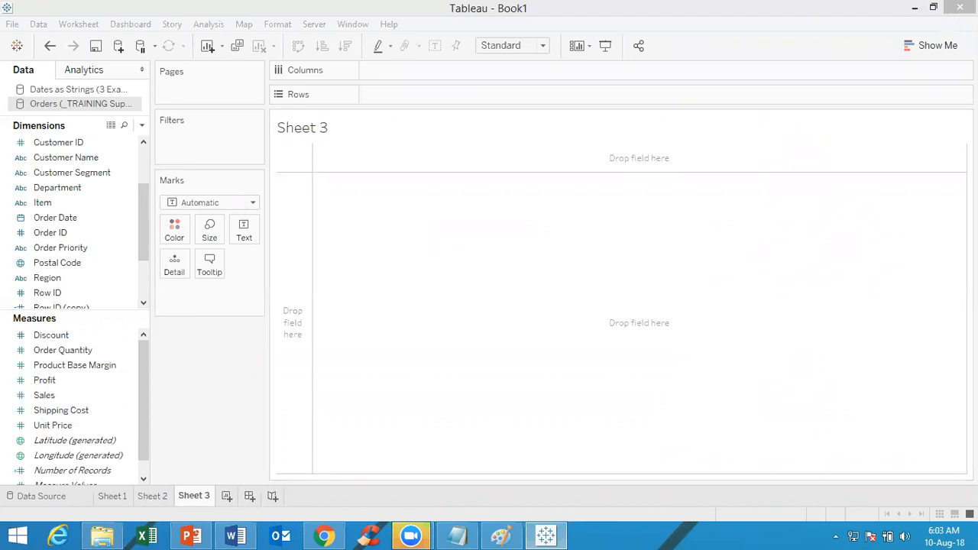
Add the Customer Name dimension to the rows of the empty sheet
{"action": "left_click", "coordinate": [932, 47]}
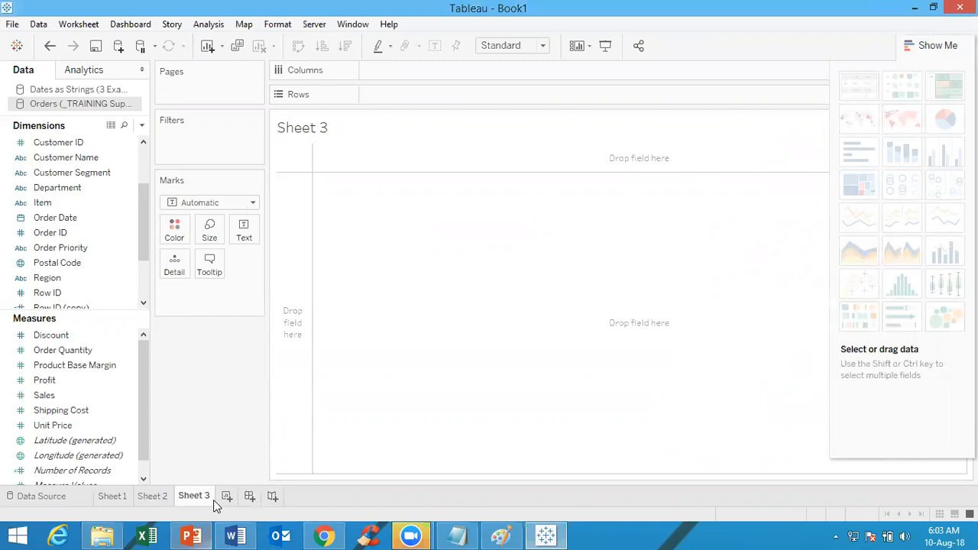
{"action": "double_click", "coordinate": [104, 158]}
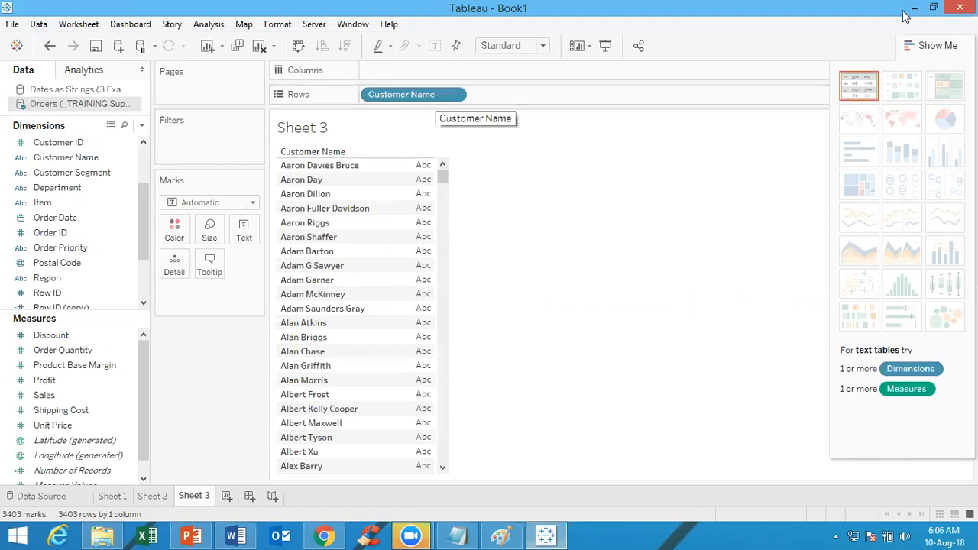
{"action": "left_click", "coordinate": [932, 48]}
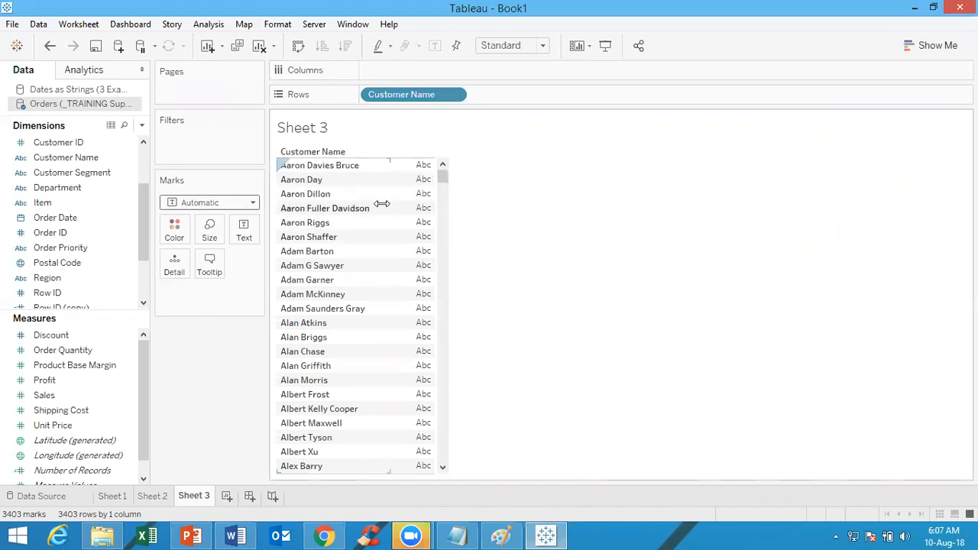
{"action": "left_click", "coordinate": [44, 159]}
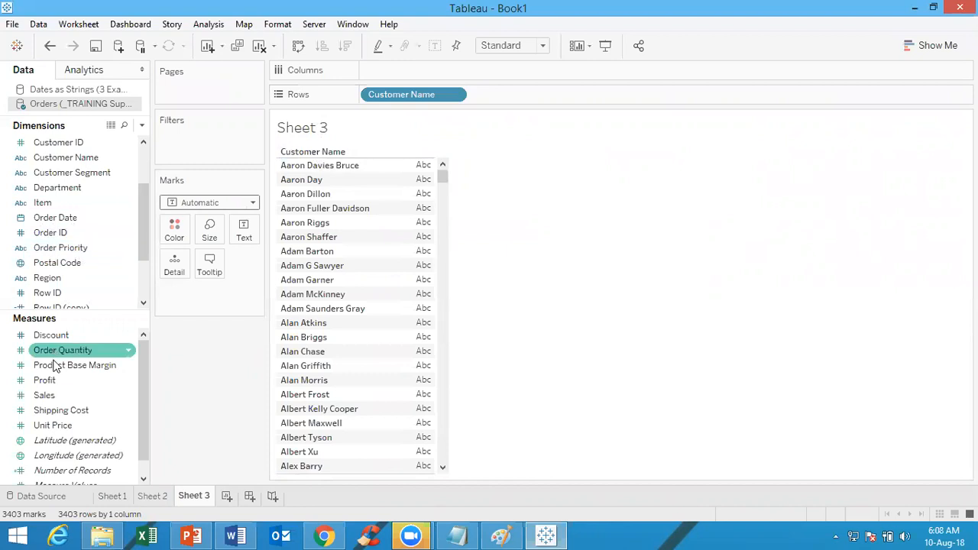
Add the Sales measure to the customer list and display it as horizontal bars
{"action": "double_click", "coordinate": [46, 396]}
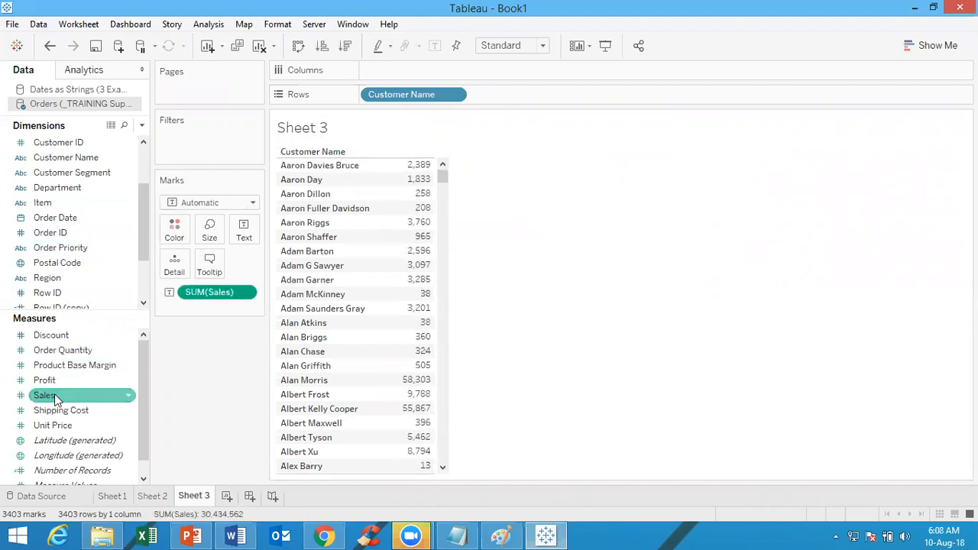
{"action": "left_click", "coordinate": [939, 46]}
{"action": "left_click", "coordinate": [866, 156]}
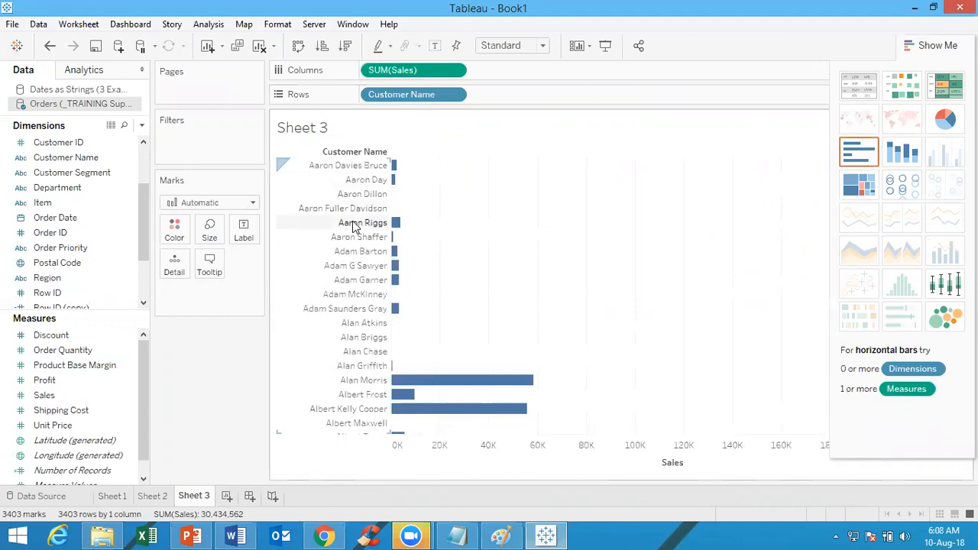
Hide the Customer Name header of the bar chart and show it again
{"action": "left_click", "coordinate": [454, 94]}
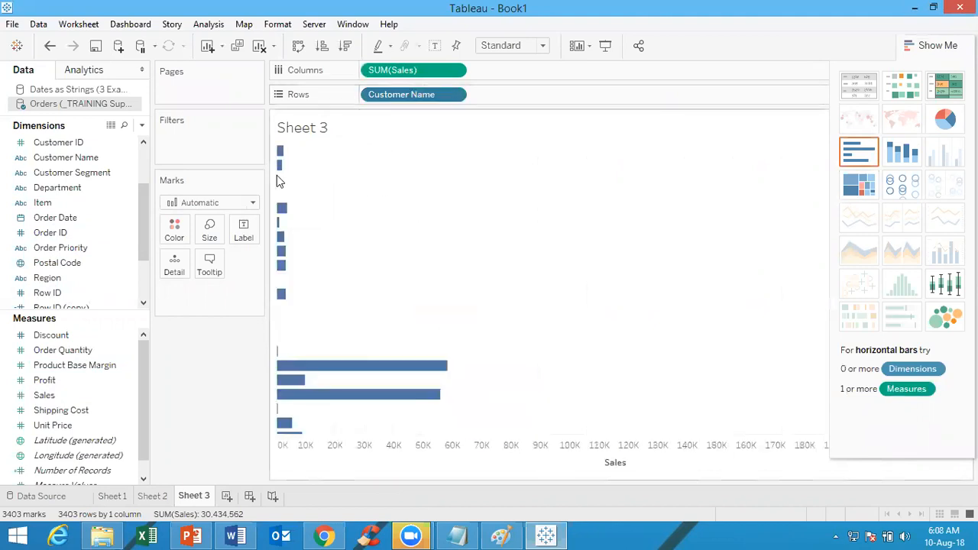
{"action": "left_click", "coordinate": [456, 98]}
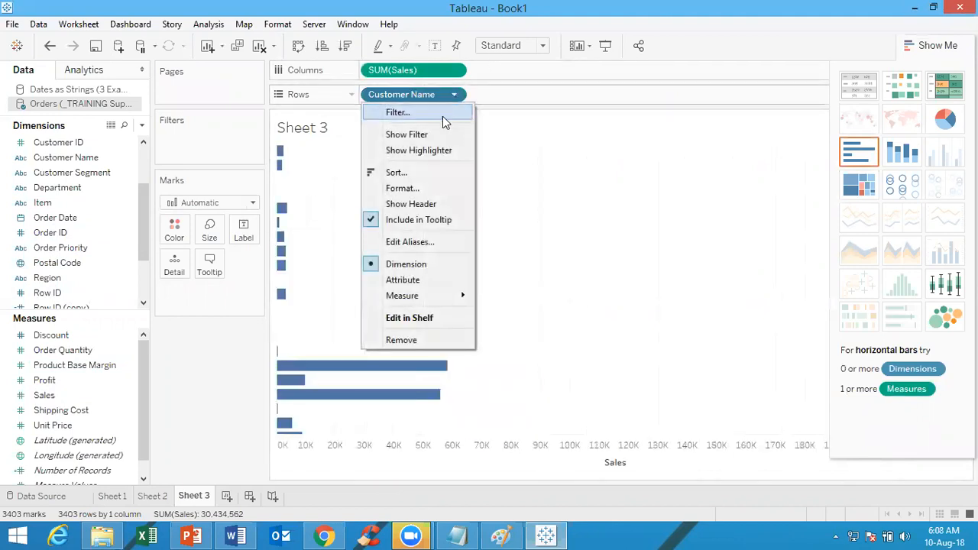
{"action": "left_click", "coordinate": [413, 204]}
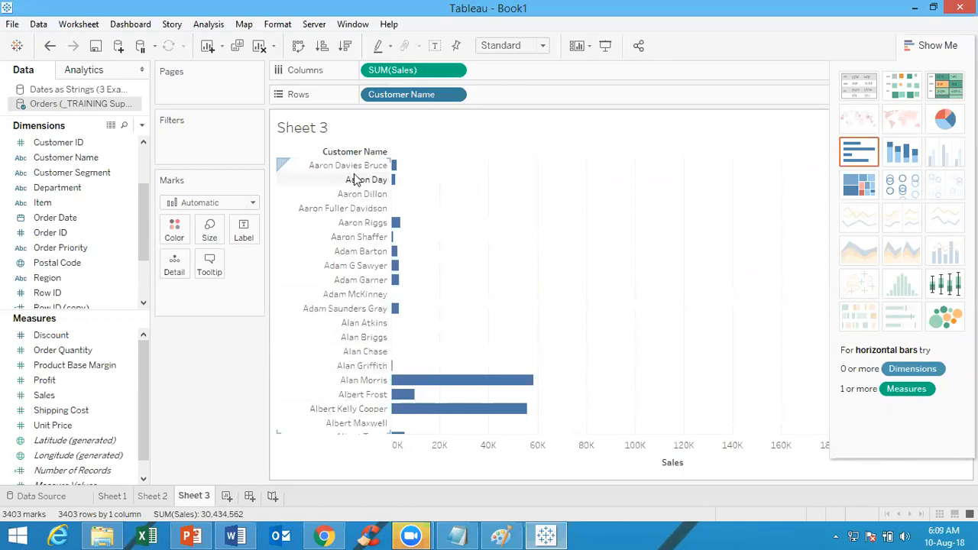
{"action": "left_click", "coordinate": [921, 49]}
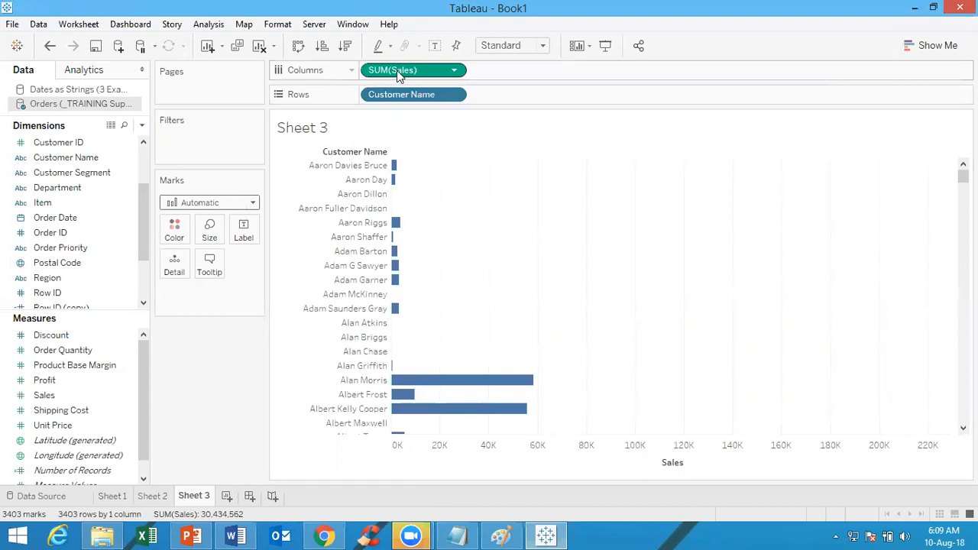
Examine the description of the Sales measure, including its loaded domain
{"action": "left_click", "coordinate": [58, 395]}
{"action": "right_click", "coordinate": [99, 397]}
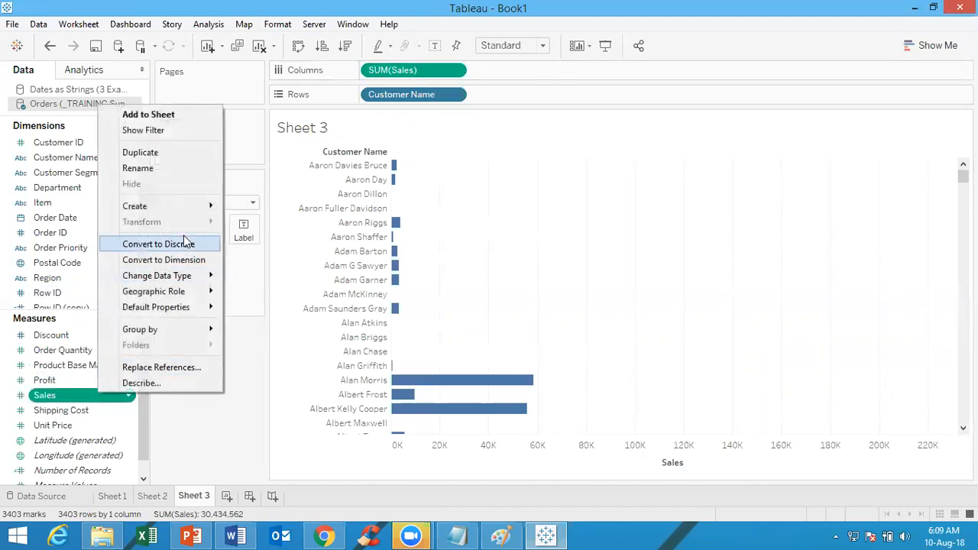
{"action": "left_click", "coordinate": [142, 383]}
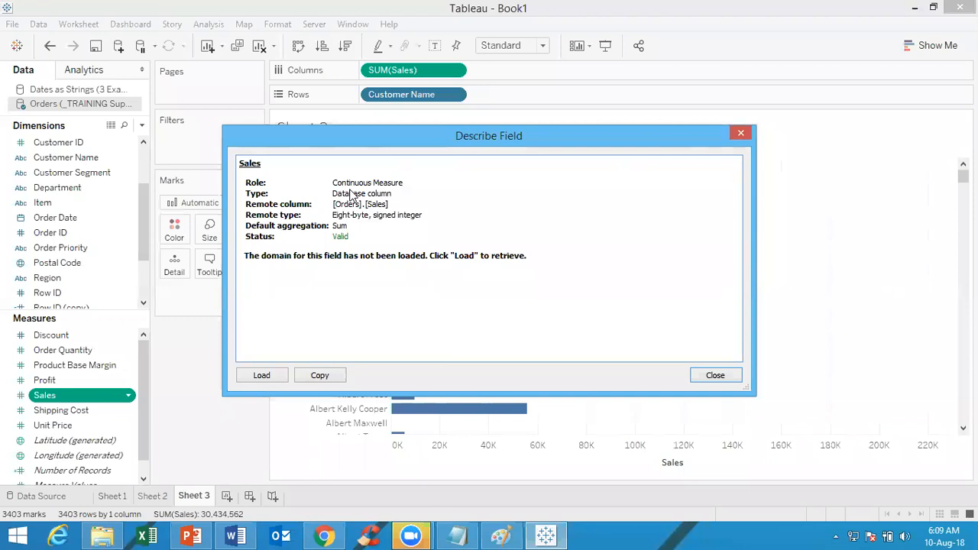
{"action": "left_click", "coordinate": [264, 376]}
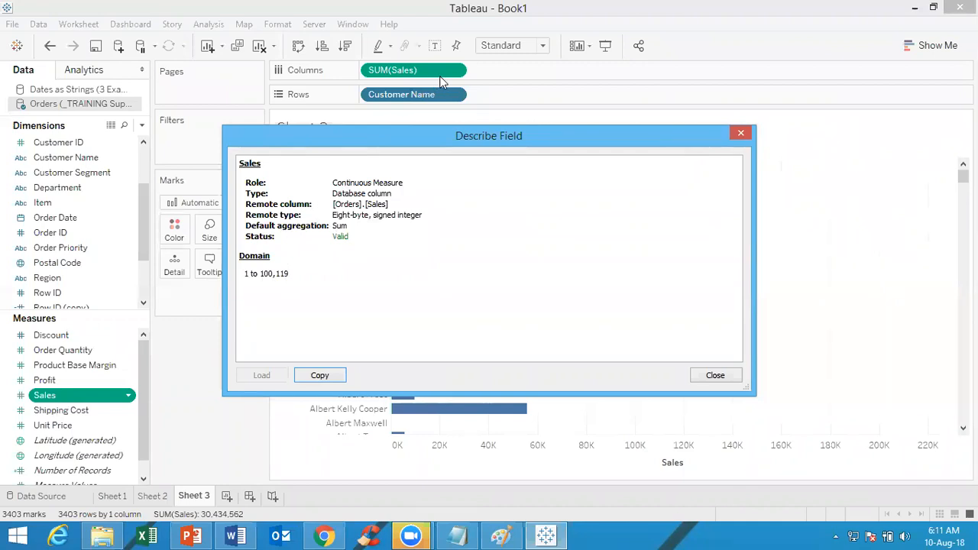
{"action": "left_click", "coordinate": [741, 135]}
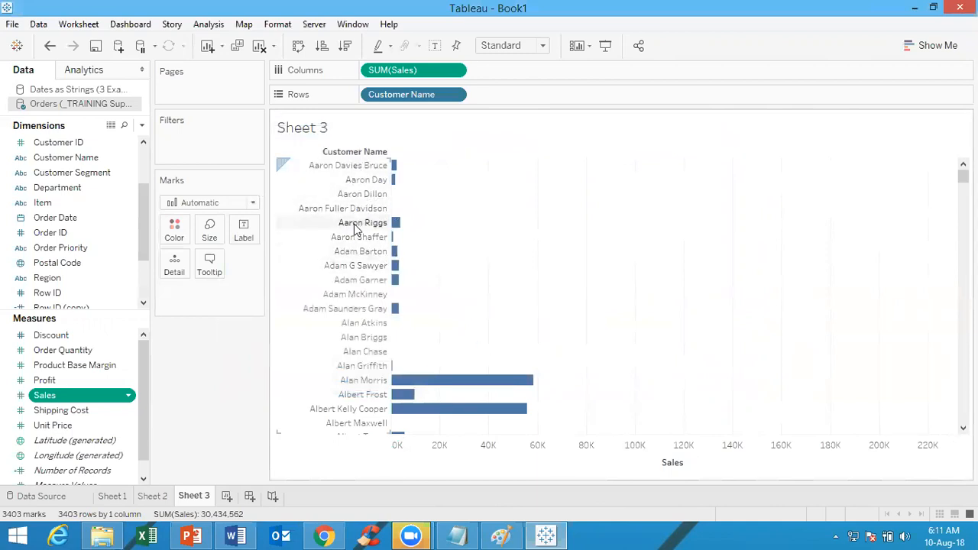
Examine the range and scale settings of the Sales axis
{"action": "right_click", "coordinate": [644, 444]}
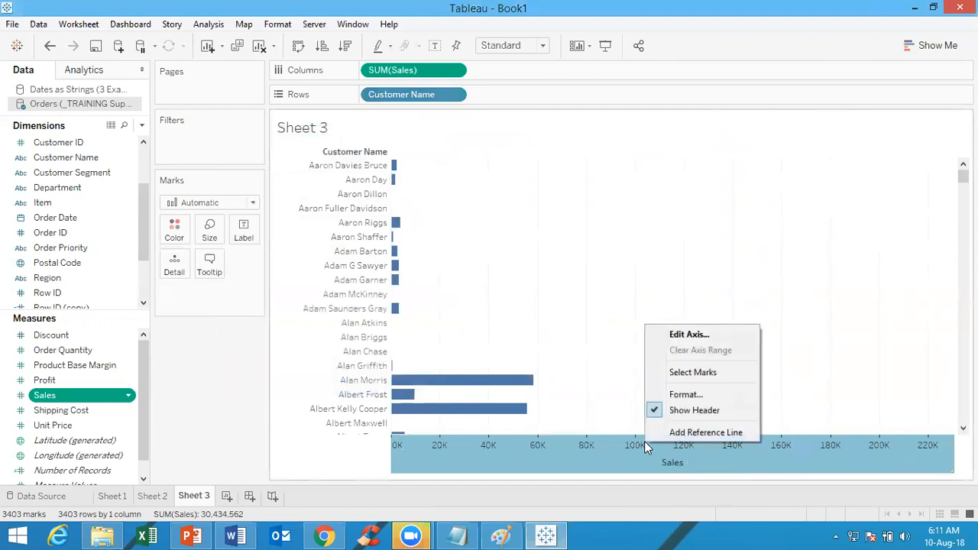
{"action": "left_click", "coordinate": [690, 334]}
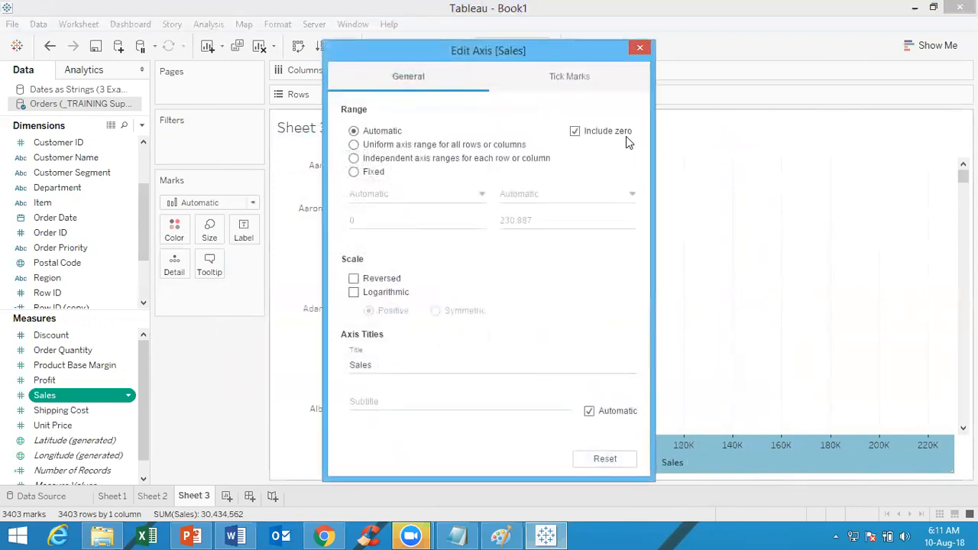
{"action": "left_click", "coordinate": [638, 50]}
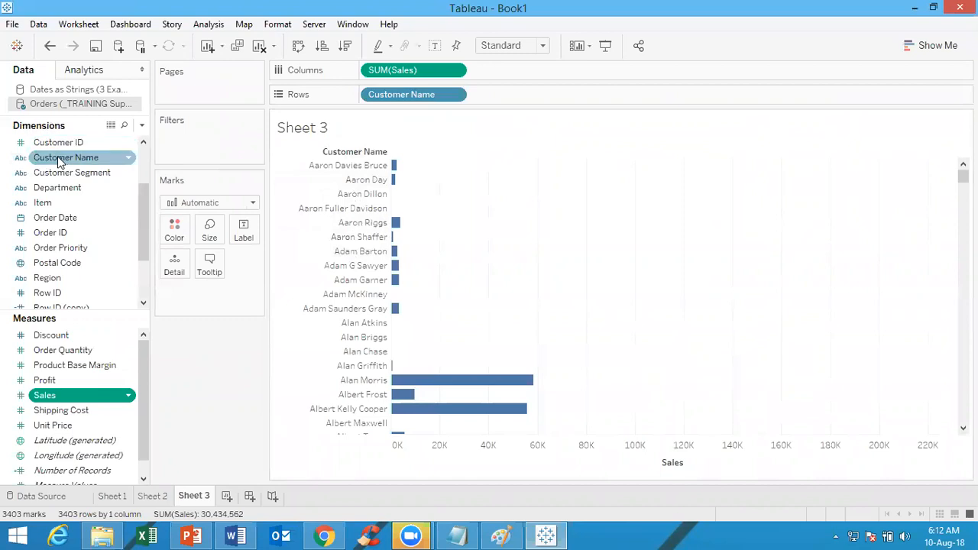
Replace Customer Name with the State dimension on the rows of the bar chart
{"action": "left_click_drag", "start_coordinate": [59, 161], "coordinate": [109, 194]}
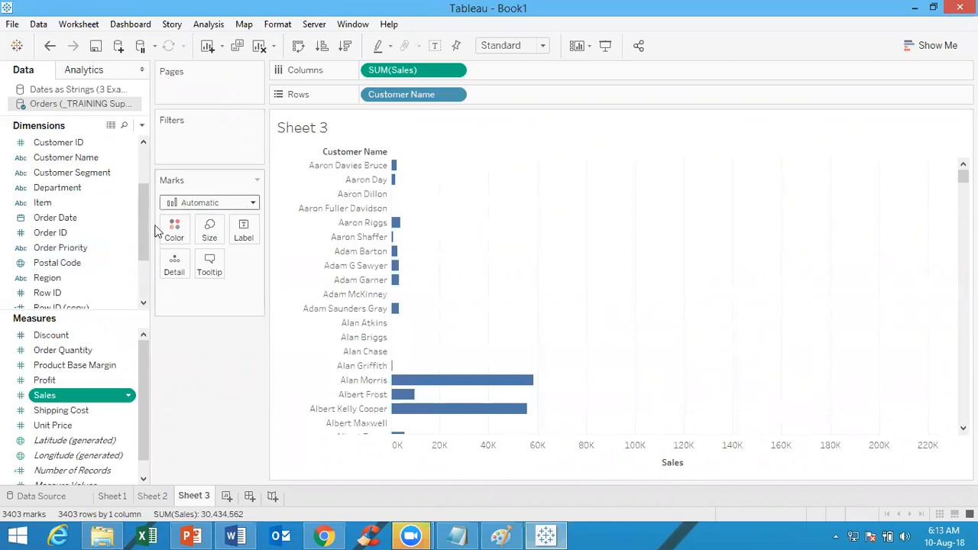
{"action": "left_click_drag", "start_coordinate": [142, 209], "coordinate": [136, 256]}
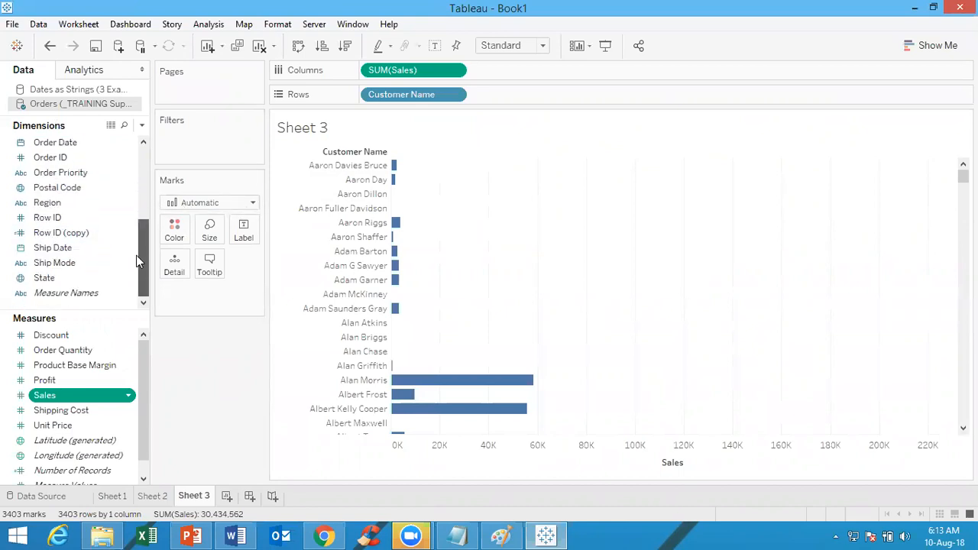
{"action": "left_click", "coordinate": [26, 279]}
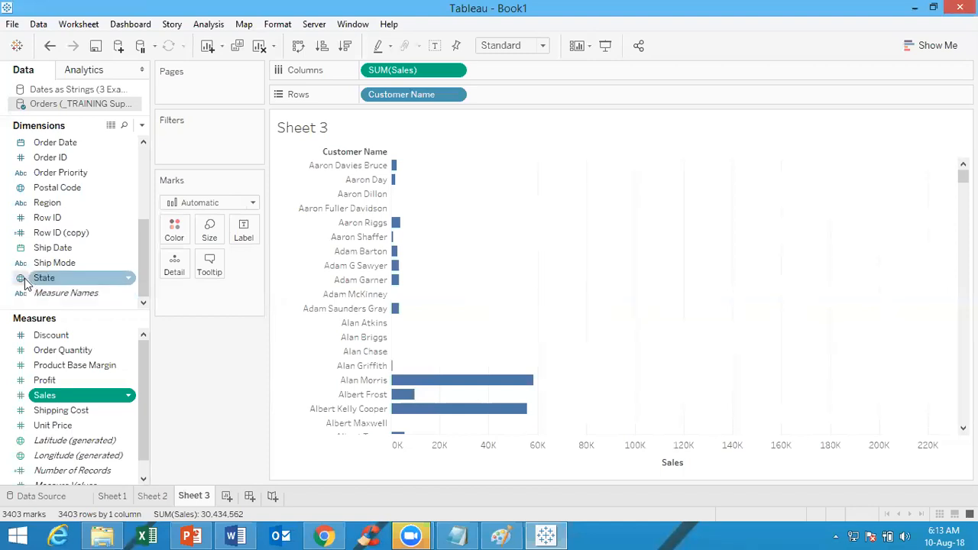
{"action": "left_click_drag", "start_coordinate": [44, 279], "coordinate": [389, 94]}
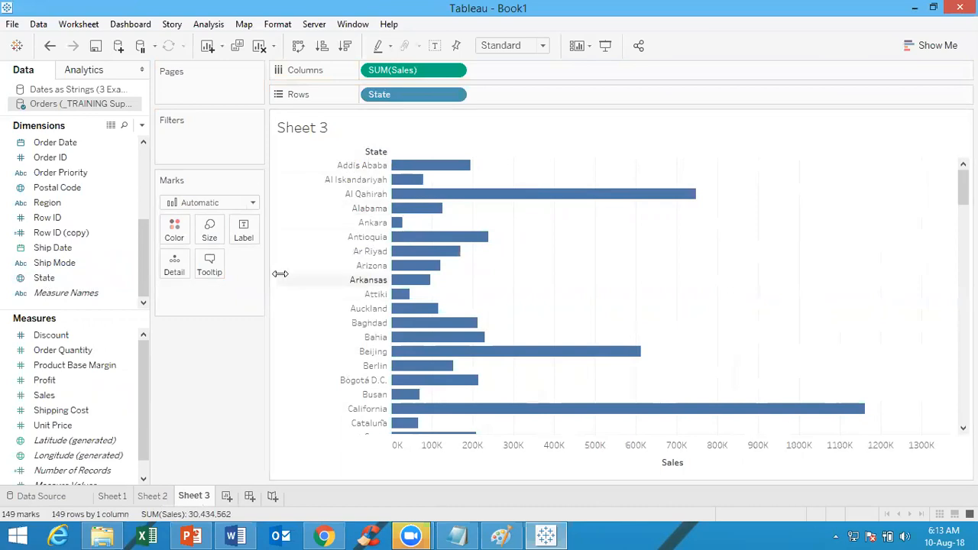
Replace State with the Ship Date dimension on the rows of the view
{"action": "left_click", "coordinate": [38, 281]}
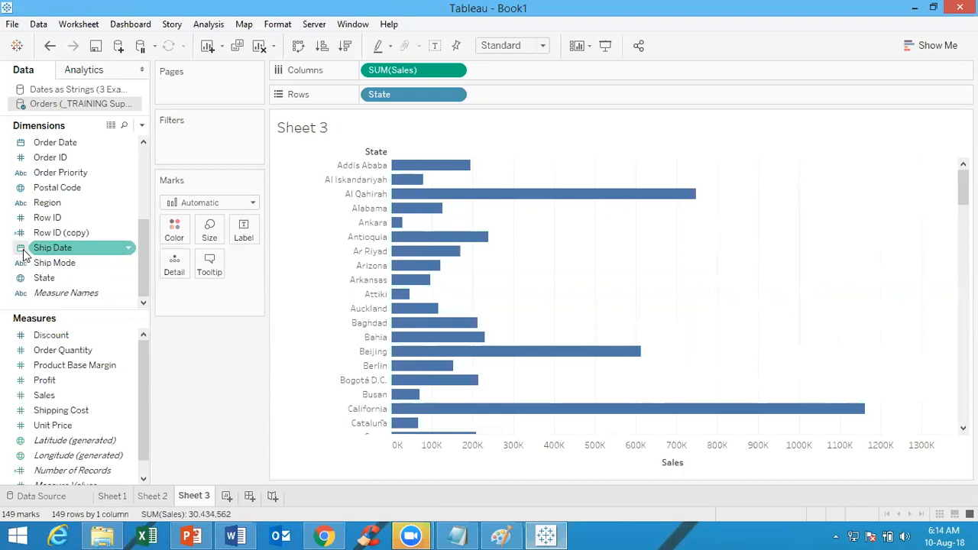
{"action": "left_click", "coordinate": [46, 143]}
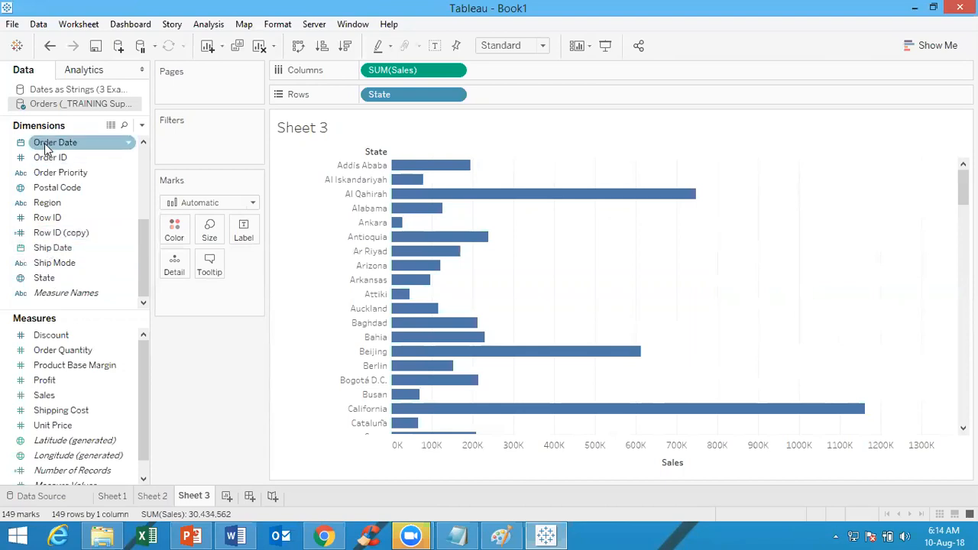
{"action": "left_click", "coordinate": [45, 267]}
{"action": "left_click", "coordinate": [53, 249]}
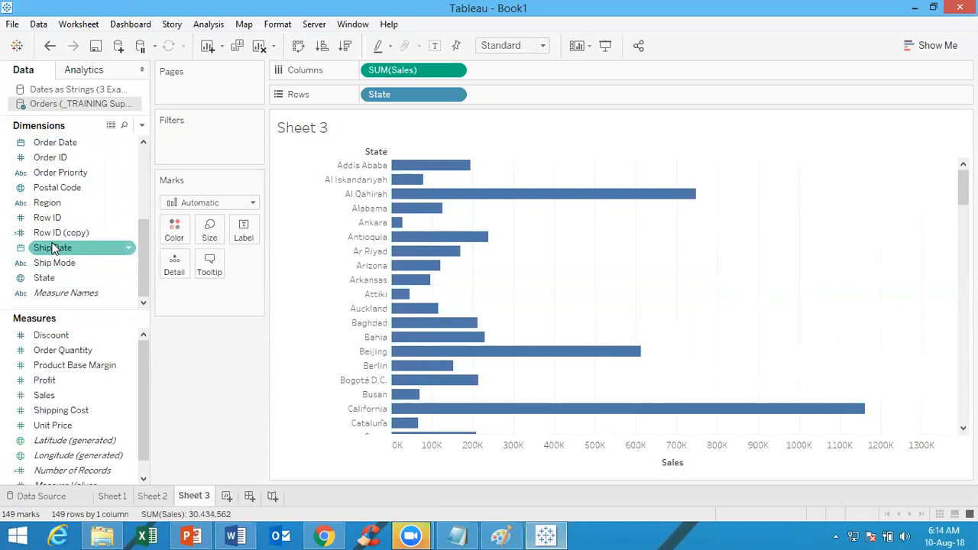
{"action": "left_click", "coordinate": [55, 263]}
{"action": "left_click", "coordinate": [65, 250]}
{"action": "left_click_drag", "start_coordinate": [69, 254], "coordinate": [656, 7]}
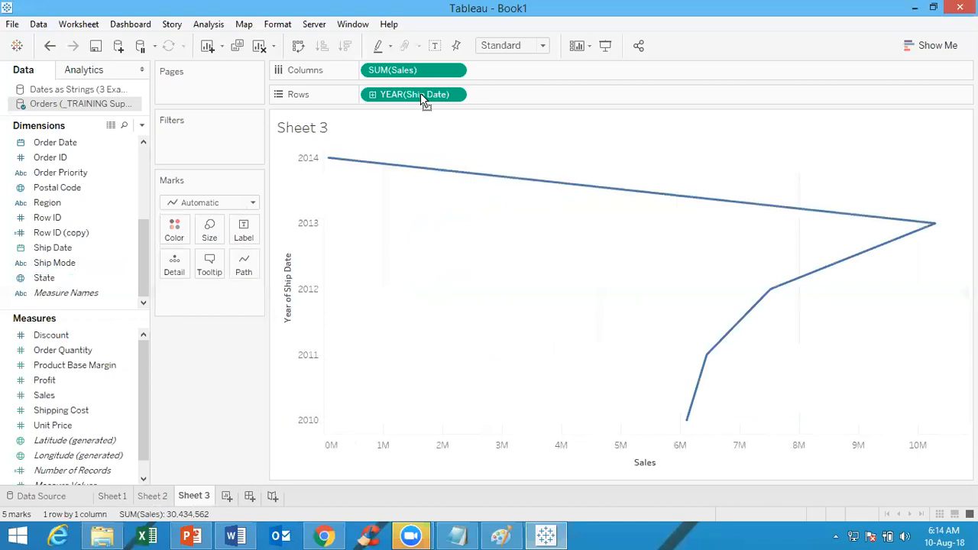
Convert the Ship Date on the rows to discrete and set it to the Year date part
{"action": "left_click", "coordinate": [455, 95]}
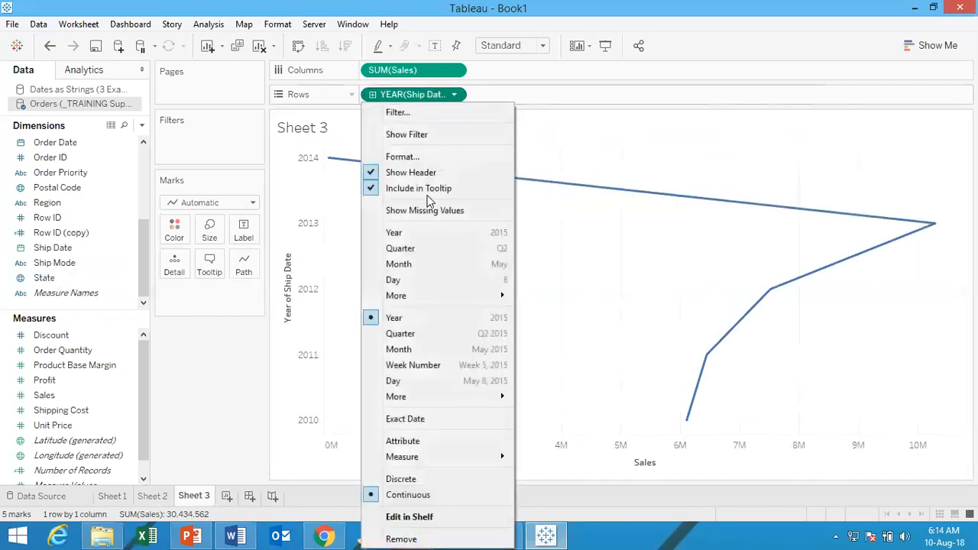
{"action": "left_click", "coordinate": [405, 479]}
{"action": "left_click", "coordinate": [455, 95]}
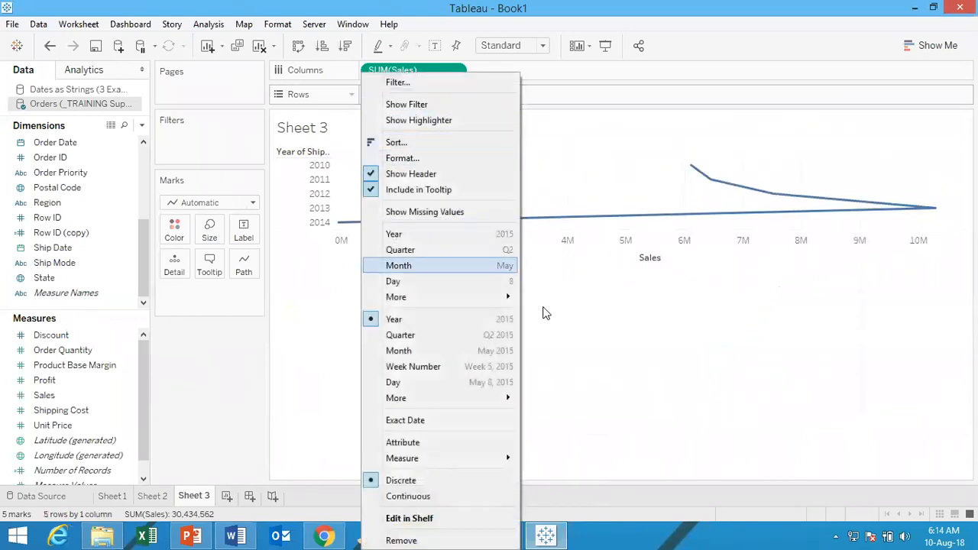
{"action": "mouse_move", "coordinate": [430, 398]}
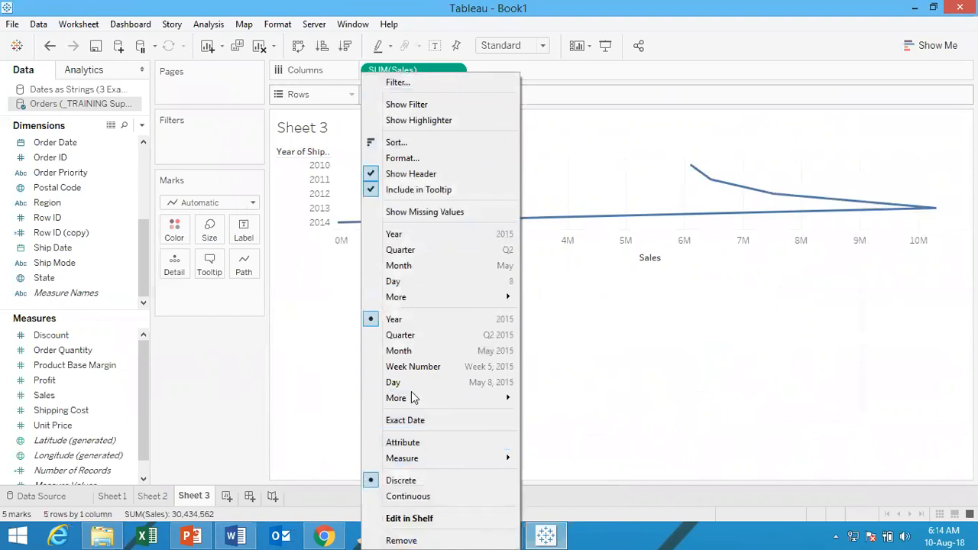
{"action": "left_click", "coordinate": [412, 233]}
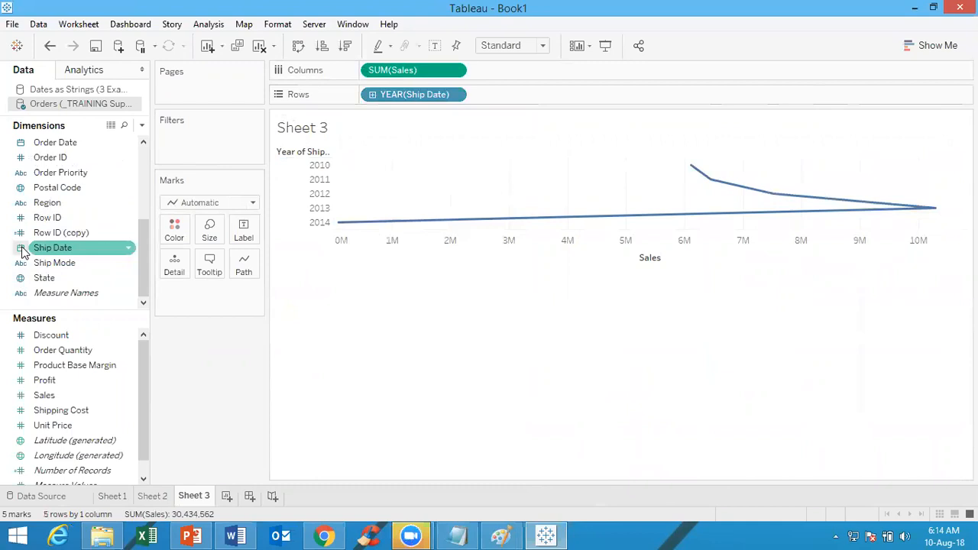
Switch to the Dates as Strings data source and clear the sheet
{"action": "left_click", "coordinate": [52, 89]}
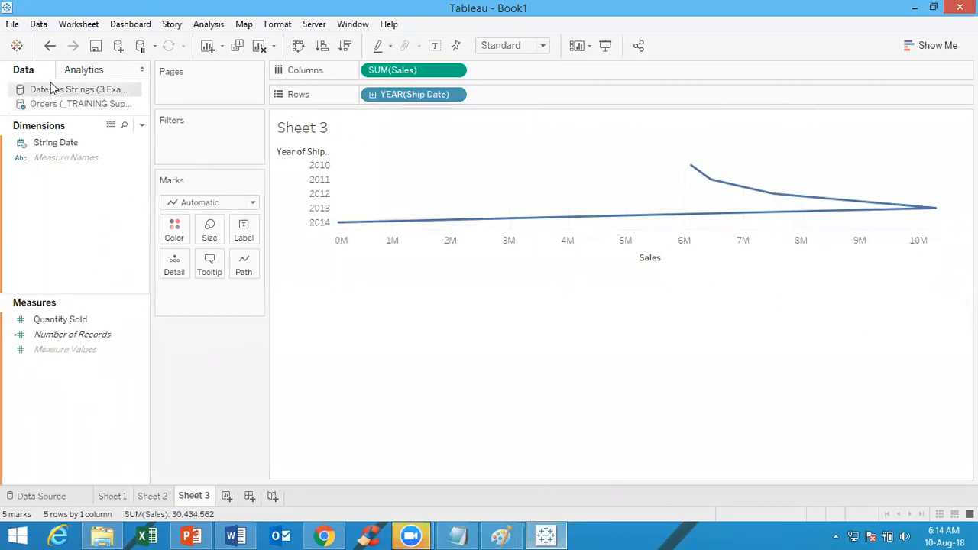
{"action": "left_click", "coordinate": [260, 47]}
Place String Date by year on the columns and the sum of Quantity Sold on the rows
{"action": "left_click", "coordinate": [36, 142]}
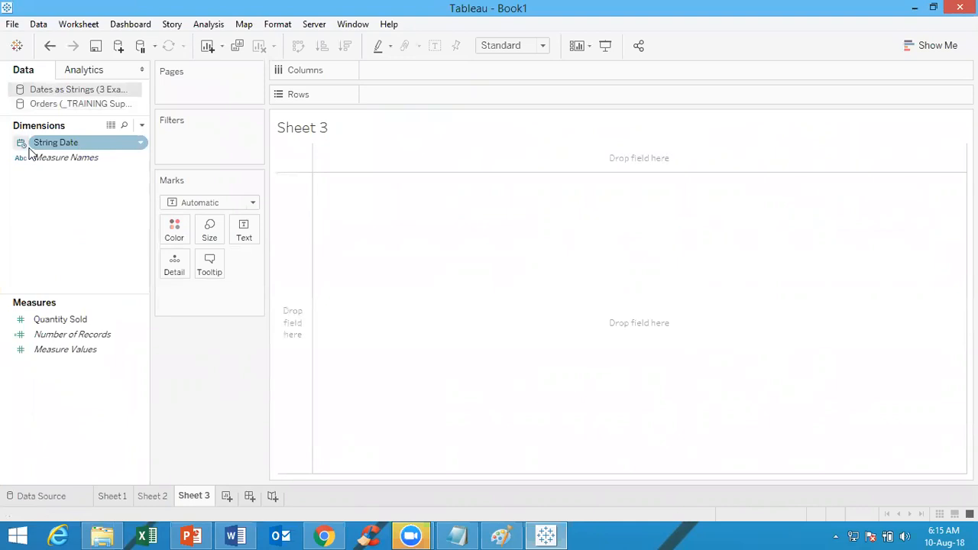
{"action": "double_click", "coordinate": [49, 143]}
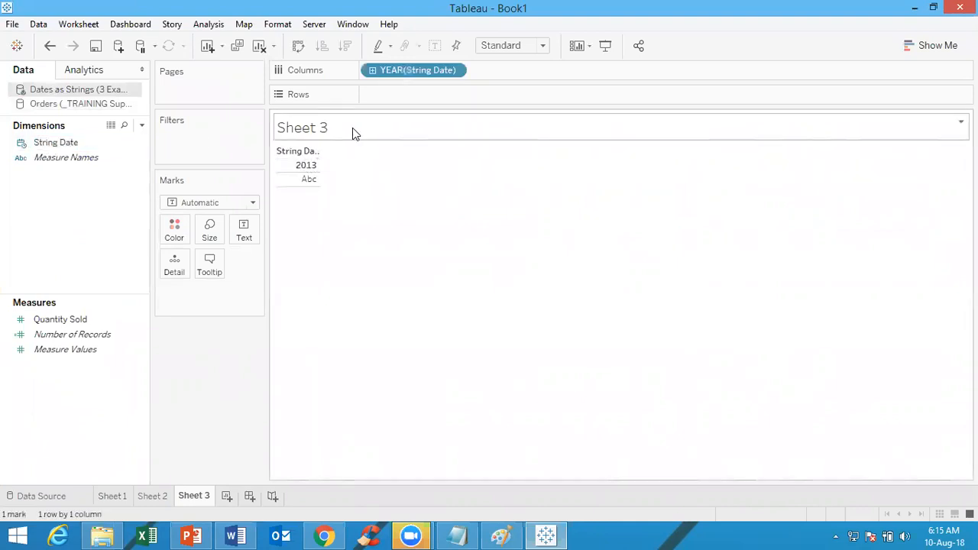
{"action": "double_click", "coordinate": [82, 320]}
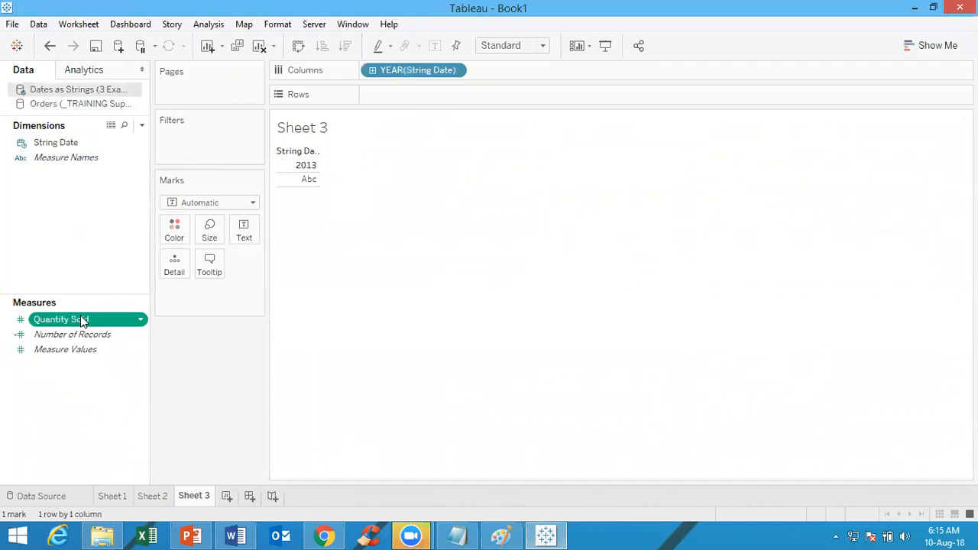
{"action": "left_click_drag", "start_coordinate": [241, 293], "coordinate": [510, 96]}
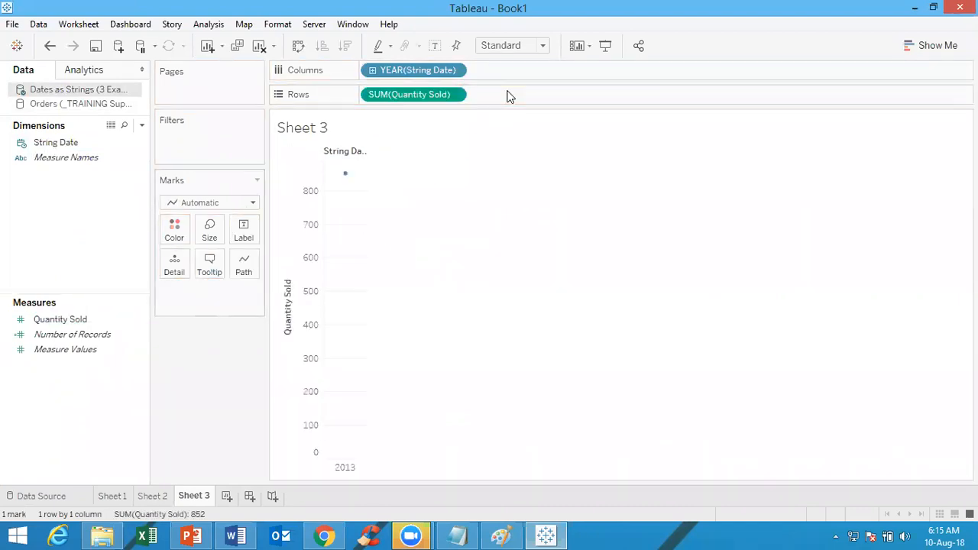
Set the String Date on the columns to Exact Date and convert it to discrete
{"action": "left_click", "coordinate": [454, 70]}
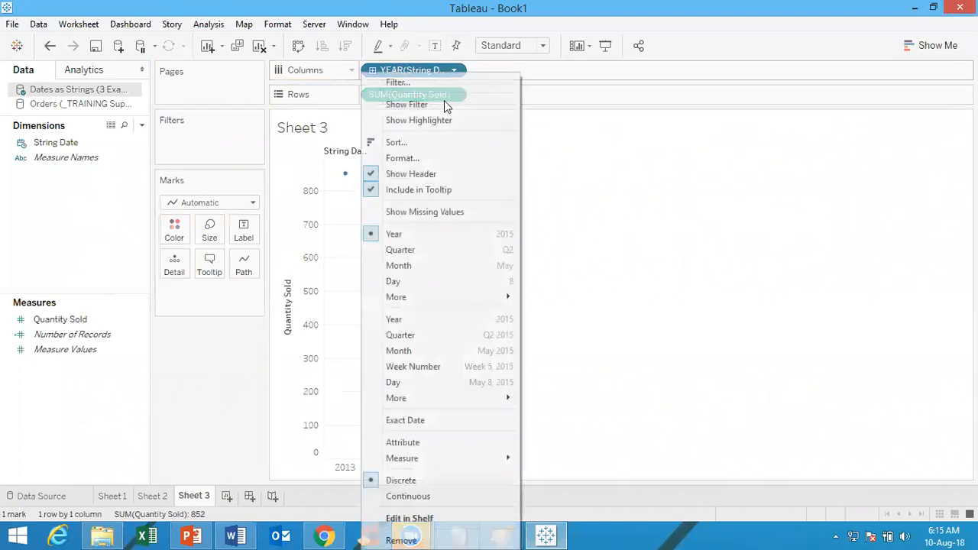
{"action": "left_click", "coordinate": [413, 421]}
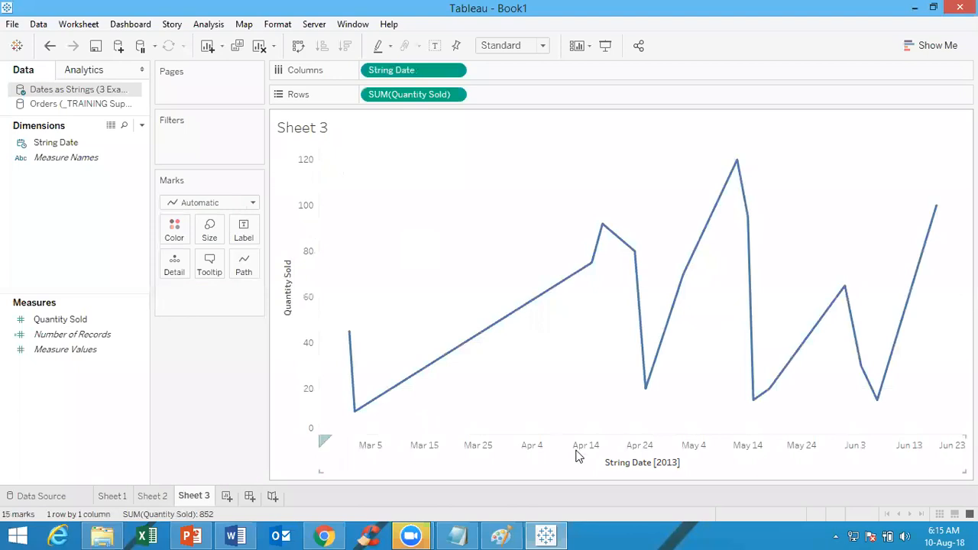
{"action": "left_click", "coordinate": [456, 71]}
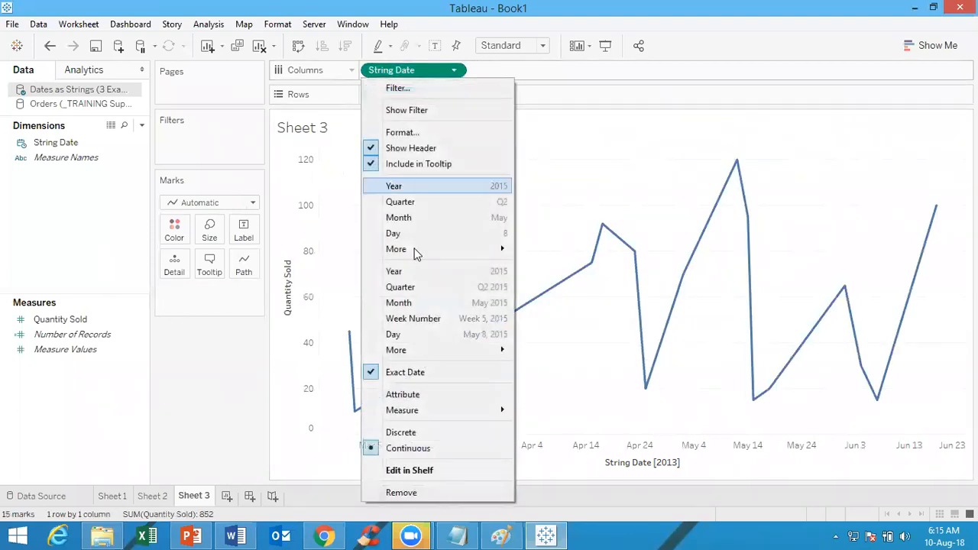
{"action": "left_click", "coordinate": [402, 434]}
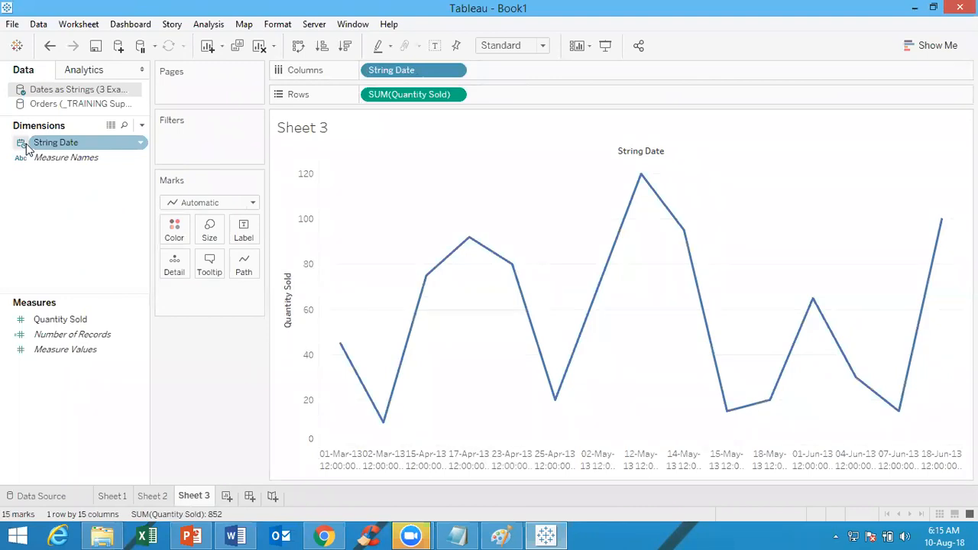
Clear the sheet and switch to the Orders data source
{"action": "left_click", "coordinate": [260, 48]}
{"action": "left_click", "coordinate": [75, 105]}
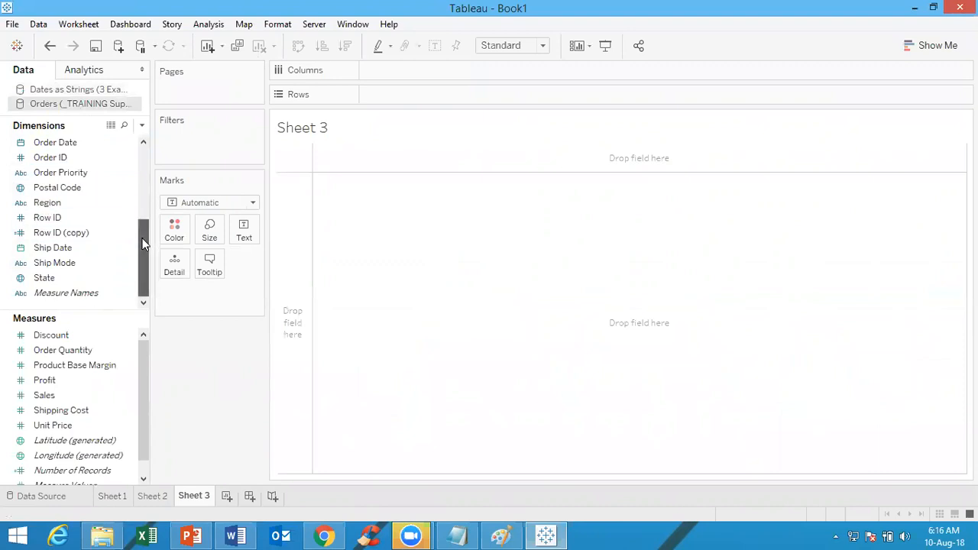
{"action": "left_click_drag", "start_coordinate": [143, 242], "coordinate": [145, 183]}
Add the Customer ID dimension to the columns of the empty sheet
{"action": "left_click", "coordinate": [77, 187]}
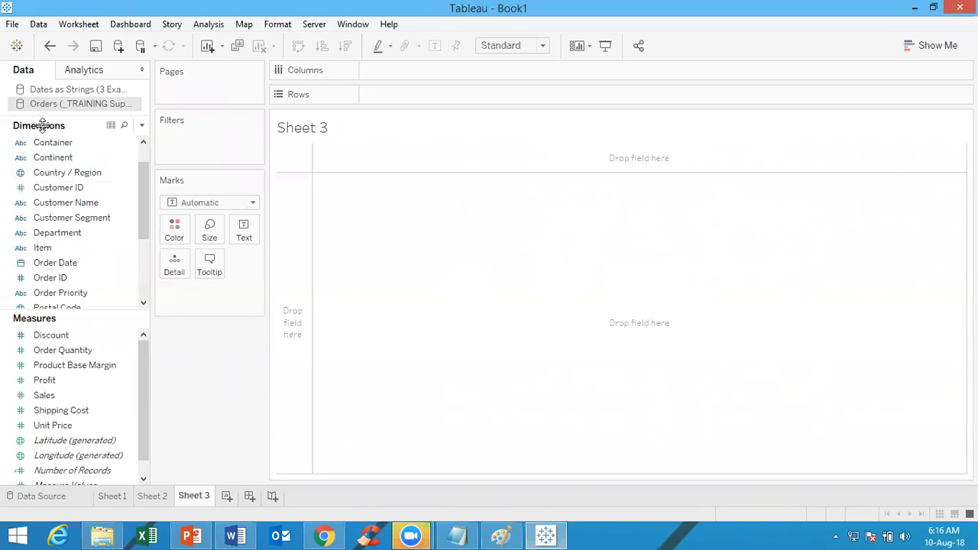
{"action": "left_click", "coordinate": [23, 191]}
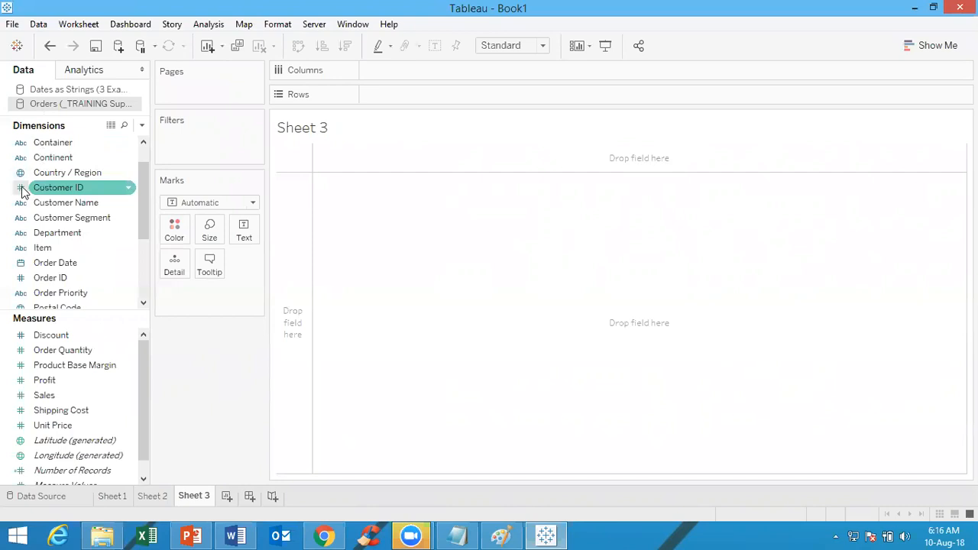
{"action": "left_click", "coordinate": [23, 191]}
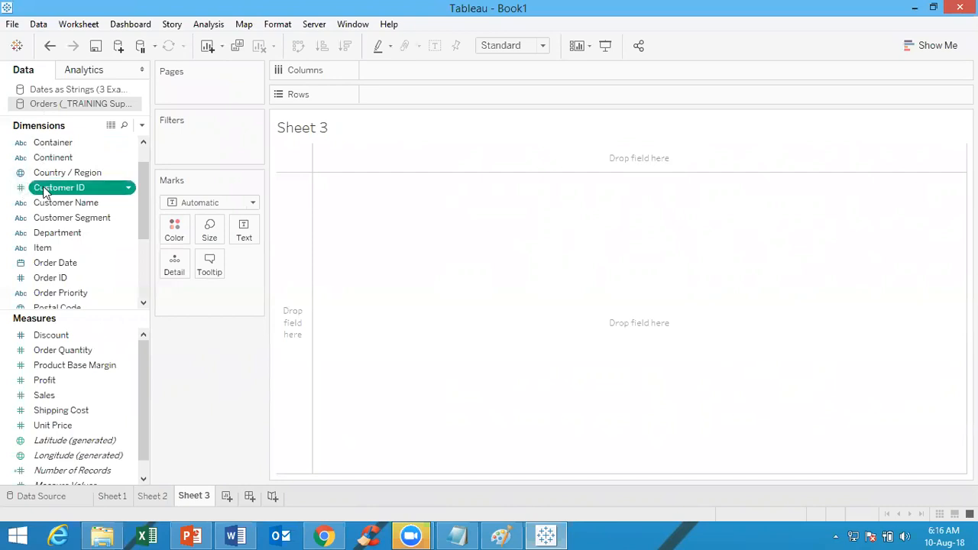
{"action": "double_click", "coordinate": [44, 191]}
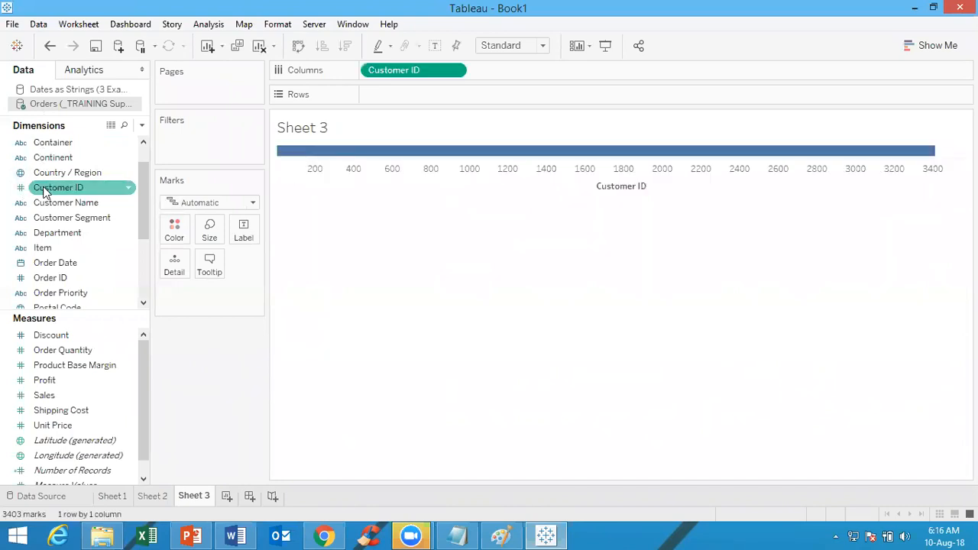
Convert the Customer ID on the columns to discrete and look through its headers to the last one
{"action": "left_click", "coordinate": [454, 70]}
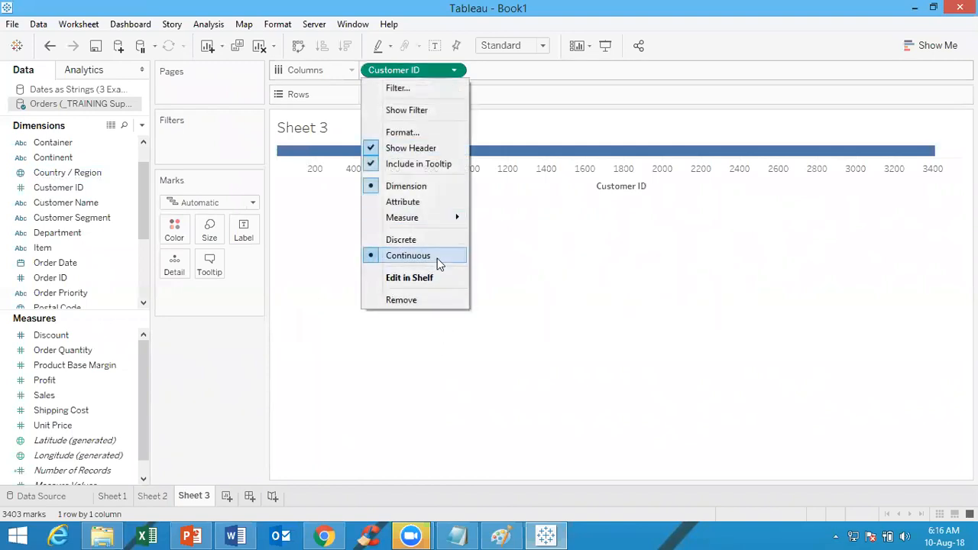
{"action": "left_click", "coordinate": [427, 242]}
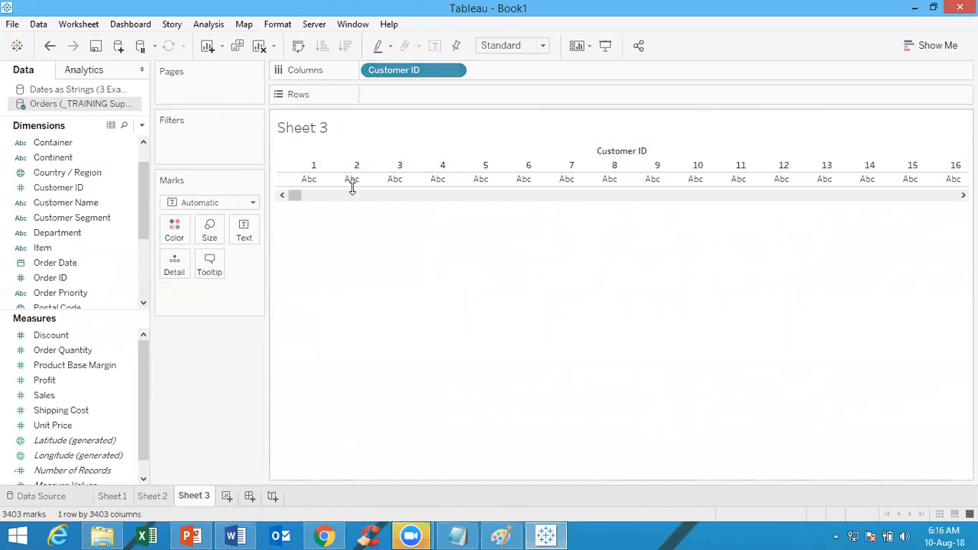
{"action": "left_click_drag", "start_coordinate": [309, 192], "coordinate": [960, 230]}
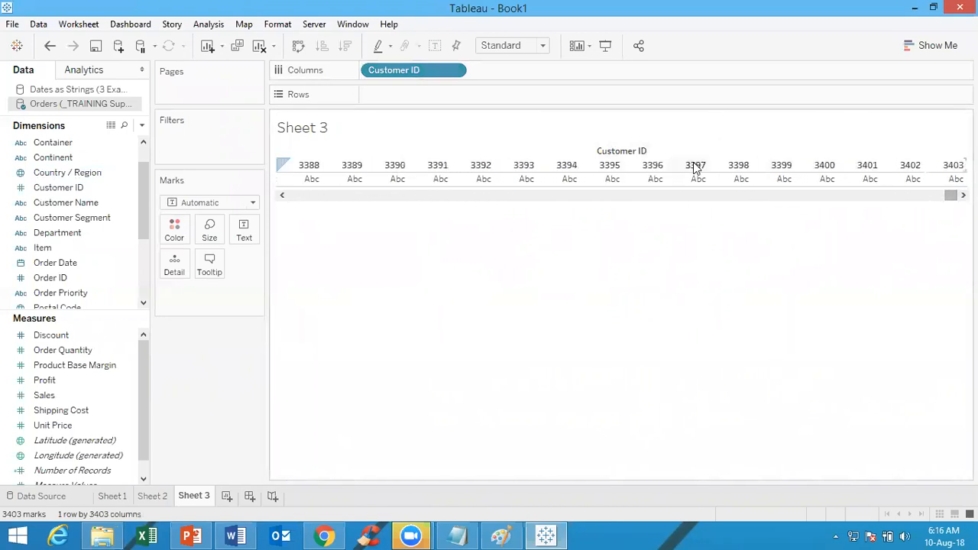
Duplicate the Customer ID dimension in the Orders data source
{"action": "left_click", "coordinate": [30, 190]}
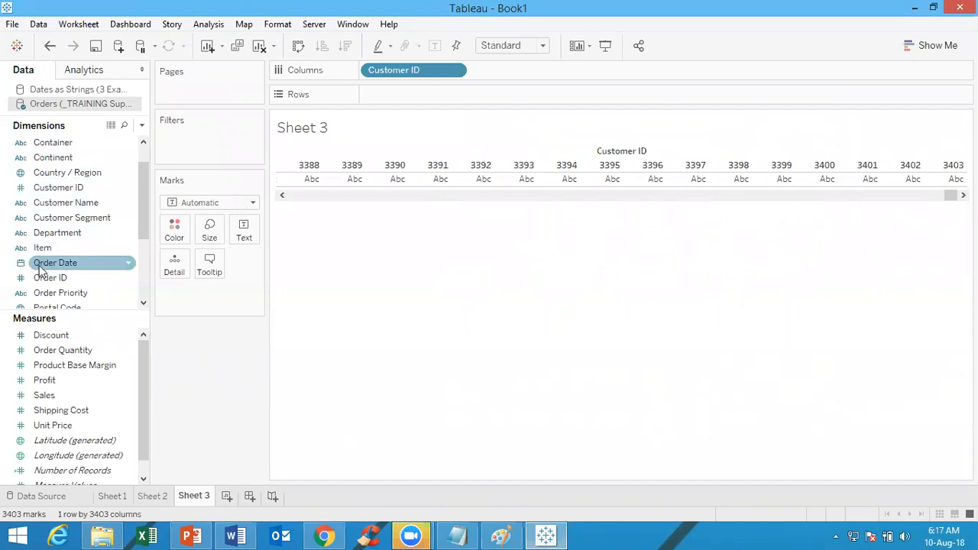
{"action": "right_click", "coordinate": [76, 189]}
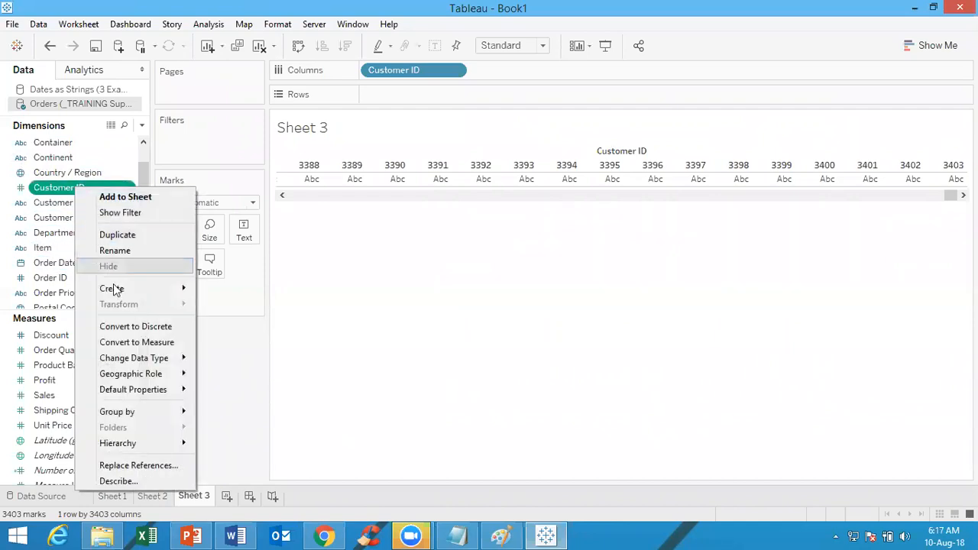
{"action": "left_click", "coordinate": [118, 236]}
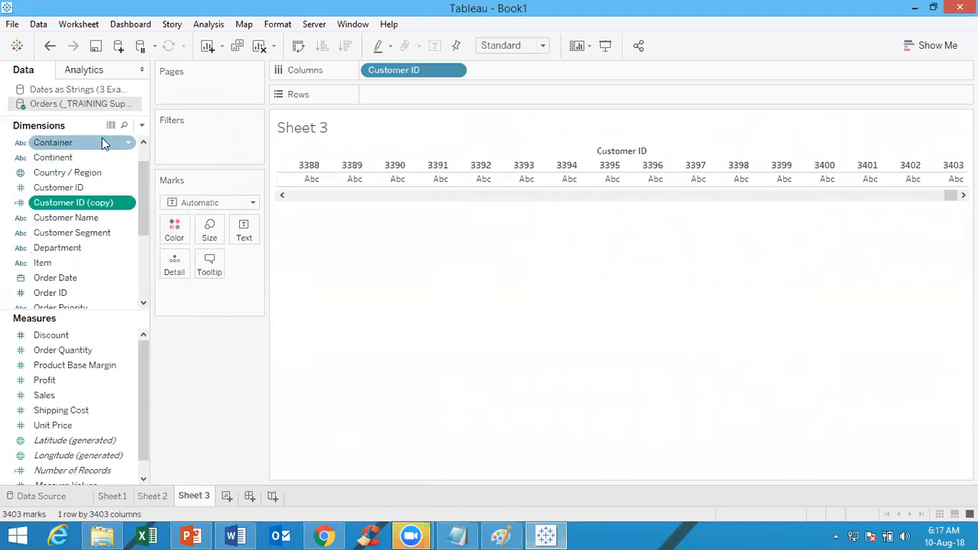
Create a calculated field with the default name Calculation1 and an empty string ("") as its formula
{"action": "left_click", "coordinate": [142, 125]}
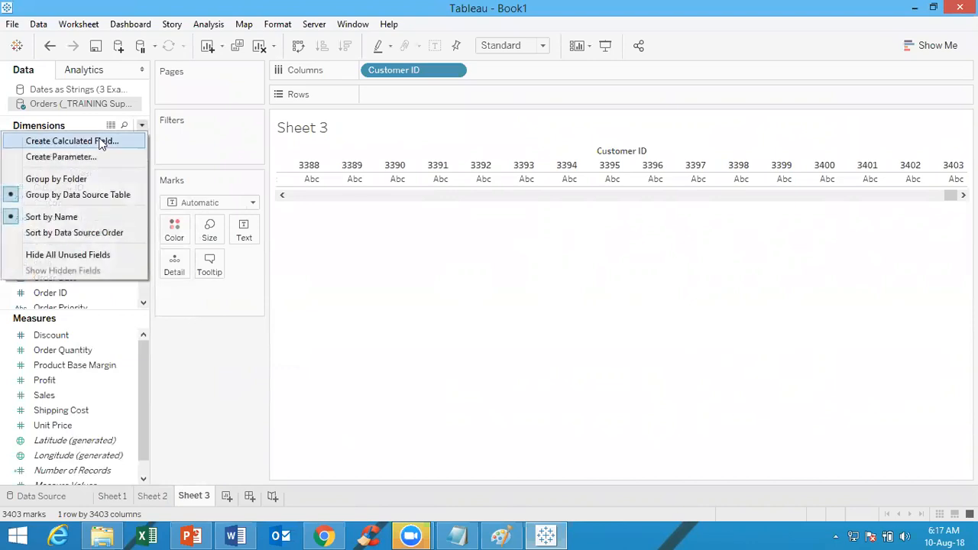
{"action": "left_click", "coordinate": [102, 142]}
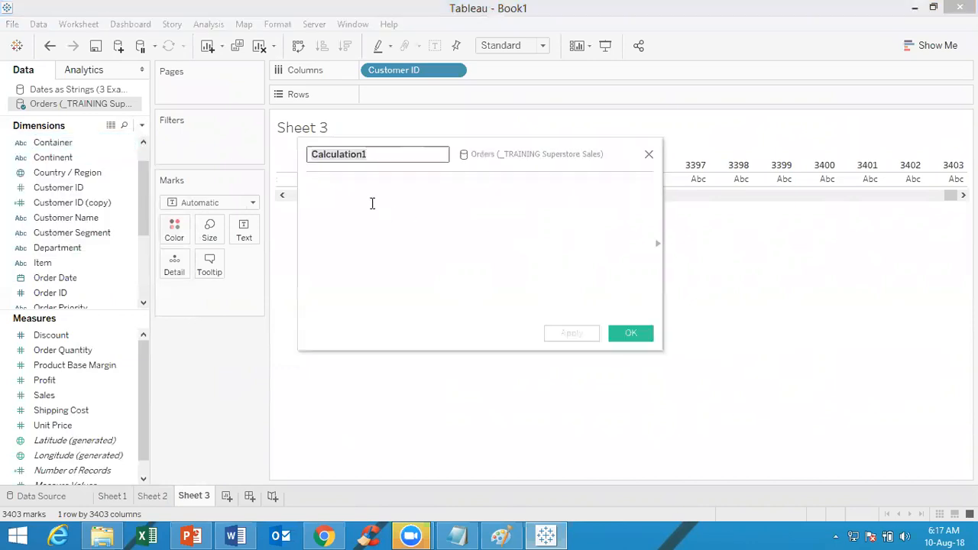
{"action": "left_click", "coordinate": [359, 196]}
{"action": "type", "text": "\"\""}
{"action": "left_click", "coordinate": [632, 334]}
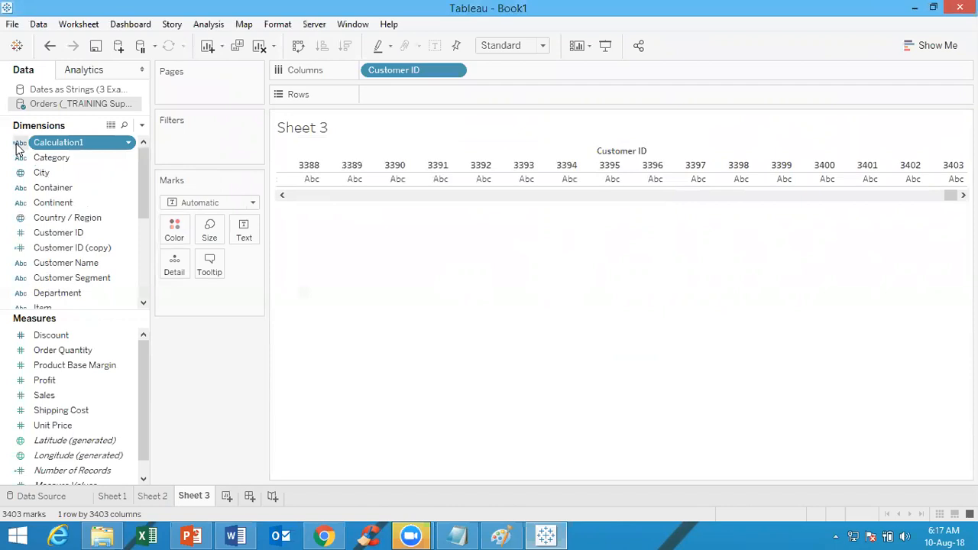
Add the sum of Discount to the view and replace Customer ID with Category on the rows
{"action": "double_click", "coordinate": [57, 337]}
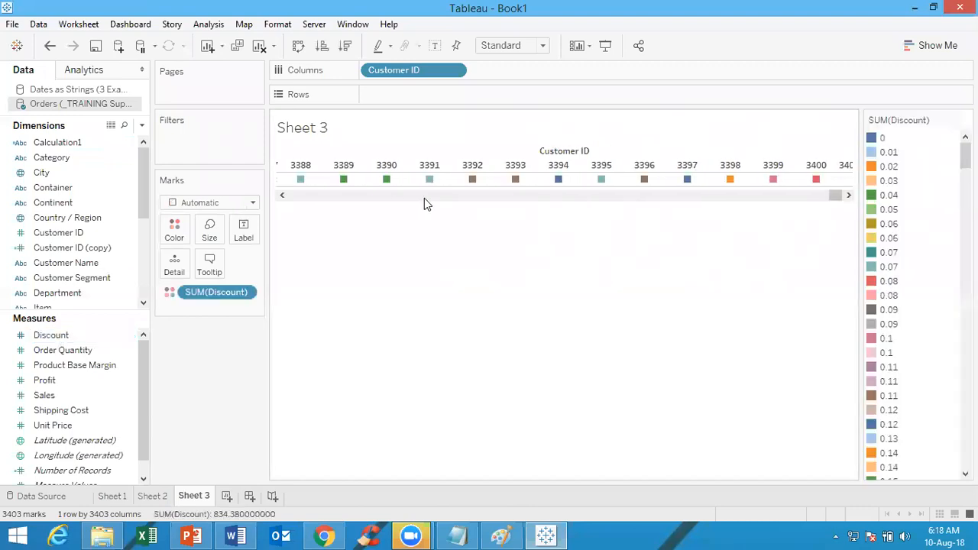
{"action": "left_click_drag", "start_coordinate": [413, 71], "coordinate": [415, 33]}
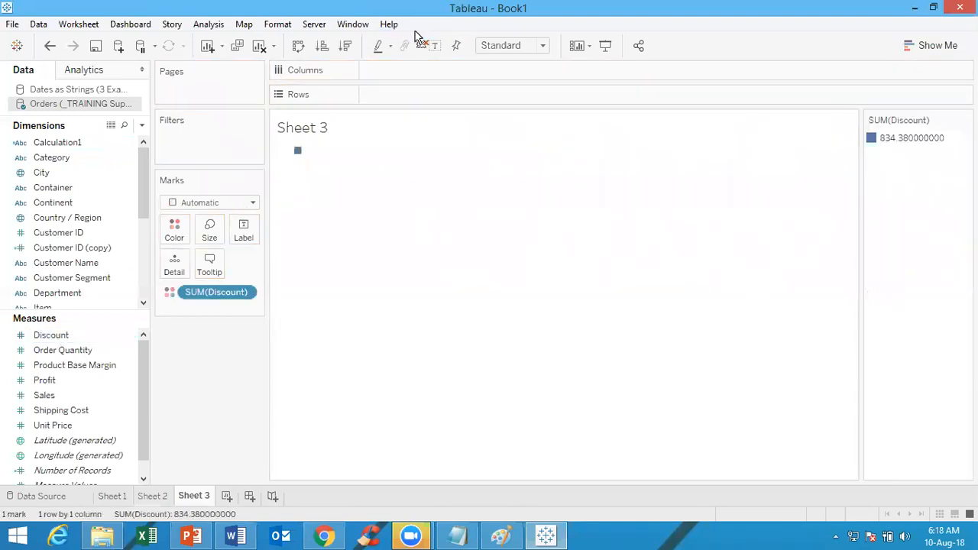
{"action": "double_click", "coordinate": [47, 157]}
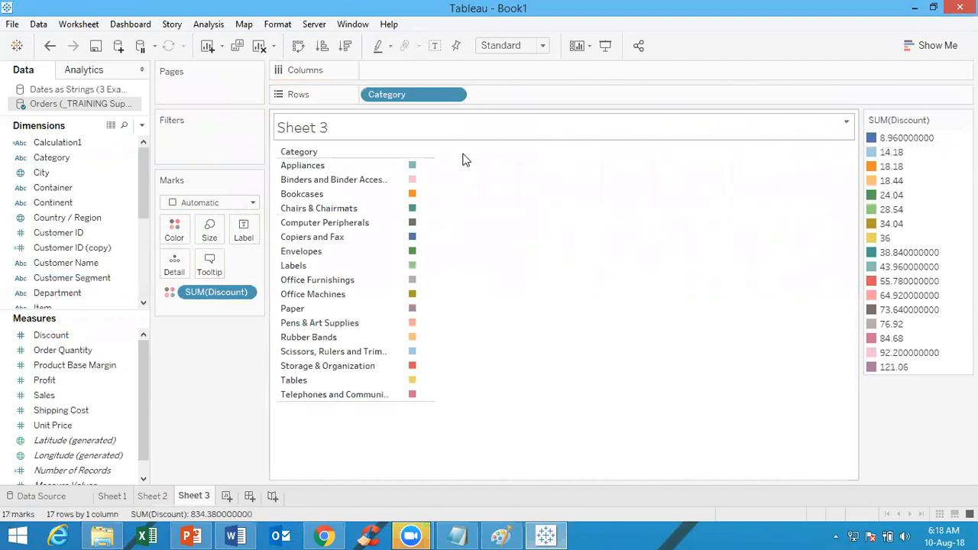
Move the sum of Discount from the color mark to the columns and convert it to continuous
{"action": "left_click_drag", "start_coordinate": [218, 291], "coordinate": [447, 69]}
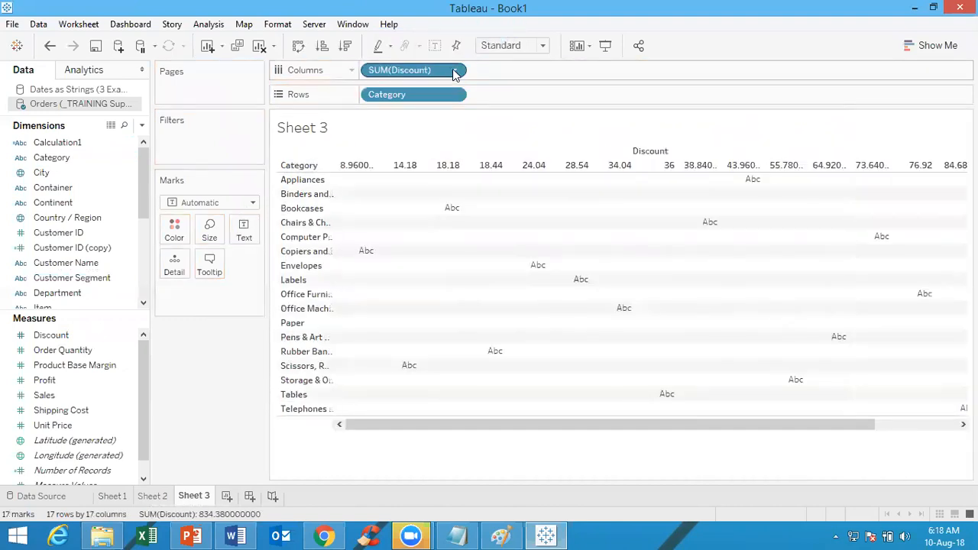
{"action": "right_click", "coordinate": [447, 69]}
{"action": "left_click", "coordinate": [441, 287]}
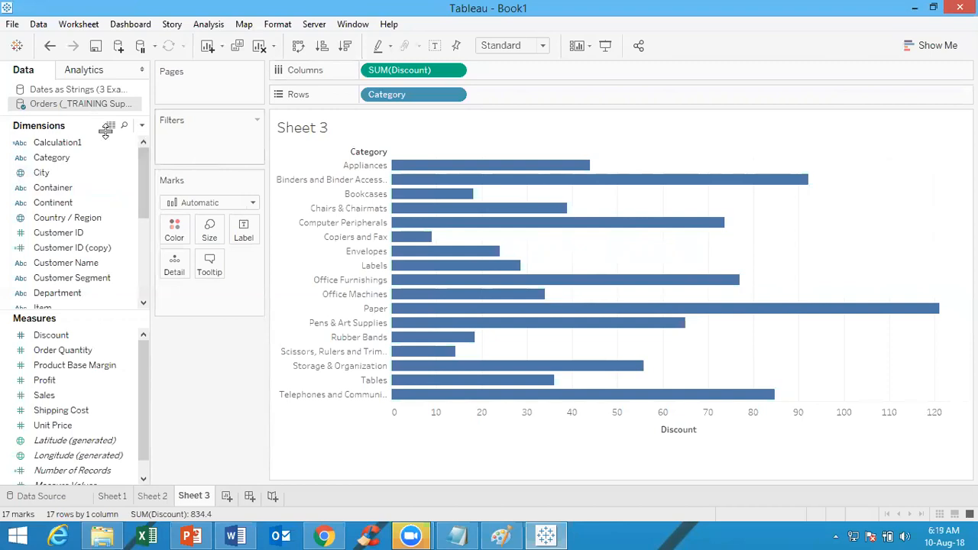
Examine the type icons of the dimensions and the conversion options available for the Discount measure
{"action": "left_click", "coordinate": [64, 145]}
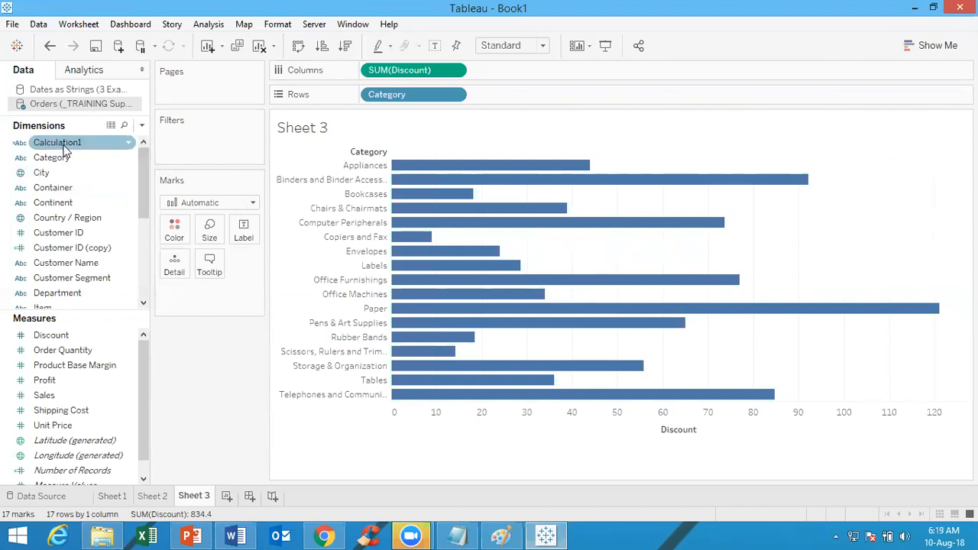
{"action": "left_click", "coordinate": [61, 158]}
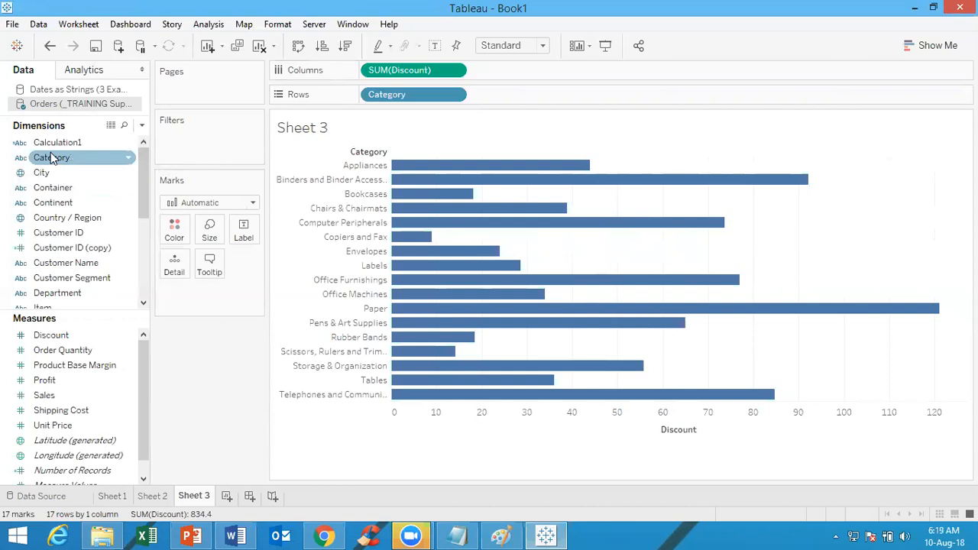
{"action": "left_click", "coordinate": [46, 187]}
{"action": "left_click", "coordinate": [46, 231]}
{"action": "left_click", "coordinate": [48, 219]}
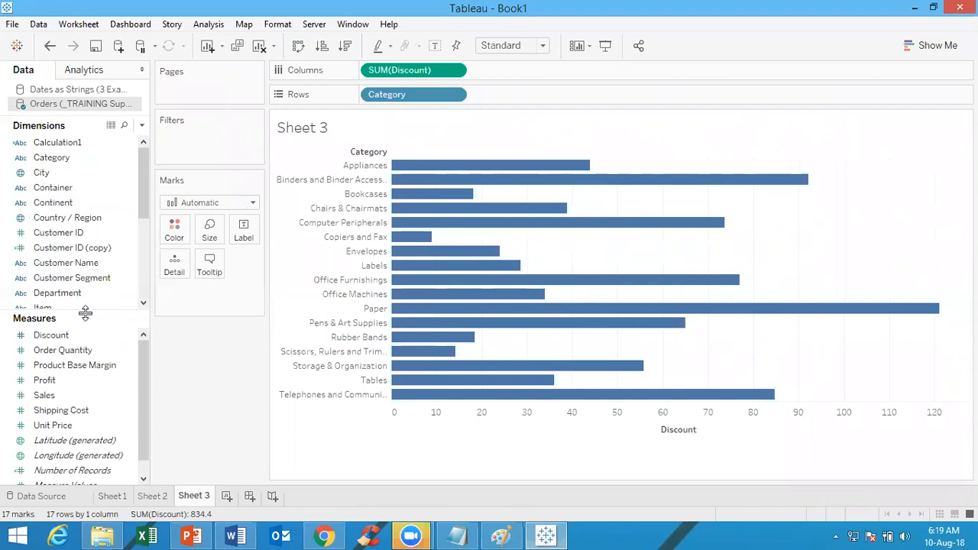
{"action": "left_click", "coordinate": [82, 336]}
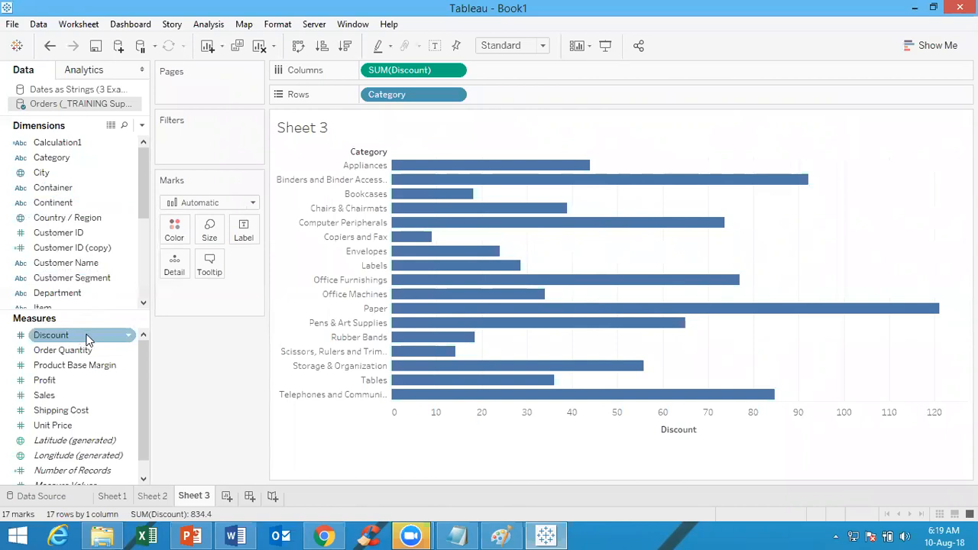
{"action": "right_click", "coordinate": [87, 339]}
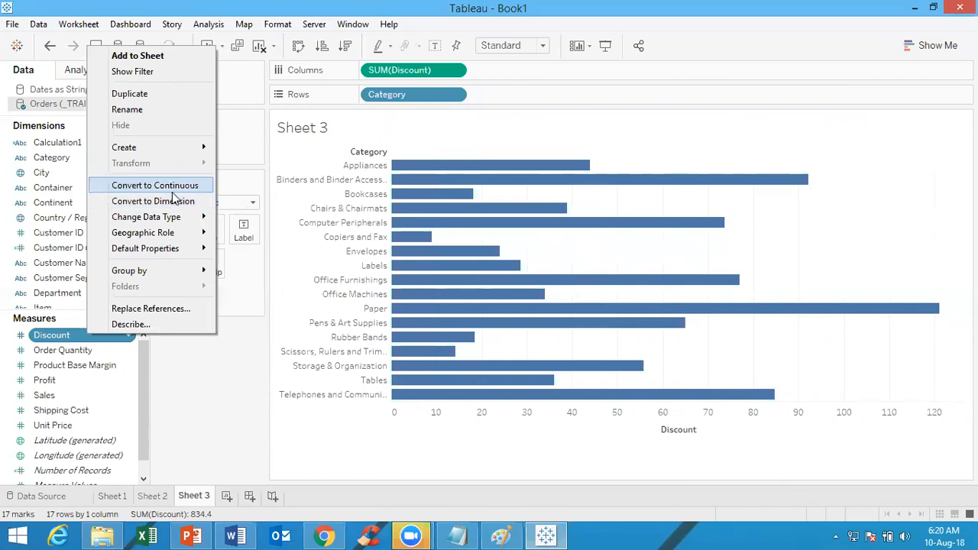
{"action": "left_click", "coordinate": [237, 380]}
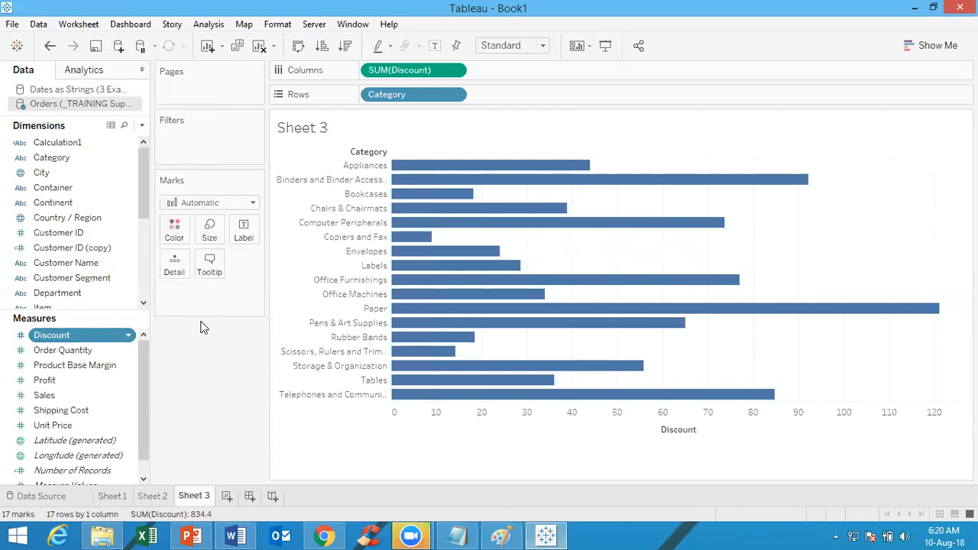
Review the conversion and data type options available for the Order Date dimension
{"action": "left_click", "coordinate": [76, 232], "text": "ctrl"}
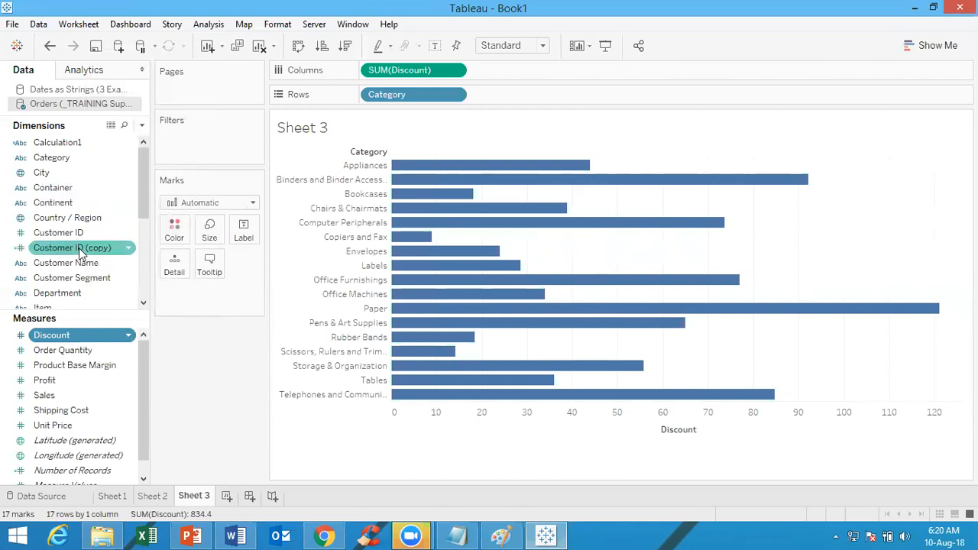
{"action": "left_click_drag", "start_coordinate": [148, 188], "coordinate": [145, 234]}
{"action": "left_click", "coordinate": [94, 246], "text": "ctrl"}
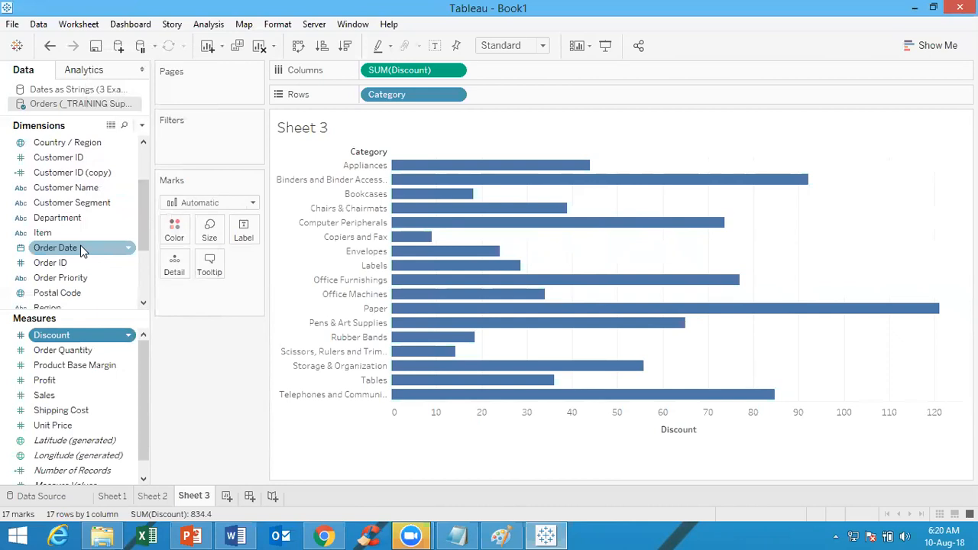
{"action": "right_click", "coordinate": [80, 247]}
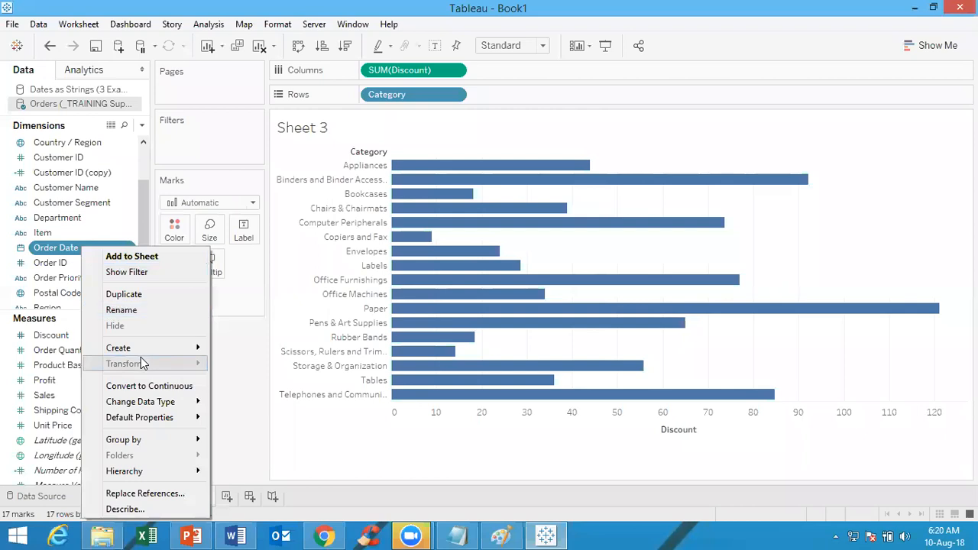
{"action": "mouse_move", "coordinate": [157, 401]}
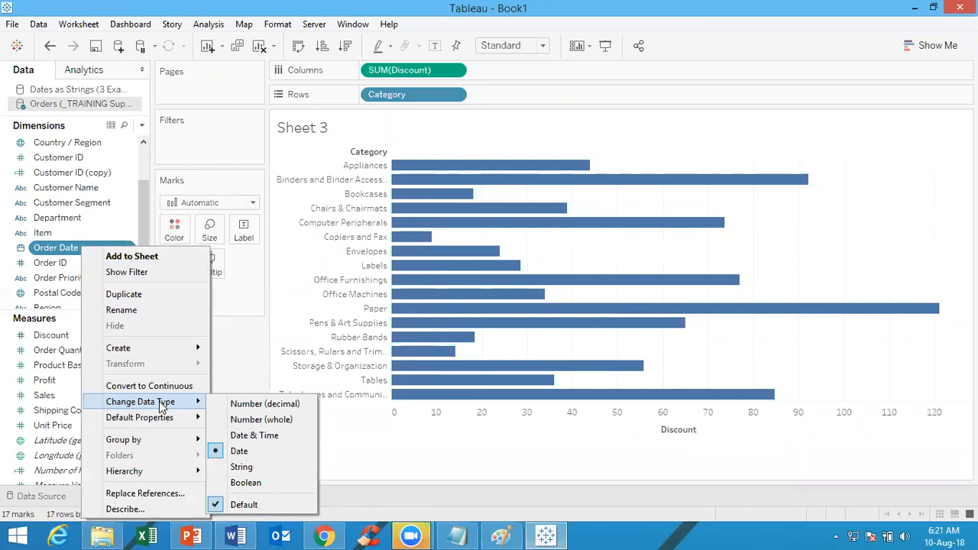
{"action": "right_click", "coordinate": [126, 203]}
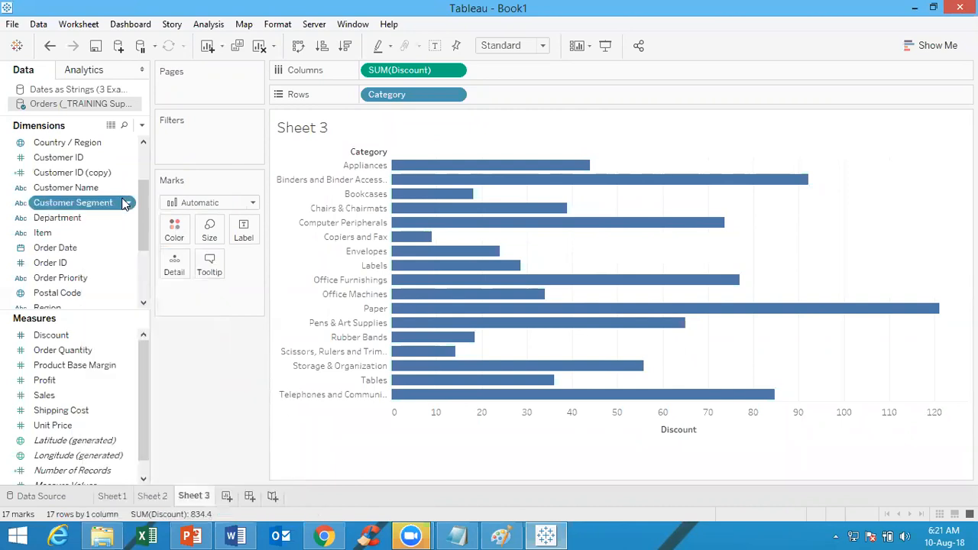
Review the conversion and data type options of the String Date dimension in the Dates as Strings data source
{"action": "left_click", "coordinate": [84, 91]}
{"action": "left_click", "coordinate": [46, 144]}
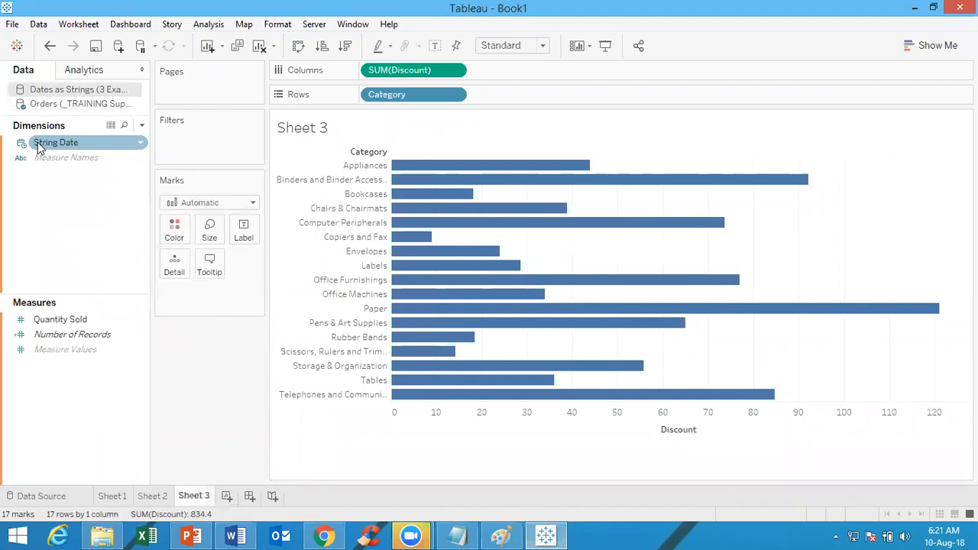
{"action": "right_click", "coordinate": [38, 147]}
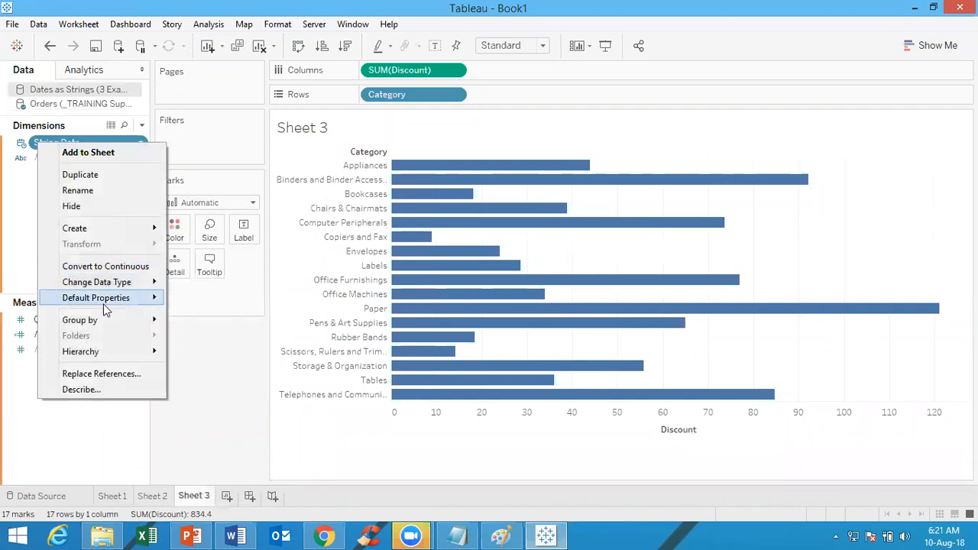
{"action": "mouse_move", "coordinate": [108, 283]}
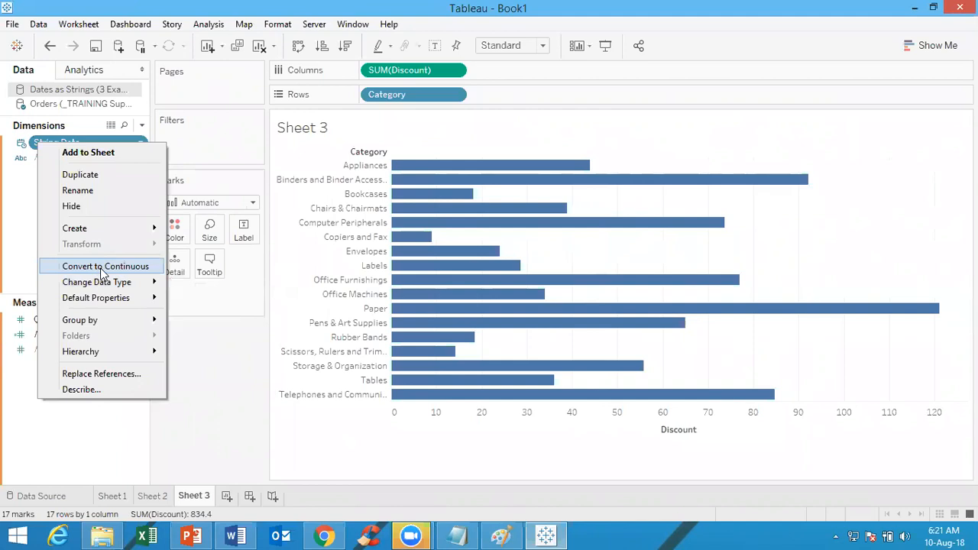
{"action": "left_click", "coordinate": [29, 182]}
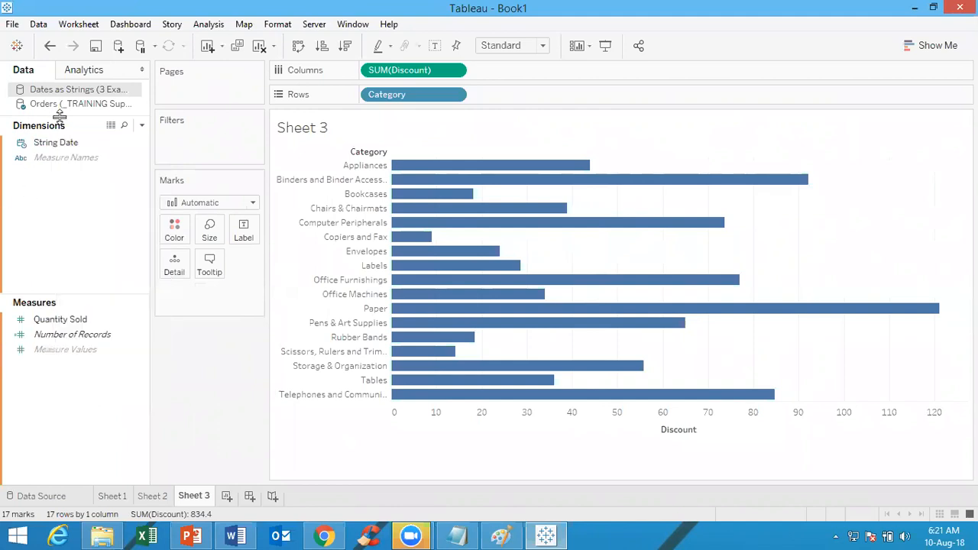
Return to the Orders data source and review the conversion options of the Order Date dimension
{"action": "left_click", "coordinate": [31, 104]}
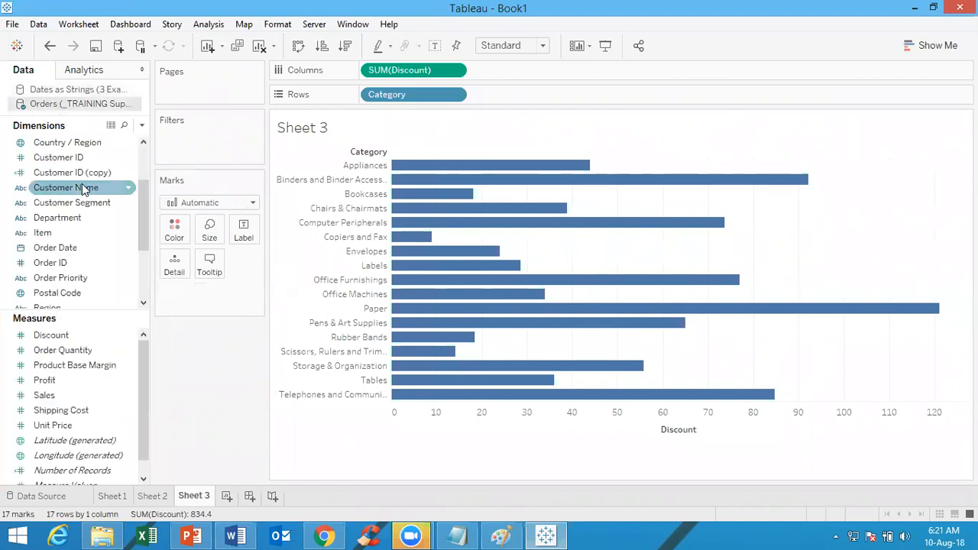
{"action": "right_click", "coordinate": [76, 255]}
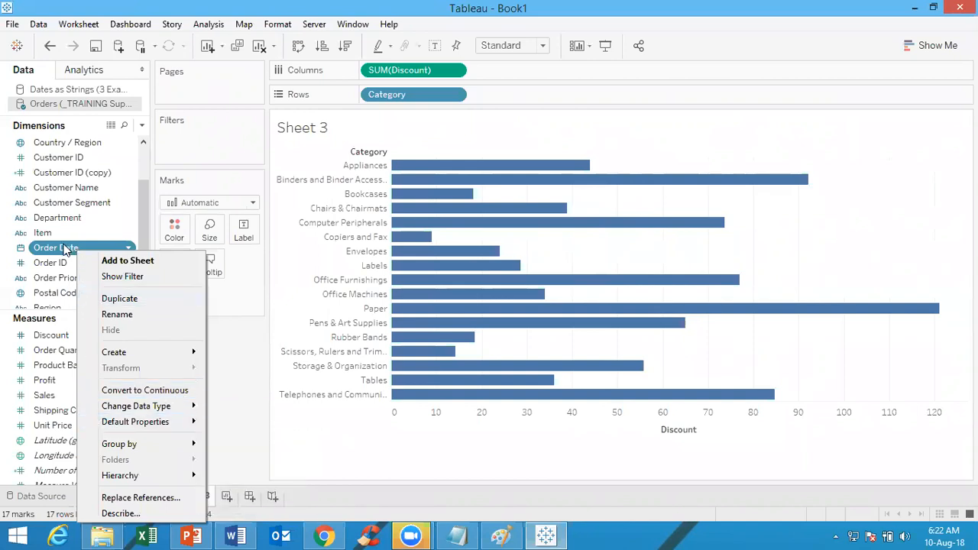
{"action": "left_click", "coordinate": [251, 358]}
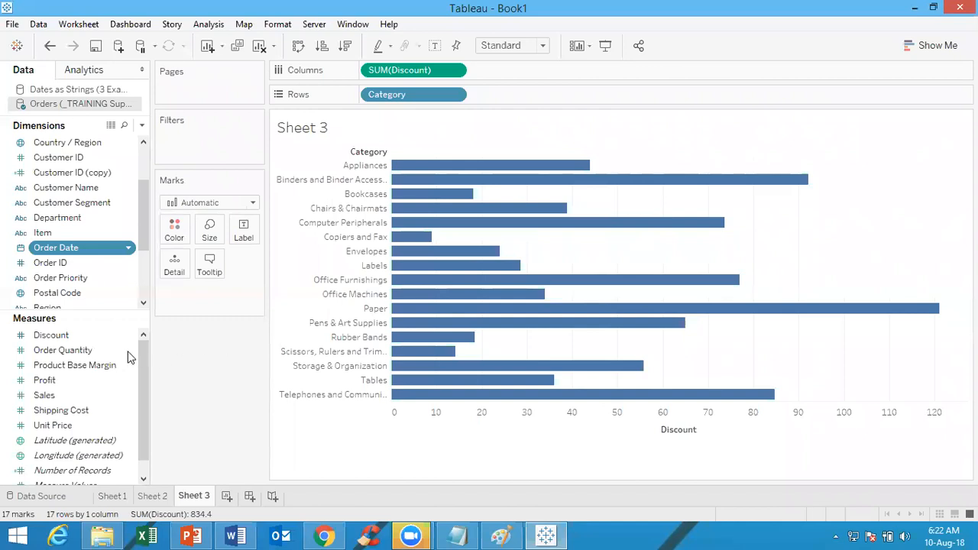
Compare the conversion options of the Discount and Sales measures, and convert Discount to continuous
{"action": "right_click", "coordinate": [99, 341]}
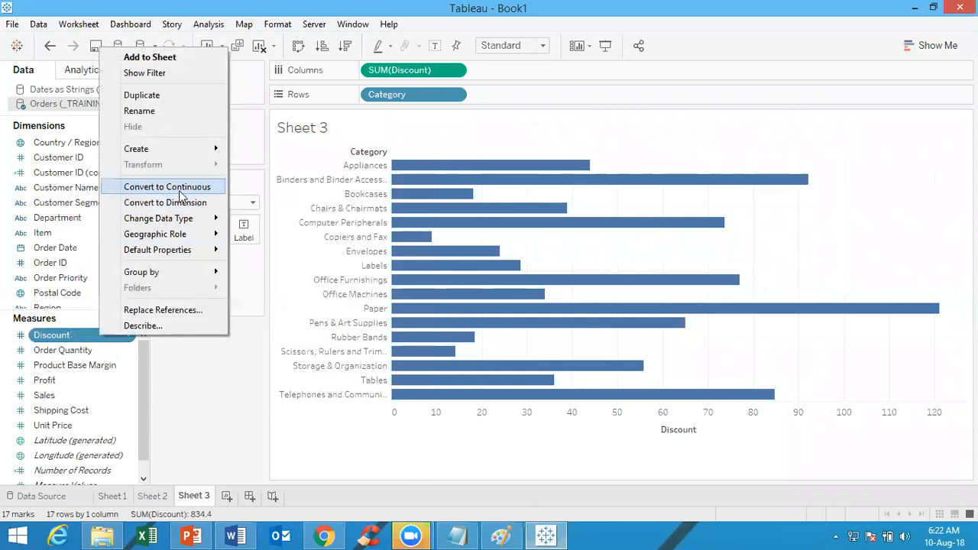
{"action": "left_click", "coordinate": [182, 354]}
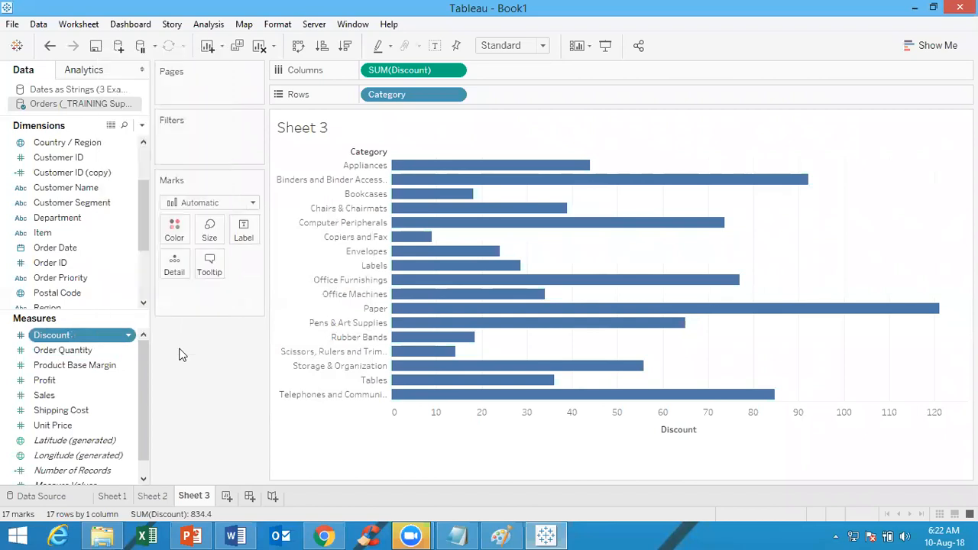
{"action": "right_click", "coordinate": [72, 393]}
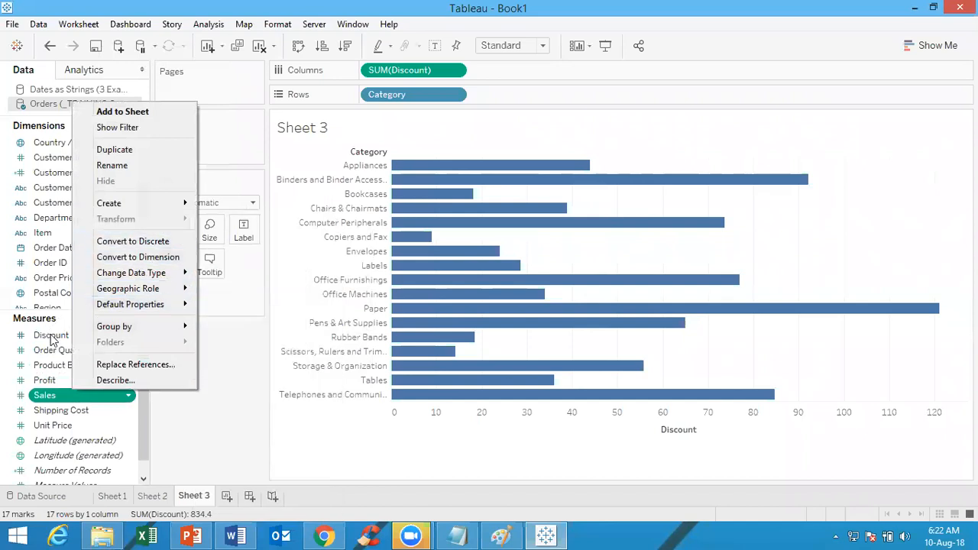
{"action": "left_click", "coordinate": [50, 397]}
{"action": "left_click", "coordinate": [50, 397]}
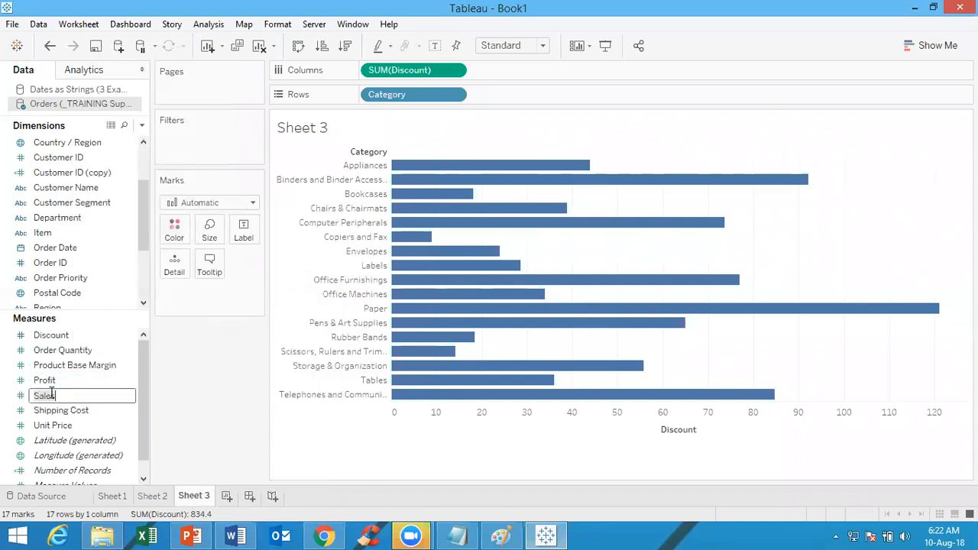
{"action": "right_click", "coordinate": [64, 344]}
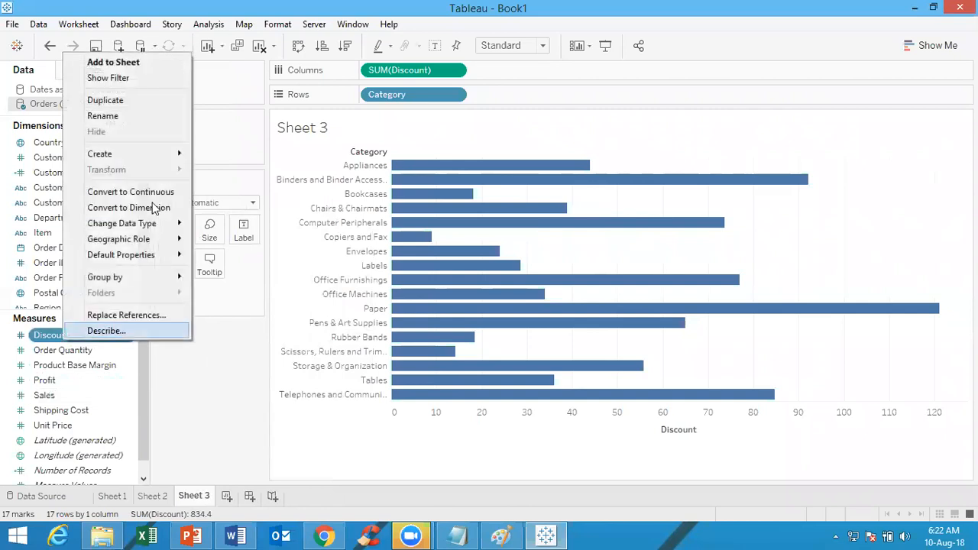
{"action": "left_click", "coordinate": [160, 192]}
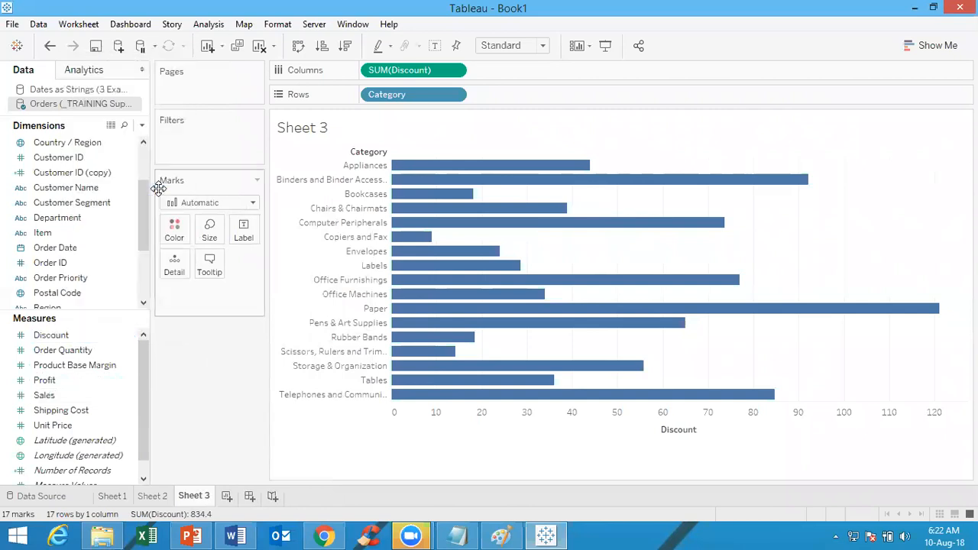
Convert the Sales measure to a dimension and review the conversion and default property options it offers there
{"action": "left_click", "coordinate": [62, 399]}
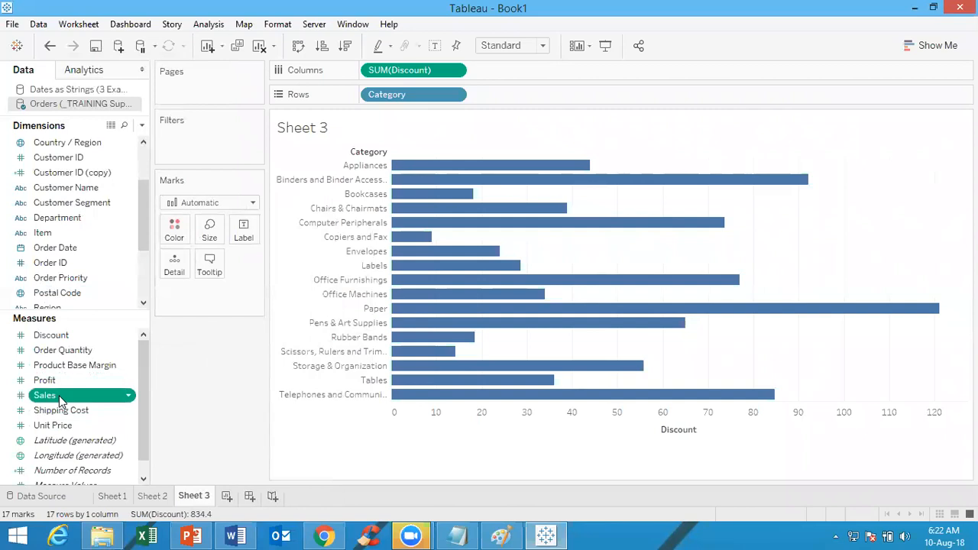
{"action": "right_click", "coordinate": [61, 399]}
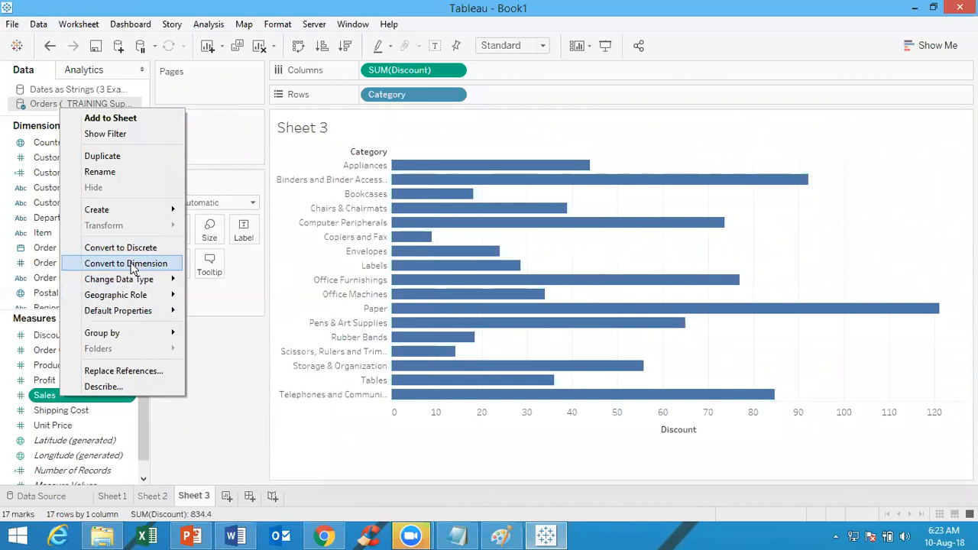
{"action": "left_click", "coordinate": [133, 264]}
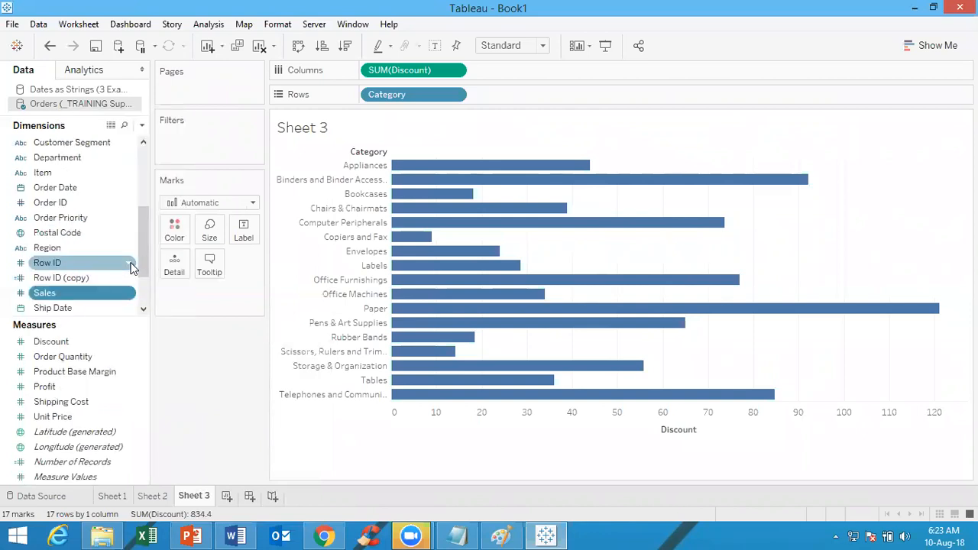
{"action": "right_click", "coordinate": [64, 296]}
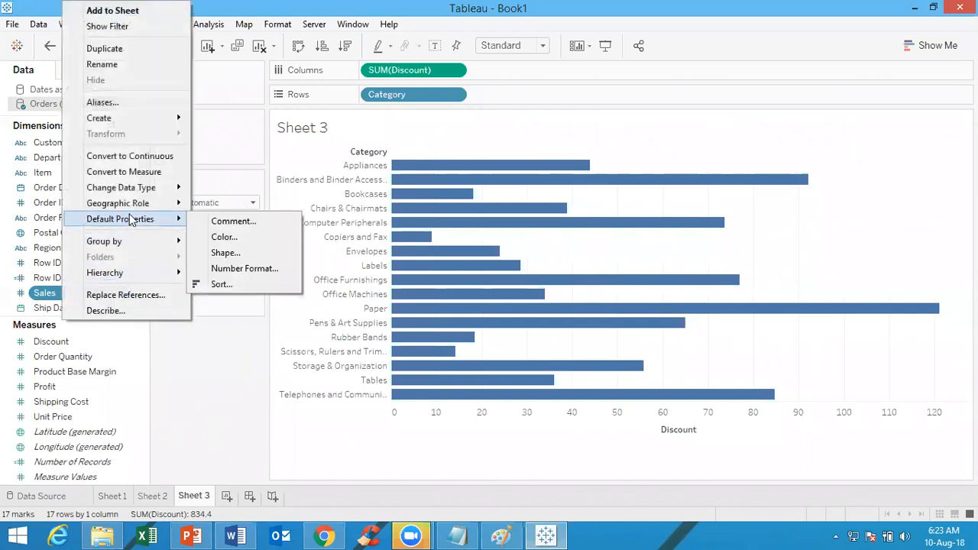
{"action": "mouse_move", "coordinate": [146, 195]}
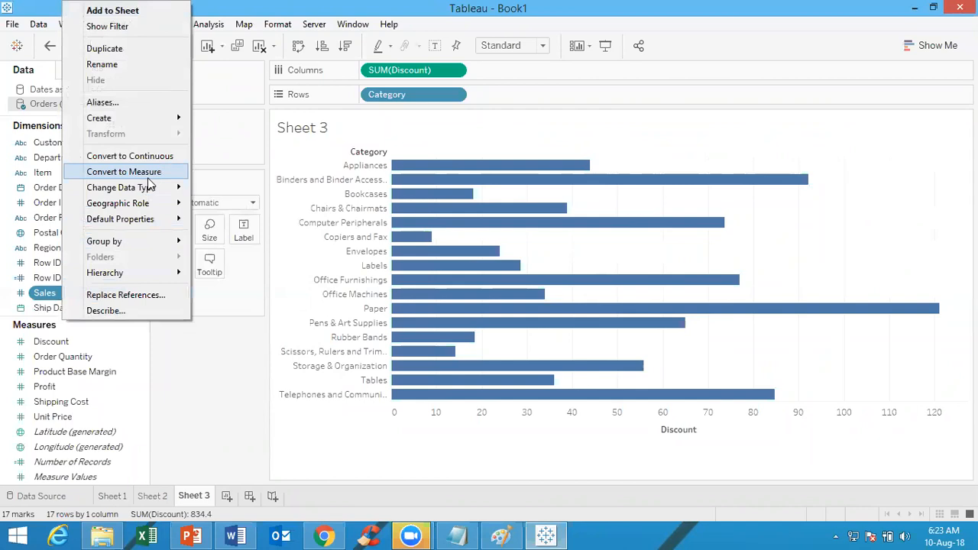
{"action": "left_click", "coordinate": [223, 483]}
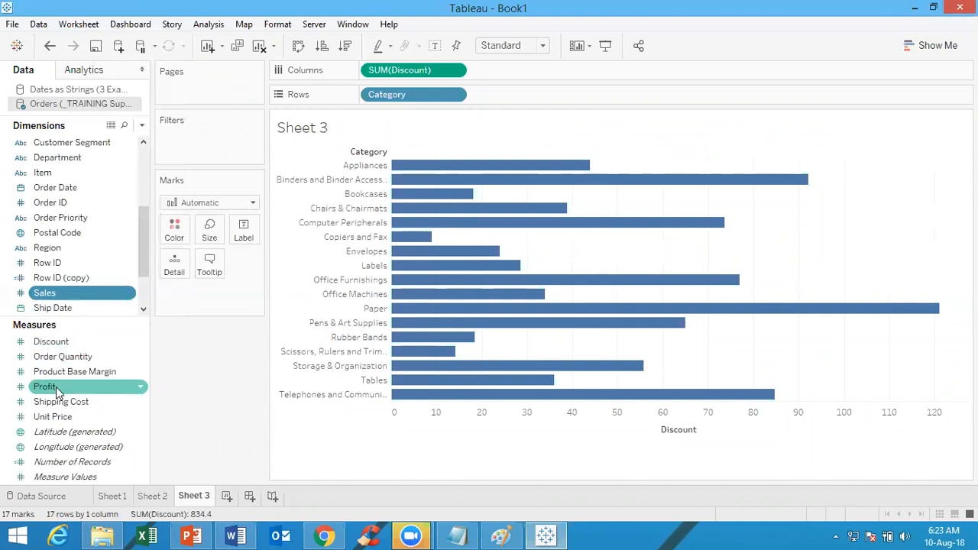
Convert the Department dimension to a measure
{"action": "left_click", "coordinate": [72, 157]}
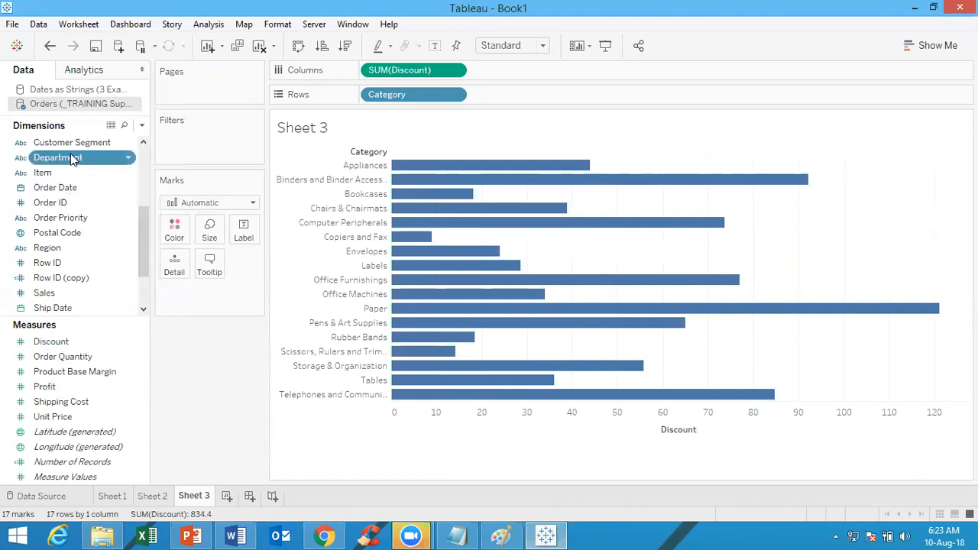
{"action": "right_click", "coordinate": [73, 157]}
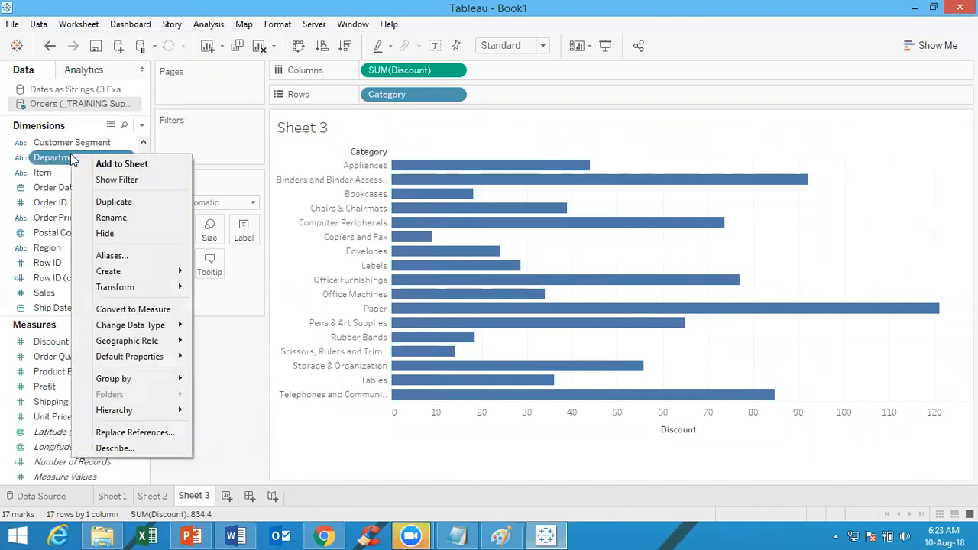
{"action": "left_click", "coordinate": [128, 310]}
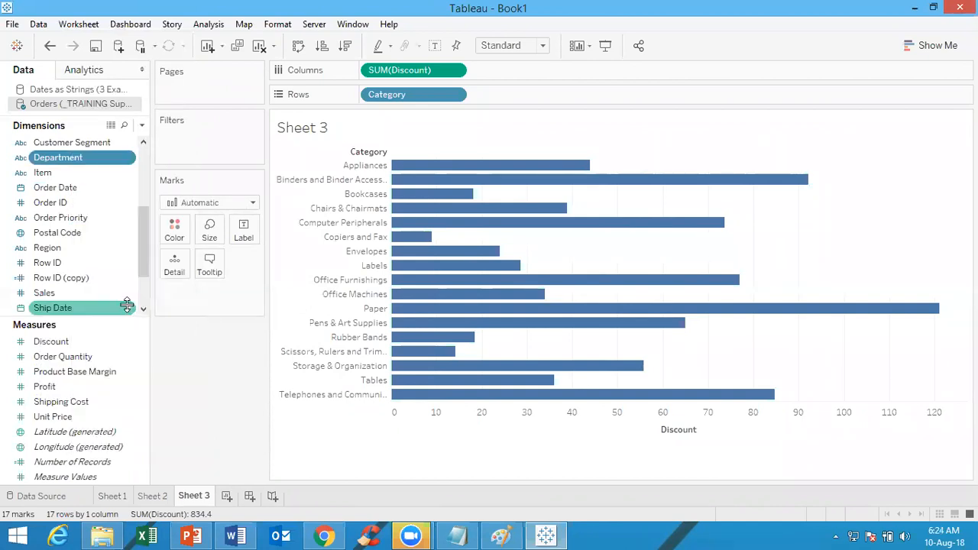
Switch the Department measure to discrete and back to continuous
{"action": "right_click", "coordinate": [104, 329]}
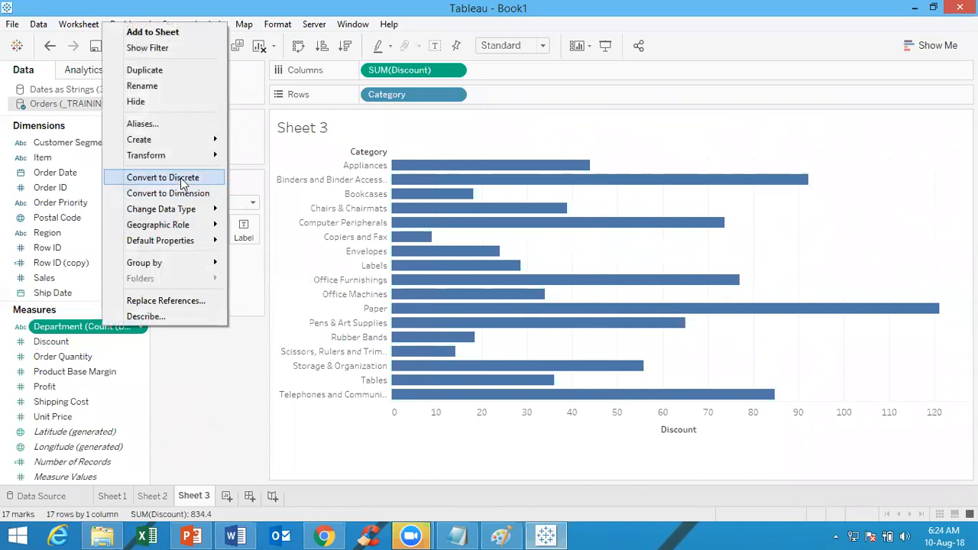
{"action": "left_click", "coordinate": [181, 181]}
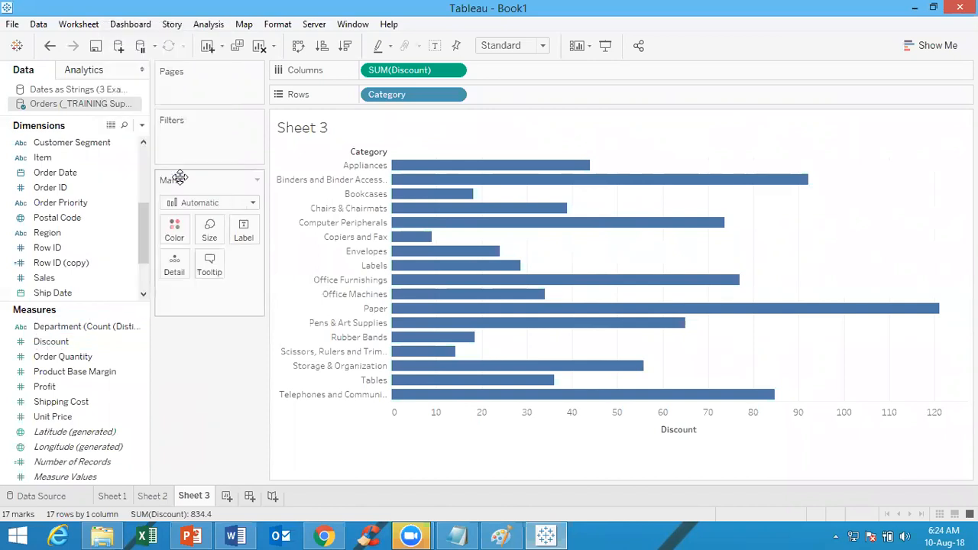
{"action": "right_click", "coordinate": [89, 327]}
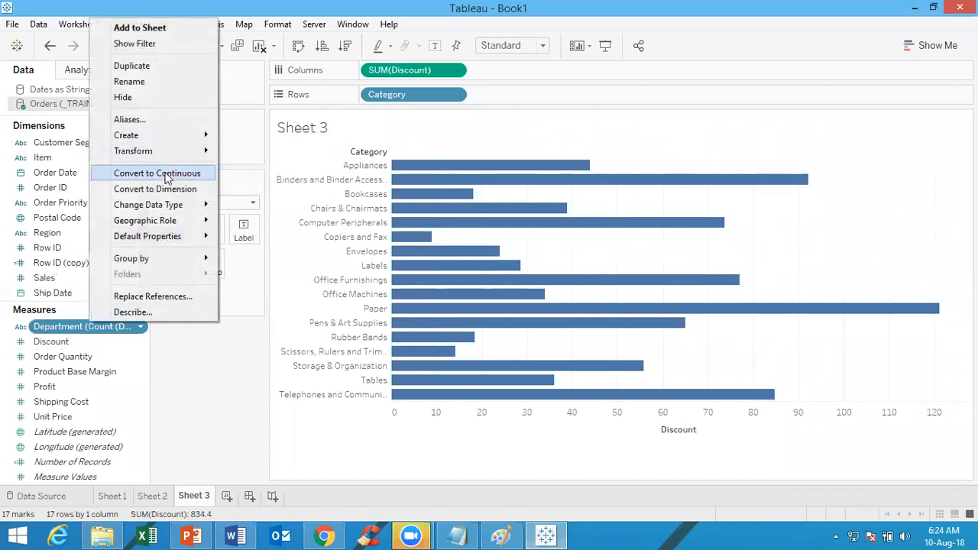
{"action": "left_click", "coordinate": [169, 174]}
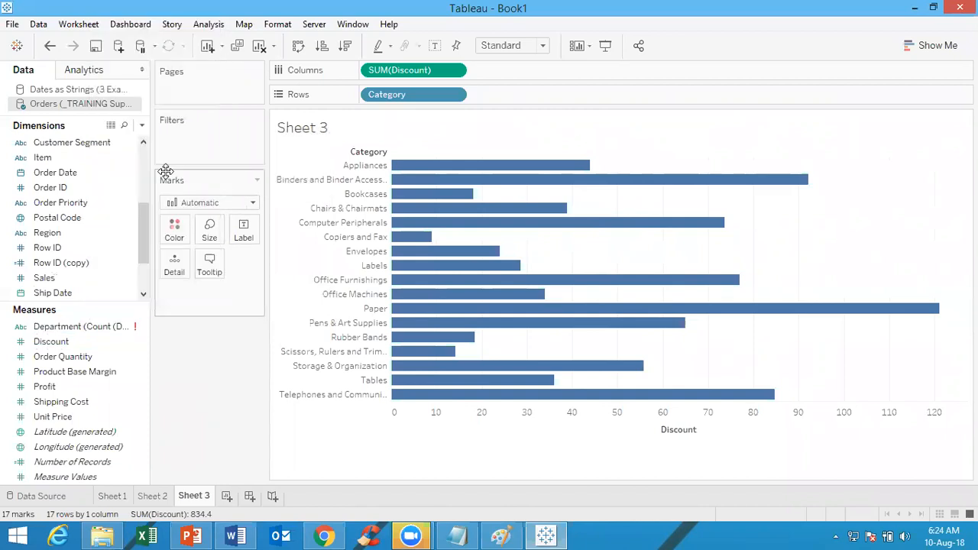
Review the options available for the continuous Department measure
{"action": "left_click", "coordinate": [88, 328]}
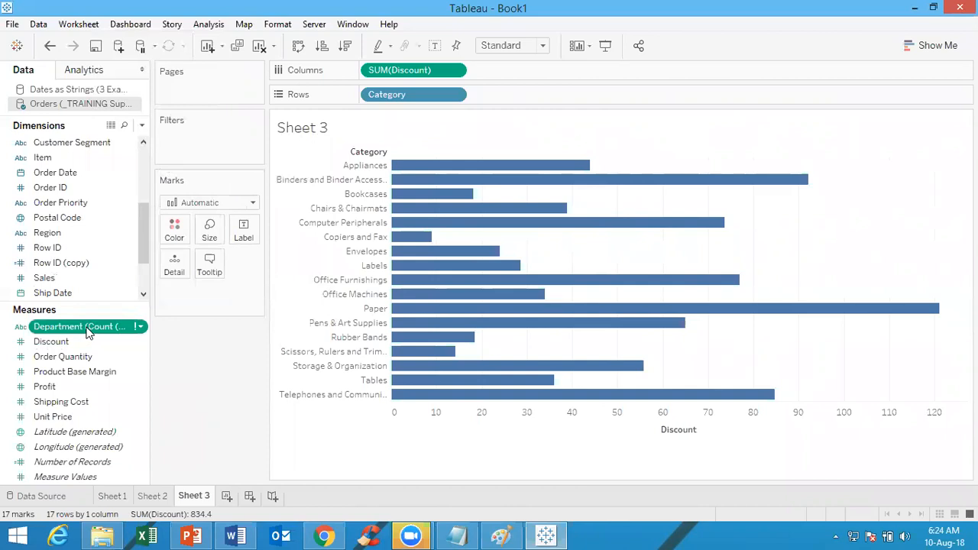
{"action": "right_click", "coordinate": [88, 329]}
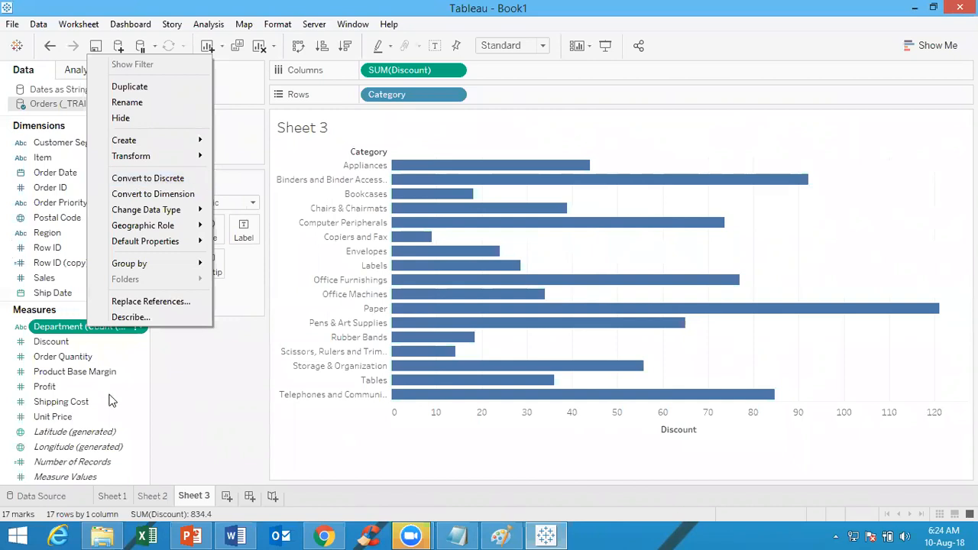
{"action": "left_click", "coordinate": [240, 368]}
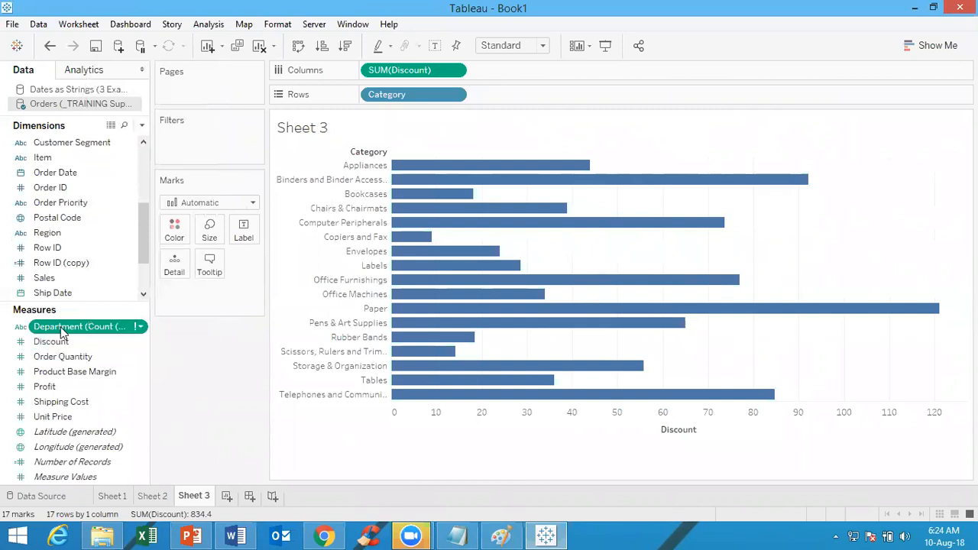
Convert the Profit measure to discrete
{"action": "right_click", "coordinate": [77, 385]}
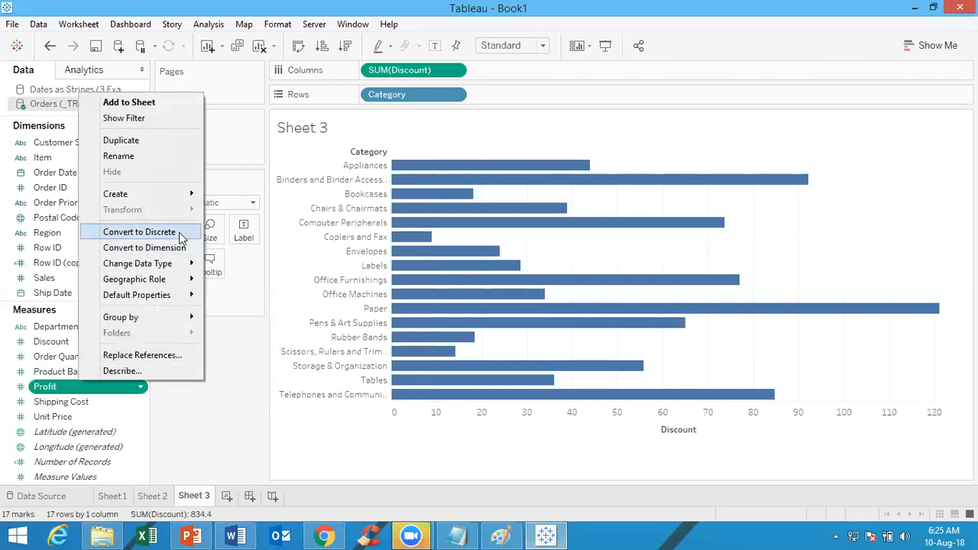
{"action": "left_click", "coordinate": [140, 232]}
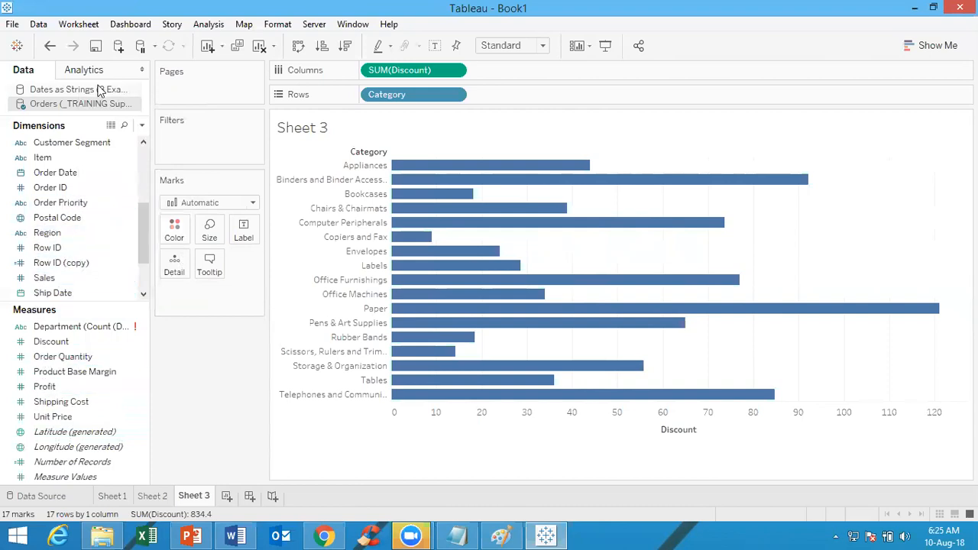
Examine the transform and conversion options of the Customer Segment, Region and State dimensions
{"action": "right_click", "coordinate": [86, 147]}
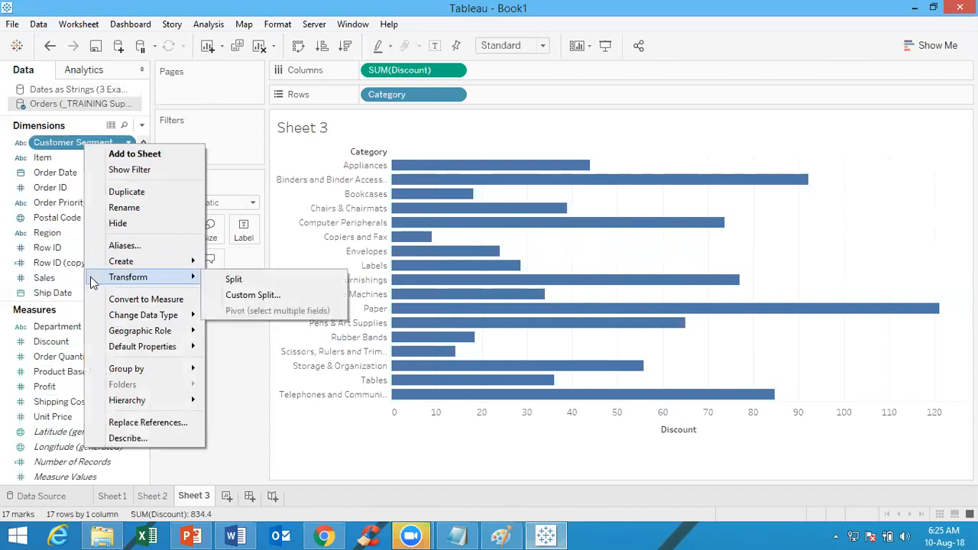
{"action": "left_click", "coordinate": [225, 154]}
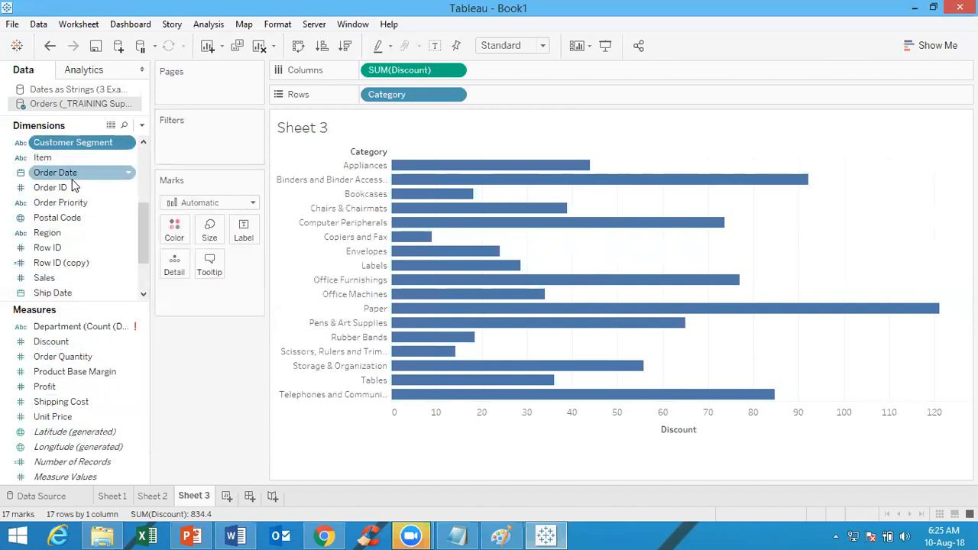
{"action": "right_click", "coordinate": [55, 235]}
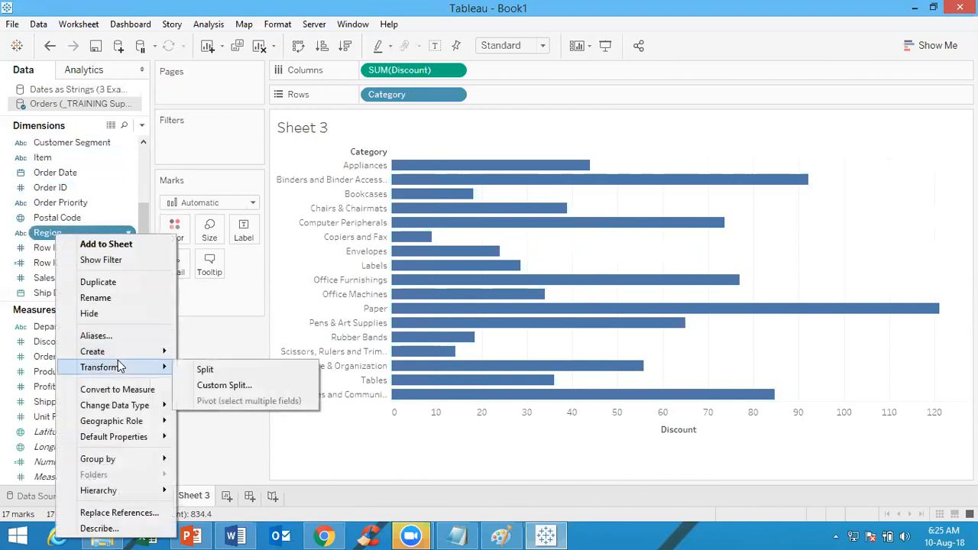
{"action": "left_click", "coordinate": [218, 171]}
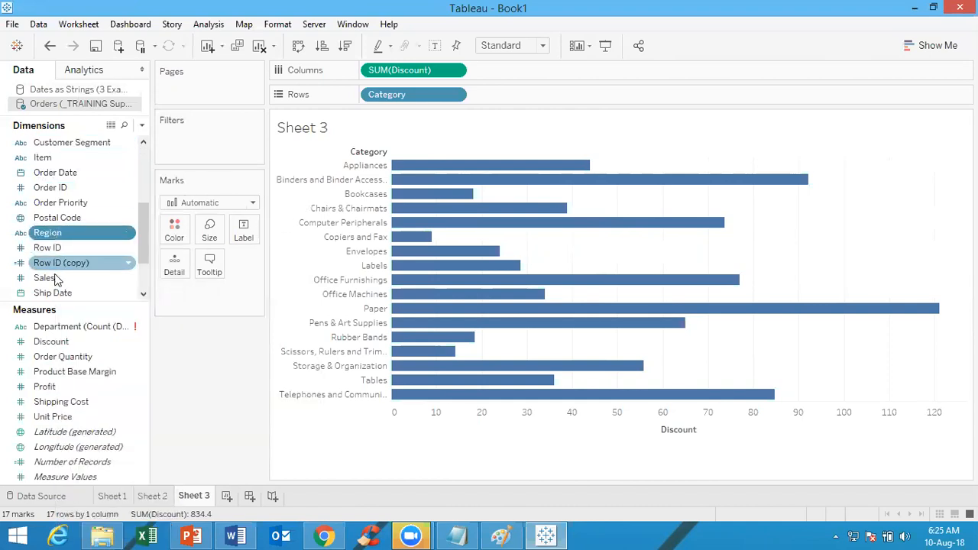
{"action": "left_click", "coordinate": [143, 295]}
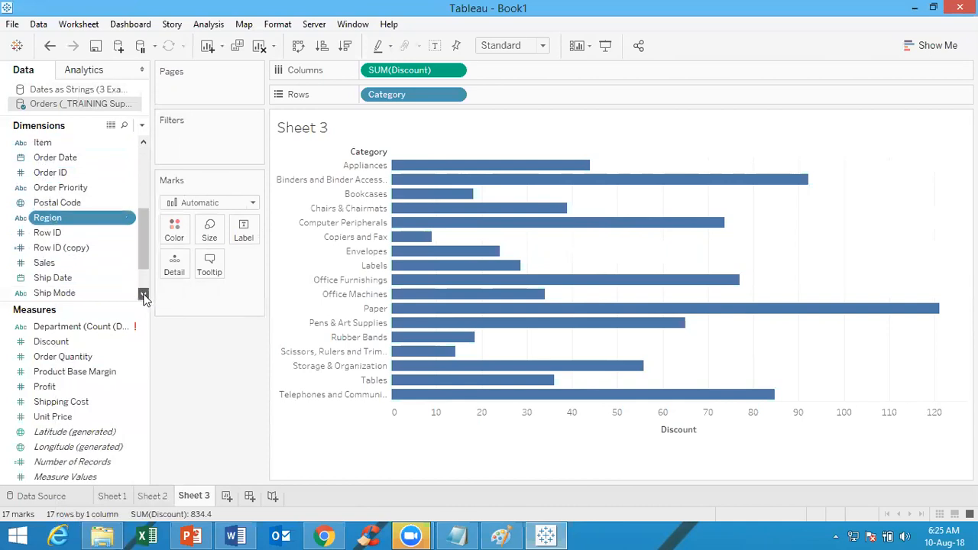
{"action": "right_click", "coordinate": [61, 265]}
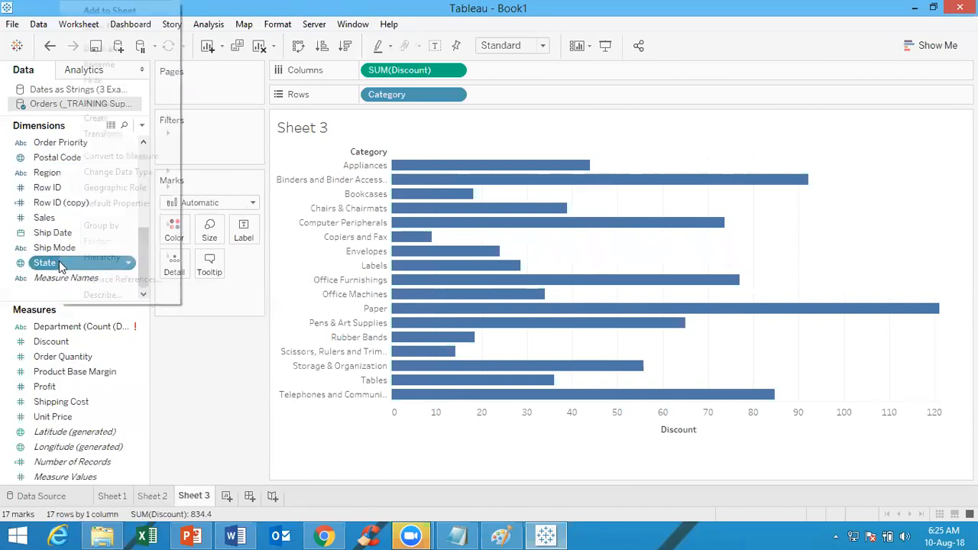
{"action": "left_click", "coordinate": [234, 149]}
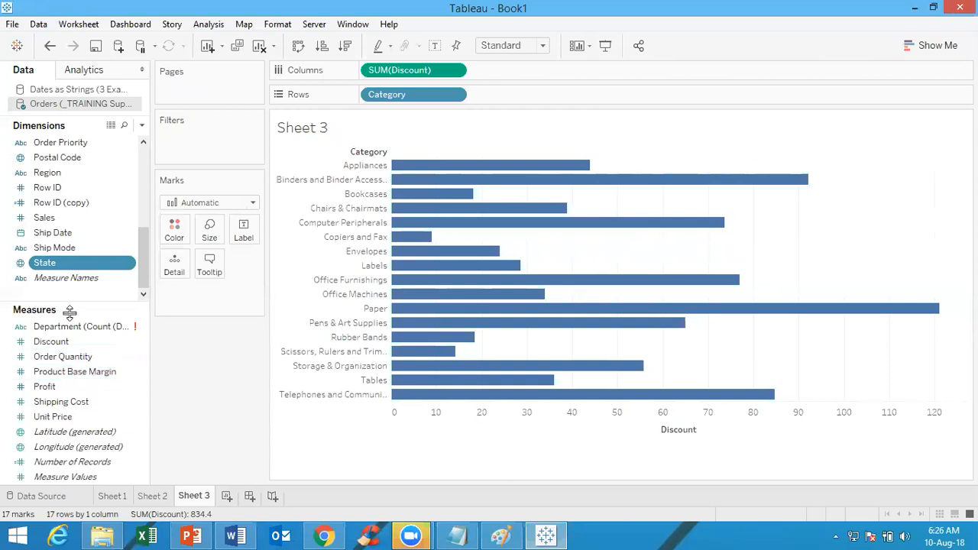
{"action": "mouse_move", "coordinate": [2, 334]}
{"action": "scroll", "coordinate": [145, 243], "scroll_direction": "up", "scroll_amount": 2}
{"action": "left_click_drag", "start_coordinate": [145, 243], "coordinate": [140, 209]}
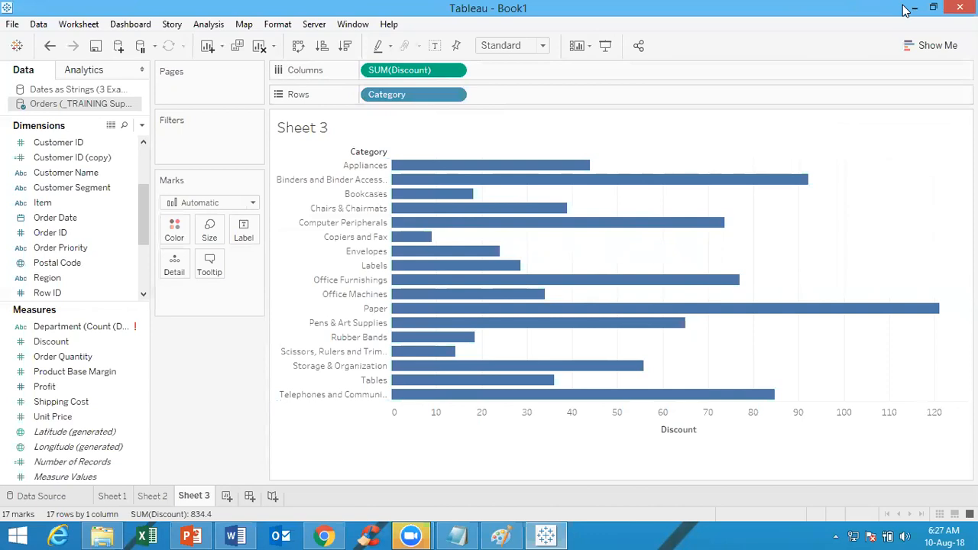
Create a new workbook, dismiss the file recovery prompt and maximize the new workbook window
{"action": "left_click", "coordinate": [11, 24]}
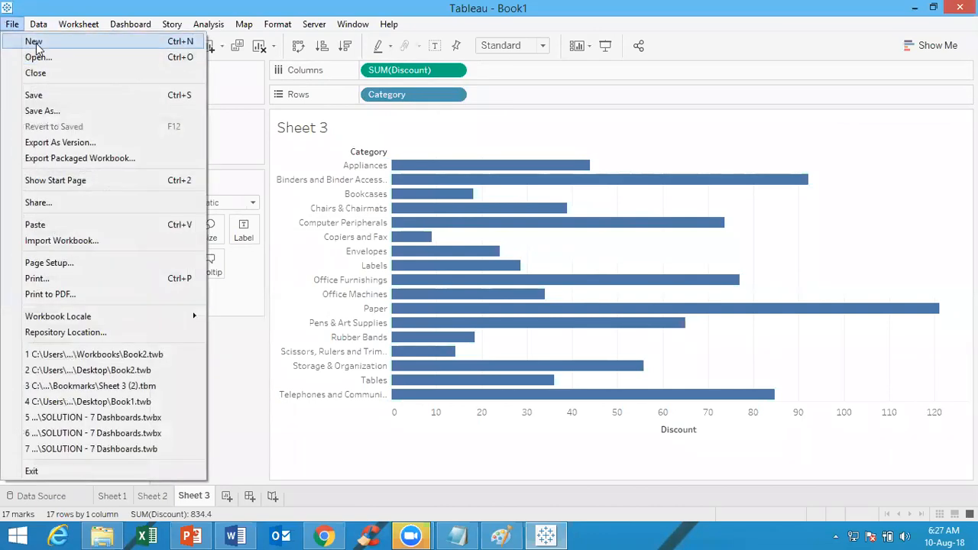
{"action": "left_click", "coordinate": [36, 46]}
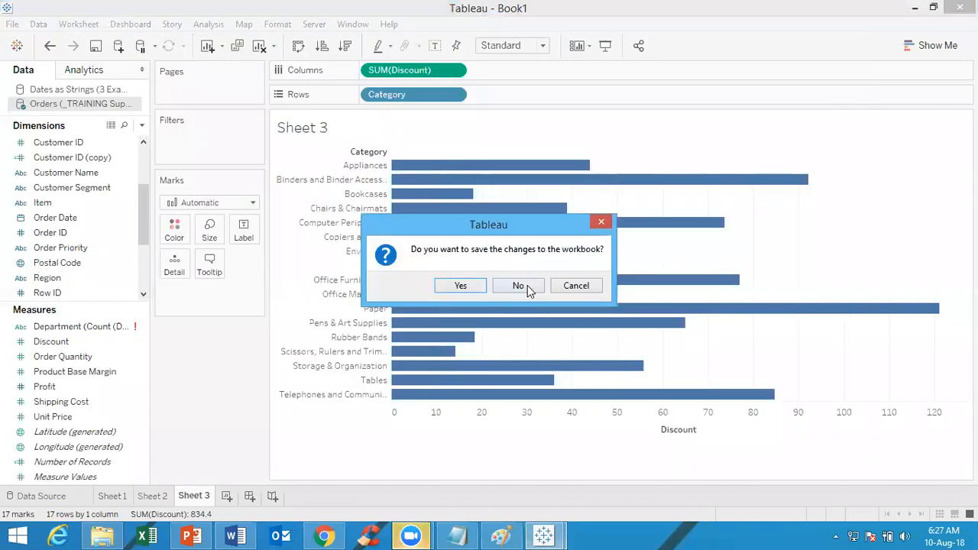
{"action": "left_click", "coordinate": [526, 285]}
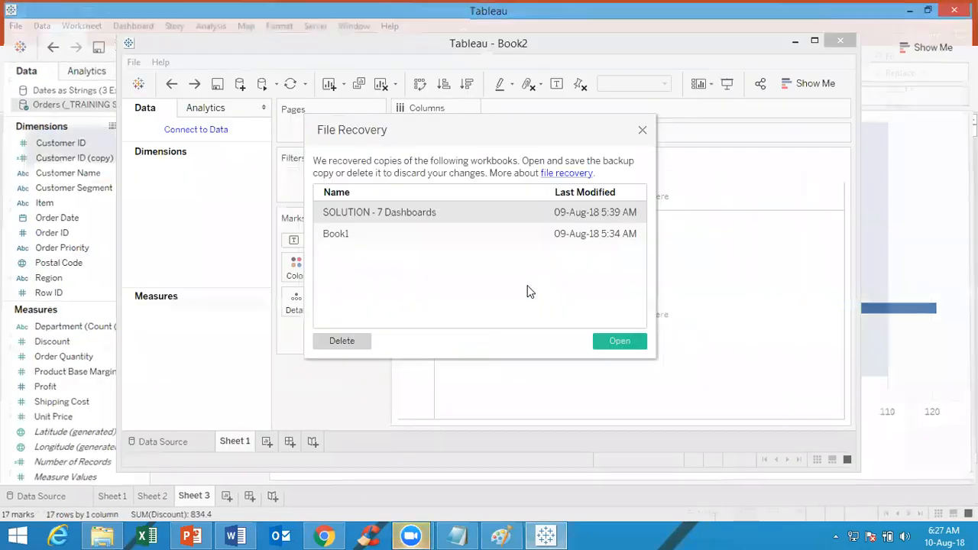
{"action": "left_click", "coordinate": [642, 130]}
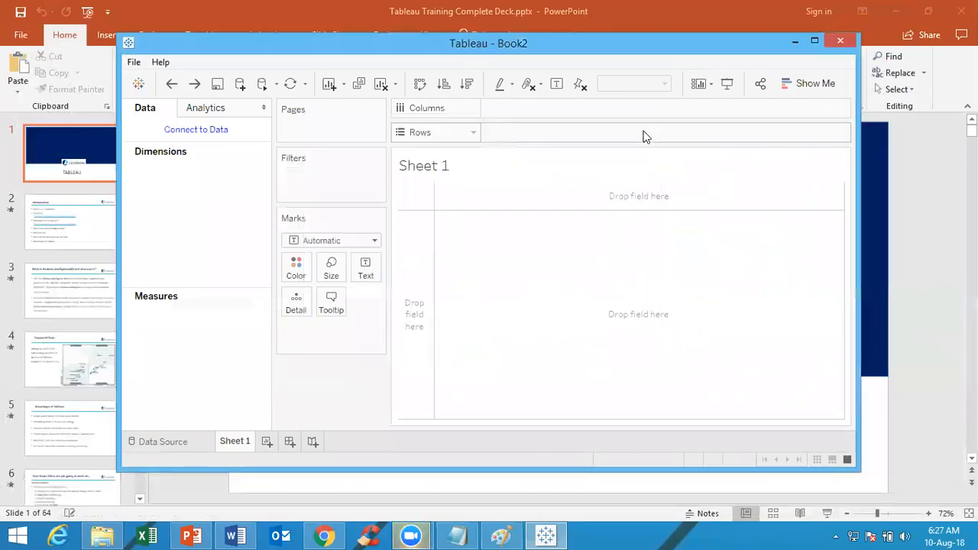
{"action": "left_click", "coordinate": [814, 40]}
Connect the workbook to the _TRAINING Superstore Sales Excel file, add its Orders sheet as the data source and open Sheet 1
{"action": "left_click", "coordinate": [60, 92]}
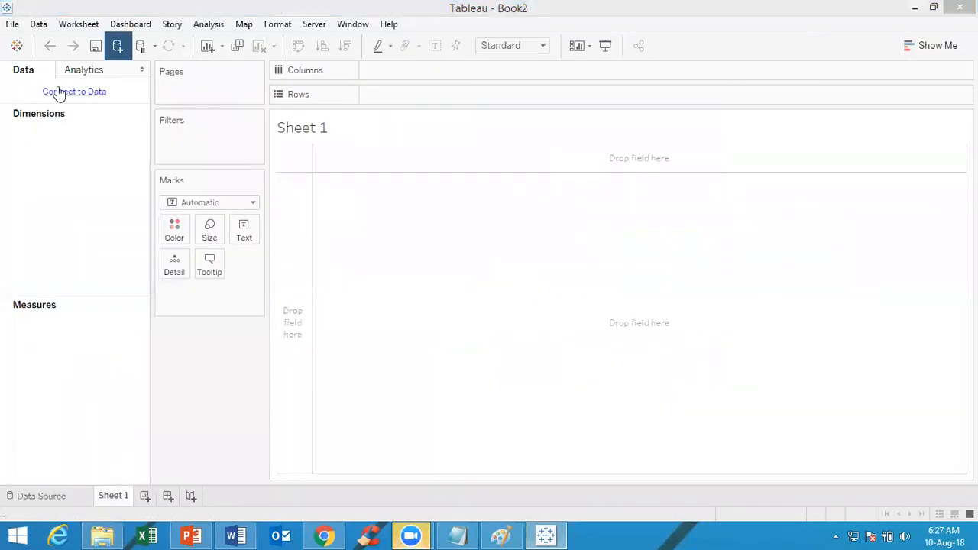
{"action": "left_click", "coordinate": [162, 61]}
{"action": "left_click", "coordinate": [184, 120]}
{"action": "double_click", "coordinate": [184, 123]}
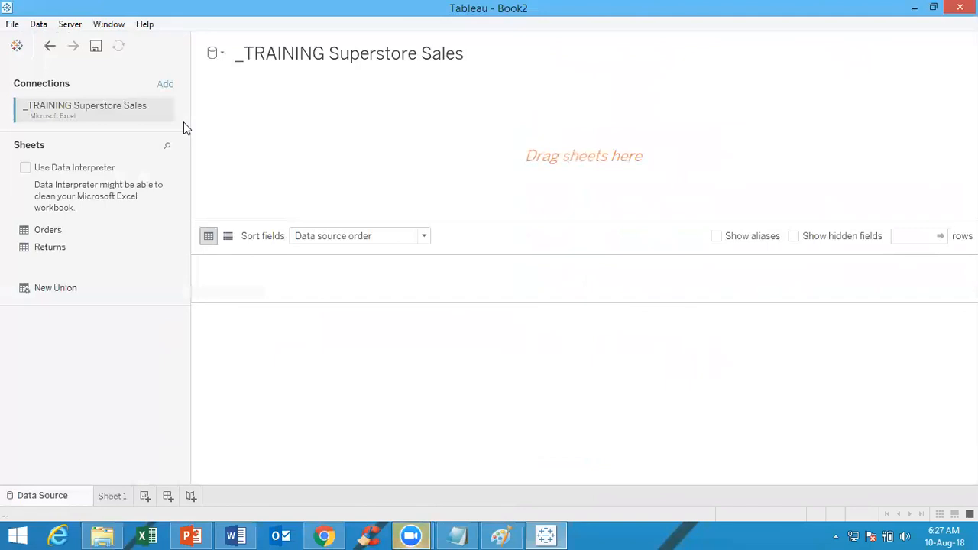
{"action": "double_click", "coordinate": [47, 230]}
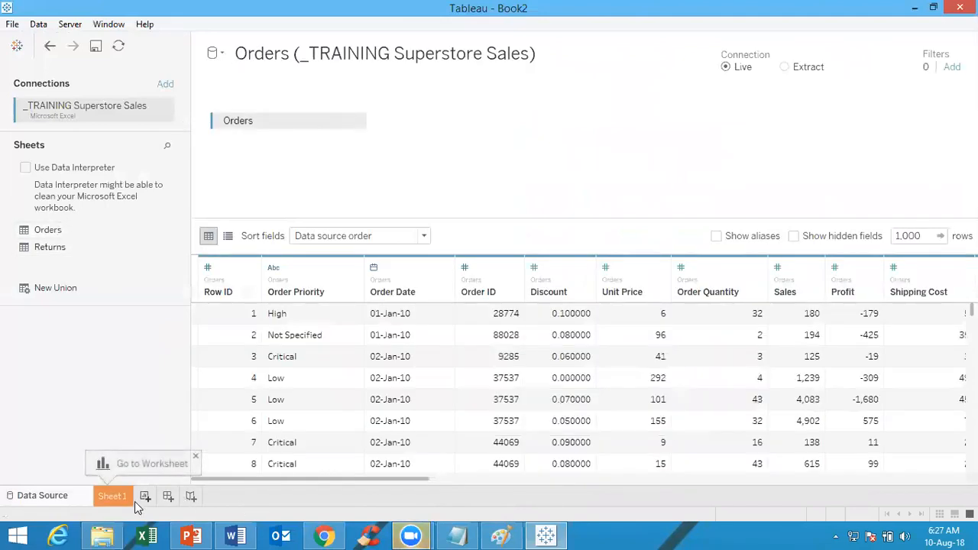
{"action": "left_click", "coordinate": [113, 495]}
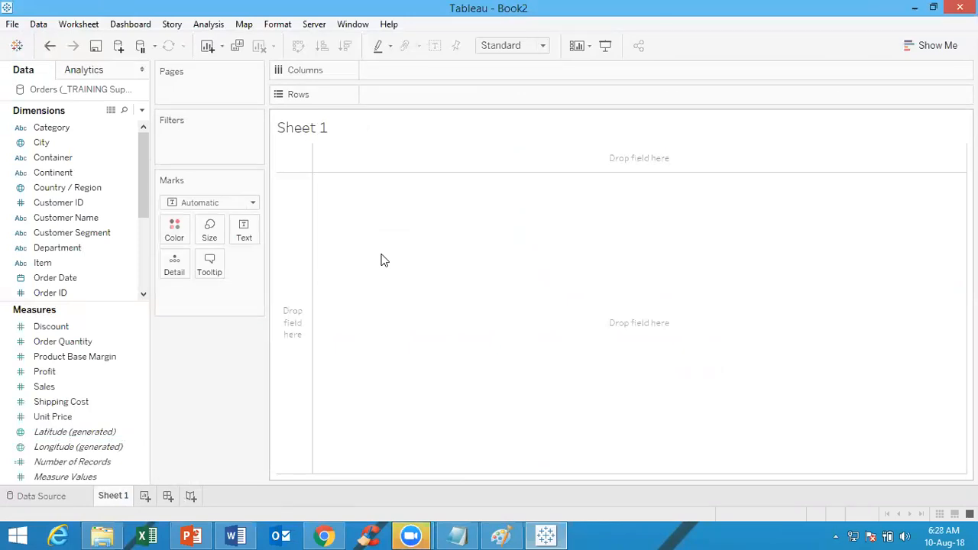
Plot the sum of Sales on Columns against Category on Rows as horizontal bars, and clear the sheet
{"action": "left_click", "coordinate": [113, 131]}
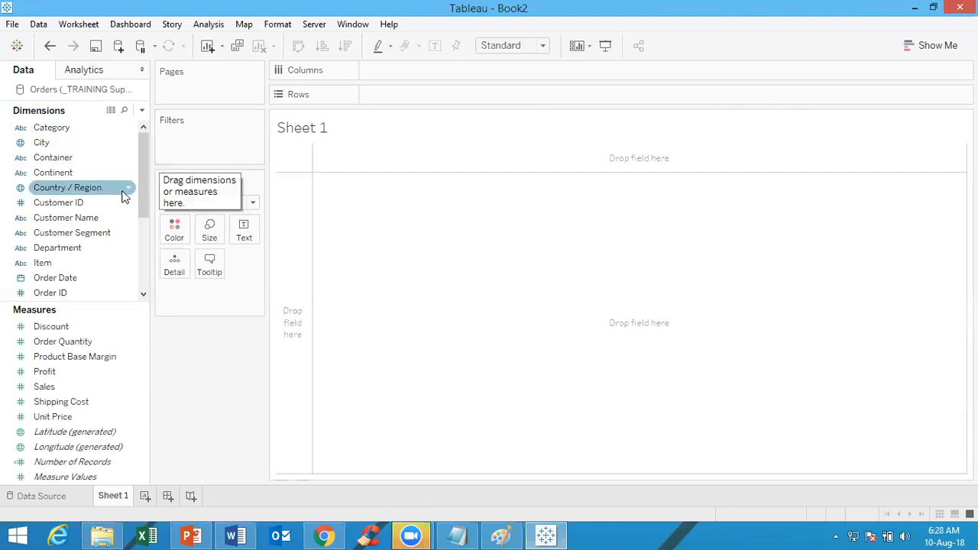
{"action": "double_click", "coordinate": [94, 126]}
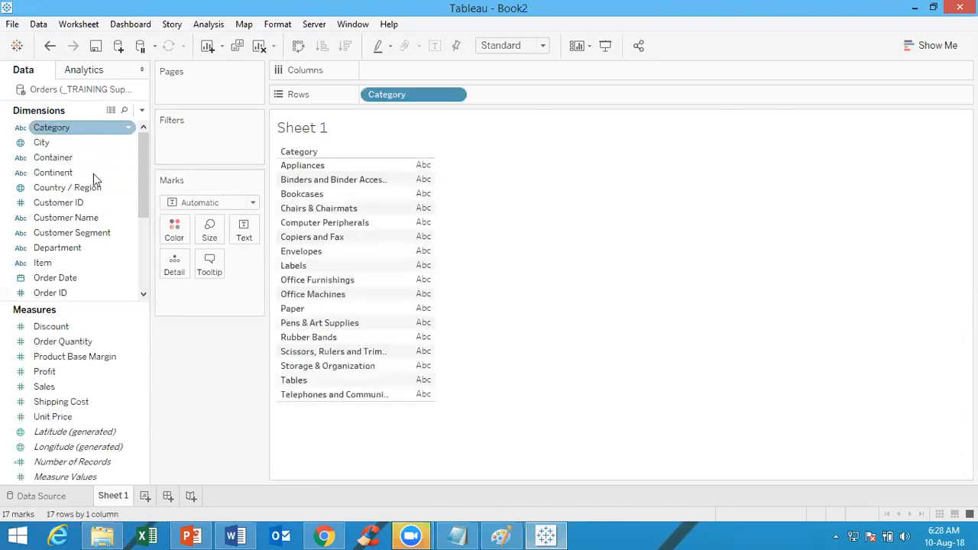
{"action": "double_click", "coordinate": [88, 388]}
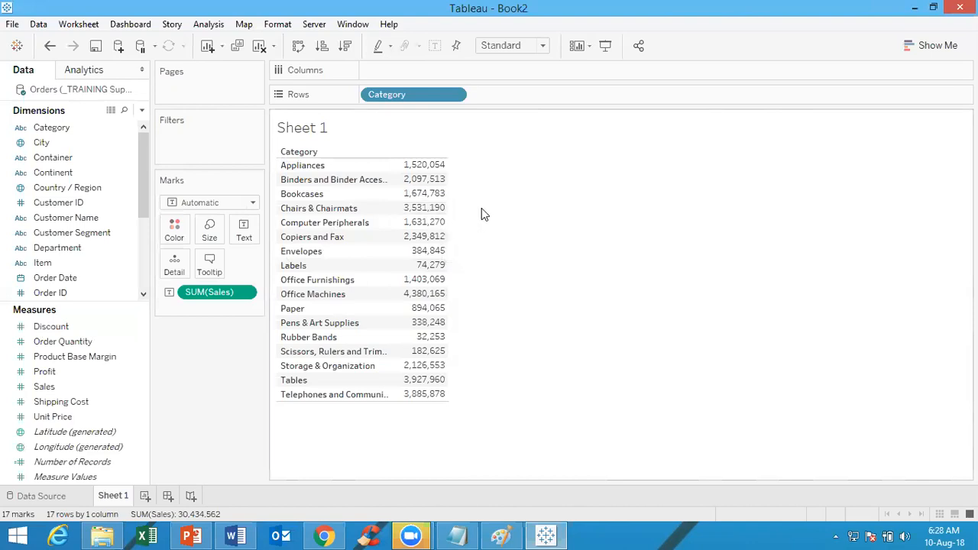
{"action": "left_click_drag", "start_coordinate": [239, 298], "coordinate": [426, 72]}
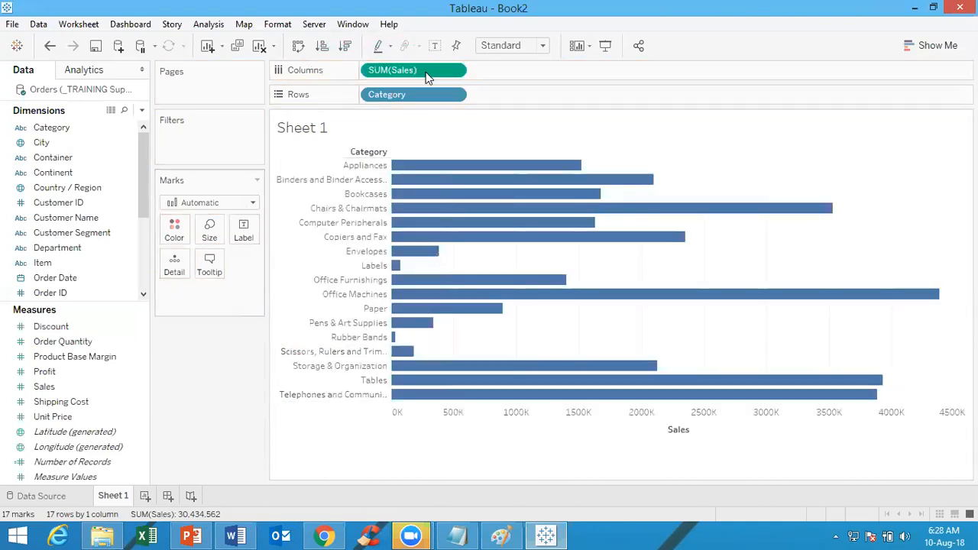
{"action": "mouse_move", "coordinate": [590, 237]}
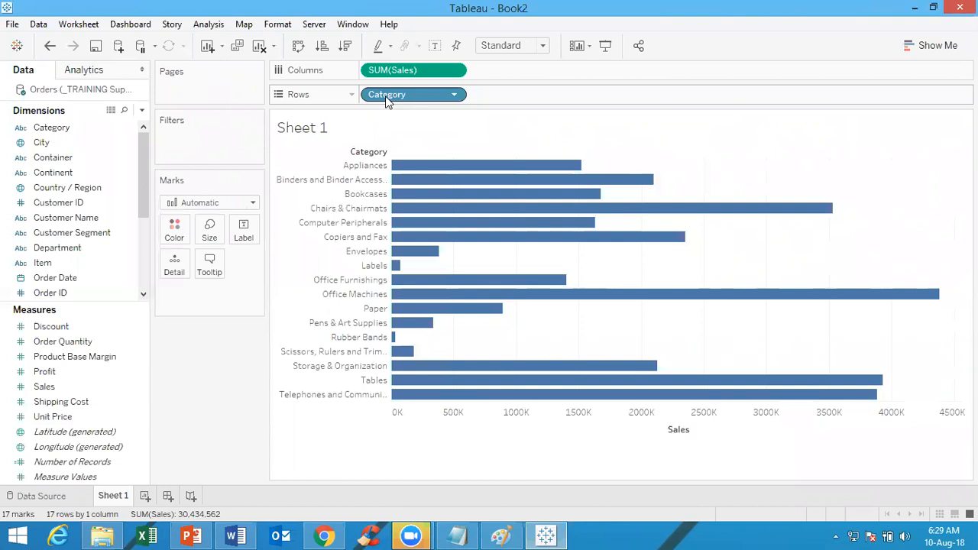
{"action": "left_click", "coordinate": [260, 47]}
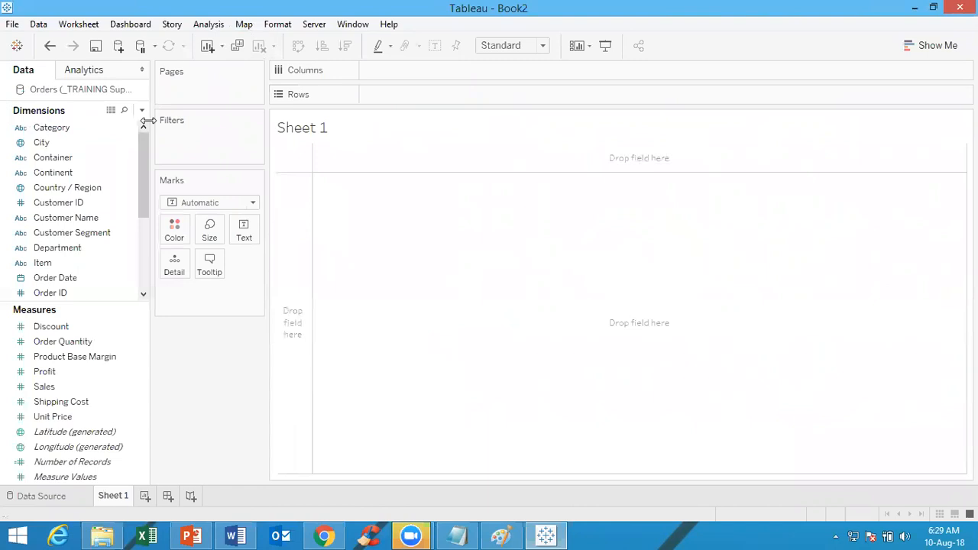
Build a line chart of summed Profit on Rows against the year and quarter of Order Date on Columns
{"action": "double_click", "coordinate": [79, 278]}
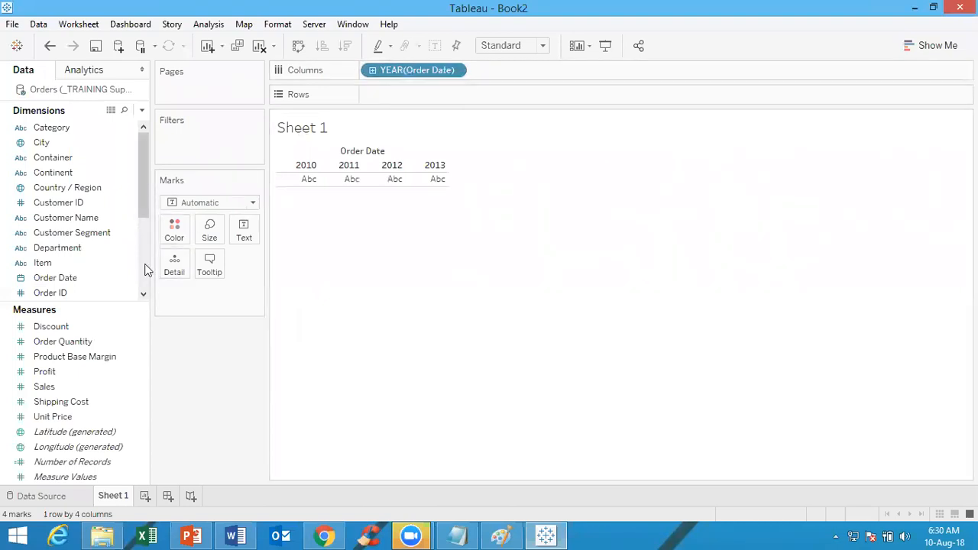
{"action": "double_click", "coordinate": [95, 277]}
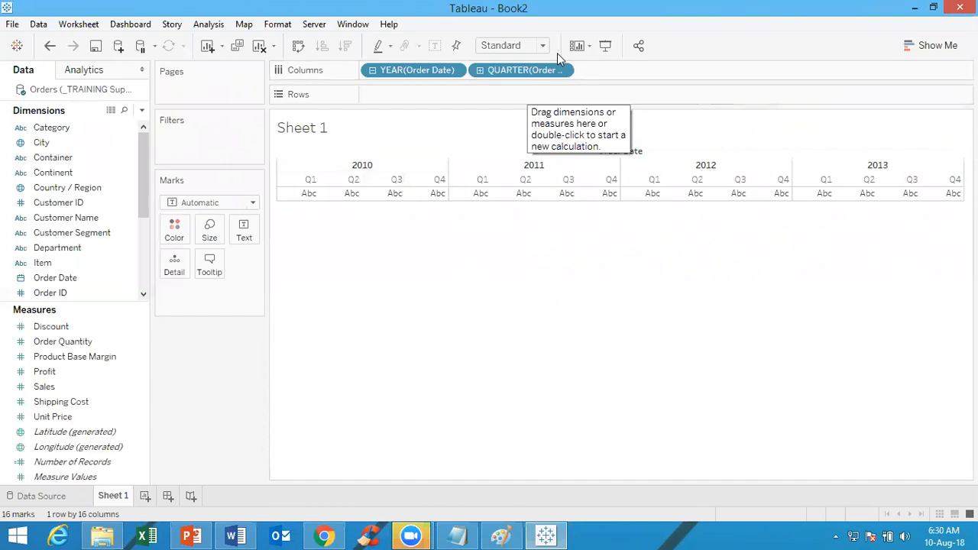
{"action": "double_click", "coordinate": [58, 374]}
{"action": "left_click_drag", "start_coordinate": [226, 297], "coordinate": [441, 95]}
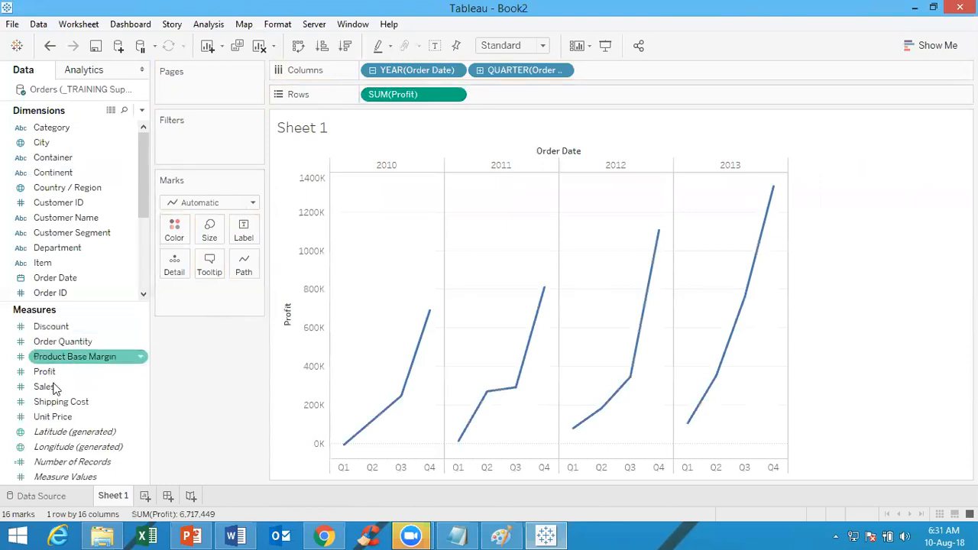
Color the lines by summed Profit and label the marks with Profit, limiting the labels to Min/Max
{"action": "left_click_drag", "start_coordinate": [55, 378], "coordinate": [174, 230]}
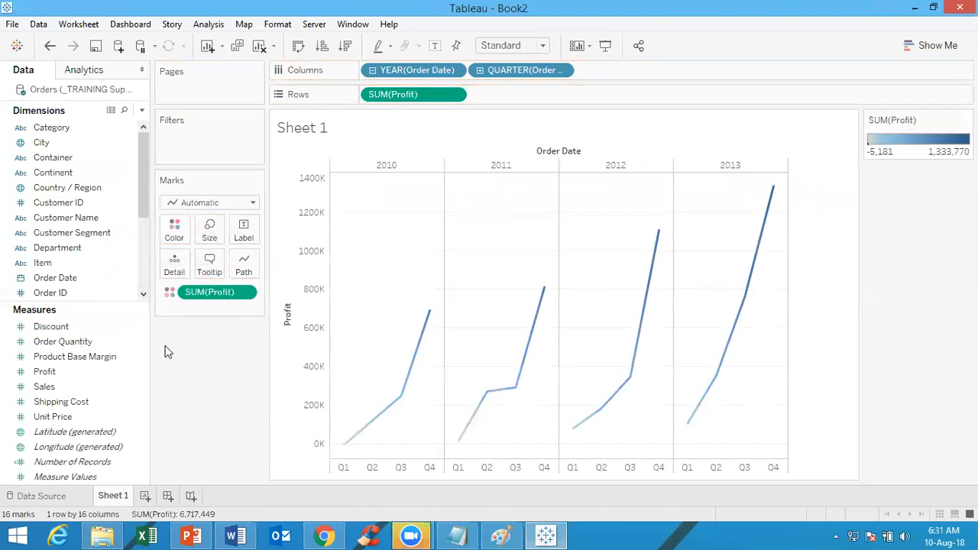
{"action": "left_click_drag", "start_coordinate": [75, 376], "coordinate": [251, 237]}
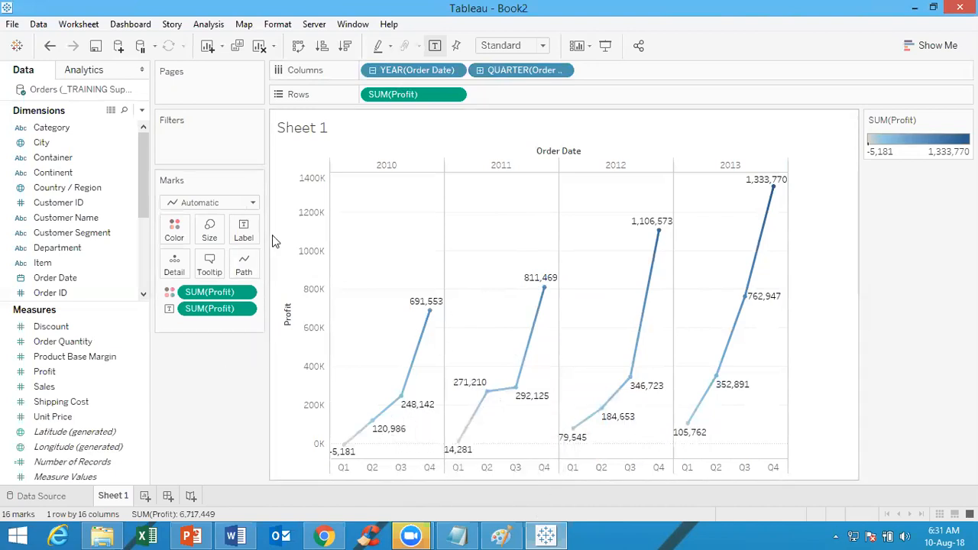
{"action": "left_click", "coordinate": [245, 231]}
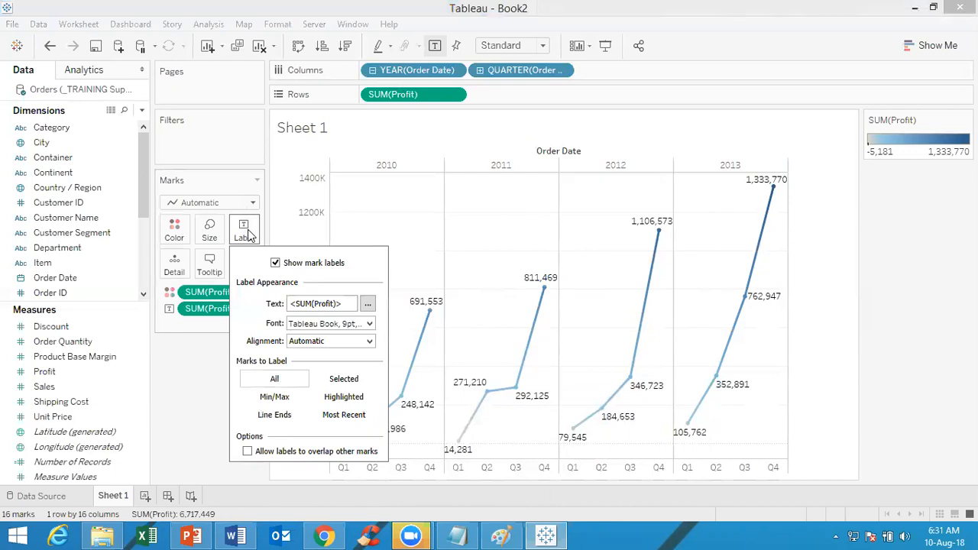
{"action": "left_click", "coordinate": [270, 398]}
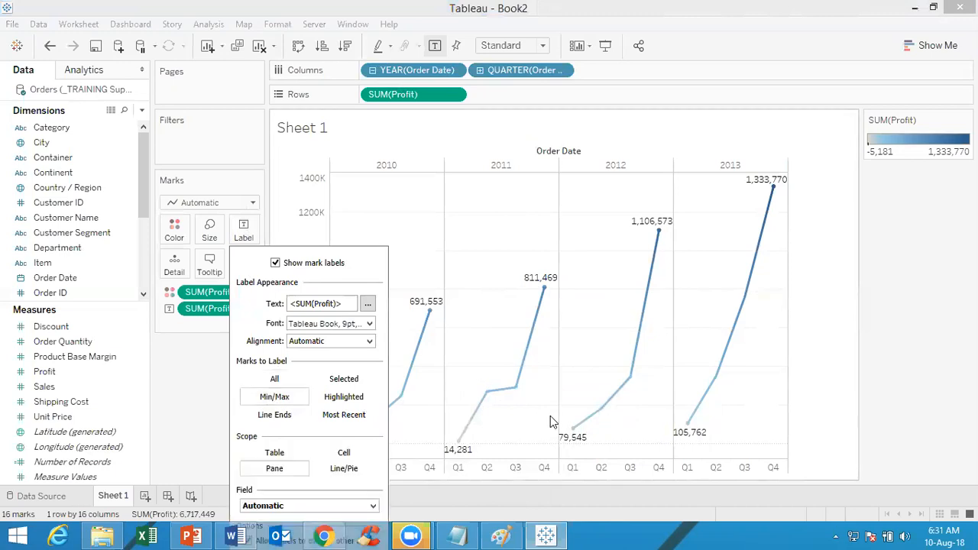
{"action": "left_click", "coordinate": [862, 356]}
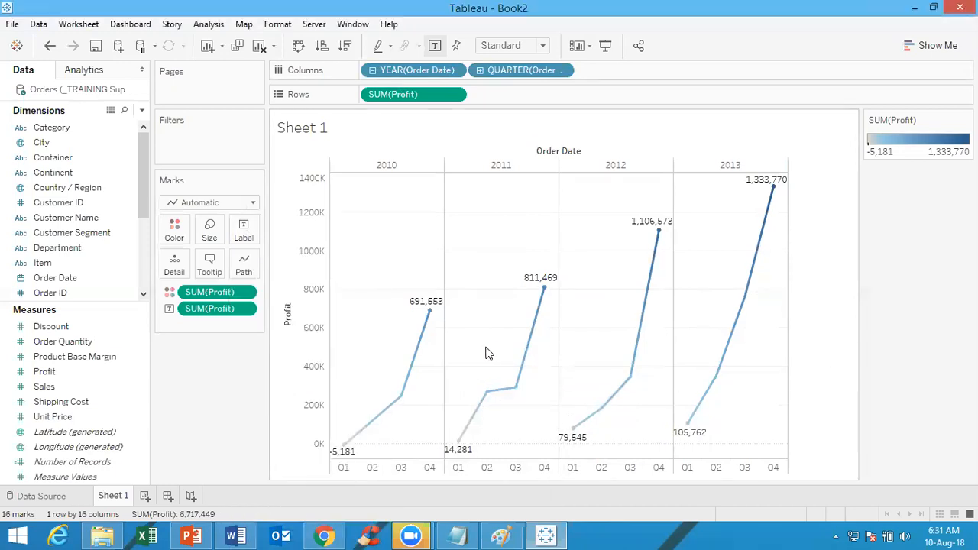
{"action": "mouse_move", "coordinate": [666, 232]}
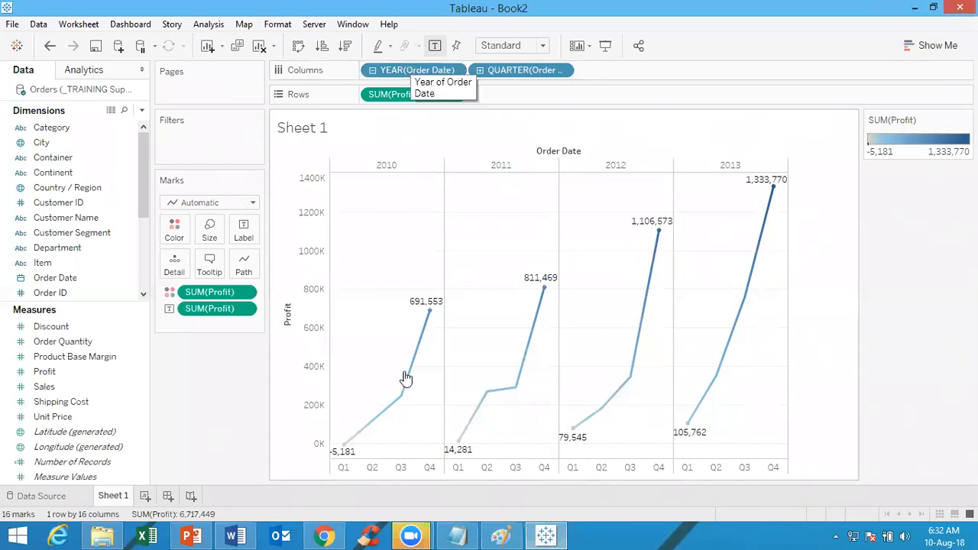
Add a new worksheet and place the Department dimension on Rows
{"action": "left_click", "coordinate": [146, 497]}
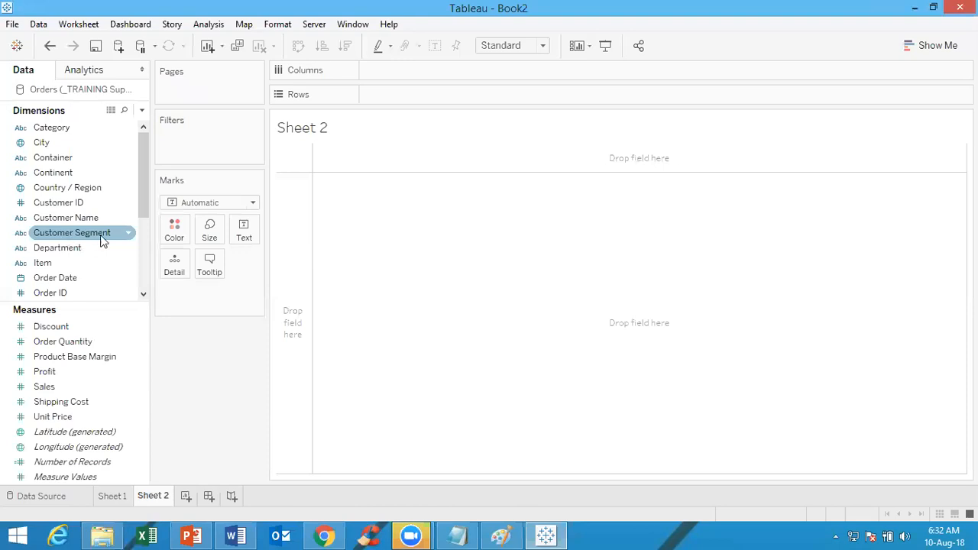
{"action": "left_click_drag", "start_coordinate": [138, 201], "coordinate": [138, 262]}
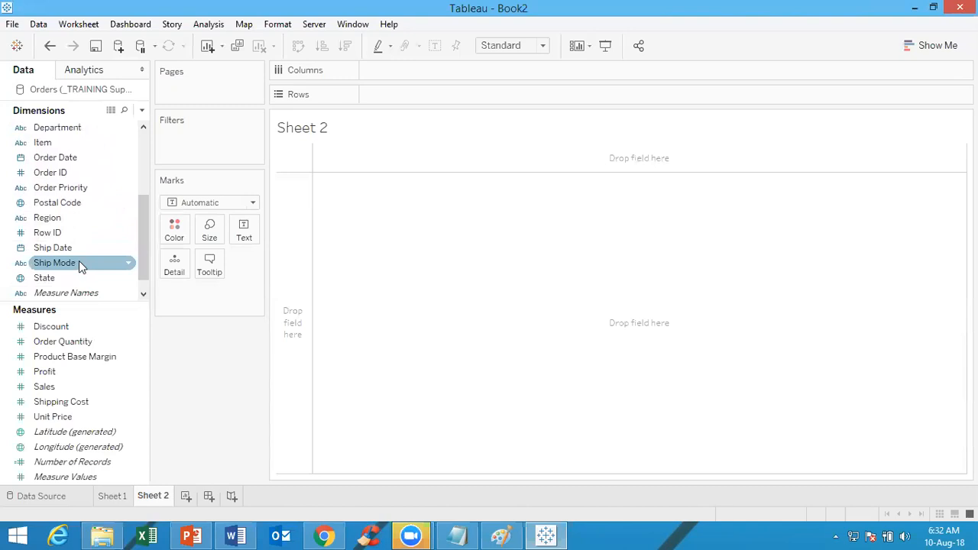
{"action": "left_click_drag", "start_coordinate": [145, 250], "coordinate": [146, 159]}
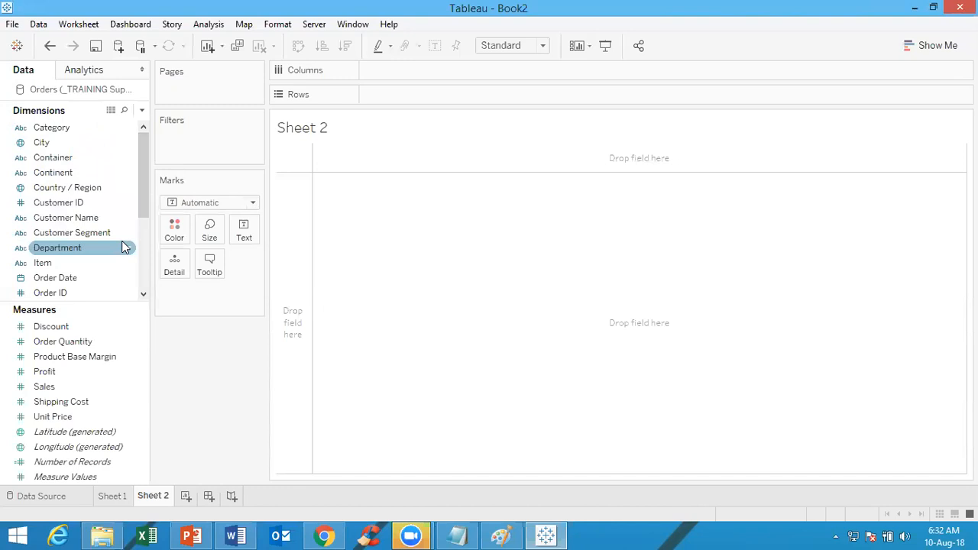
{"action": "left_click", "coordinate": [73, 250]}
{"action": "double_click", "coordinate": [75, 251]}
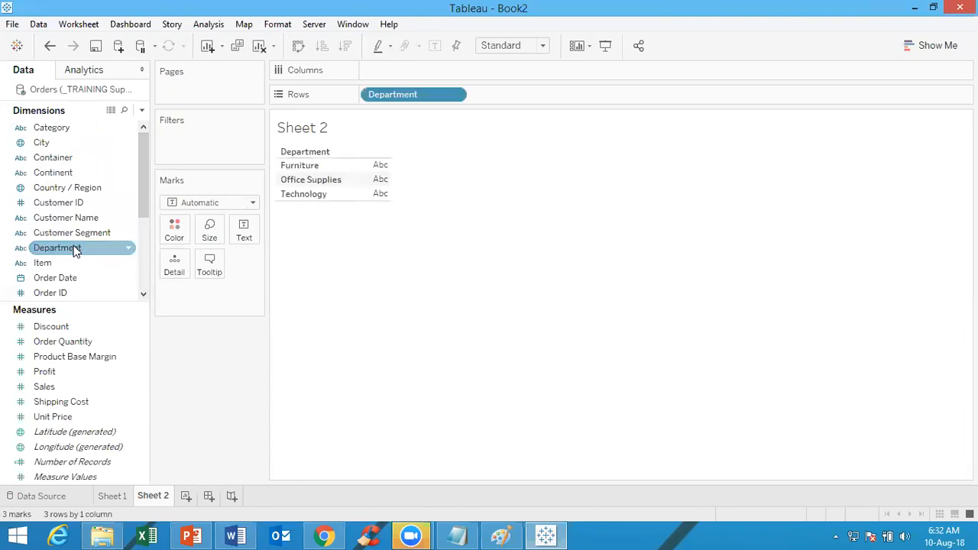
Add Customer Segment and Ship Mode to Rows, in that order after Department
{"action": "left_click", "coordinate": [98, 234]}
{"action": "double_click", "coordinate": [99, 234]}
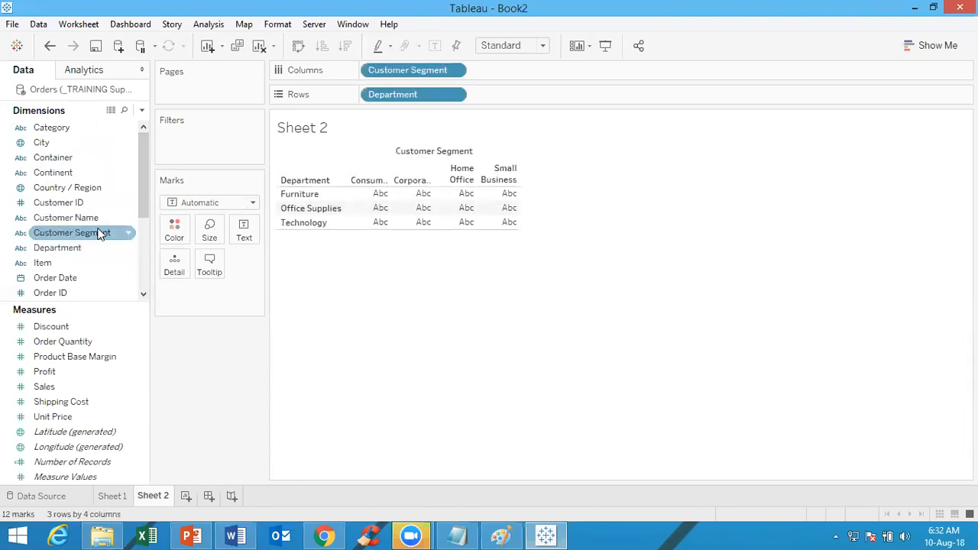
{"action": "left_click_drag", "start_coordinate": [405, 73], "coordinate": [558, 86]}
{"action": "left_click_drag", "start_coordinate": [143, 190], "coordinate": [135, 242]}
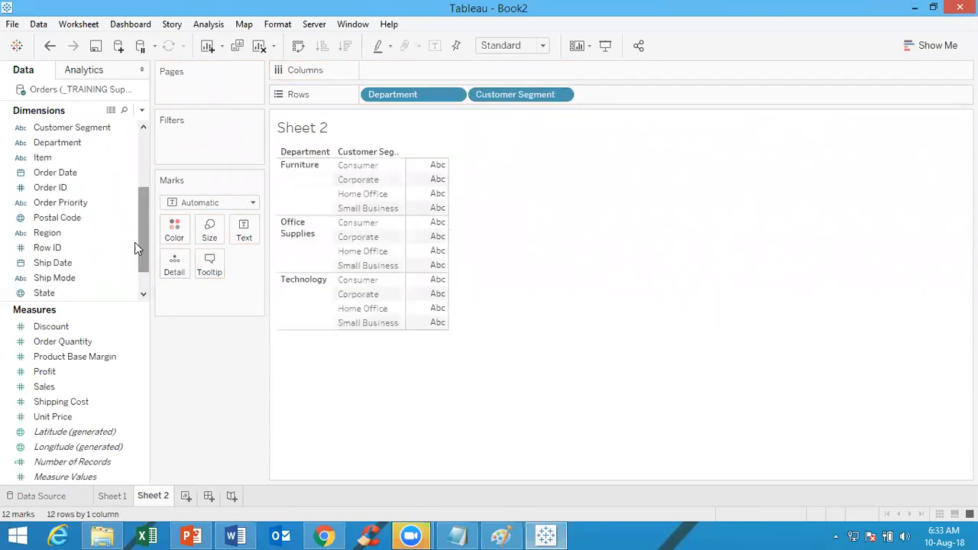
{"action": "left_click_drag", "start_coordinate": [72, 279], "coordinate": [659, 94]}
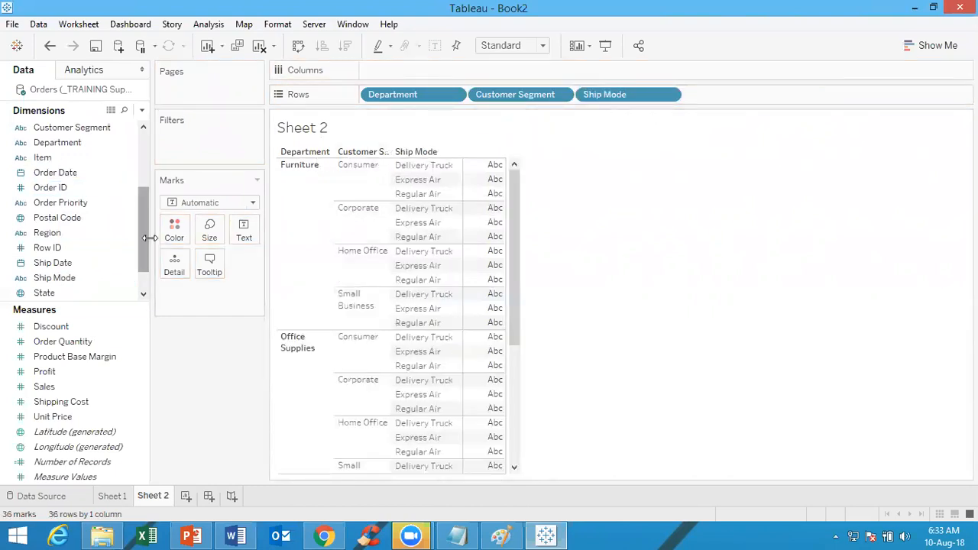
Add Customer ID to Columns and aggregate it as the measure Count (Distinct)
{"action": "left_click_drag", "start_coordinate": [141, 231], "coordinate": [144, 192]}
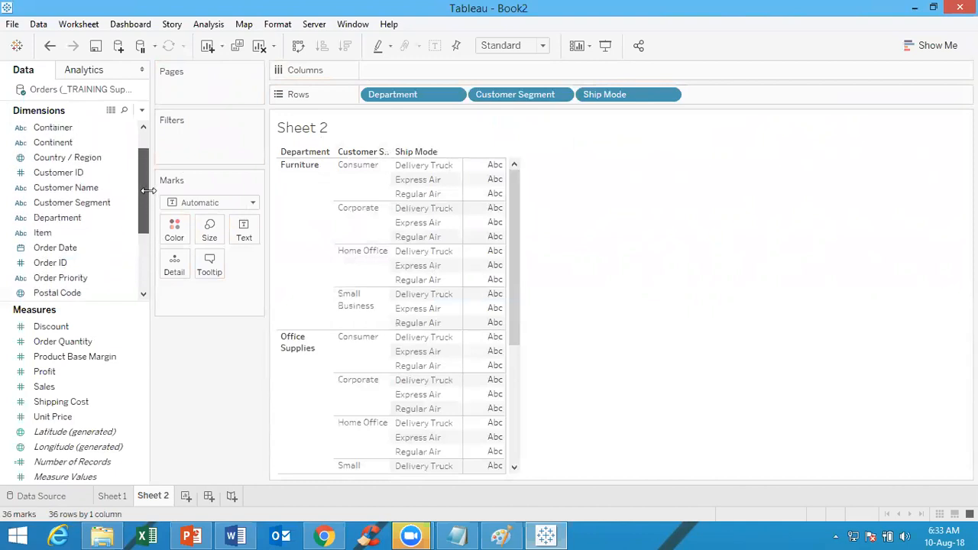
{"action": "double_click", "coordinate": [96, 173]}
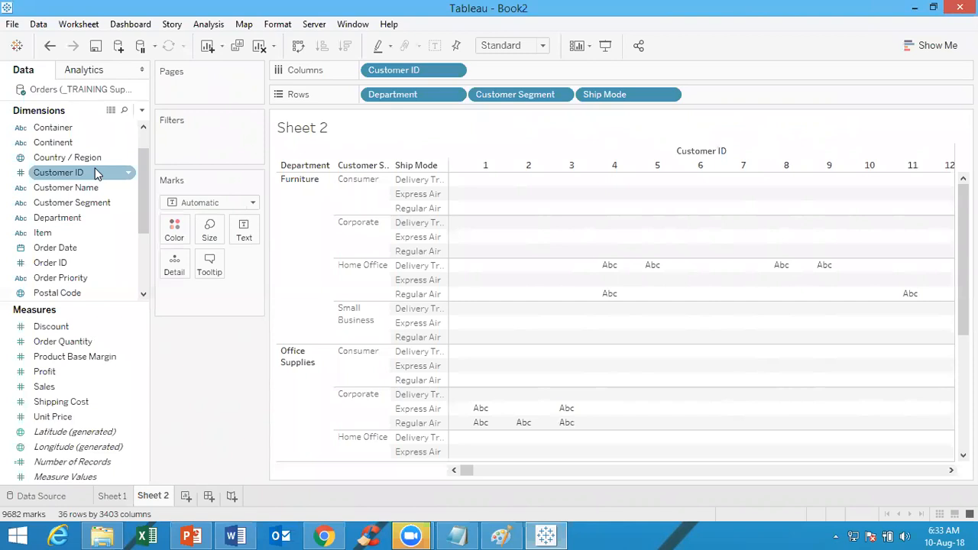
{"action": "left_click", "coordinate": [453, 69]}
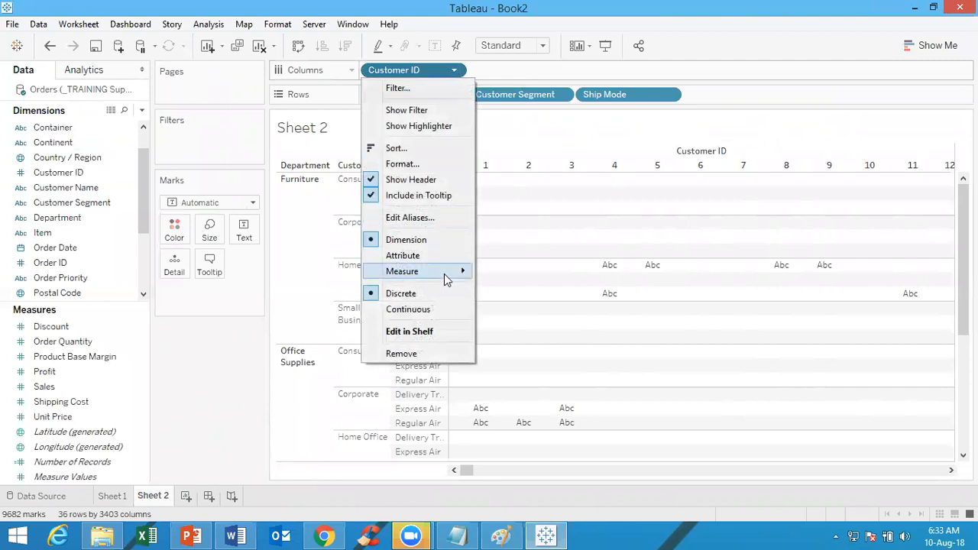
{"action": "mouse_move", "coordinate": [442, 273]}
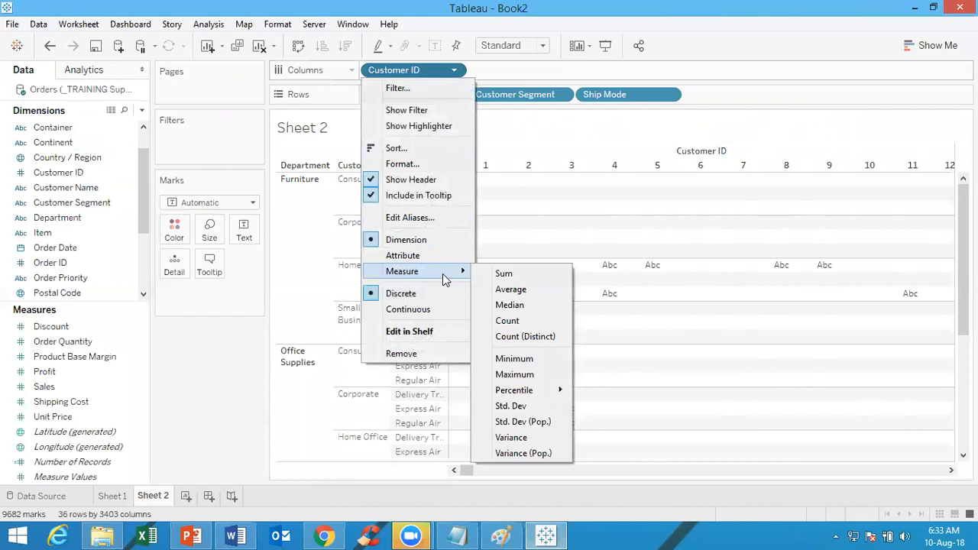
{"action": "left_click", "coordinate": [525, 336]}
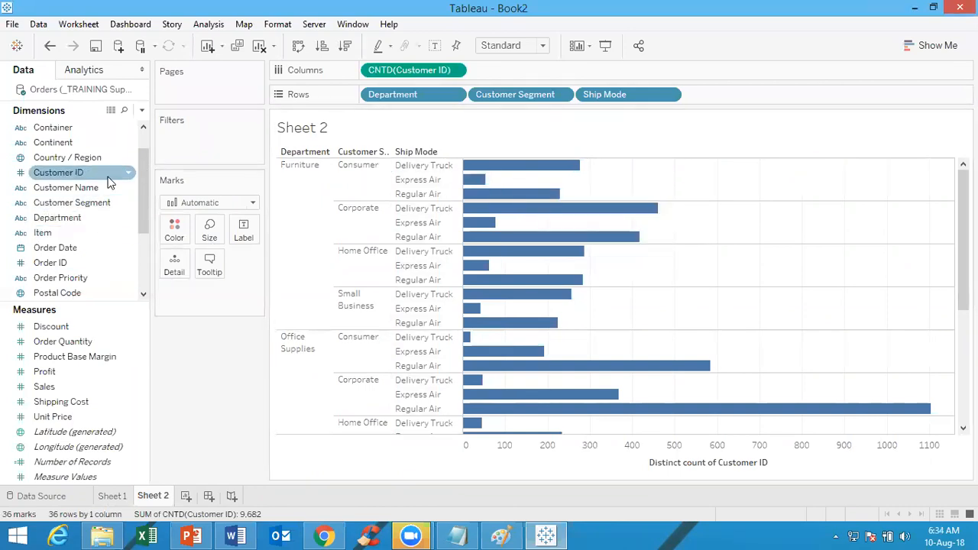
Color the distinct customer count bars by Customer Segment
{"action": "left_click_drag", "start_coordinate": [92, 203], "coordinate": [181, 228]}
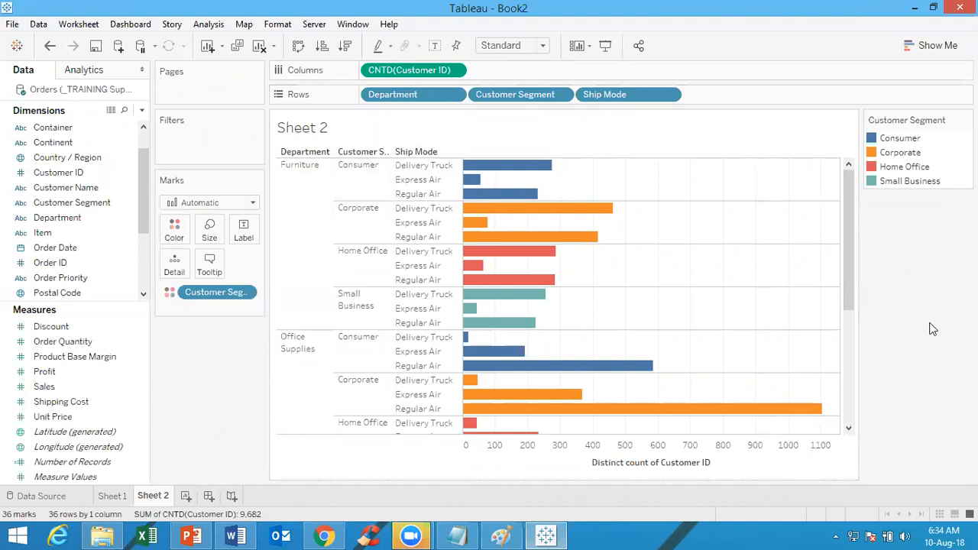
Add a new worksheet and place Order Date on Rows at the year level
{"action": "left_click", "coordinate": [185, 497]}
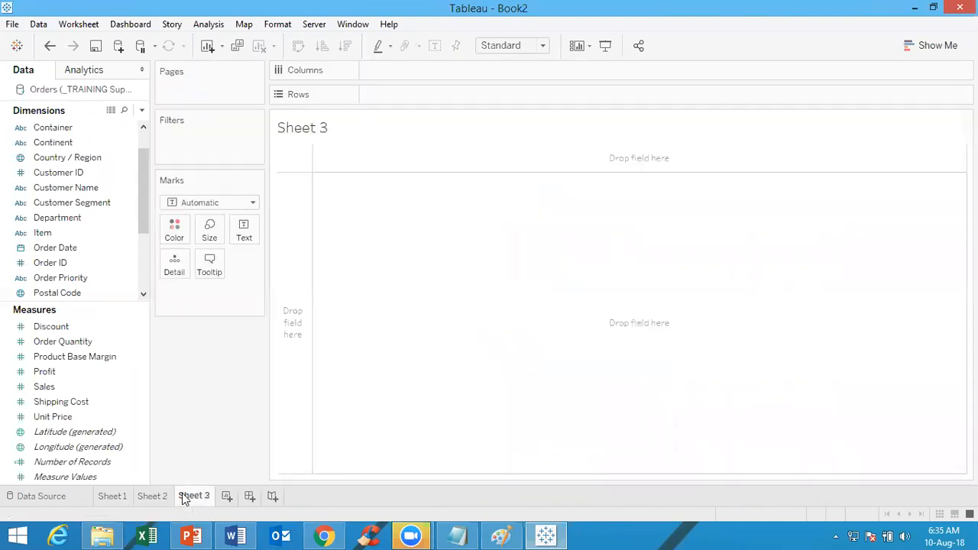
{"action": "left_click", "coordinate": [34, 268]}
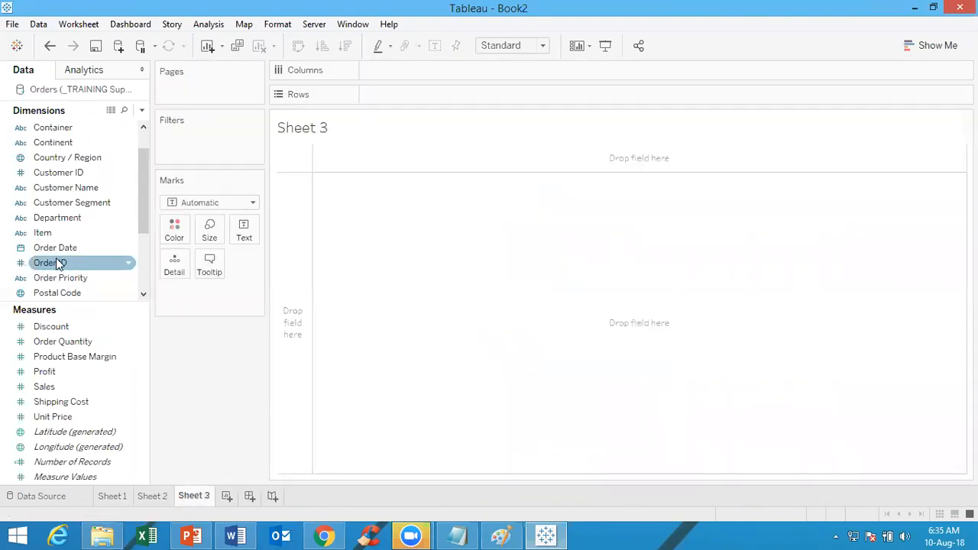
{"action": "left_click", "coordinate": [99, 253]}
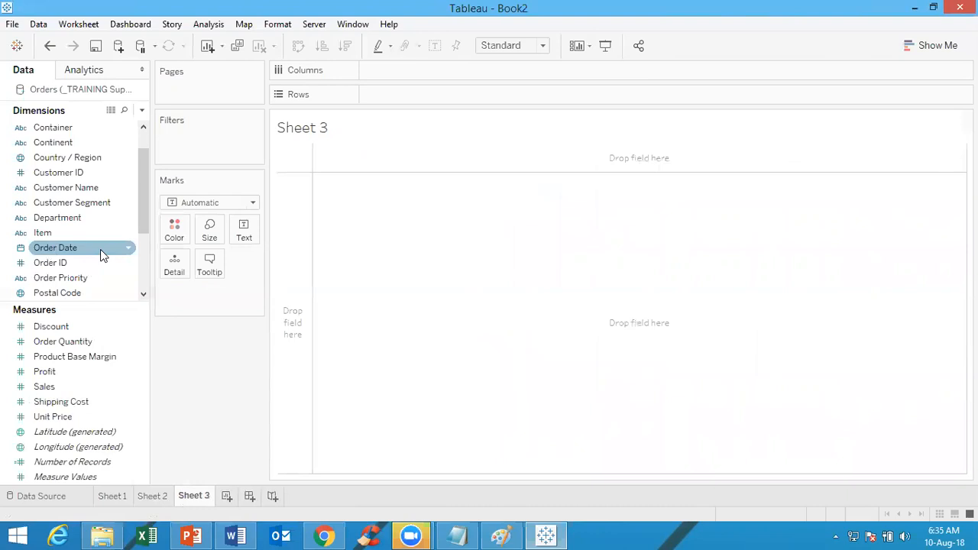
{"action": "left_click", "coordinate": [43, 293]}
{"action": "left_click", "coordinate": [42, 328]}
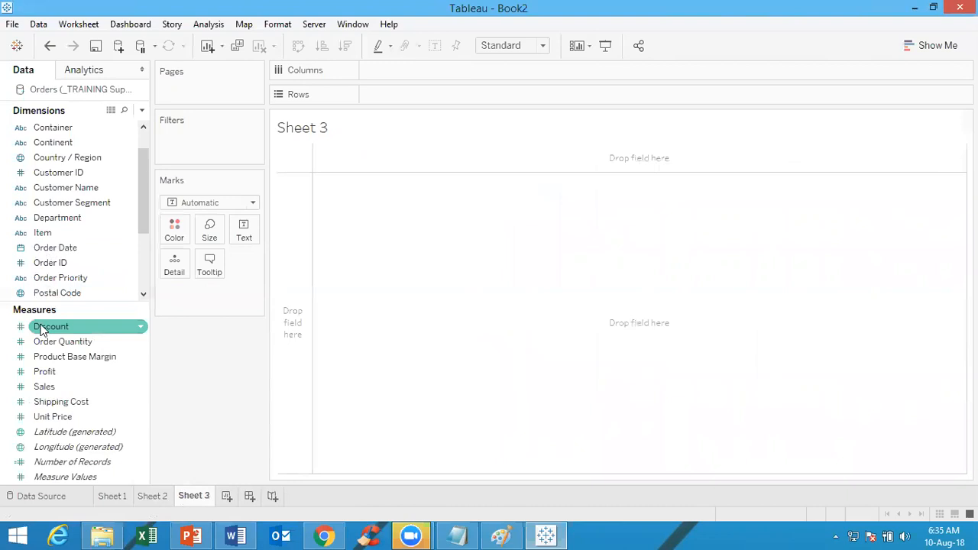
{"action": "double_click", "coordinate": [80, 248]}
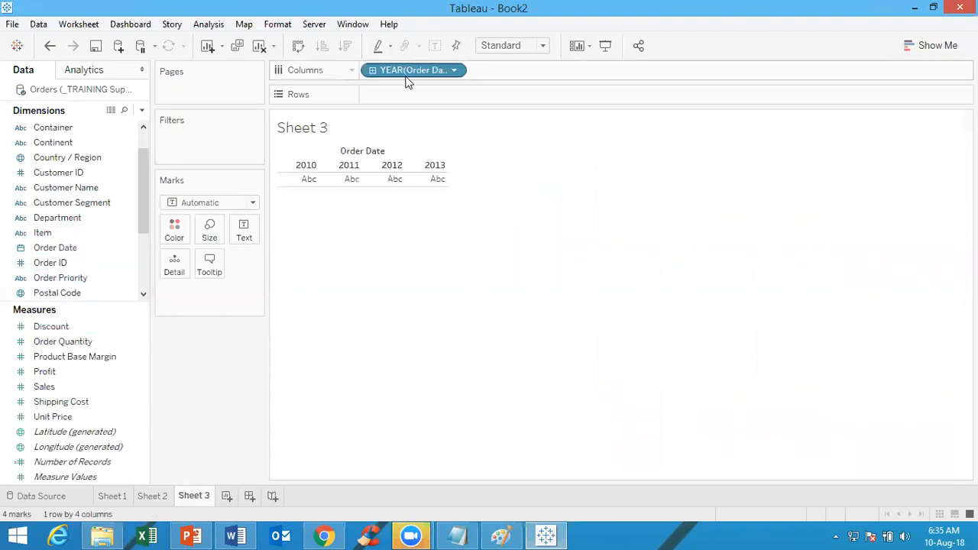
{"action": "left_click_drag", "start_coordinate": [418, 65], "coordinate": [414, 93]}
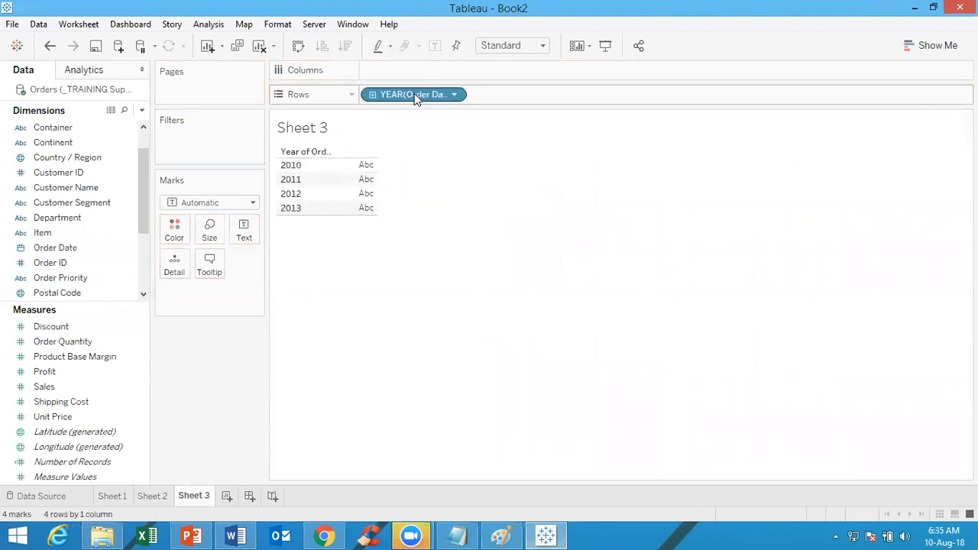
Extend Rows with Order Date's quarter, month and day levels, and show summed Discount as the text values
{"action": "left_click_drag", "start_coordinate": [68, 249], "coordinate": [628, 93]}
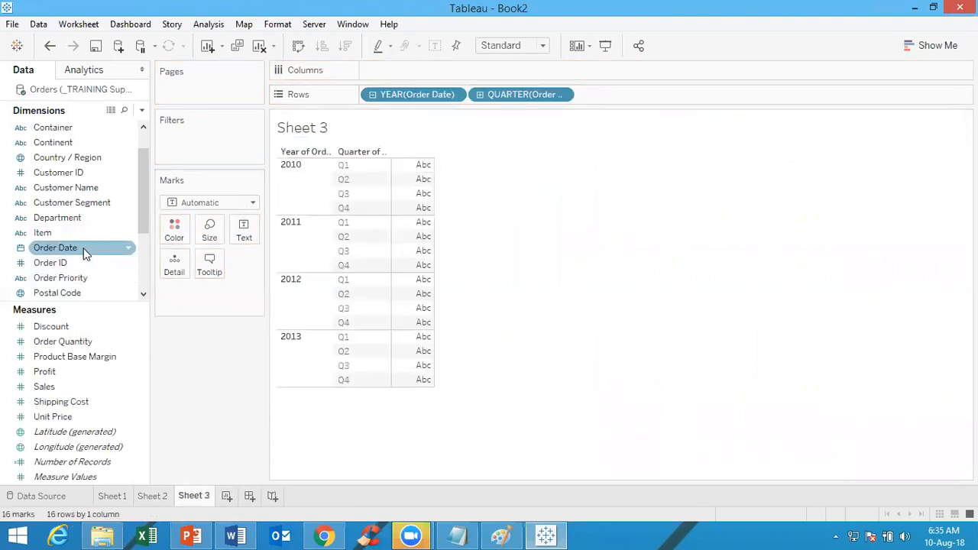
{"action": "left_click_drag", "start_coordinate": [84, 255], "coordinate": [657, 94]}
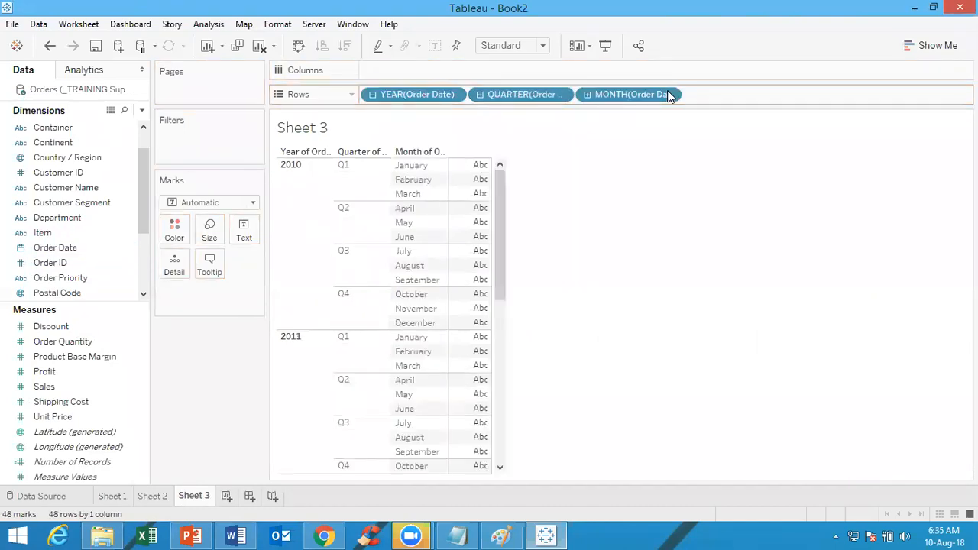
{"action": "mouse_move", "coordinate": [76, 254]}
{"action": "left_mouse_down"}
{"action": "mouse_move", "coordinate": [718, 145]}
{"action": "mouse_move", "coordinate": [769, 103]}
{"action": "left_mouse_up"}
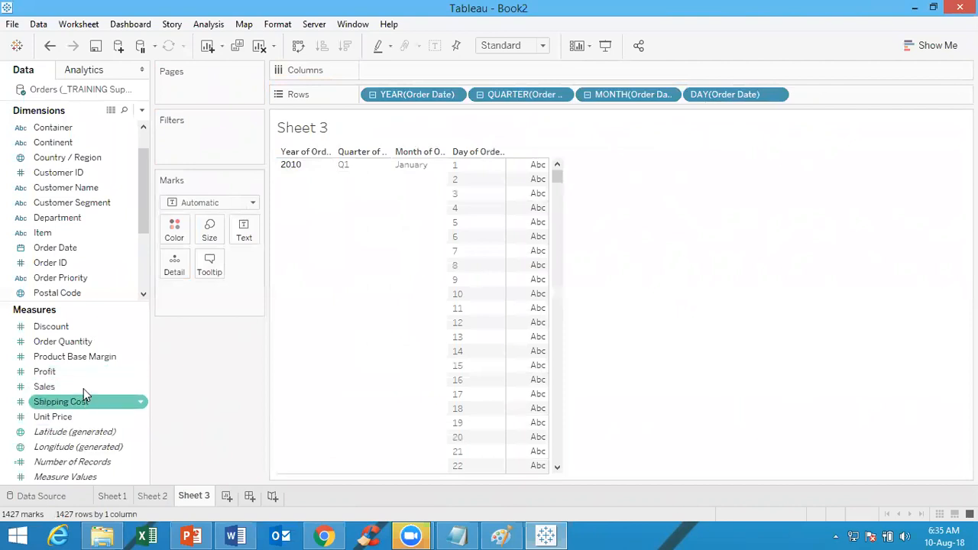
{"action": "left_click", "coordinate": [97, 326]}
{"action": "left_click_drag", "start_coordinate": [97, 326], "coordinate": [250, 227]}
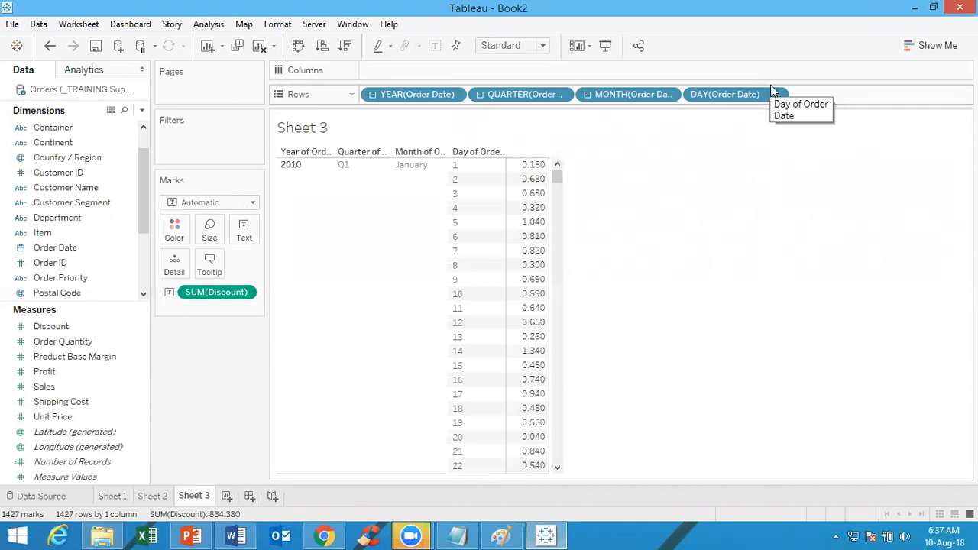
{"action": "left_click", "coordinate": [12, 24]}
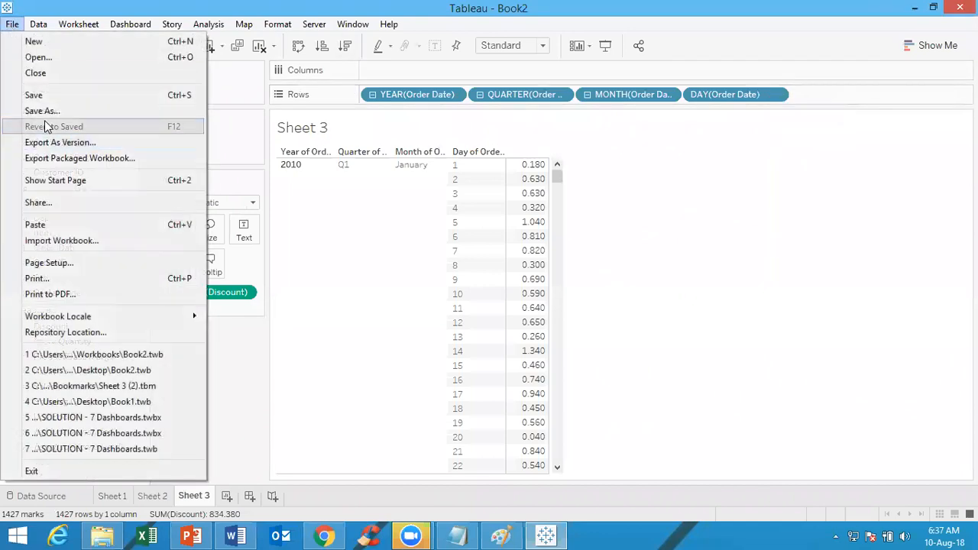
{"action": "left_click", "coordinate": [44, 110]}
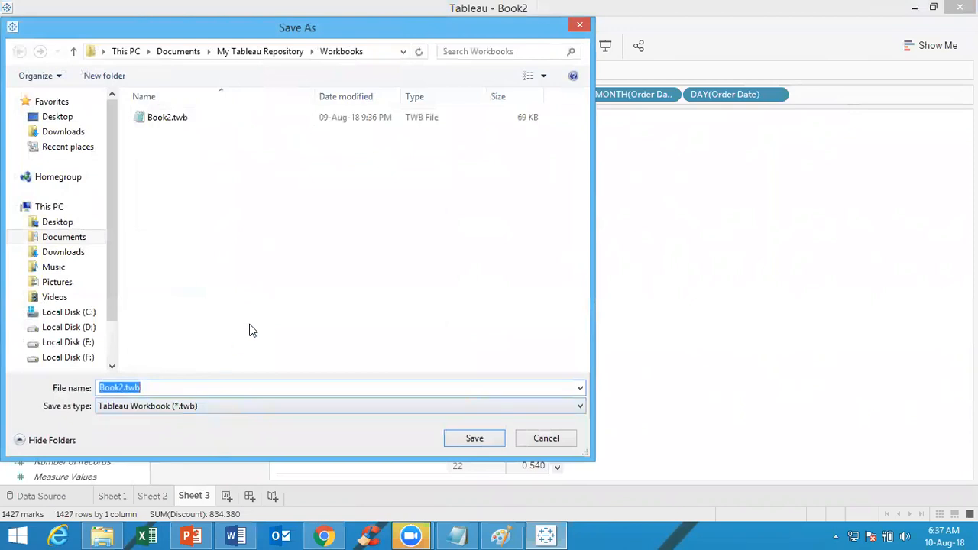
{"action": "left_click", "coordinate": [549, 439]}
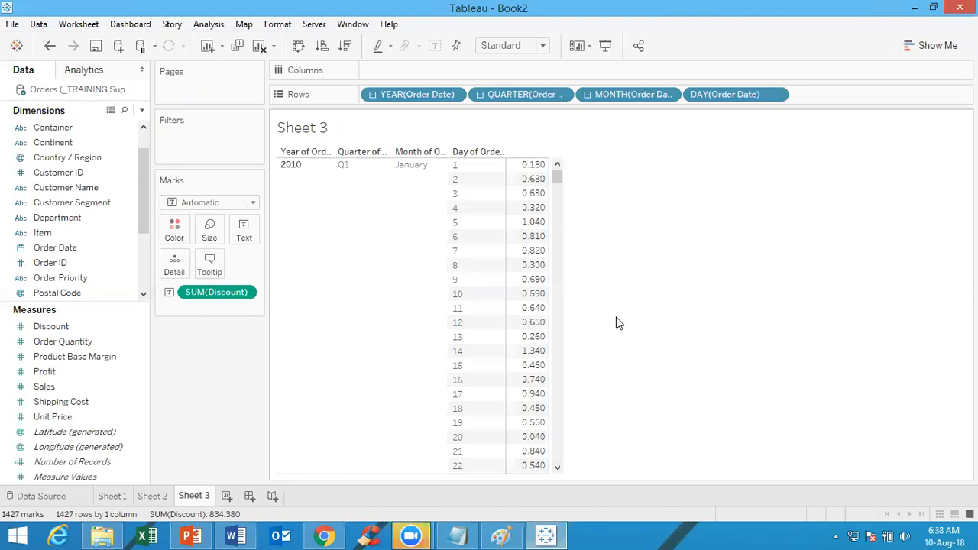
Switch to the blank Word document and write "Task1. Display year-wise, month-wise average profits"
{"action": "left_click", "coordinate": [236, 536]}
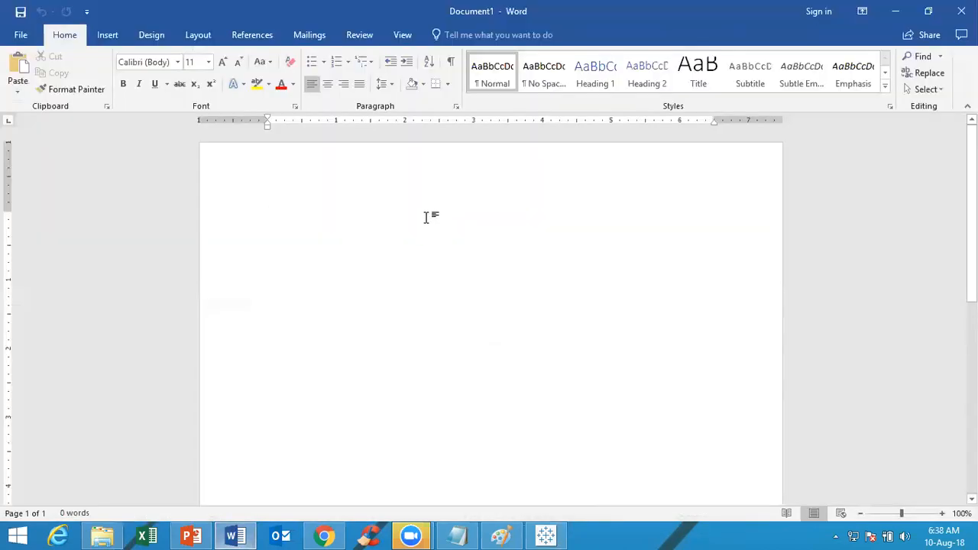
{"action": "type", "text": "Task"}
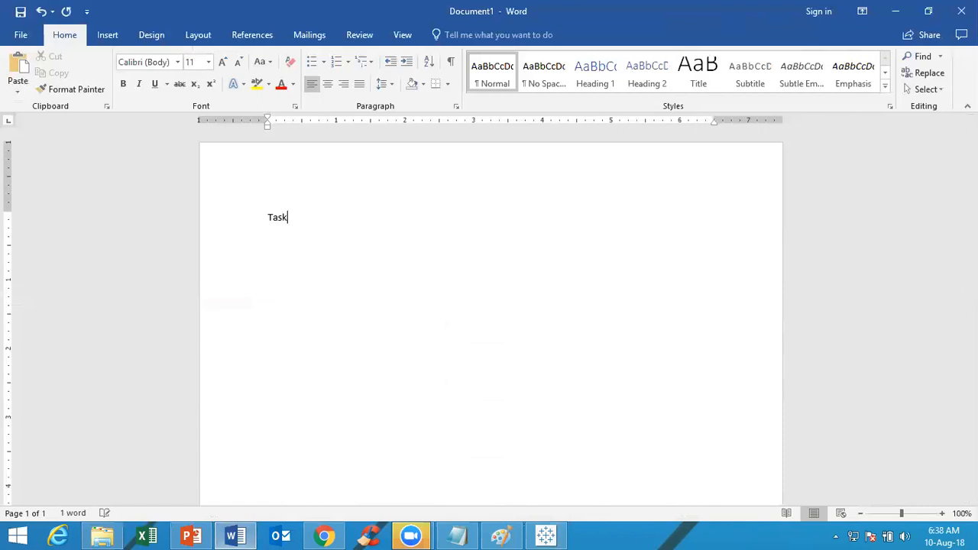
{"action": "type", "text": "1."}
{"action": "type", "text": " Display"}
{"action": "type", "text": " year-0w"}
{"action": "type", "text": "ee"}
{"action": "key", "text": "BackSpace"}
{"action": "key", "text": "BackSpace"}
{"action": "key", "text": "BackSpace"}
{"action": "key", "text": "BackSpace"}
{"action": "type", "text": "wise"}
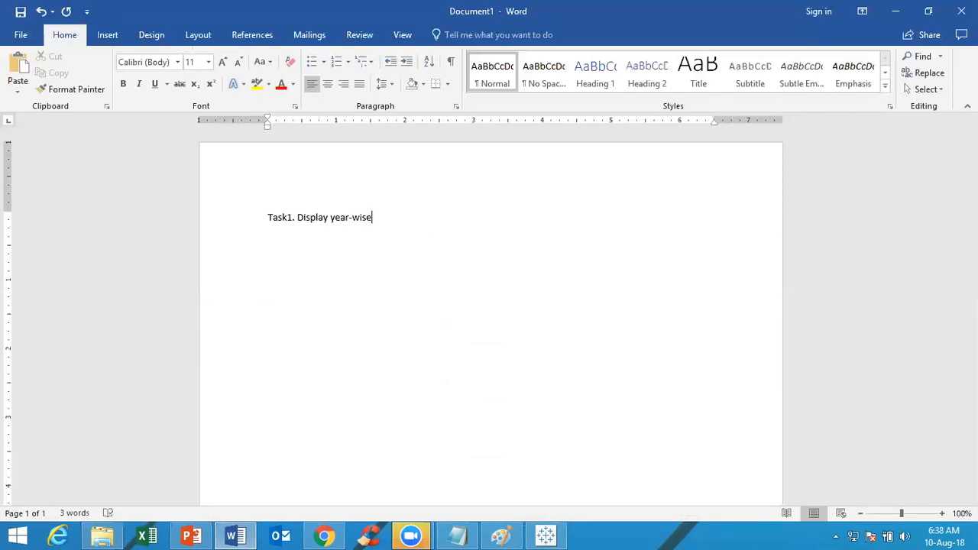
{"action": "type", "text": ", month-wise average profits"}
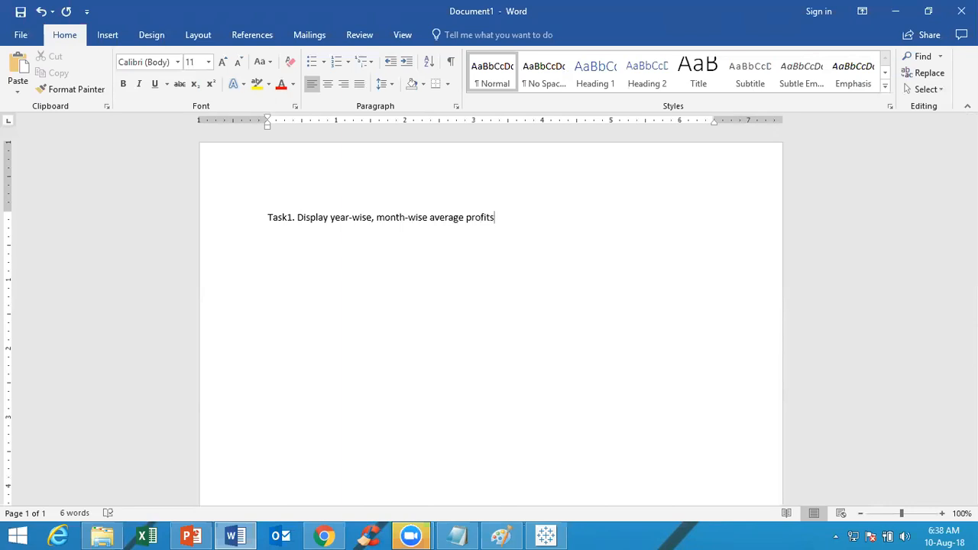
Copy the "Task1." label onto a new line below and renumber the copy as "Task2."
{"action": "key", "text": "Return"}
{"action": "key", "text": "Up"}
{"action": "key", "text": "shift+Right"}
{"action": "key", "text": "shift+Right"}
{"action": "key", "text": "shift+Right"}
{"action": "key", "text": "shift+Right"}
{"action": "key", "text": "shift+Right"}
{"action": "key", "text": "shift+Right"}
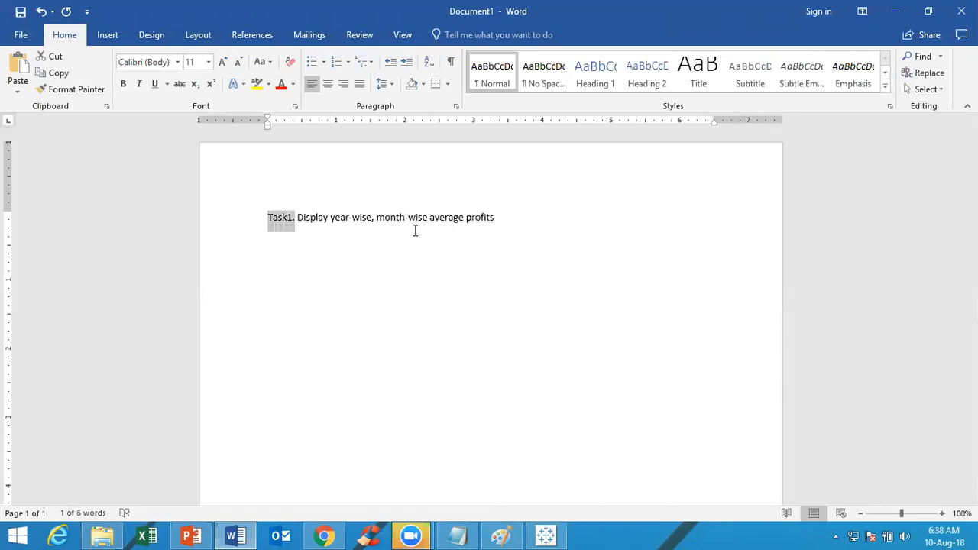
{"action": "key", "text": "ctrl+c"}
{"action": "key", "text": "Down"}
{"action": "key", "text": "ctrl+v"}
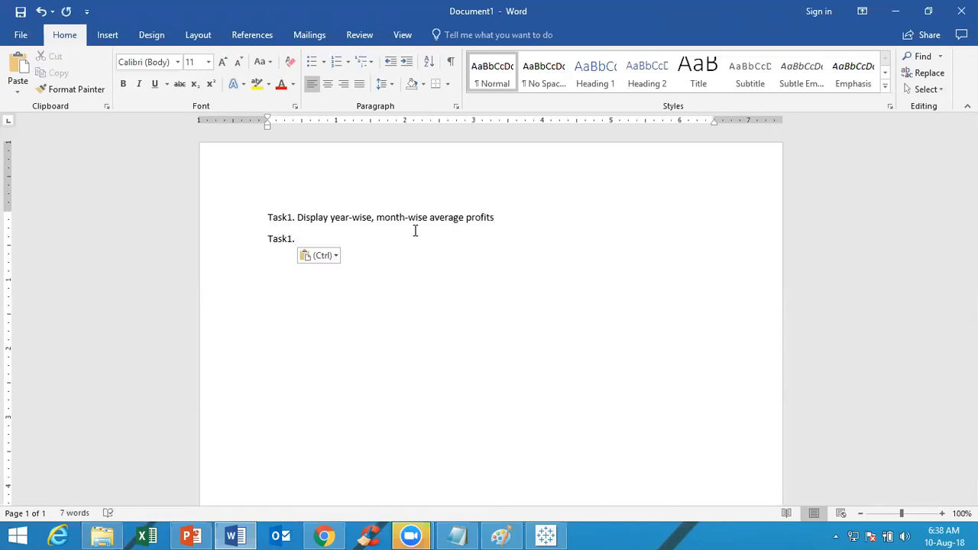
{"action": "key", "text": "BackSpace"}
{"action": "type", "text": "2."}
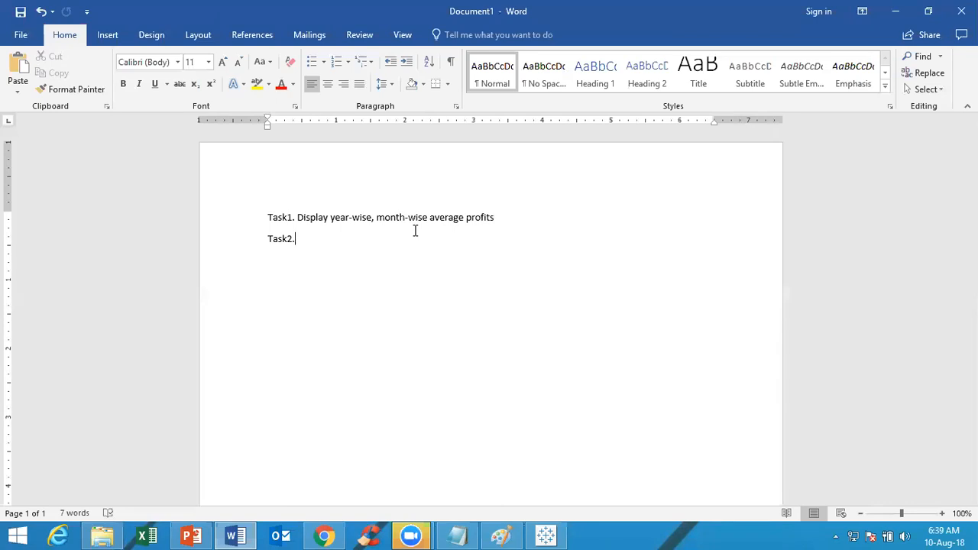
Complete the Task2 line with "Display Department-wise, category-wise total order quantity"
{"action": "type", "text": "Display Department"}
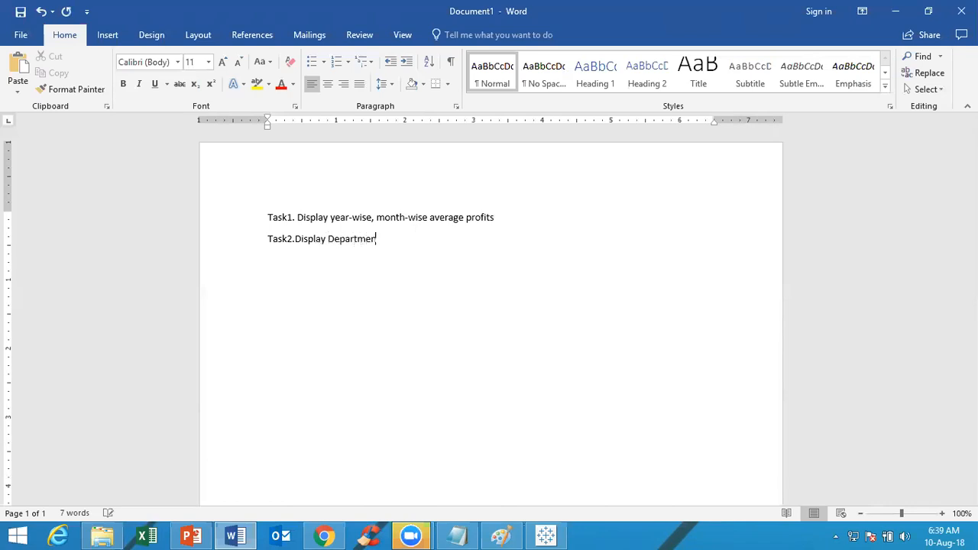
{"action": "type", "text": "-wise, category-wise"}
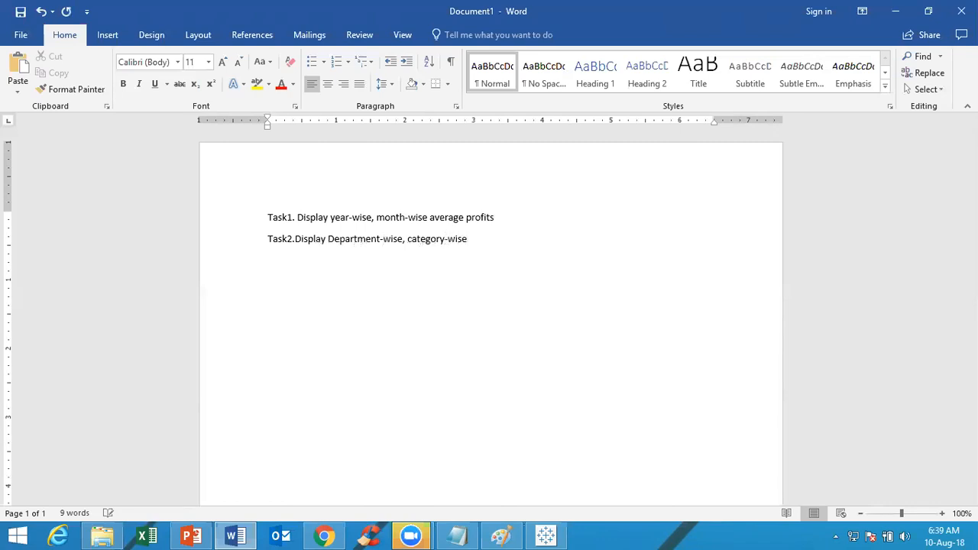
{"action": "type", "text": " total order "}
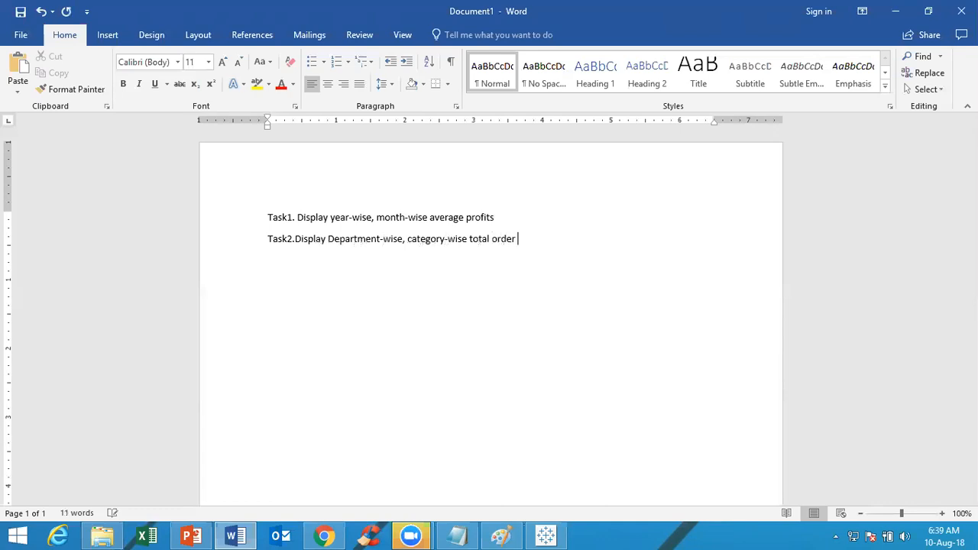
{"action": "type", "text": "quantity"}
Paste the task label on a third line, renumber it "Task3." and add "Display Country-wise, state-wise, city-wise"
{"action": "key", "text": "ctrl+v"}
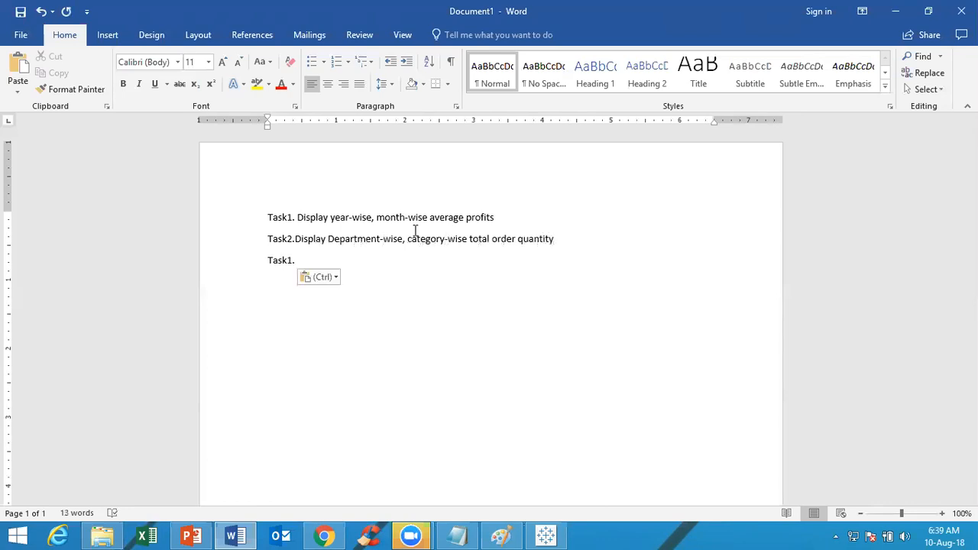
{"action": "key", "text": "BackSpace"}
{"action": "key", "text": "BackSpace"}
{"action": "type", "text": "3.Display Country"}
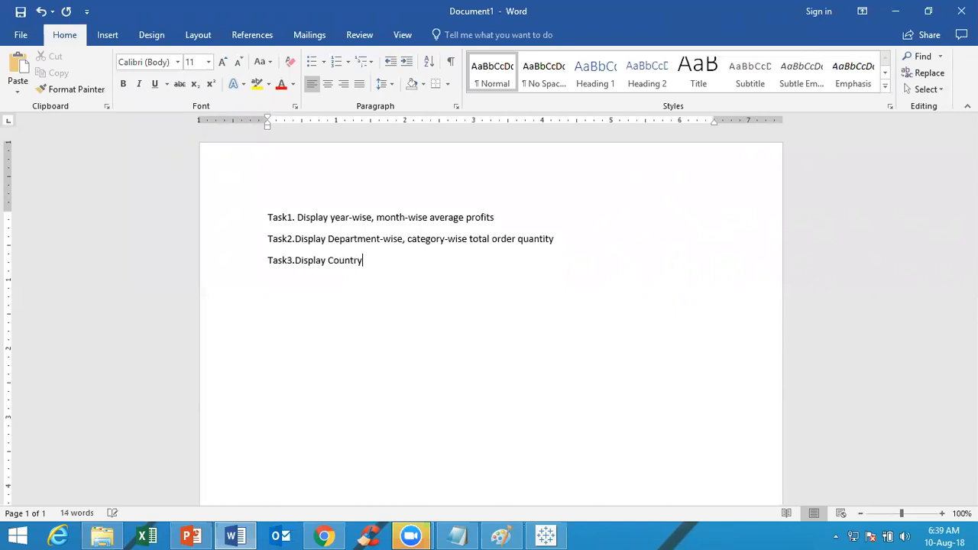
{"action": "type", "text": "-wise, state-wise, city-wise"}
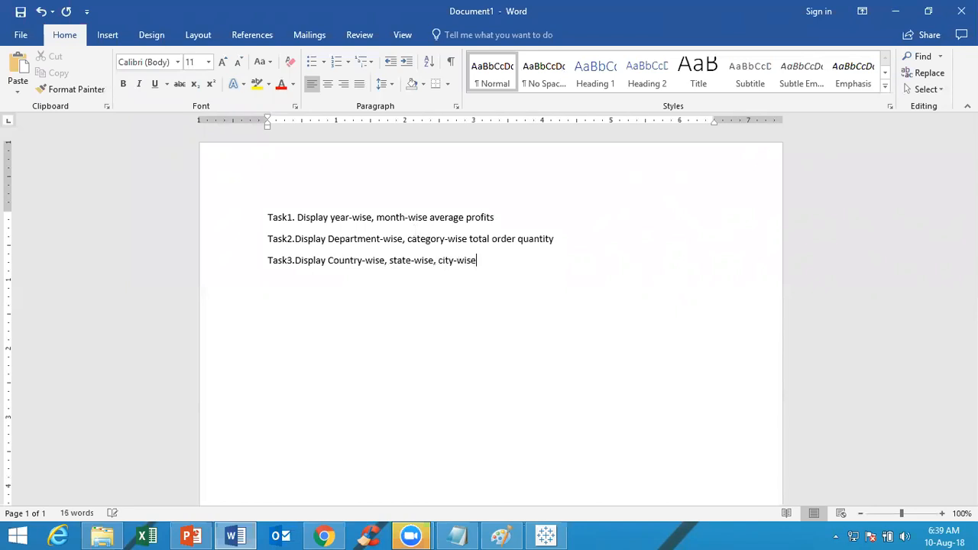
{"action": "type", "text": ", postal-code-wise maz"}
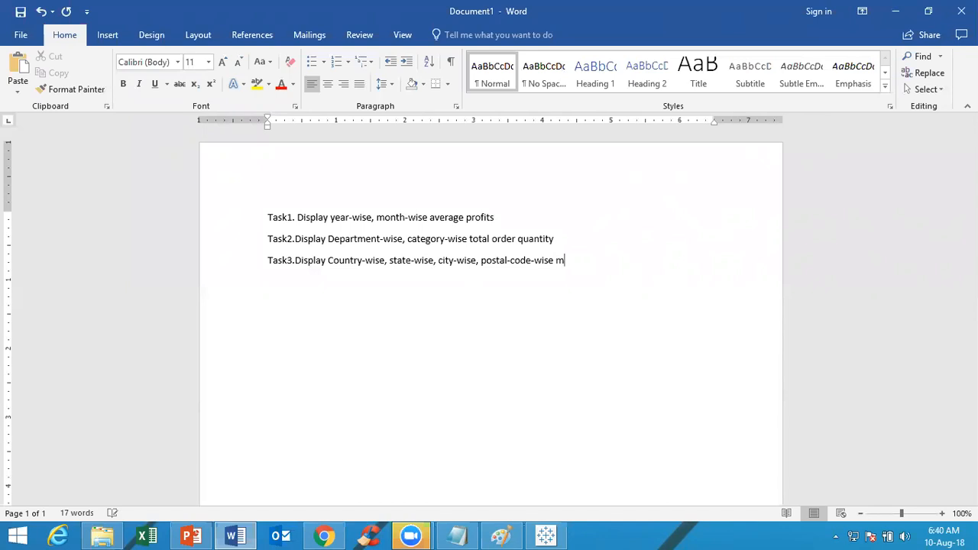
Finish the Task3 line with ", postal-code-wise max profits in the form of a text table"
{"action": "key", "text": "BackSpace"}
{"action": "type", "text": "x profit"}
{"action": "type", "text": "s"}
{"action": "type", "text": " on"}
{"action": "key", "text": "BackSpace"}
{"action": "key", "text": "BackSpace"}
{"action": "type", "text": "in the form of a "}
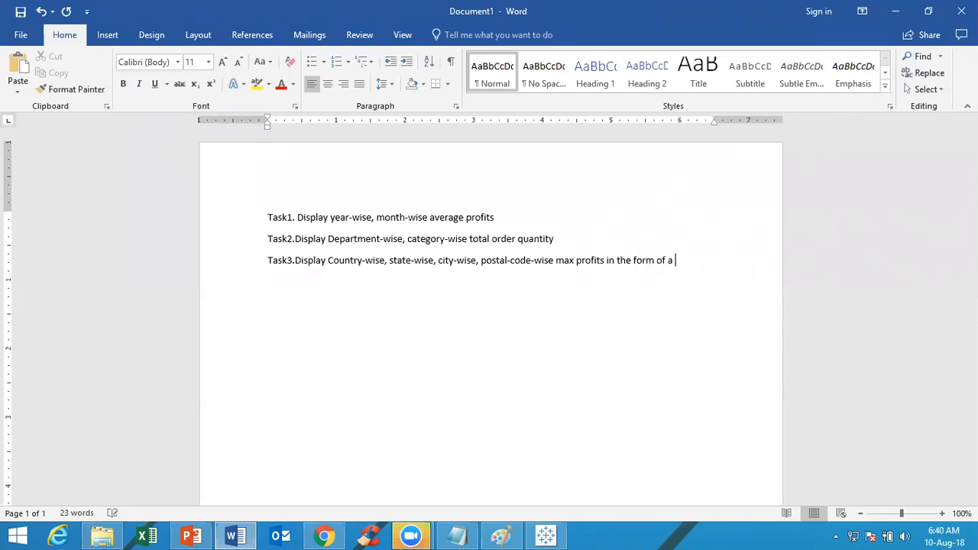
{"action": "type", "text": "text table "}
{"action": "type", "text": "Ta"}
{"action": "type", "text": "sk4"}
{"action": "type", "text": ". "}
{"action": "type", "text": "Displa"}
{"action": "type", "text": "y "}
{"action": "type", "text": "yea"}
{"action": "type", "text": "r-wise"}
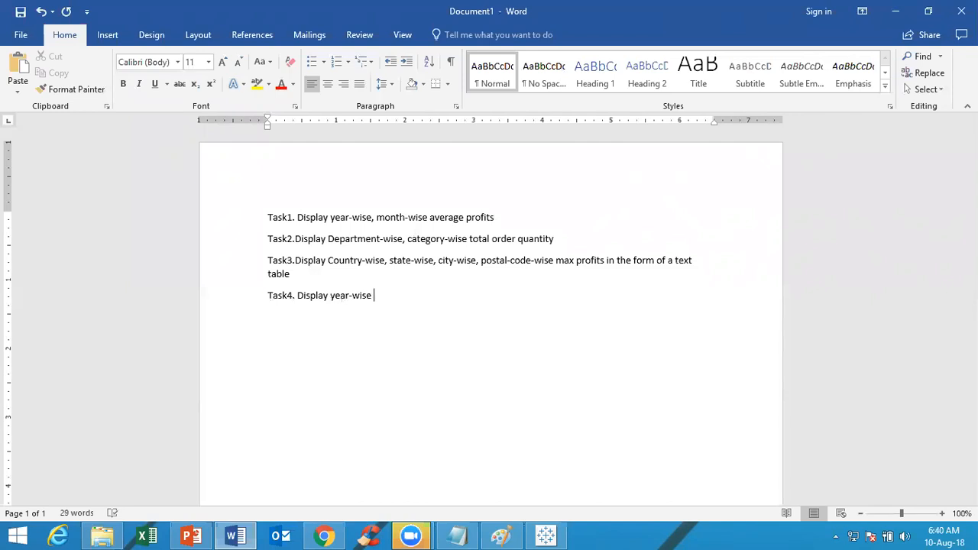
Write "Task4. Display year-wise, Continent-wise average margin" on its own line and start a new line below it
{"action": "key", "text": "BackSpace"}
{"action": "type", "text": ", Contimnent"}
{"action": "key", "text": "BackSpace"}
{"action": "key", "text": "BackSpace"}
{"action": "key", "text": "BackSpace"}
{"action": "key", "text": "BackSpace"}
{"action": "key", "text": "BackSpace"}
{"action": "type", "text": "nent-wise averag"}
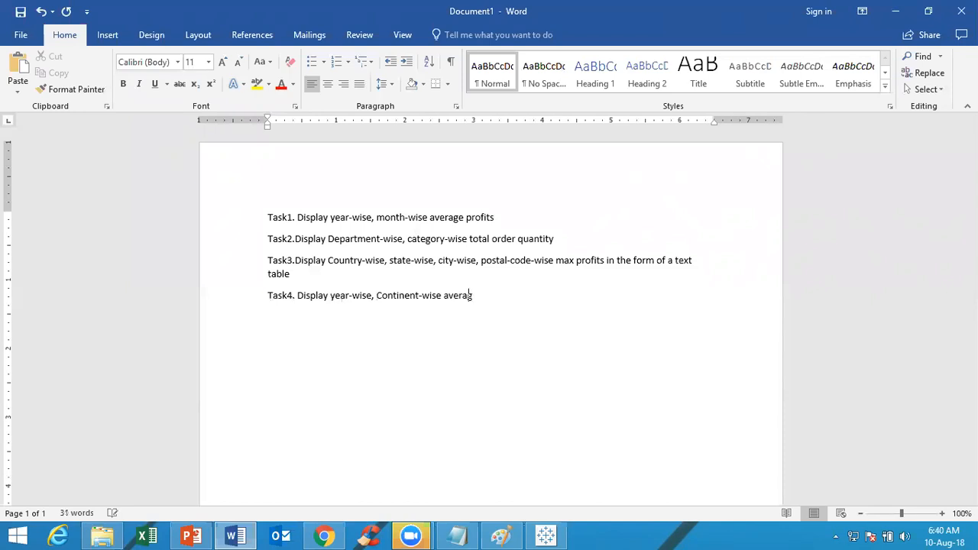
{"action": "type", "text": "e margin"}
{"action": "key", "text": "Return"}
Review the available fields in the Tableau workbook and return to the Word task list
{"action": "key", "text": "alt+Tab"}
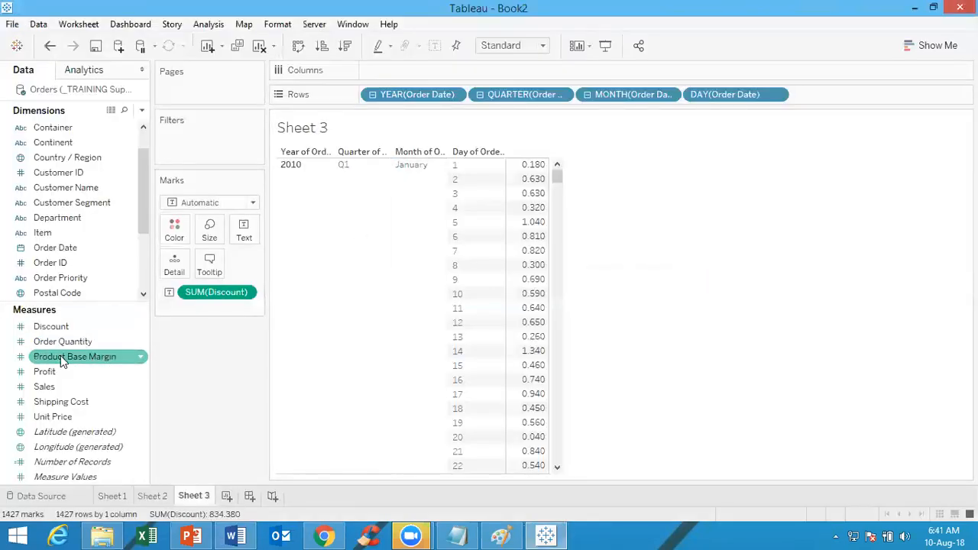
{"action": "scroll", "coordinate": [147, 233], "scroll_direction": "down", "scroll_amount": 1}
{"action": "scroll", "coordinate": [147, 240], "scroll_direction": "down", "scroll_amount": 1}
{"action": "key", "text": "alt+Tab"}
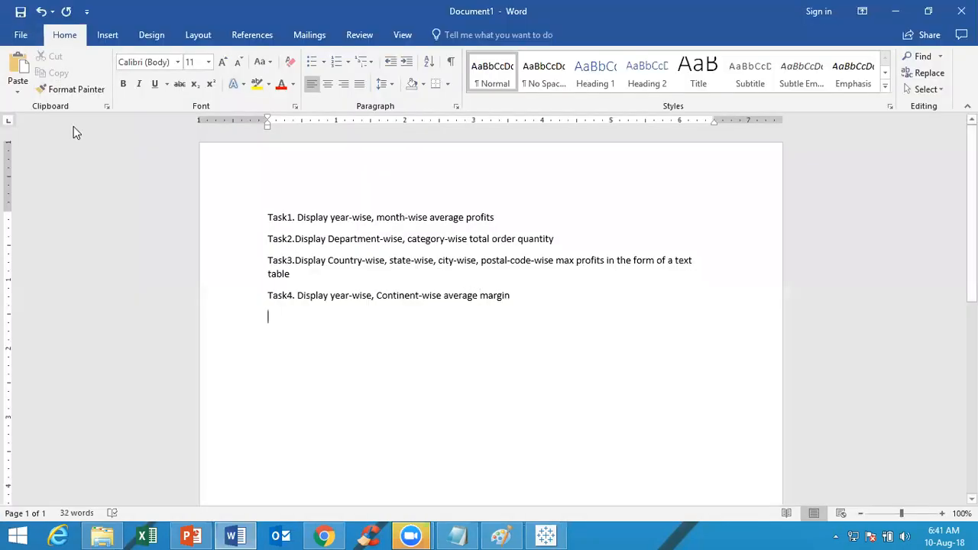
Start saving the Word task list as a new file
{"action": "left_click", "coordinate": [21, 35]}
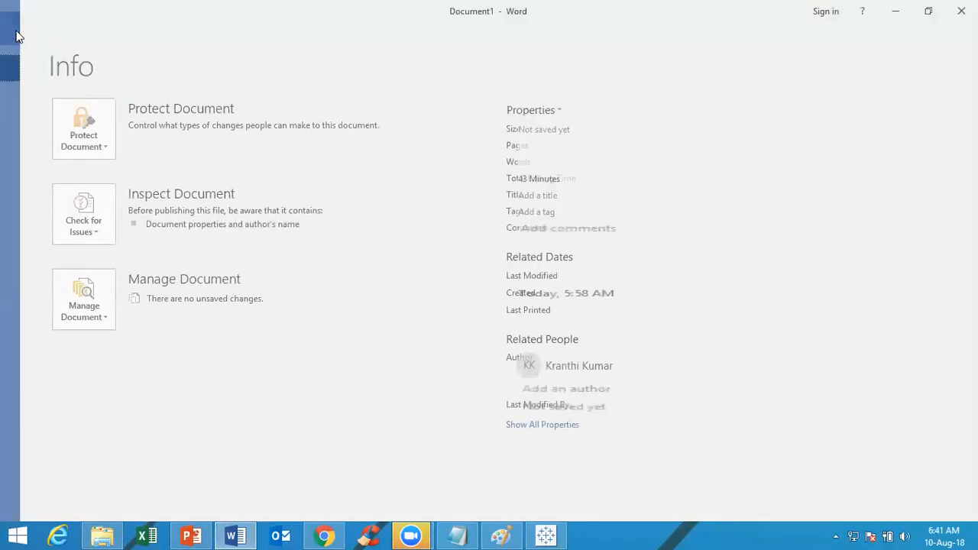
{"action": "left_click", "coordinate": [20, 35]}
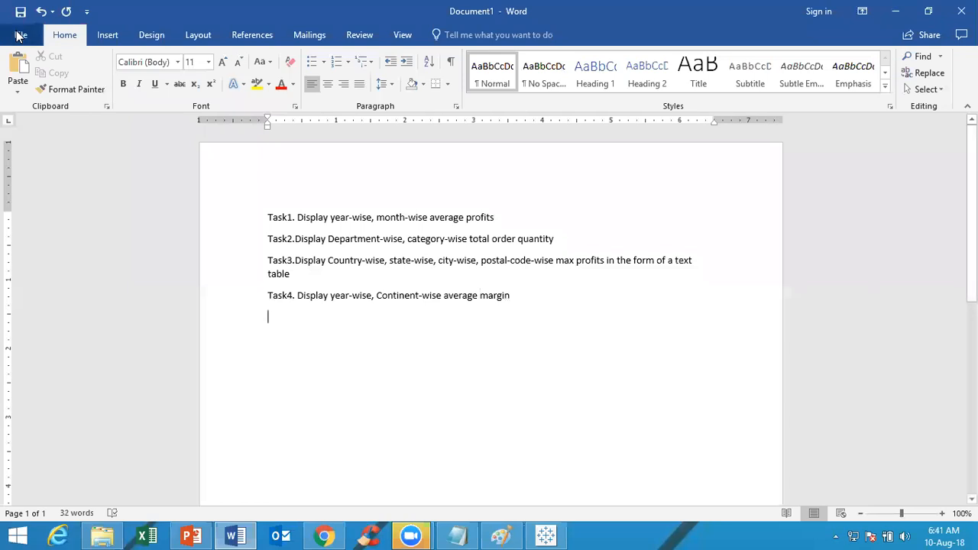
{"action": "left_click", "coordinate": [20, 35]}
{"action": "left_click", "coordinate": [19, 35]}
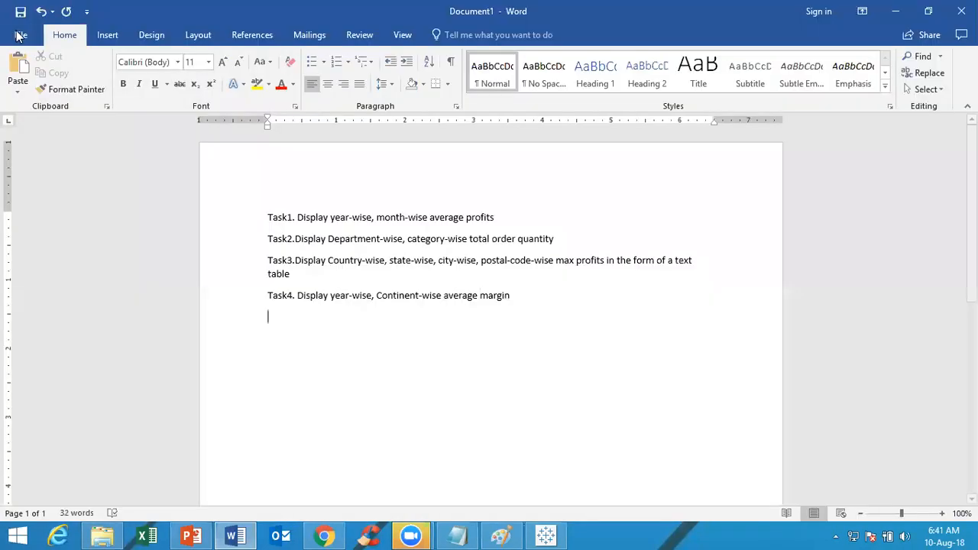
{"action": "left_click", "coordinate": [21, 36]}
{"action": "left_click", "coordinate": [19, 36]}
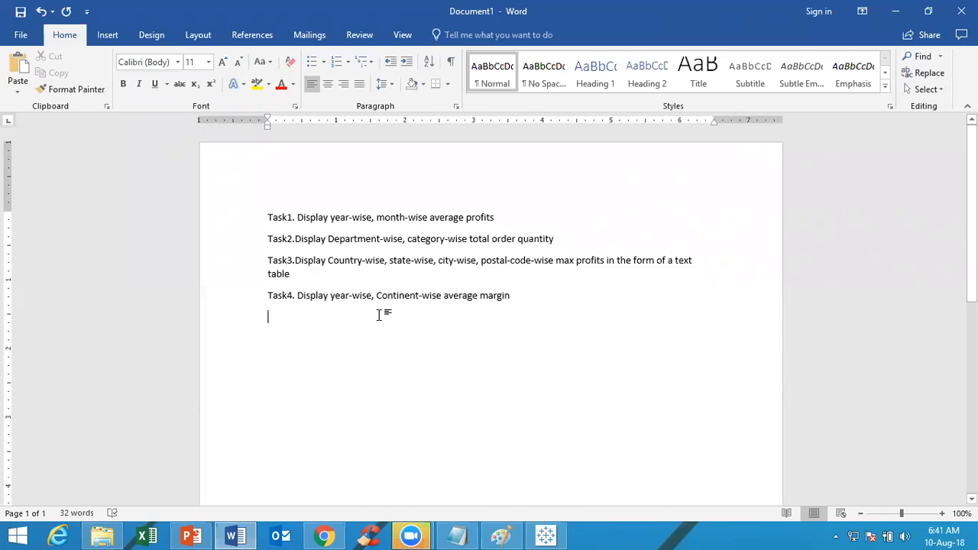
{"action": "key", "text": "ctrl+s"}
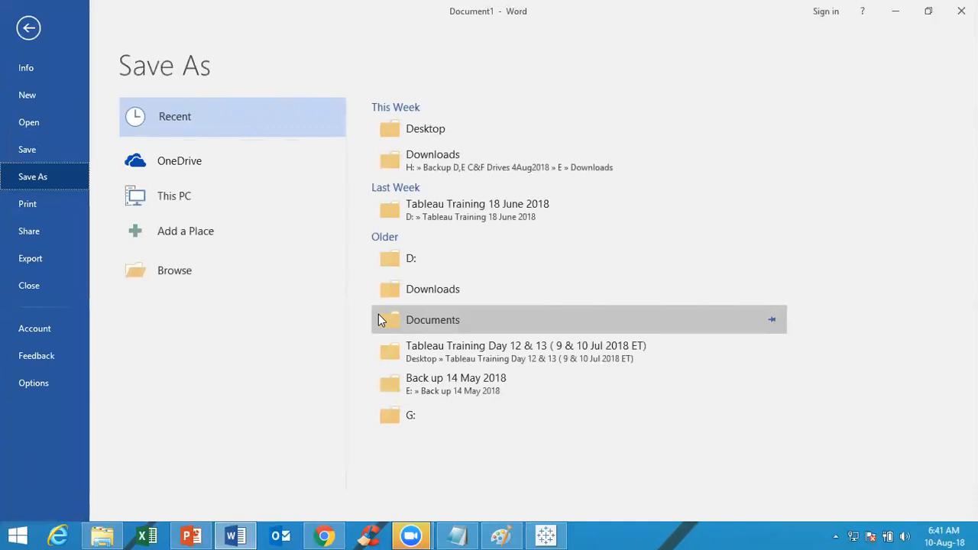
Switch to Tableau, save the workbook to the Desktop as the packaged workbook Book2.twbx, and check the file there
{"action": "left_click", "coordinate": [542, 535]}
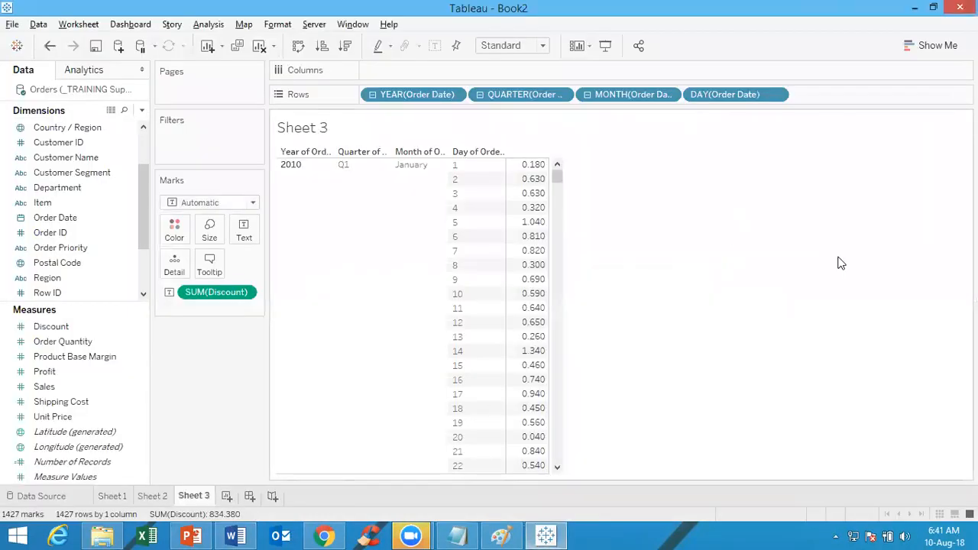
{"action": "left_click", "coordinate": [10, 24]}
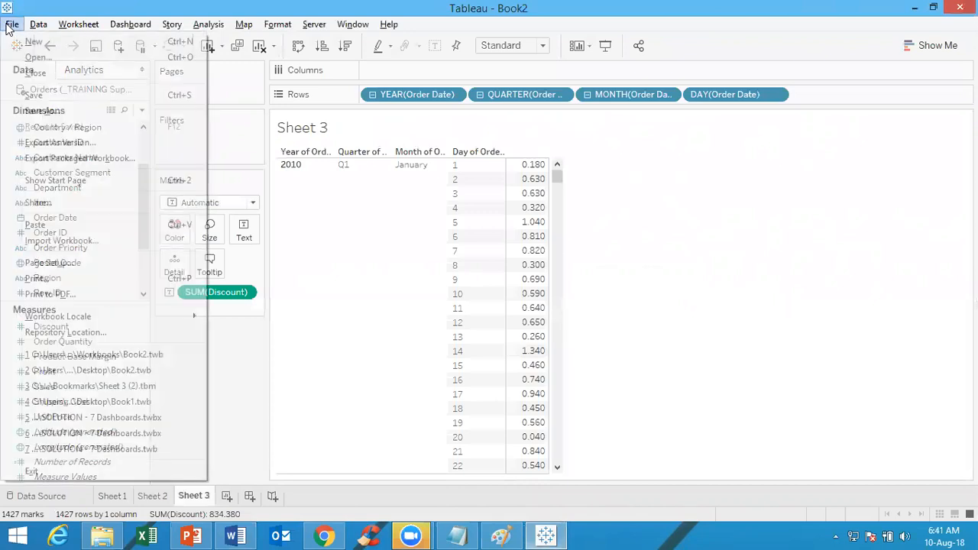
{"action": "left_click", "coordinate": [53, 110]}
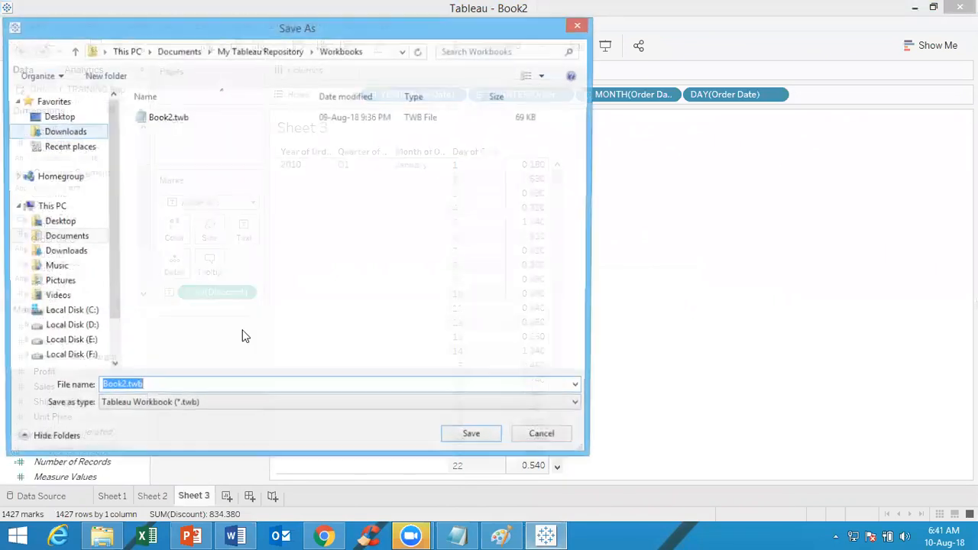
{"action": "left_click", "coordinate": [195, 403]}
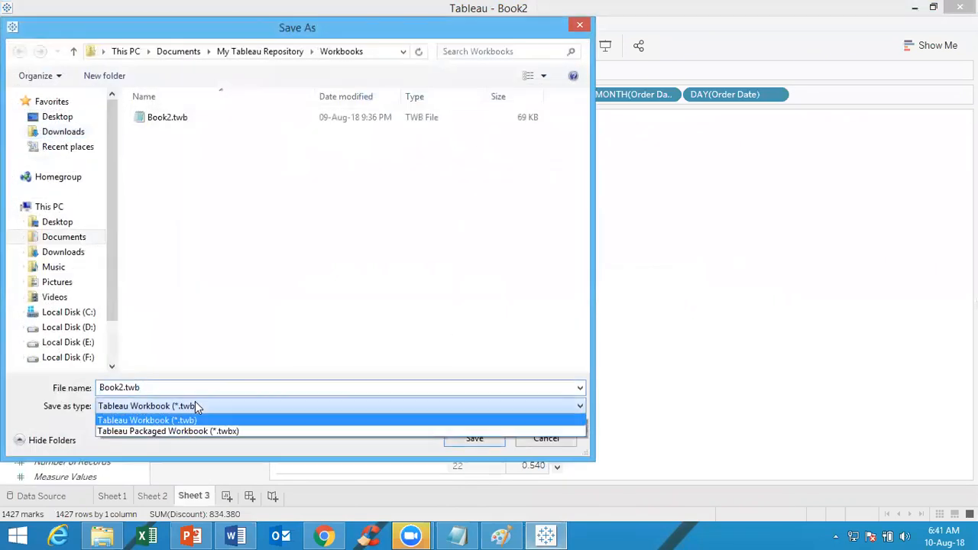
{"action": "left_click", "coordinate": [225, 433]}
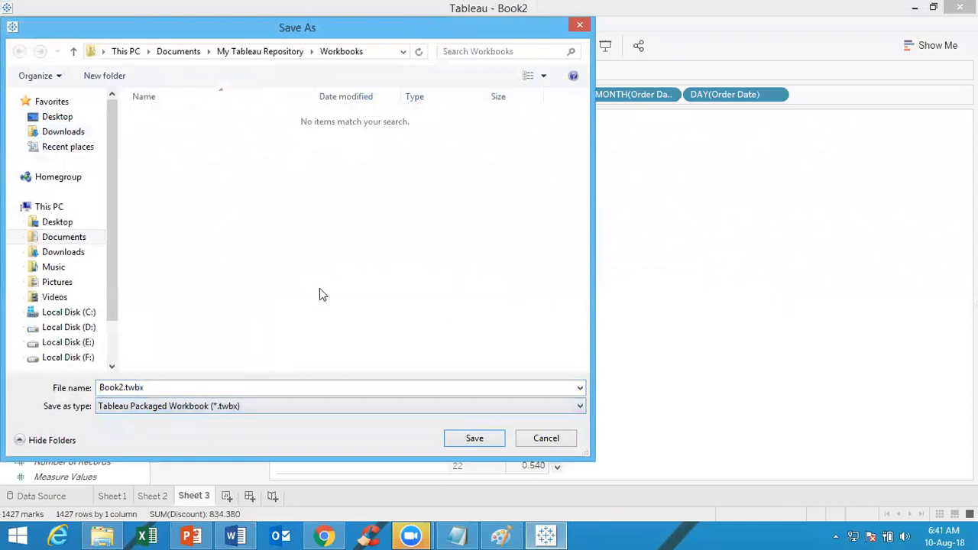
{"action": "left_click", "coordinate": [76, 221]}
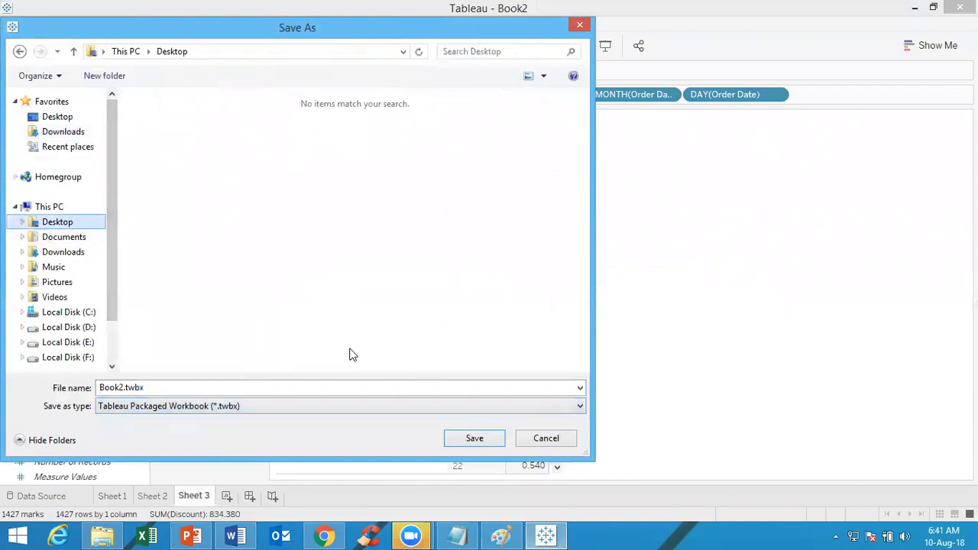
{"action": "left_click", "coordinate": [464, 438]}
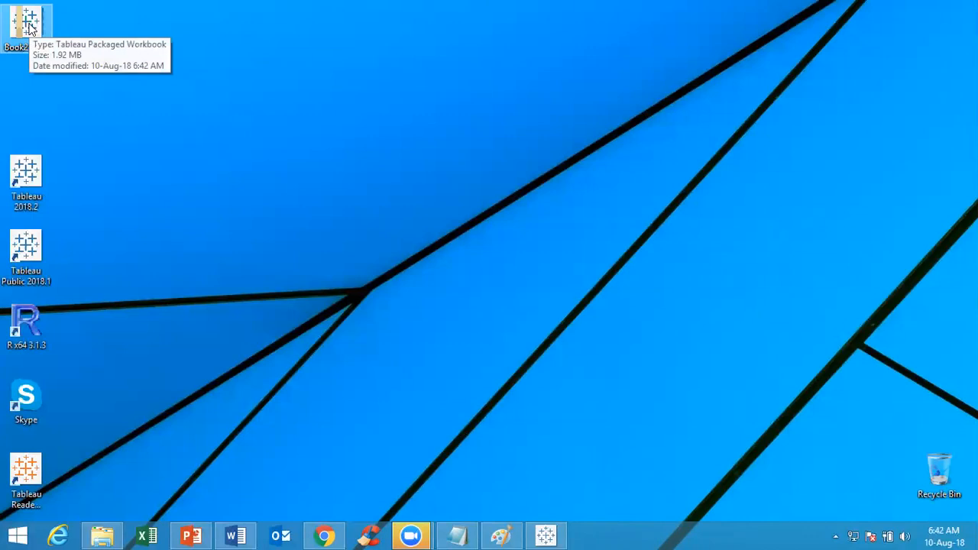
{"action": "right_click", "coordinate": [30, 24]}
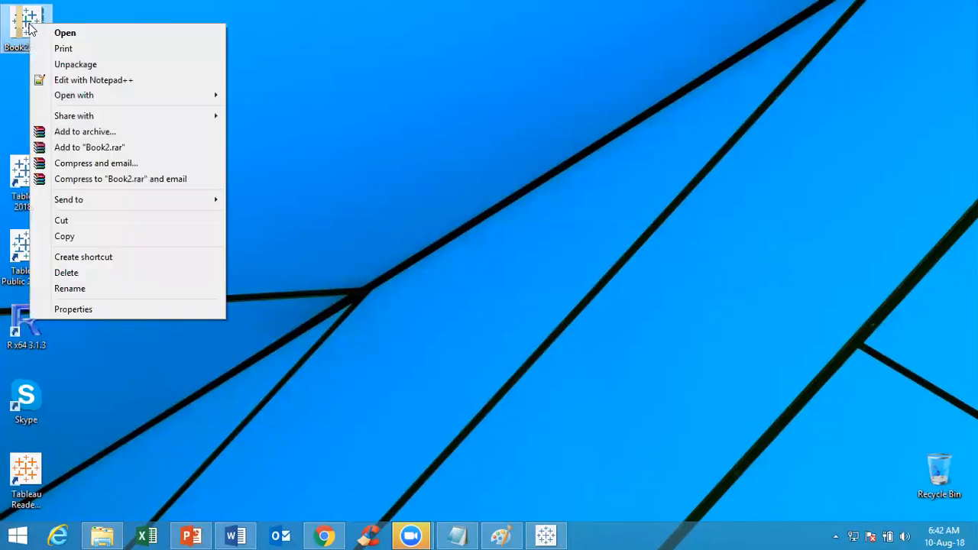
{"action": "left_click", "coordinate": [327, 112]}
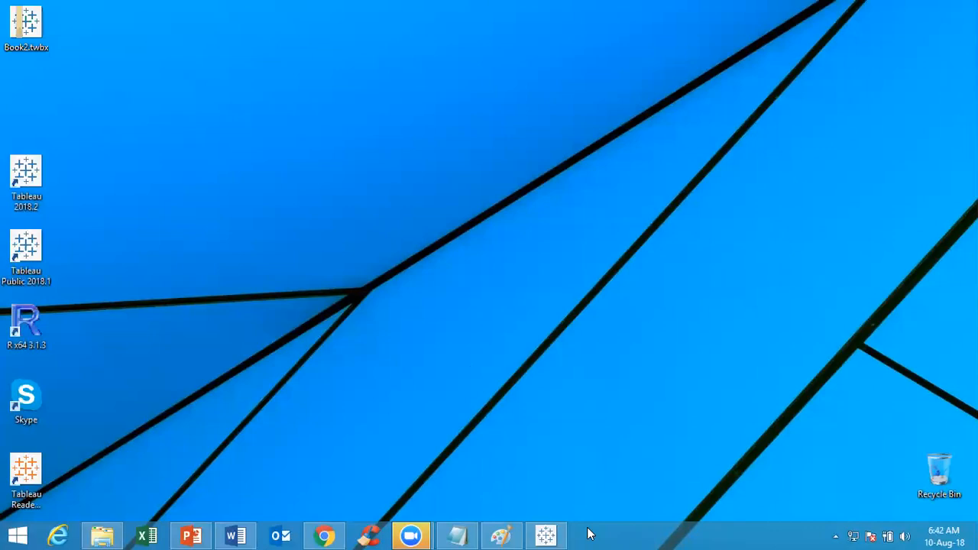
Switch to Word, save the task list on the Desktop as Task1.docx, and return to Tableau
{"action": "left_click", "coordinate": [544, 535]}
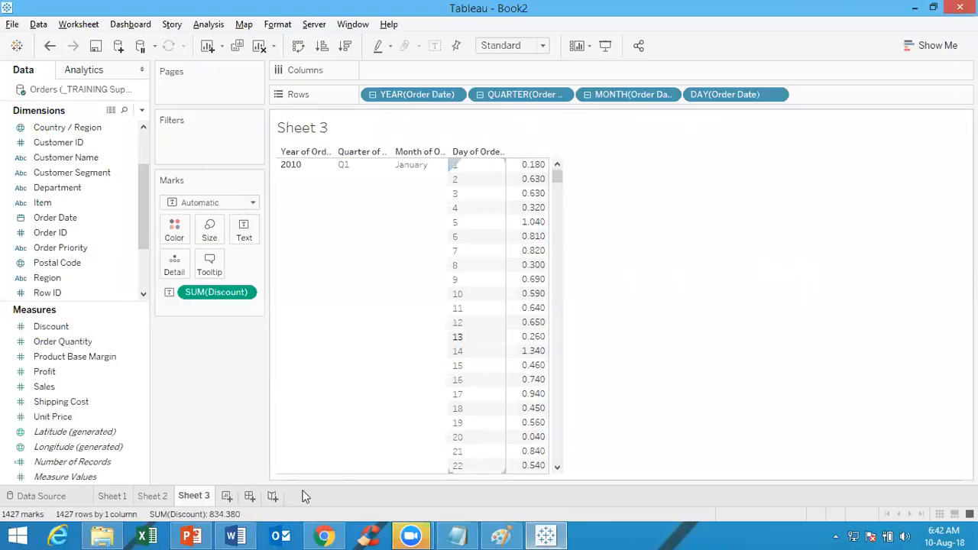
{"action": "left_click", "coordinate": [234, 535]}
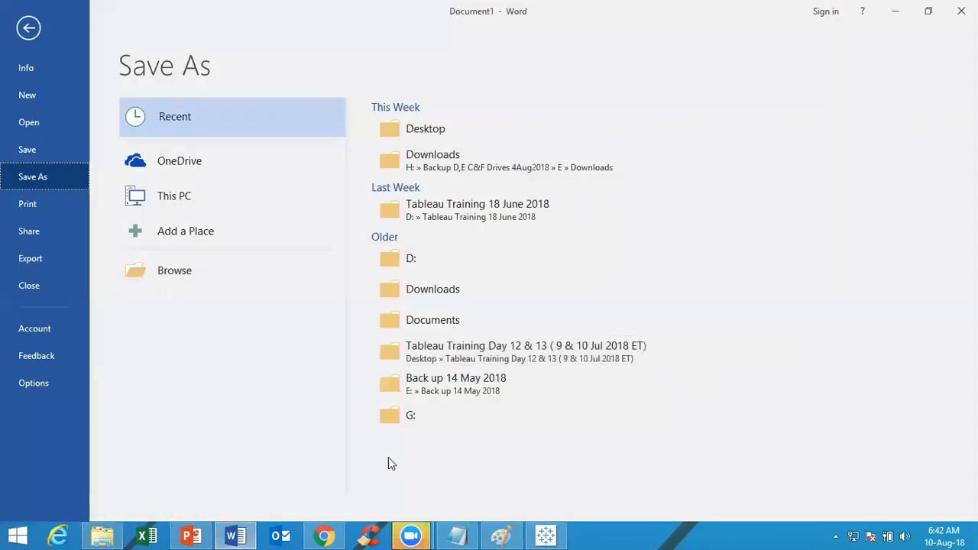
{"action": "left_click", "coordinate": [195, 206]}
{"action": "left_click", "coordinate": [195, 207]}
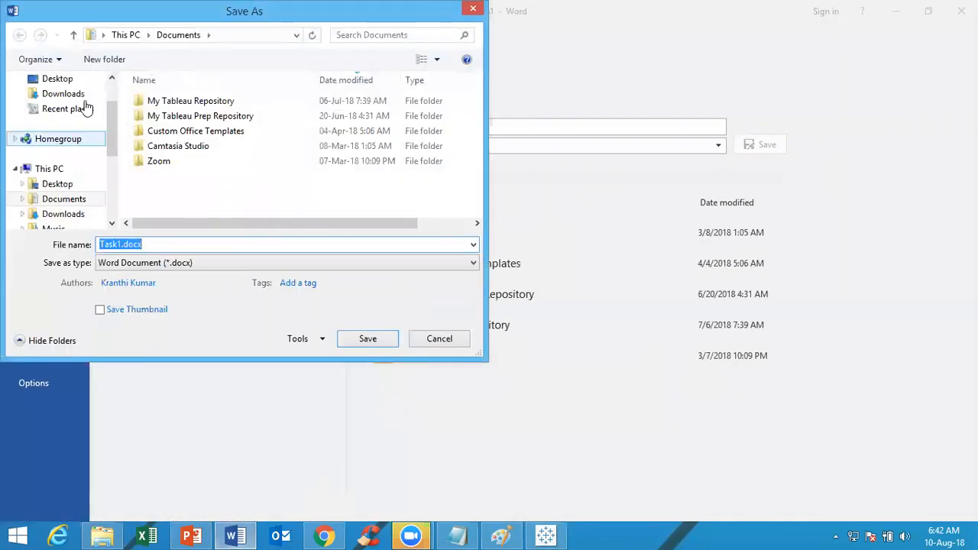
{"action": "left_click", "coordinate": [46, 81]}
{"action": "left_click", "coordinate": [357, 341]}
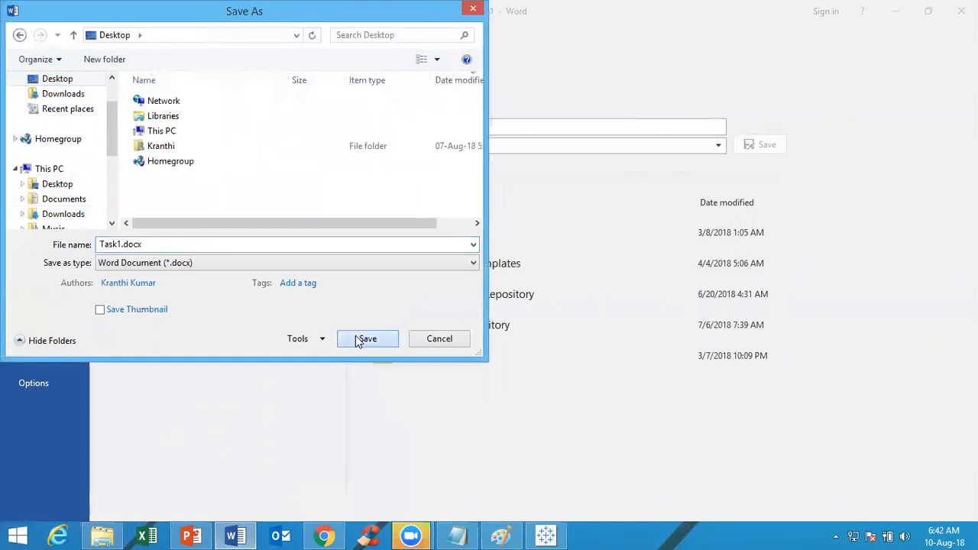
{"action": "left_click", "coordinate": [897, 11]}
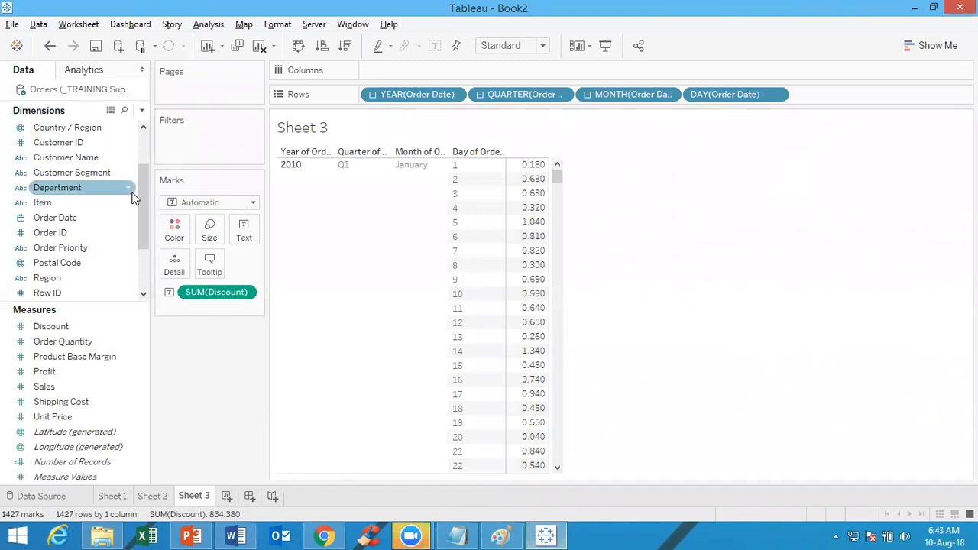
Create a new worksheet charting summed Sales by Order Date year, with the year before Sales on Columns
{"action": "left_click", "coordinate": [107, 343]}
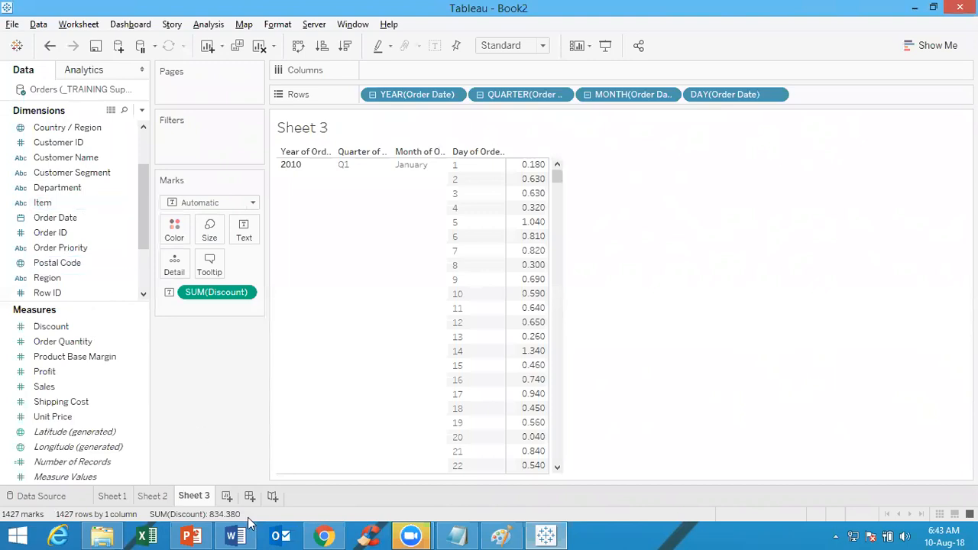
{"action": "left_click", "coordinate": [228, 495]}
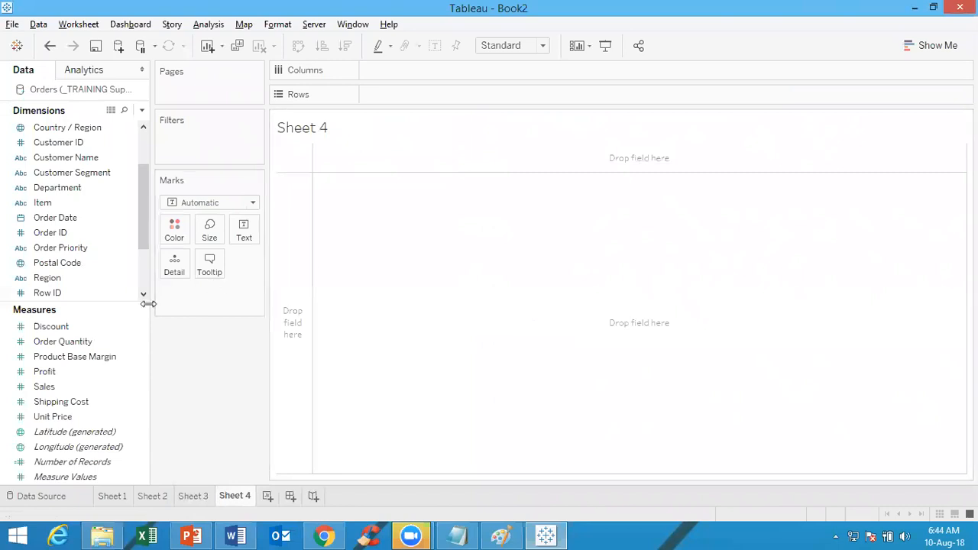
{"action": "left_click_drag", "start_coordinate": [68, 217], "coordinate": [433, 95]}
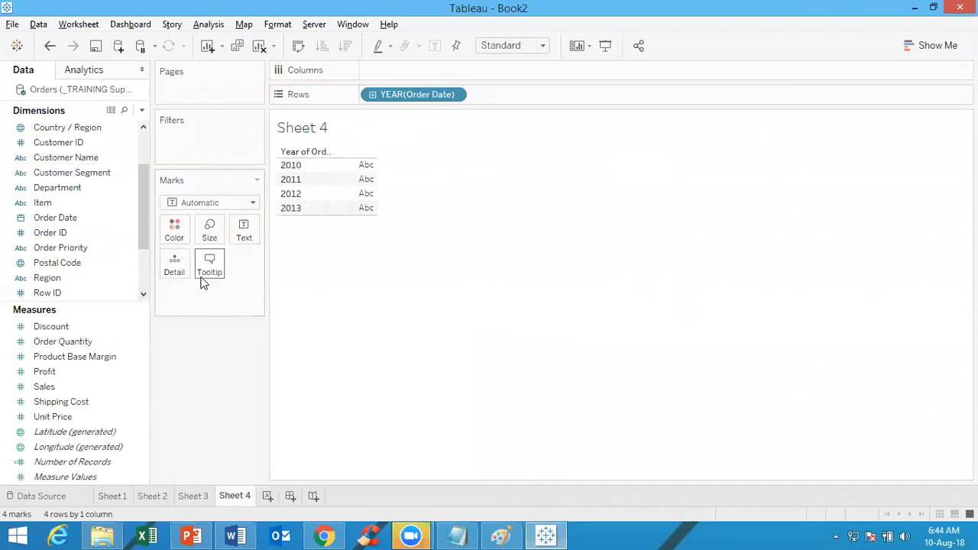
{"action": "left_click_drag", "start_coordinate": [54, 387], "coordinate": [421, 74]}
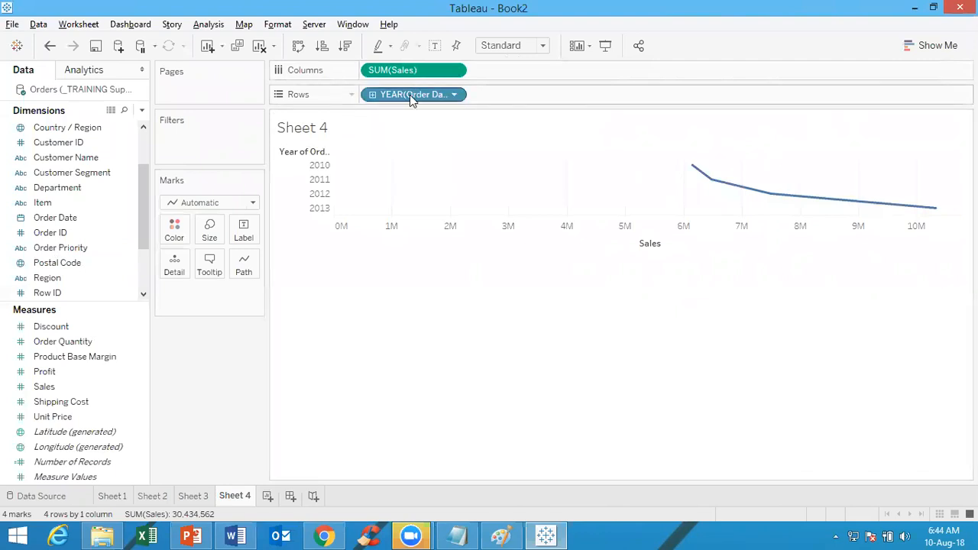
{"action": "left_click_drag", "start_coordinate": [410, 94], "coordinate": [520, 70]}
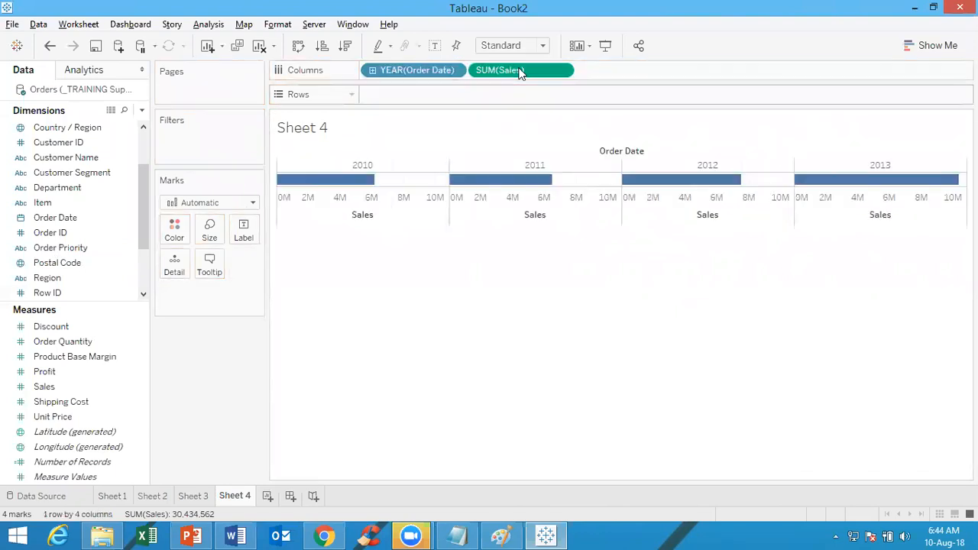
Change the Order Date level on Columns to the discrete Quarter and color the bars by Sales
{"action": "left_click", "coordinate": [454, 70]}
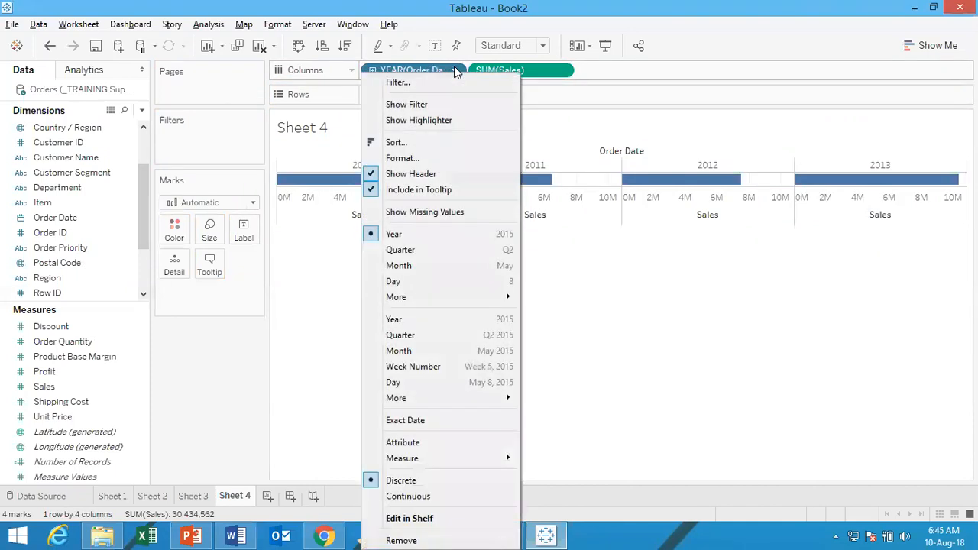
{"action": "left_click", "coordinate": [429, 253]}
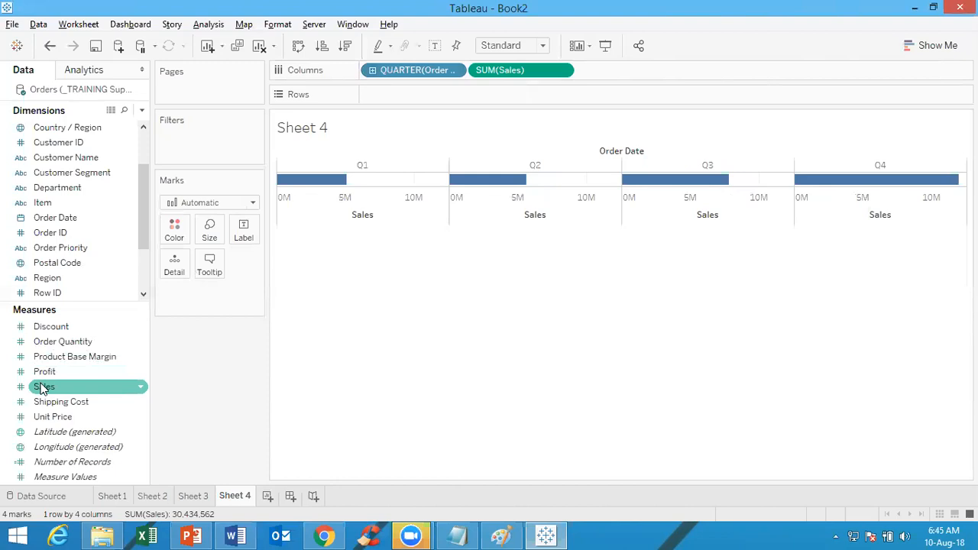
{"action": "left_click_drag", "start_coordinate": [44, 389], "coordinate": [174, 232]}
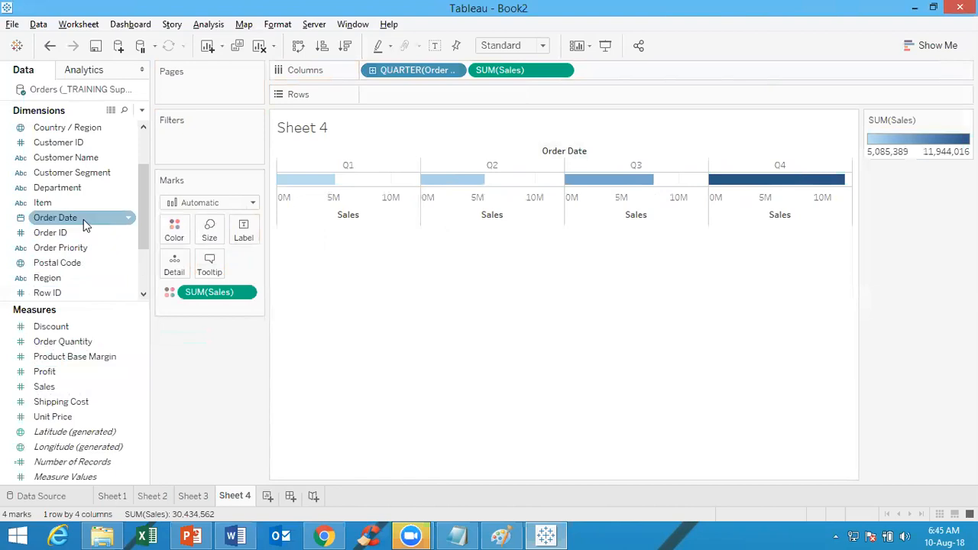
Add the Order Date year to Rows, and swap rows and columns and back again
{"action": "left_click_drag", "start_coordinate": [83, 219], "coordinate": [517, 103]}
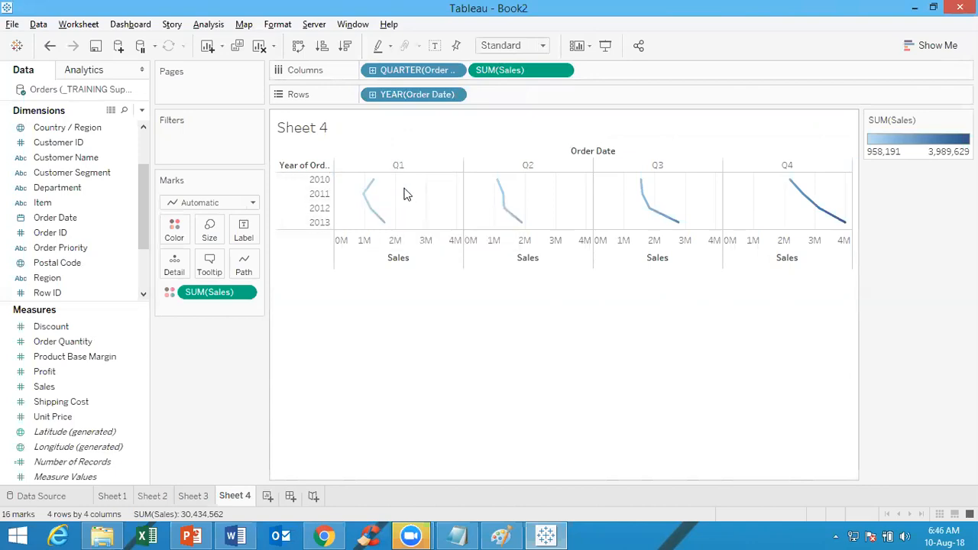
{"action": "left_click", "coordinate": [298, 45]}
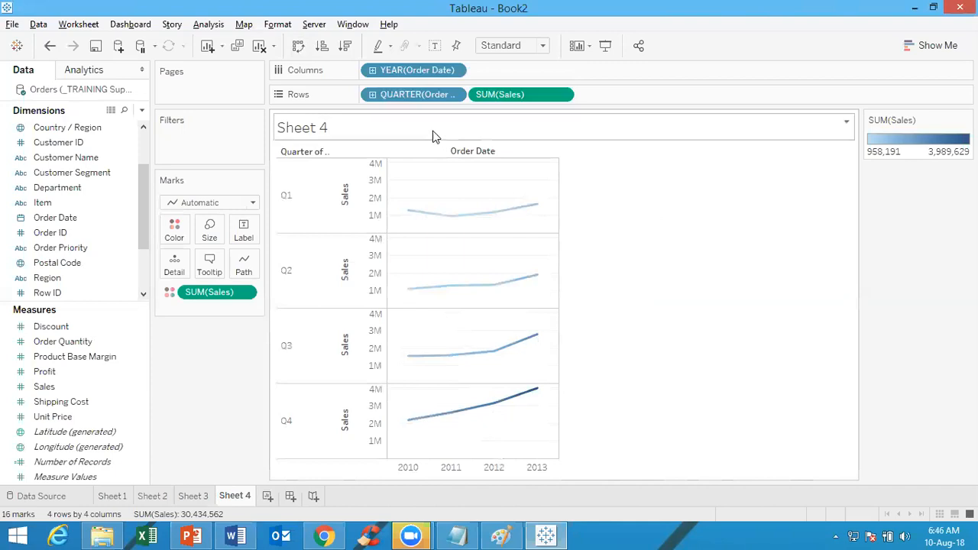
{"action": "left_click", "coordinate": [298, 46]}
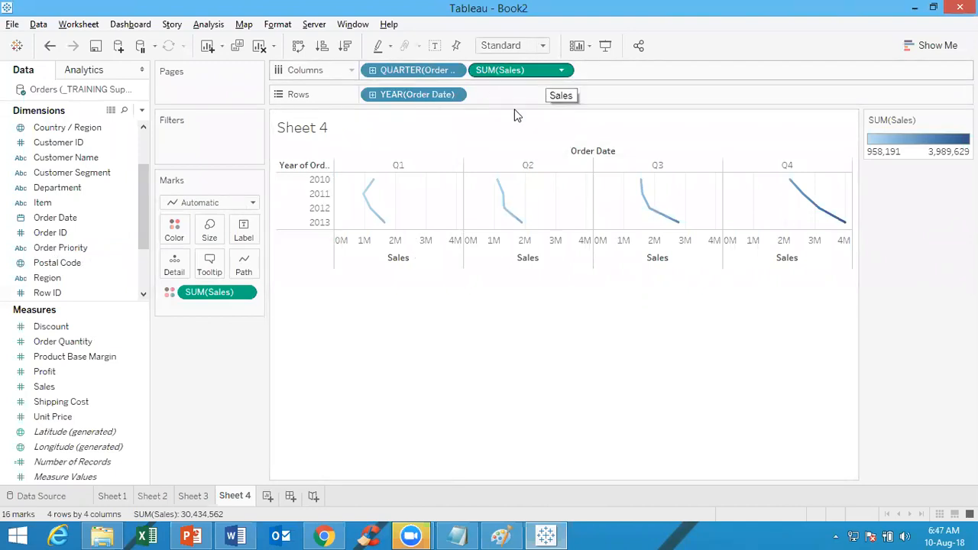
Create another worksheet charting summed Profit on Columns by Continent on Rows
{"action": "left_click", "coordinate": [268, 497]}
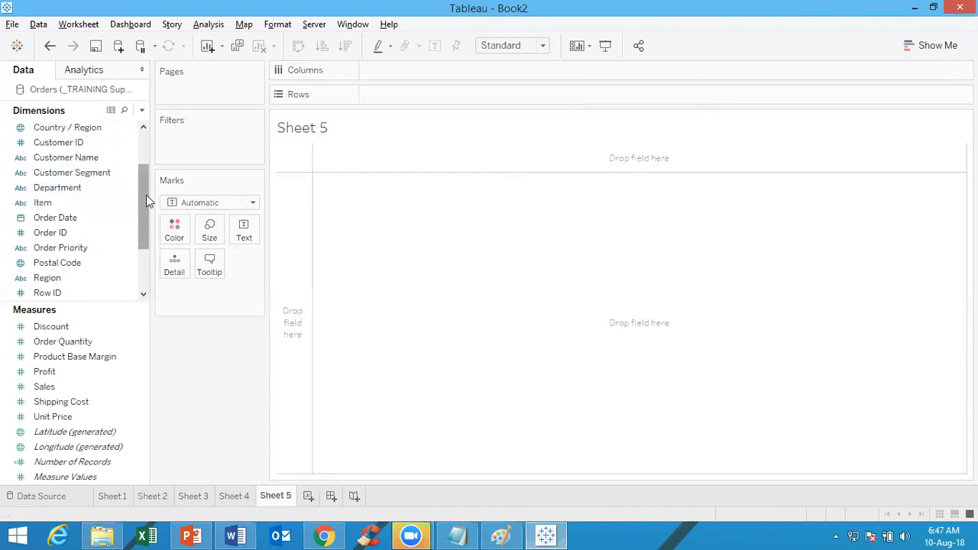
{"action": "left_click_drag", "start_coordinate": [146, 197], "coordinate": [147, 162]}
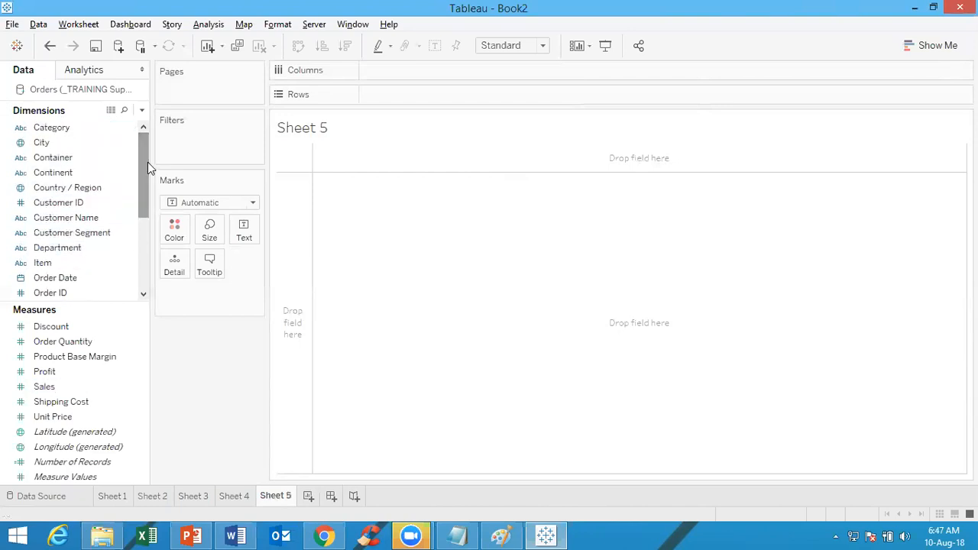
{"action": "double_click", "coordinate": [90, 173]}
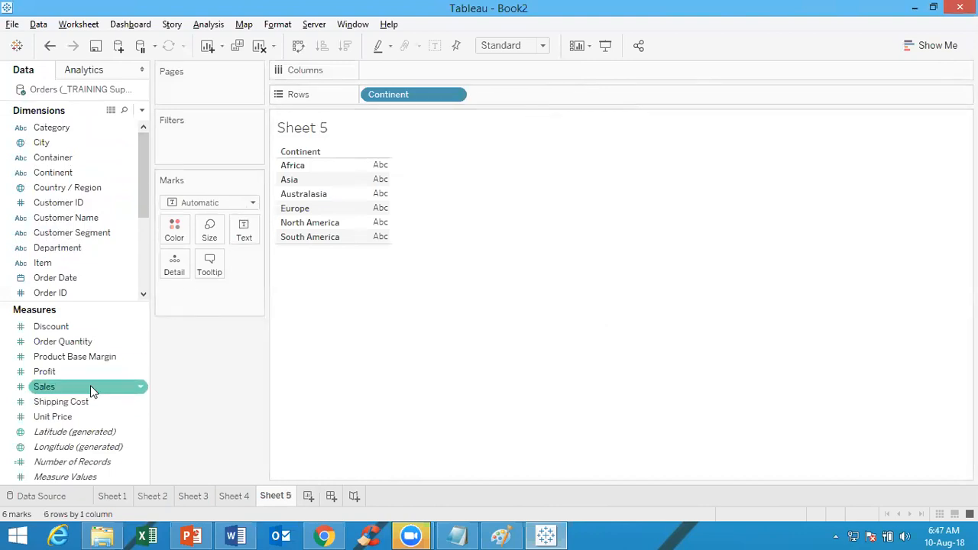
{"action": "mouse_move", "coordinate": [96, 378]}
{"action": "left_mouse_down"}
{"action": "mouse_move", "coordinate": [284, 234]}
{"action": "mouse_move", "coordinate": [392, 104]}
{"action": "mouse_move", "coordinate": [441, 70]}
{"action": "left_mouse_up"}
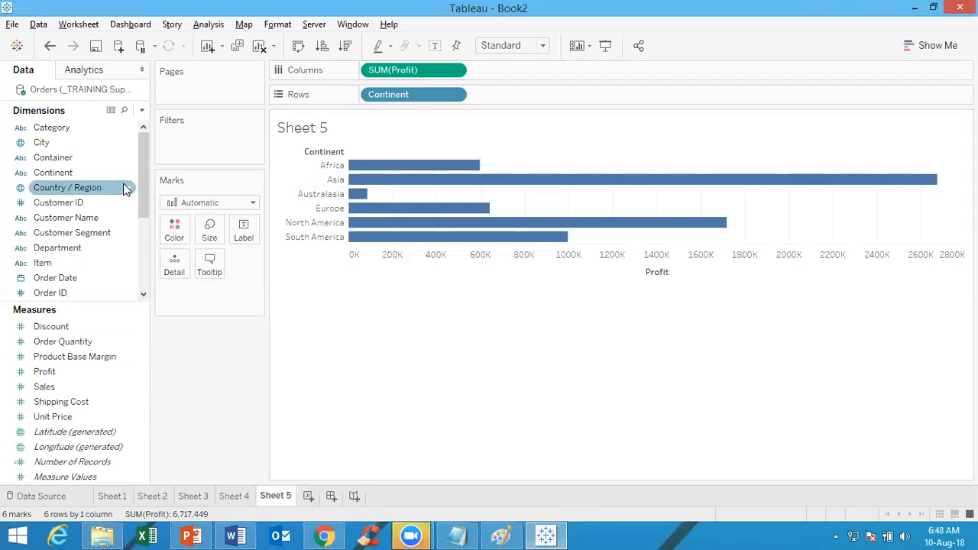
Split the Profit bars by Customer Segment on Columns, before Profit, and color them by Profit
{"action": "left_click_drag", "start_coordinate": [102, 238], "coordinate": [456, 66]}
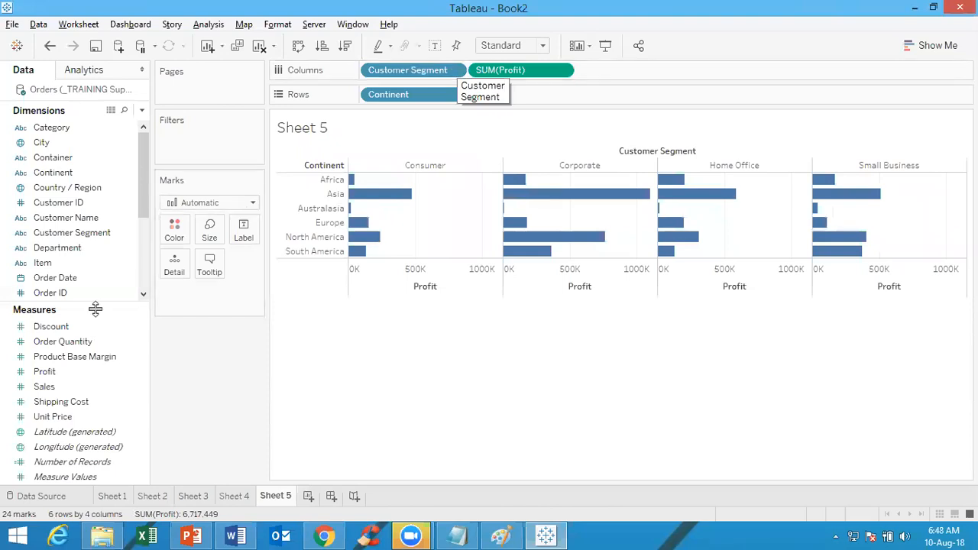
{"action": "left_click", "coordinate": [61, 373]}
{"action": "mouse_move", "coordinate": [61, 372]}
{"action": "left_mouse_down"}
{"action": "mouse_move", "coordinate": [156, 304]}
{"action": "mouse_move", "coordinate": [178, 236]}
{"action": "left_mouse_up"}
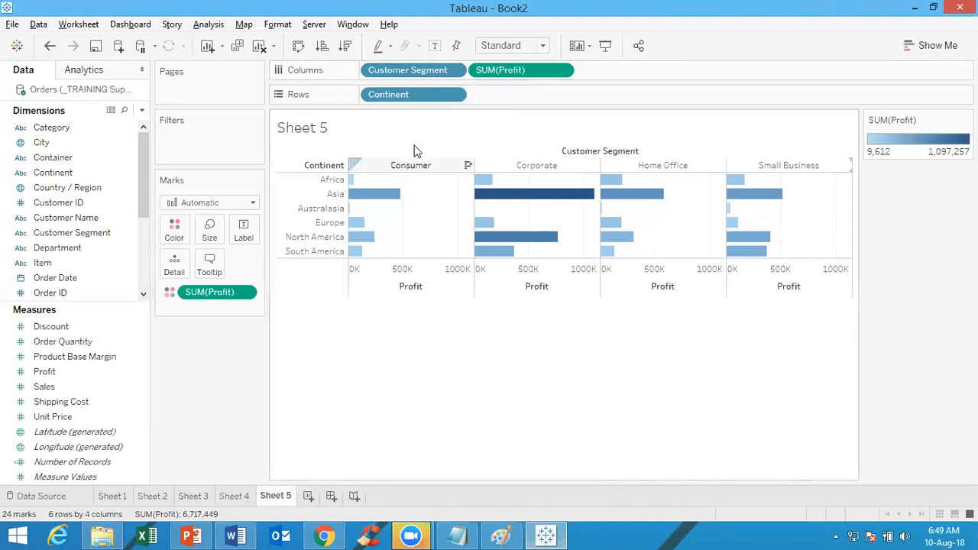
Remove Customer Segment from Columns and add it back to Columns before Profit
{"action": "left_click_drag", "start_coordinate": [442, 70], "coordinate": [270, 26]}
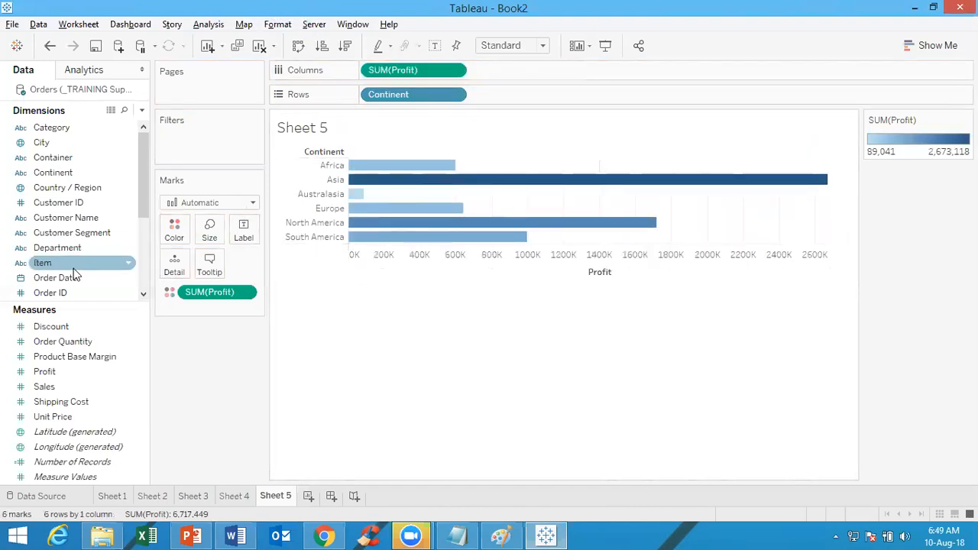
{"action": "left_click_drag", "start_coordinate": [72, 234], "coordinate": [558, 68]}
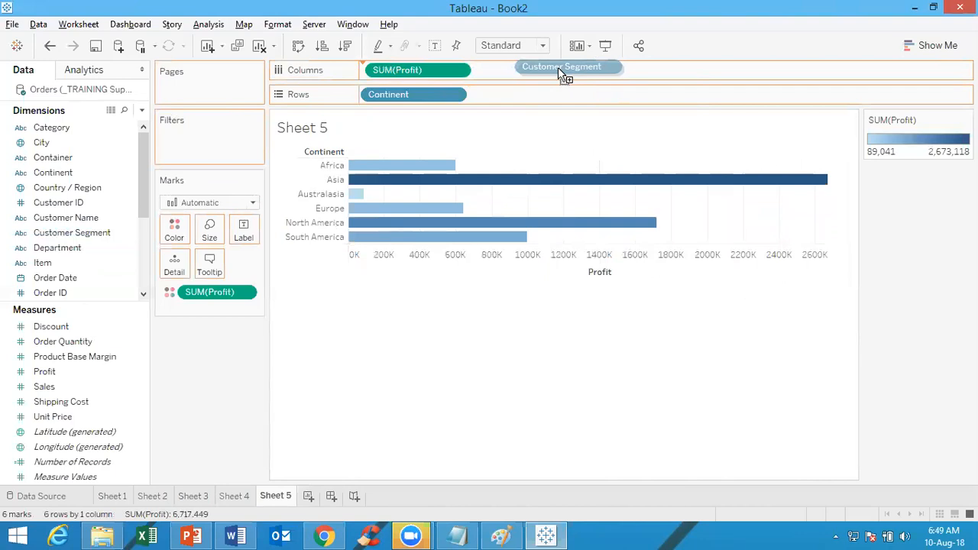
{"action": "left_click_drag", "start_coordinate": [558, 68], "coordinate": [580, 95]}
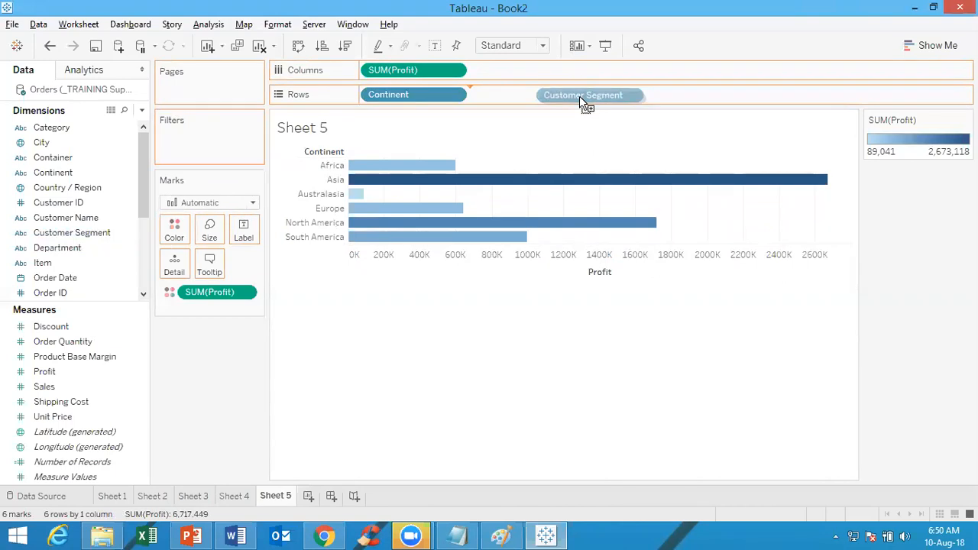
{"action": "left_click_drag", "start_coordinate": [579, 102], "coordinate": [574, 69]}
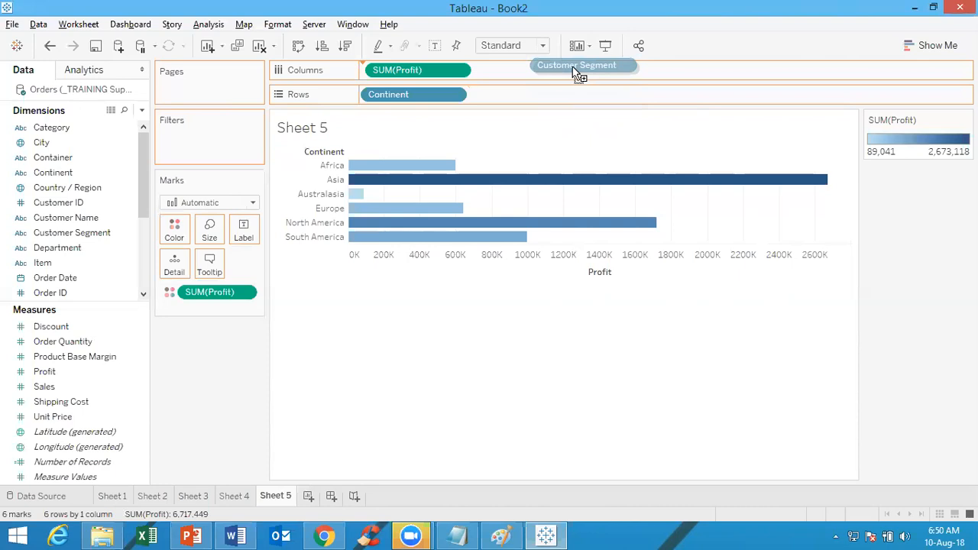
{"action": "mouse_move", "coordinate": [573, 67]}
{"action": "left_mouse_down"}
{"action": "mouse_move", "coordinate": [574, 80]}
{"action": "mouse_move", "coordinate": [579, 70]}
{"action": "left_mouse_up"}
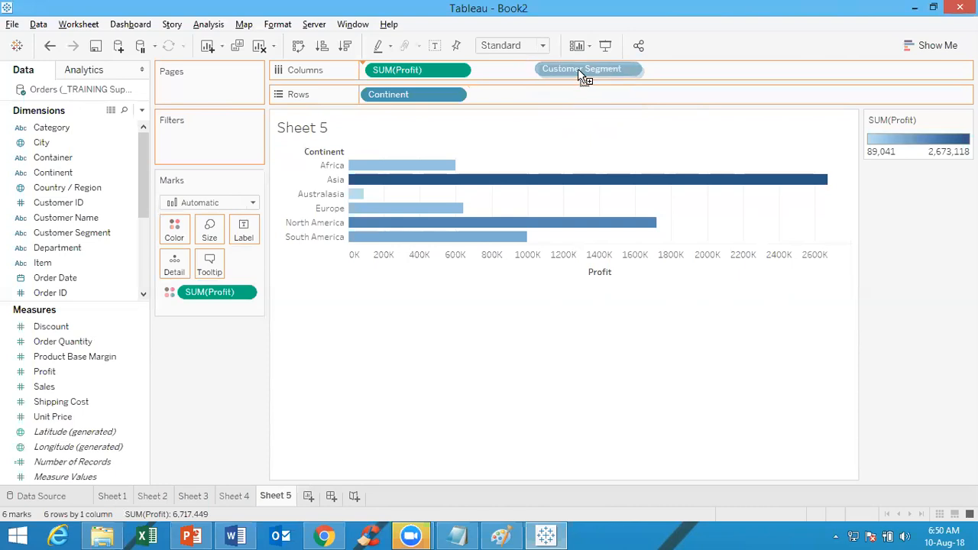
{"action": "left_click_drag", "start_coordinate": [579, 73], "coordinate": [507, 72]}
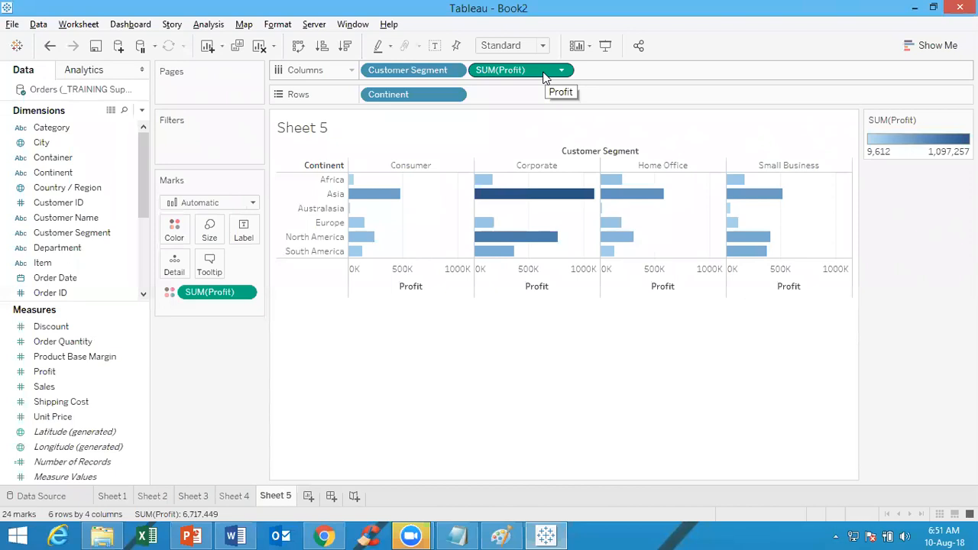
Create another blank worksheet after Sheet 5
{"action": "left_click", "coordinate": [310, 497]}
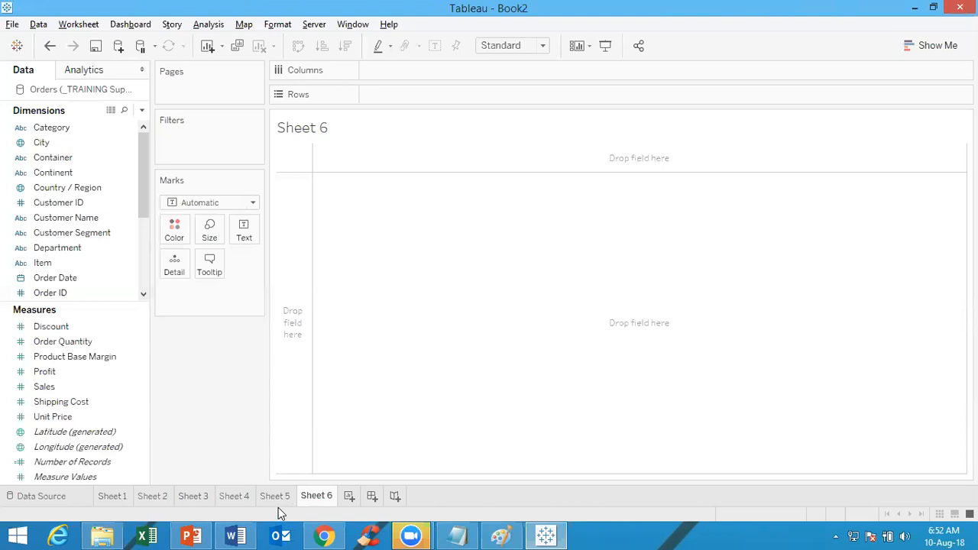
Switch to Task1.docx in Word, maximize it, and add "Shortcut to find out no. of panes or panels" above "No.of values" below the tasks
{"action": "left_click", "coordinate": [237, 534]}
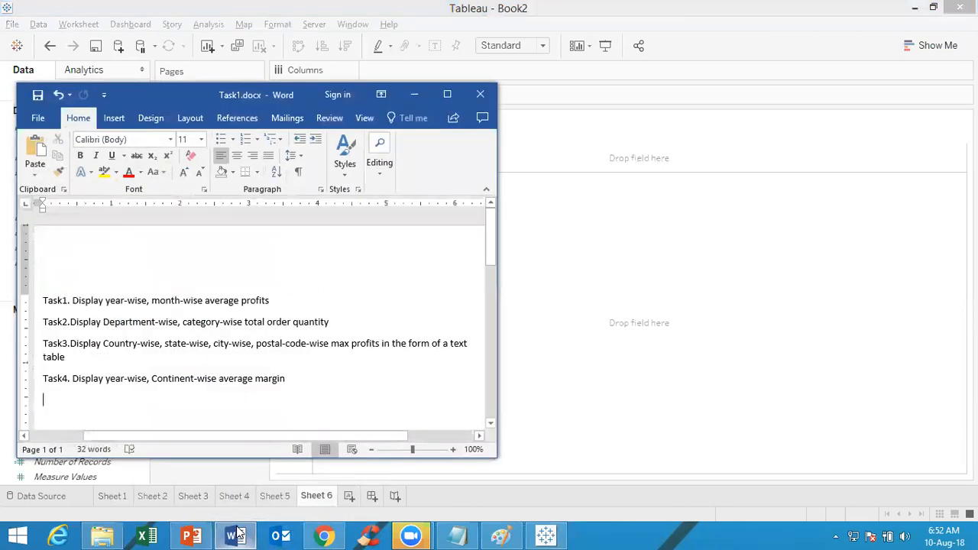
{"action": "left_click", "coordinate": [450, 99]}
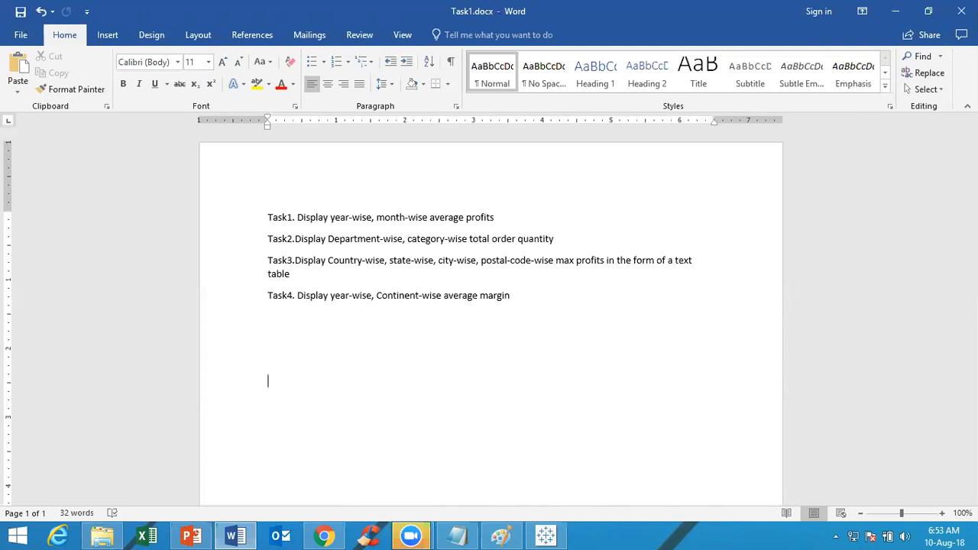
{"action": "type", "text": "No.of values"}
{"action": "key", "text": "Up"}
{"action": "type", "text": "Shortcu"}
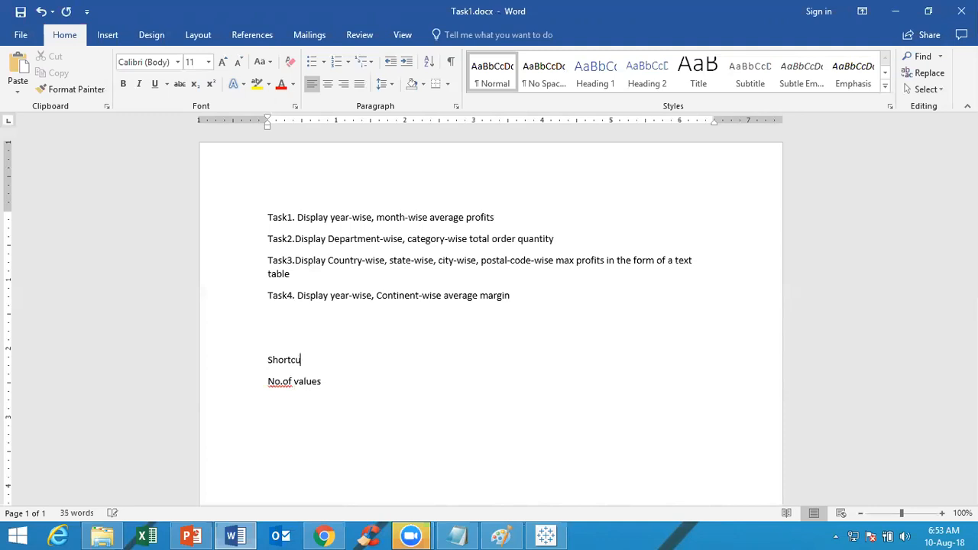
{"action": "type", "text": "t to find out no. of pan"}
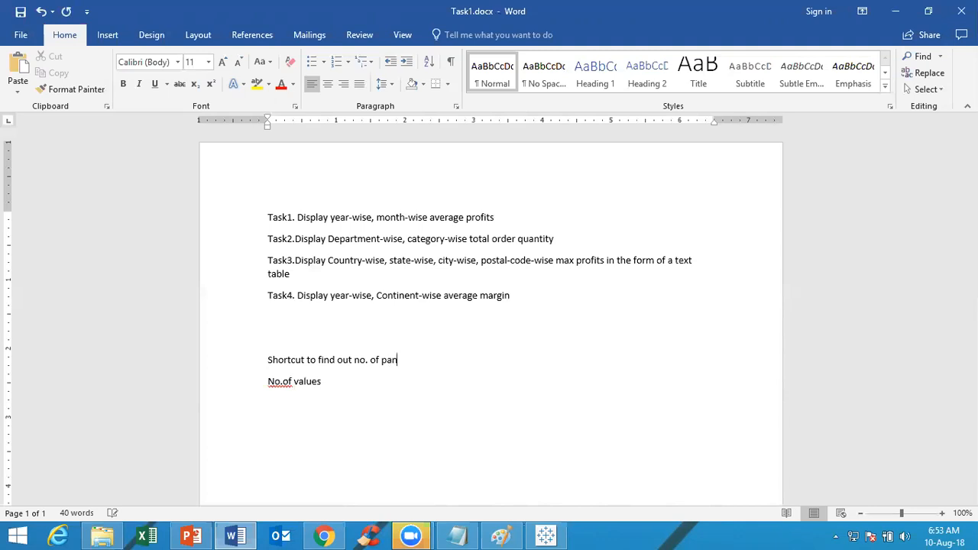
{"action": "type", "text": "es or panels"}
Extend the "No.of values" line with "in each small multiple dimension"
{"action": "left_click", "coordinate": [322, 381]}
{"action": "type", "text": "in each sma"}
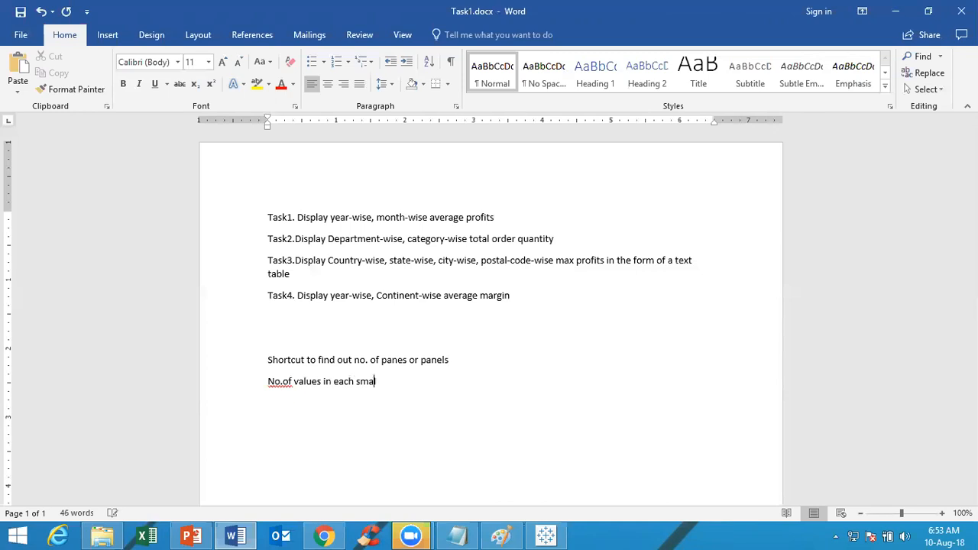
{"action": "type", "text": "ll multiple dimension"}
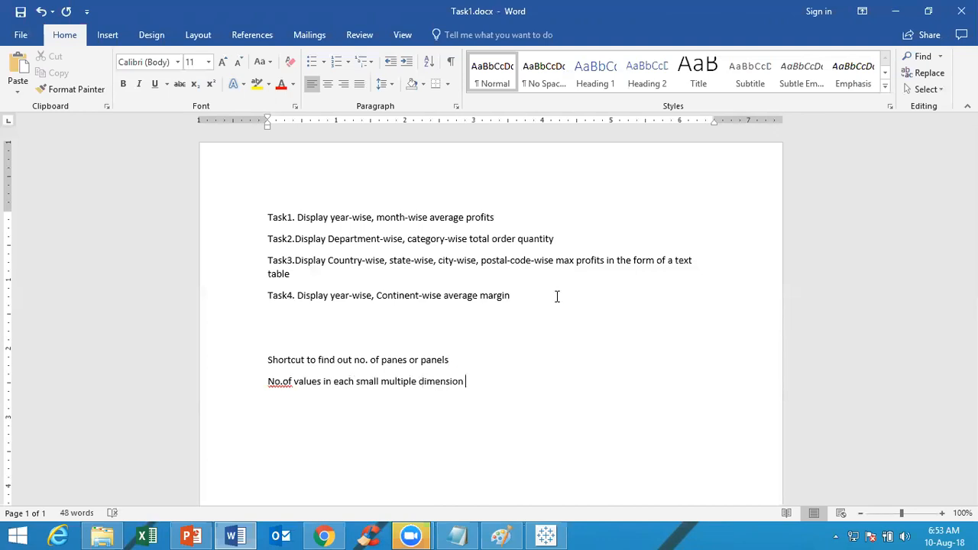
{"action": "type", "text": " * "}
{"action": "type", "text": "No"}
{"action": "type", "text": ". "}
{"action": "type", "text": "of measure"}
{"action": "type", "text": "s "}
{"action": "type", "text": "*"}
{"action": "type", "text": " No."}
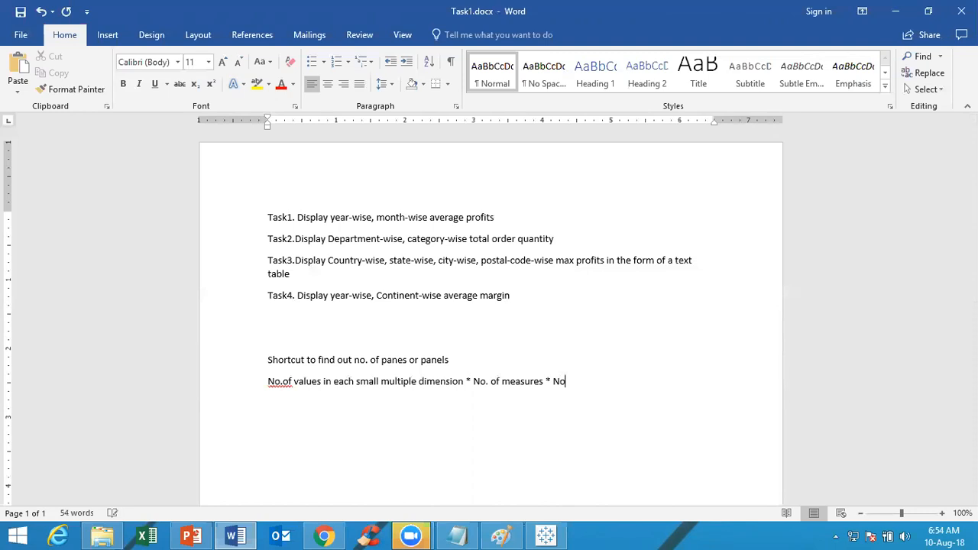
{"action": "type", "text": " of values in each nested table dimension"}
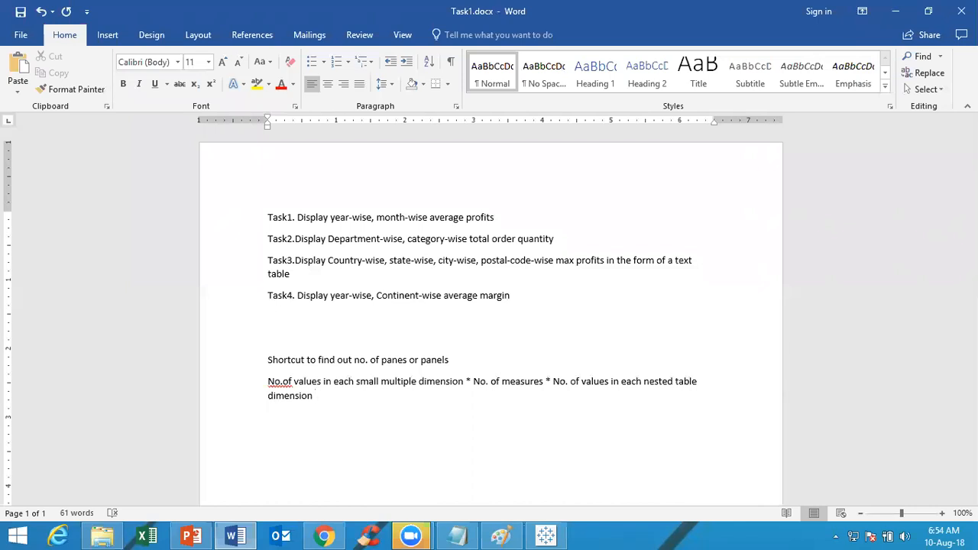
Finish the panes formula with "except the inner most dimension"
{"action": "type", "text": "except the inner most "}
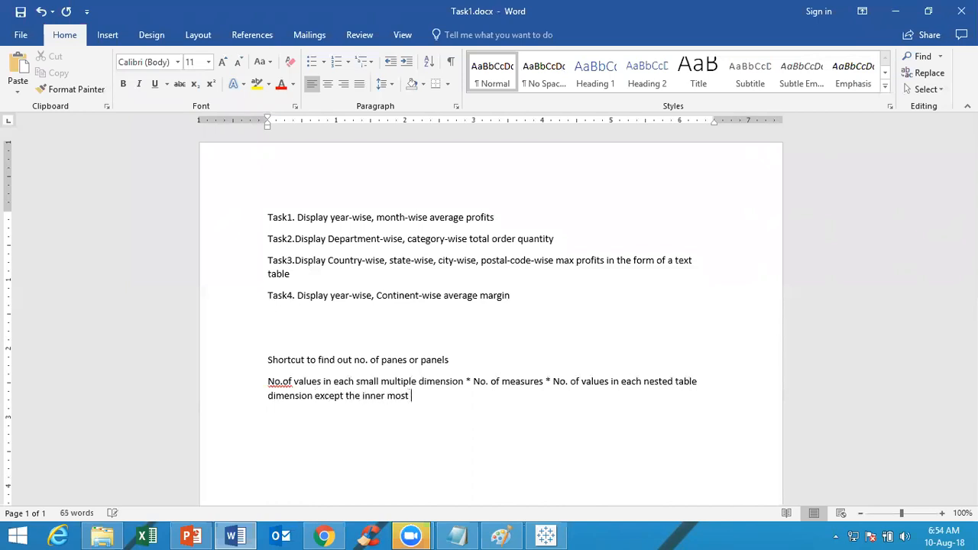
{"action": "type", "text": "dimen"}
{"action": "type", "text": "sion"}
Write the worked example "5*1*17=85" on a new line below the panes formula
{"action": "type", "text": "5"}
{"action": "type", "text": "*"}
{"action": "type", "text": "1"}
{"action": "type", "text": "*"}
{"action": "type", "text": "17"}
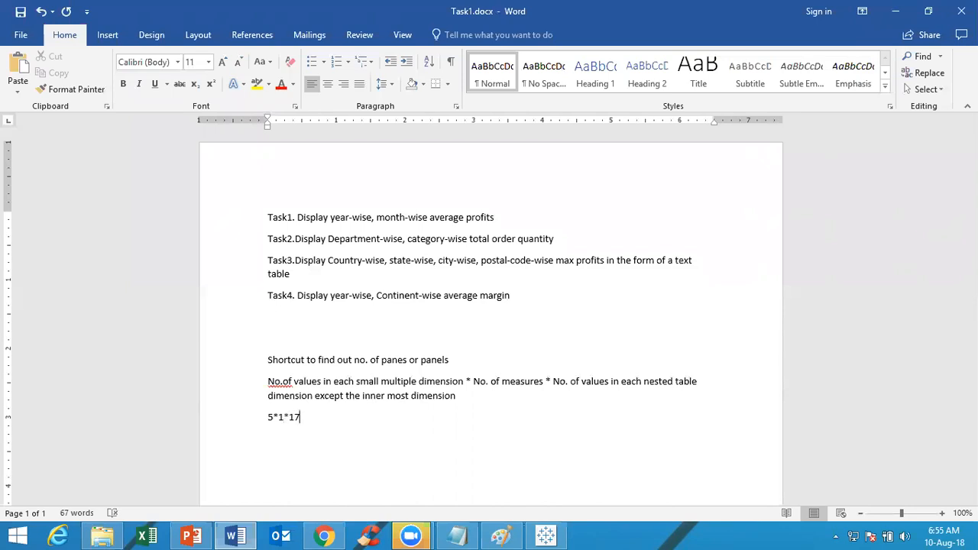
{"action": "type", "text": "+"}
{"action": "key", "text": "BackSpace"}
{"action": "type", "text": "+"}
{"action": "key", "text": "BackSpace"}
Add the line "2.with only 1 dimension" below the worked example
{"action": "type", "text": "2.with oo"}
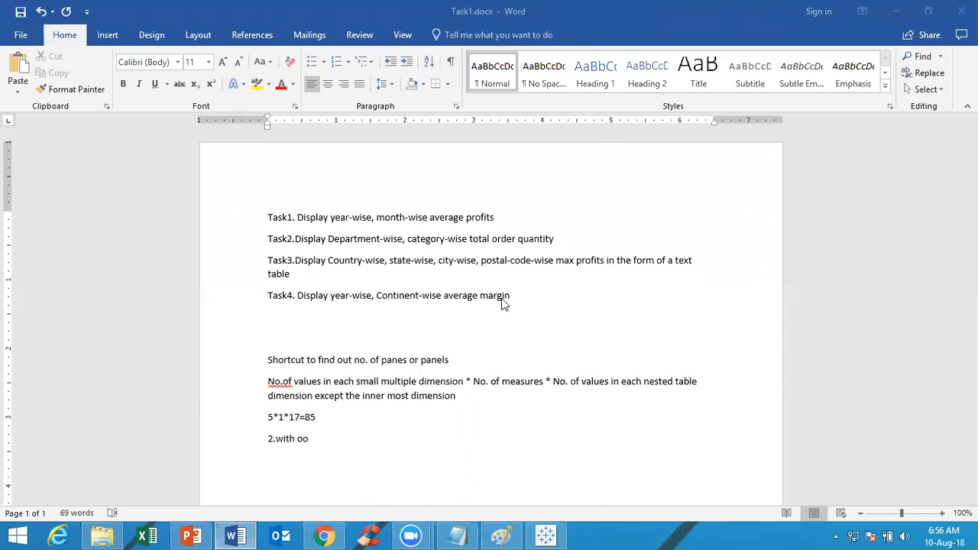
{"action": "left_click", "coordinate": [321, 440]}
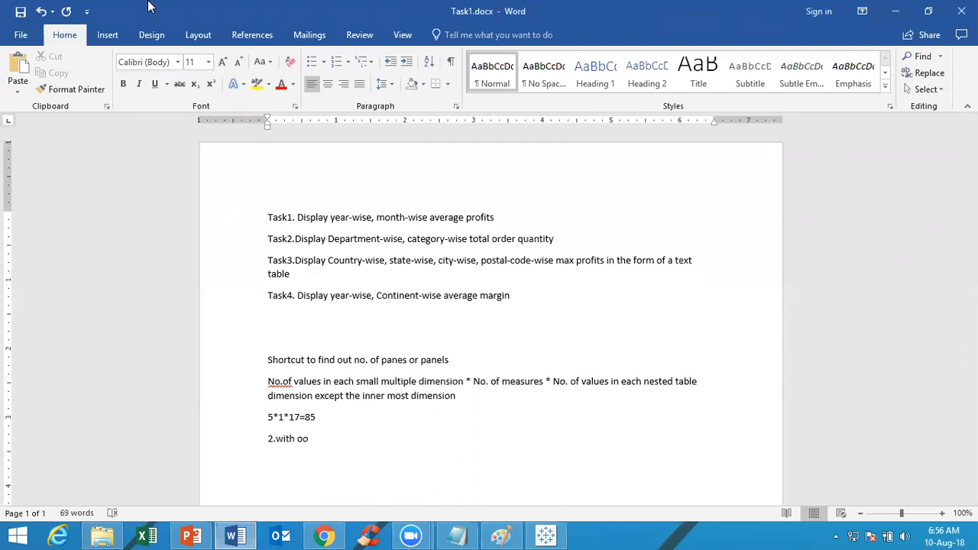
{"action": "left_click", "coordinate": [223, 6]}
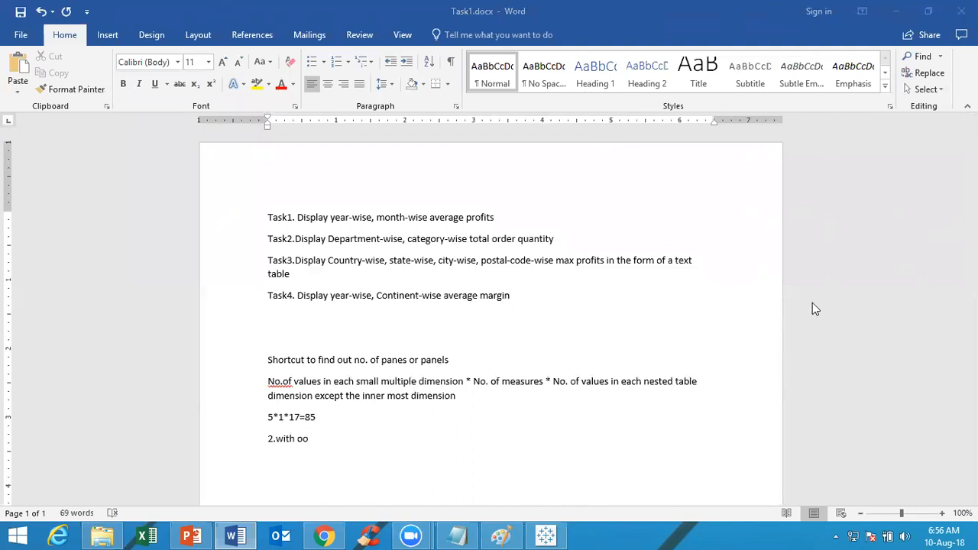
{"action": "left_click", "coordinate": [749, 282]}
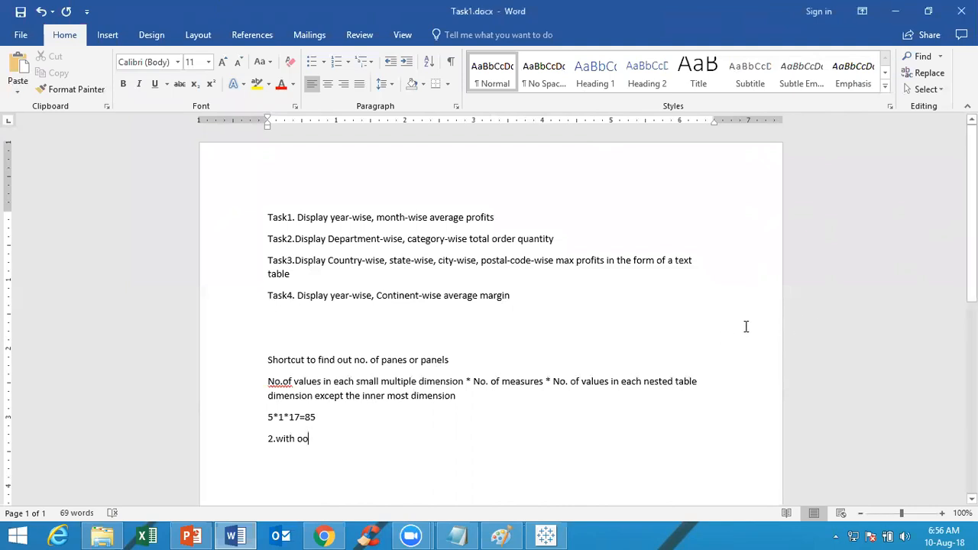
{"action": "left_click", "coordinate": [447, 389]}
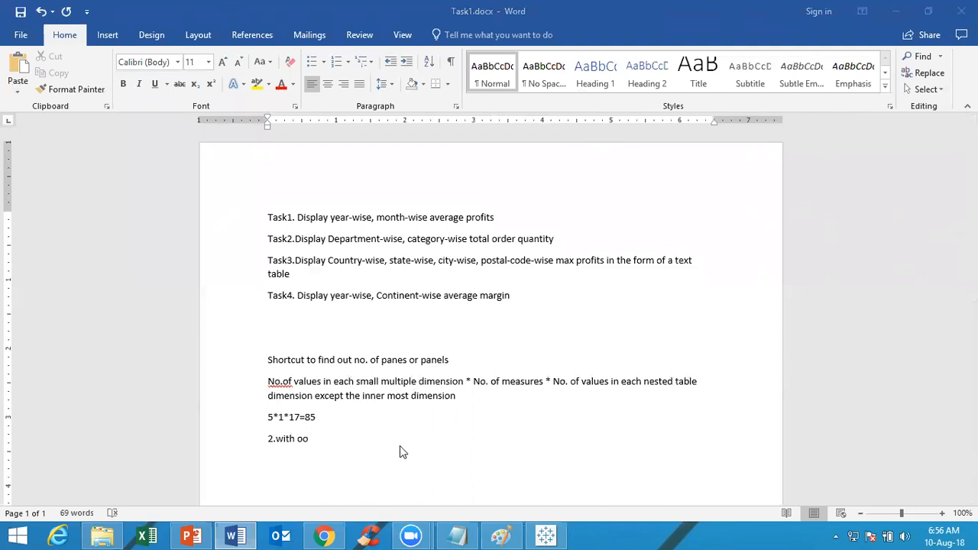
{"action": "left_click", "coordinate": [340, 442]}
{"action": "key", "text": "BackSpace"}
{"action": "type", "text": "nly"}
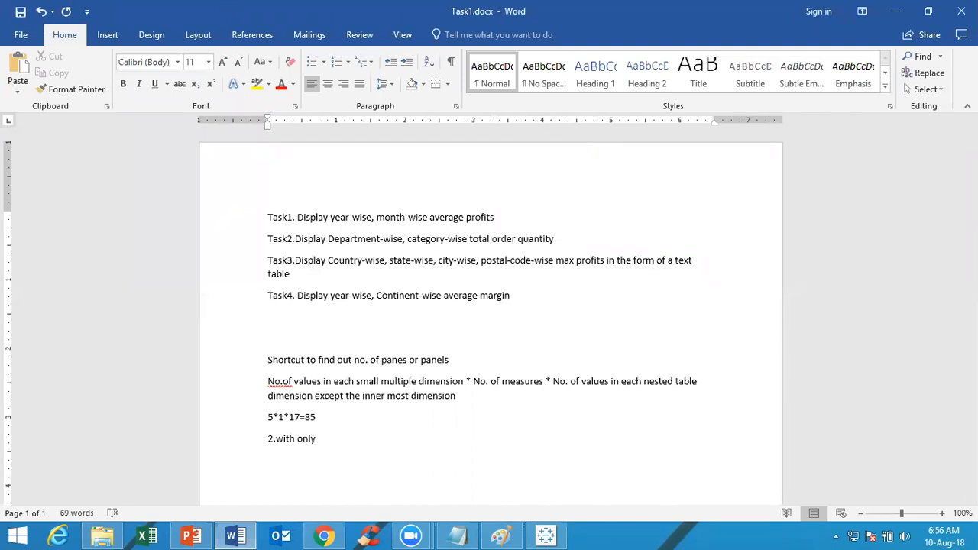
{"action": "type", "text": " 1 dim"}
{"action": "type", "text": "ension"}
Write "No. of values in small dimension * No.of measures" as the one-dimension formula, and switch back to Tableau
{"action": "type", "text": "No"}
{"action": "type", "text": ". "}
{"action": "type", "text": "of "}
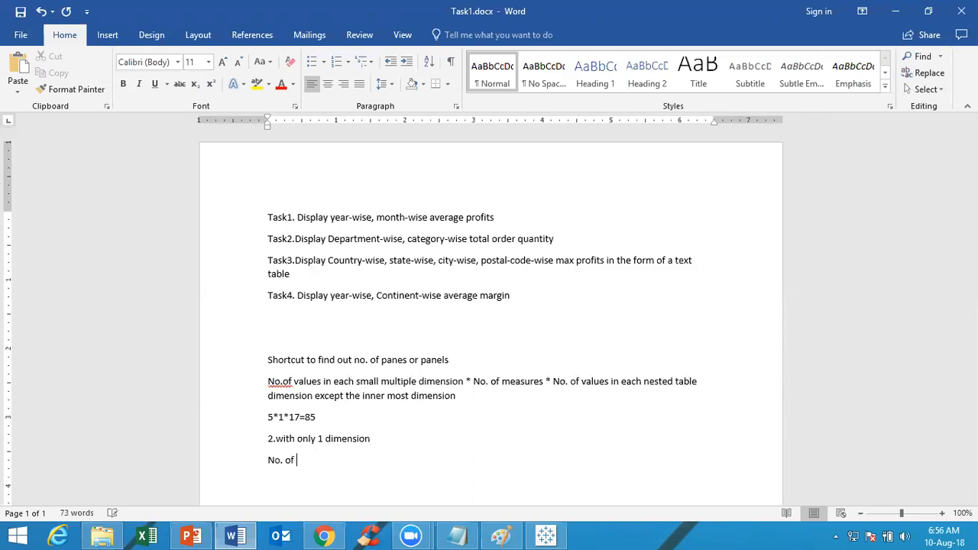
{"action": "type", "text": "values in small dimension"}
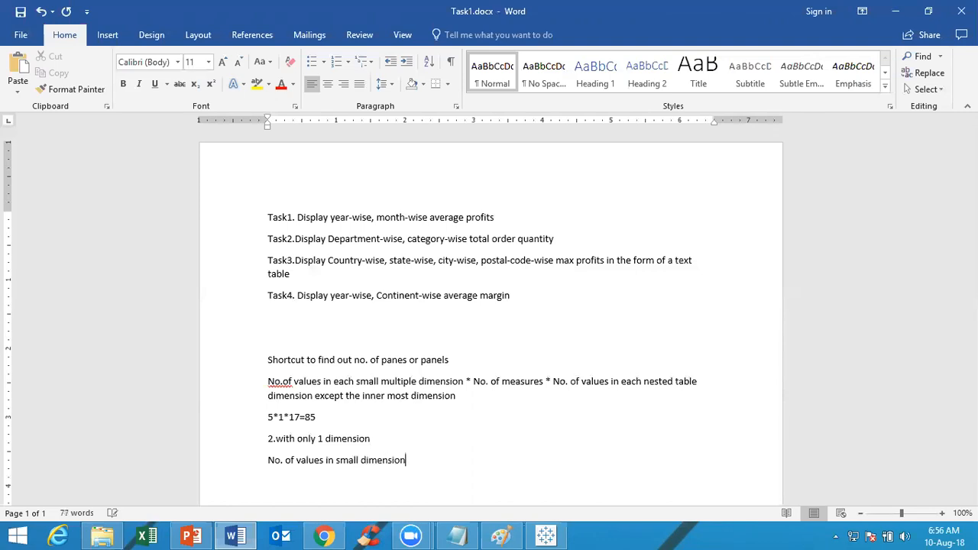
{"action": "type", "text": " * No.of measures"}
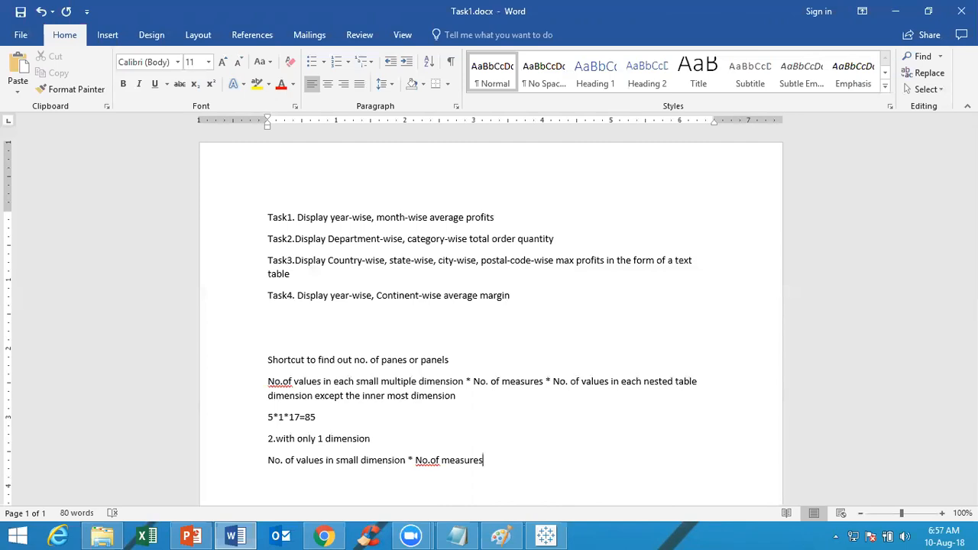
{"action": "left_click", "coordinate": [552, 535]}
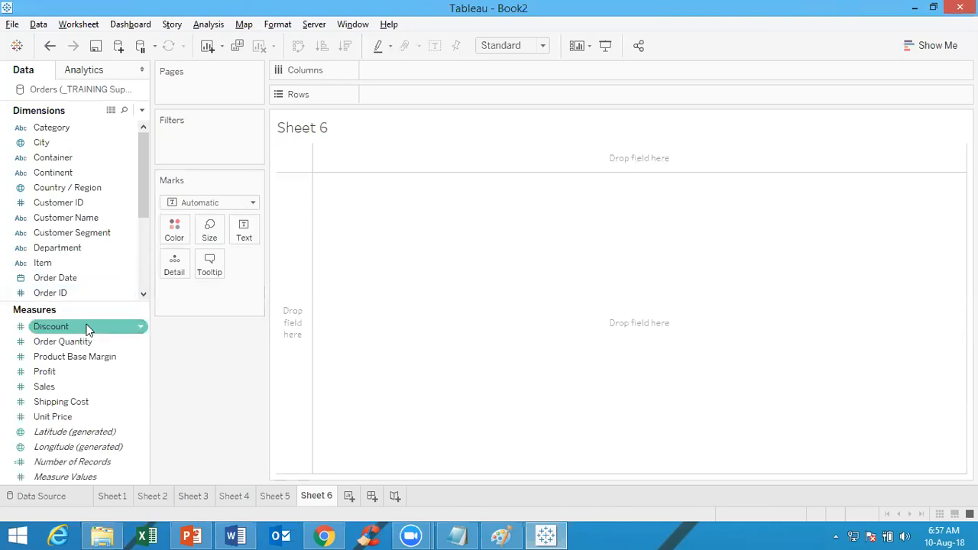
{"action": "left_click_drag", "start_coordinate": [144, 181], "coordinate": [431, 93]}
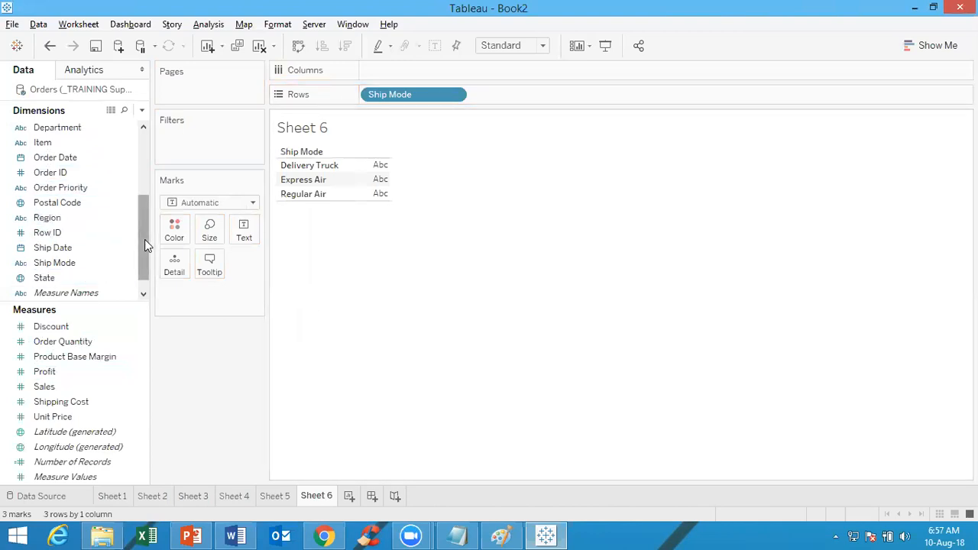
{"action": "left_click_drag", "start_coordinate": [145, 239], "coordinate": [150, 150]}
{"action": "left_click_drag", "start_coordinate": [51, 127], "coordinate": [451, 117]}
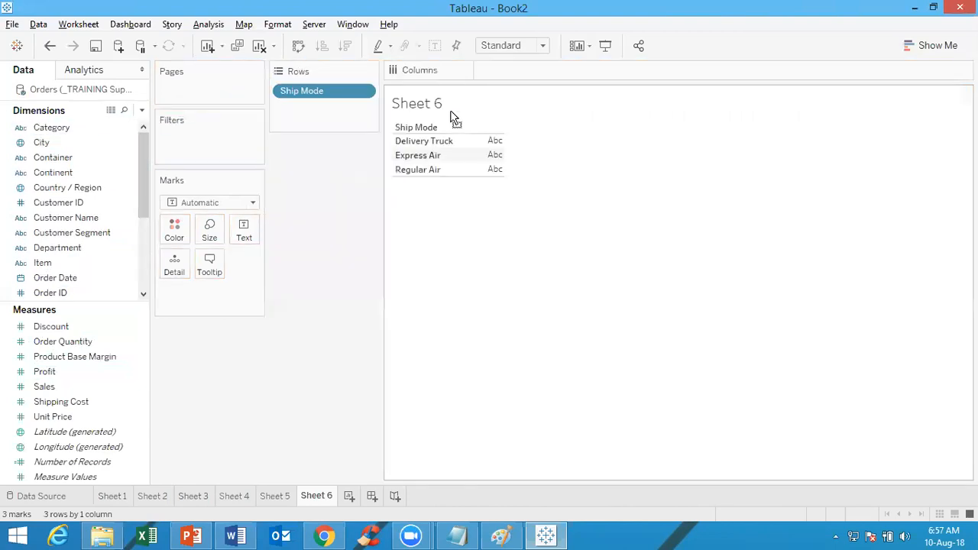
{"action": "key", "text": "ctrl+z"}
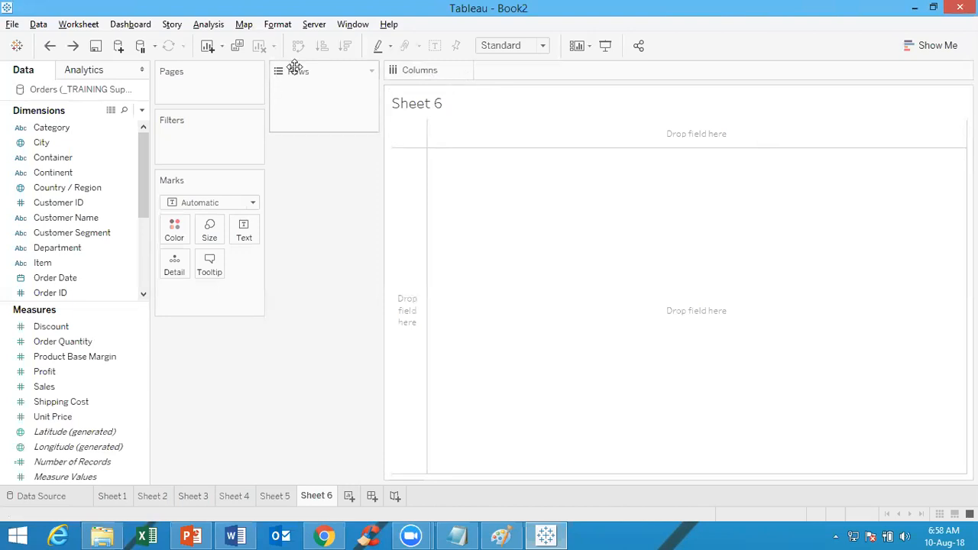
{"action": "left_click_drag", "start_coordinate": [295, 67], "coordinate": [408, 85]}
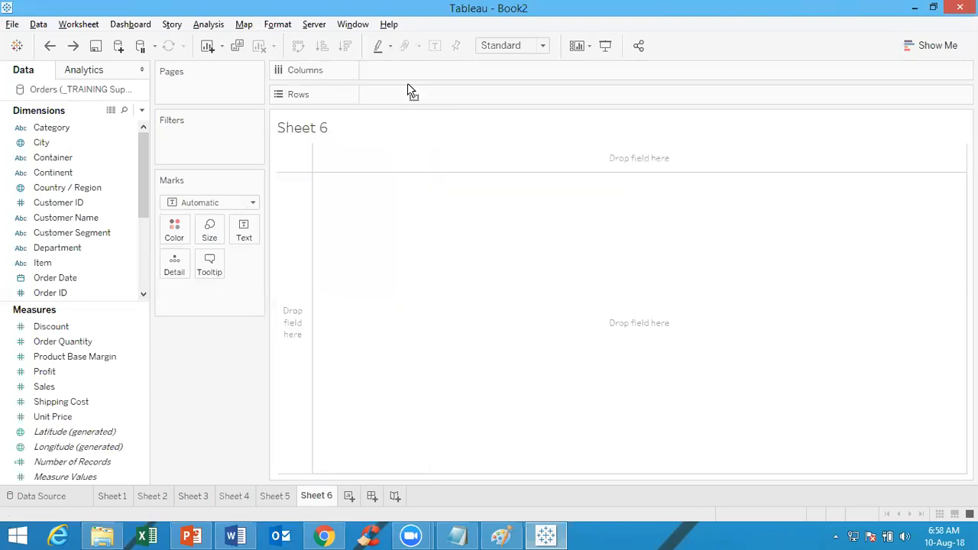
Place Category on Rows in Sheet 6 and nest Ship Mode after it
{"action": "left_click", "coordinate": [62, 130]}
{"action": "left_click_drag", "start_coordinate": [63, 133], "coordinate": [463, 105]}
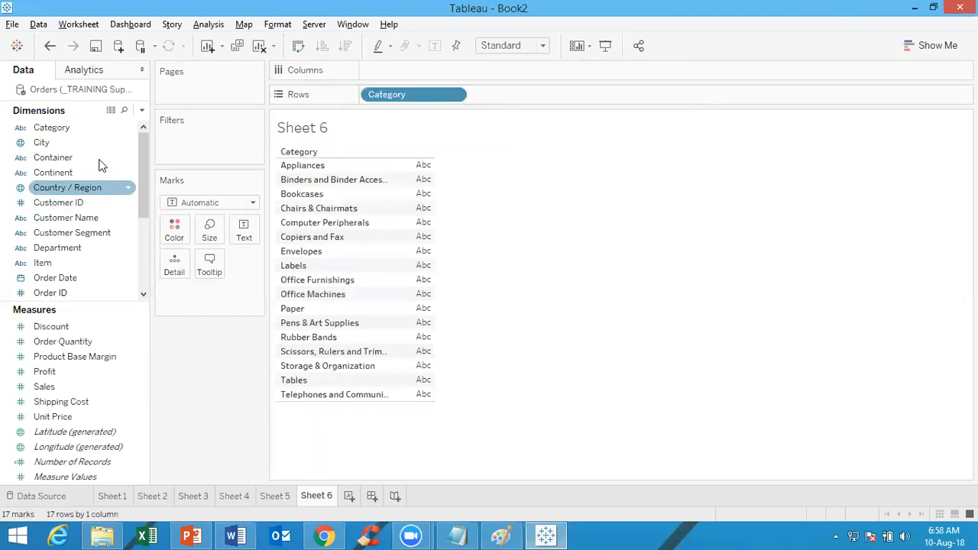
{"action": "left_click_drag", "start_coordinate": [146, 192], "coordinate": [143, 257]}
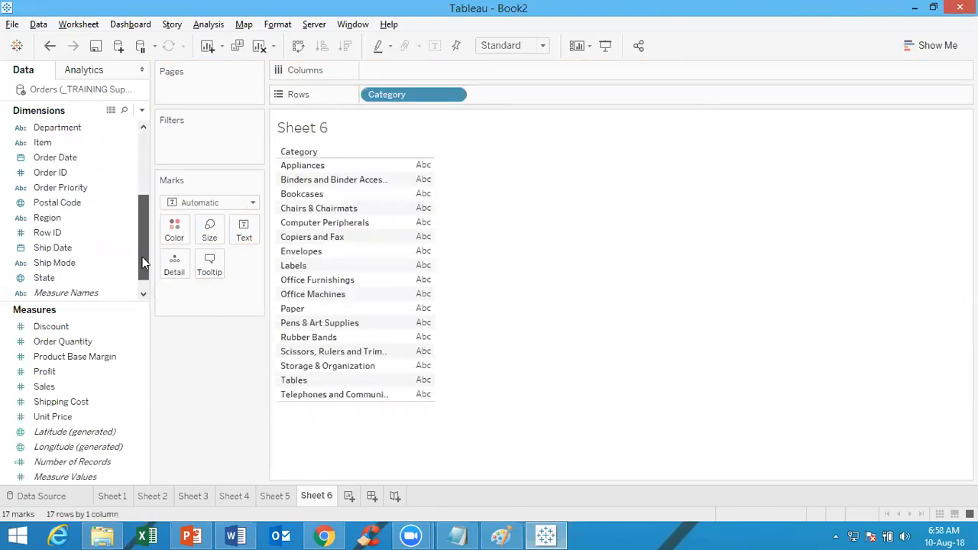
{"action": "left_click_drag", "start_coordinate": [67, 262], "coordinate": [590, 90]}
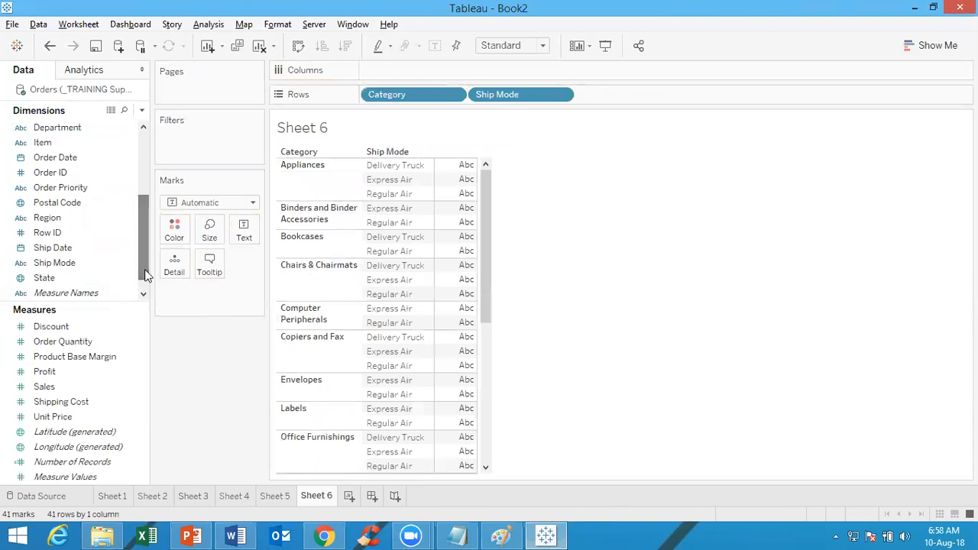
Chart summed Shipping Cost on Columns with Region placed before it, and show the mark labels
{"action": "left_click", "coordinate": [97, 406]}
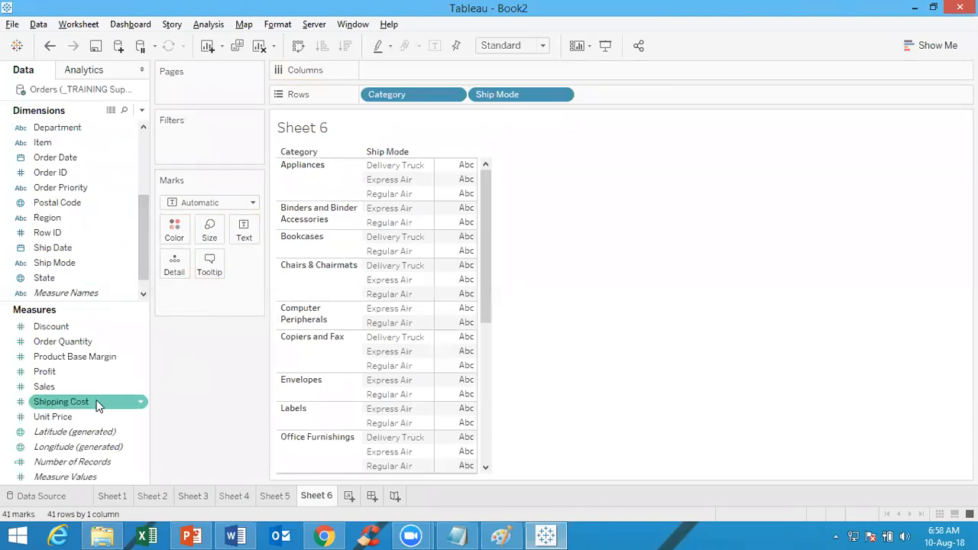
{"action": "left_click_drag", "start_coordinate": [95, 401], "coordinate": [449, 73]}
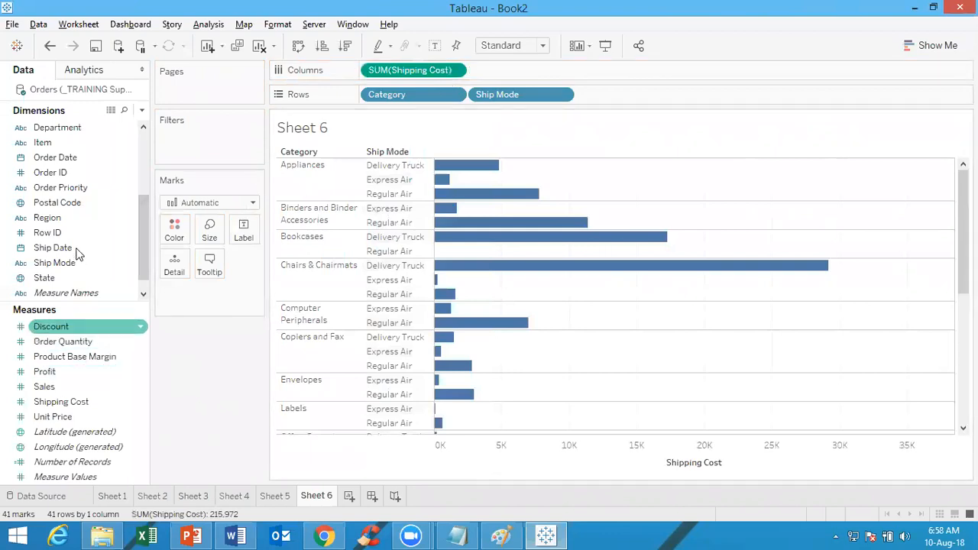
{"action": "left_click_drag", "start_coordinate": [71, 217], "coordinate": [584, 65]}
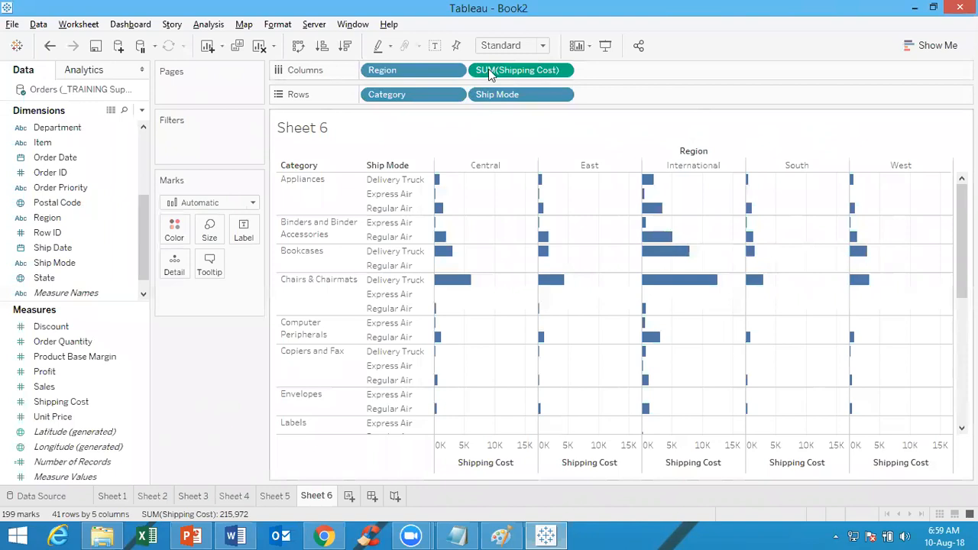
{"action": "left_click", "coordinate": [435, 46]}
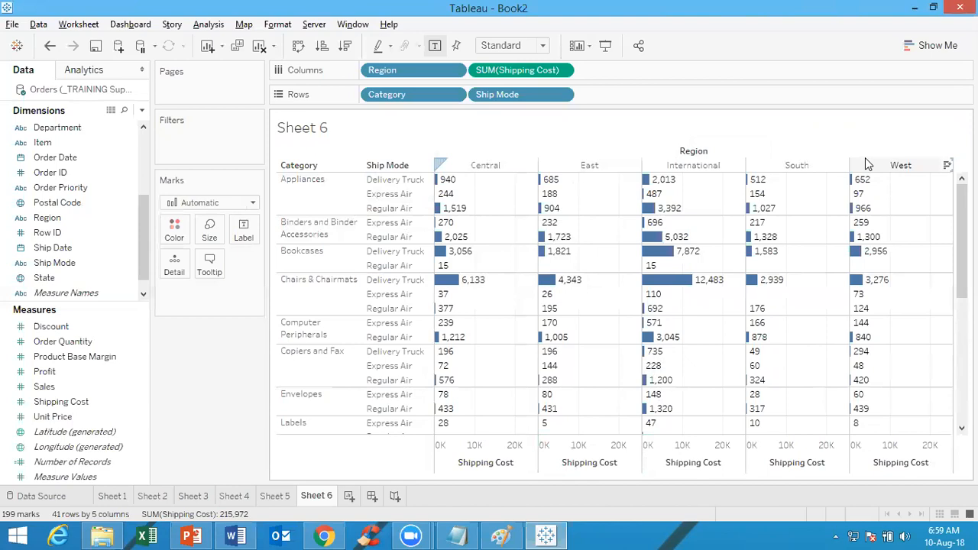
Create another blank worksheet after Sheet 6
{"action": "left_click", "coordinate": [348, 496]}
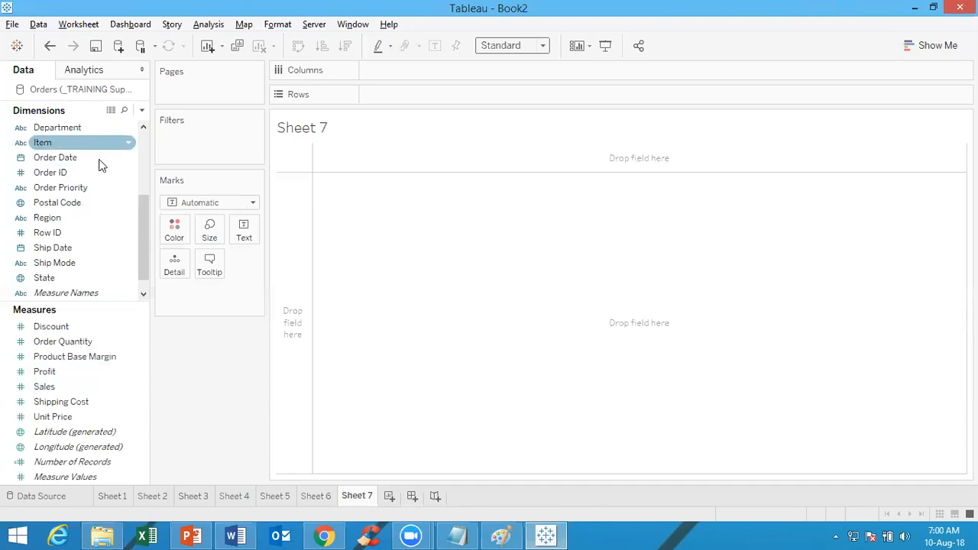
{"action": "left_click_drag", "start_coordinate": [142, 222], "coordinate": [148, 150]}
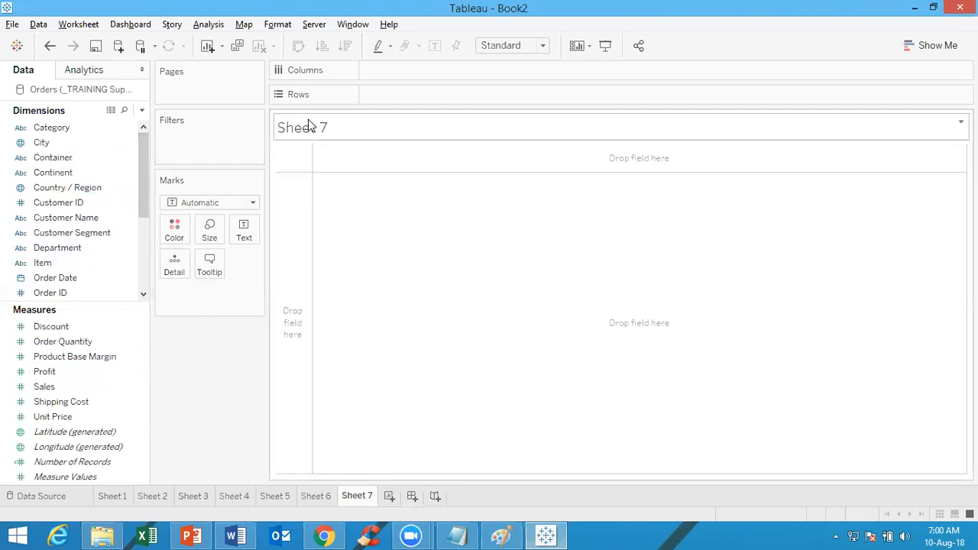
{"action": "left_click", "coordinate": [75, 190]}
{"action": "double_click", "coordinate": [75, 190]}
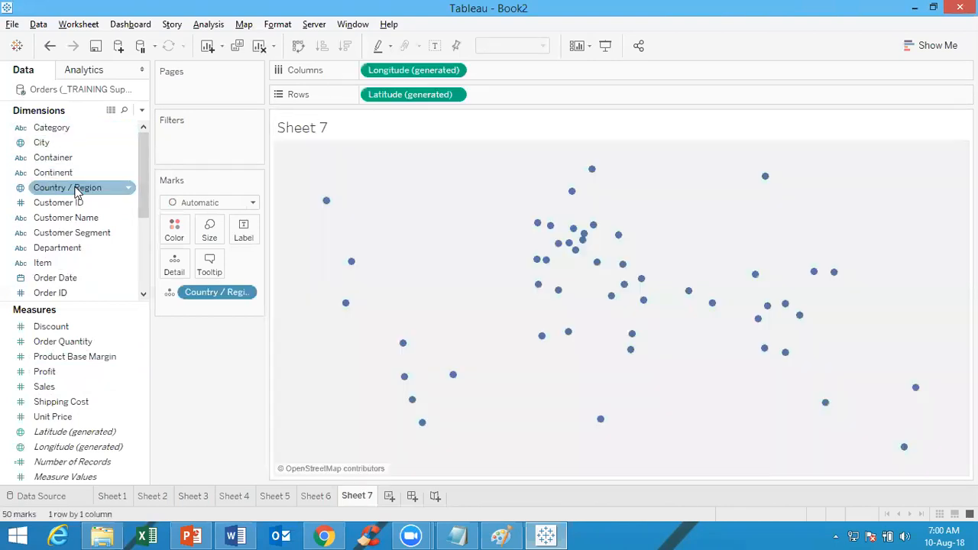
{"action": "key", "text": "ctrl+z"}
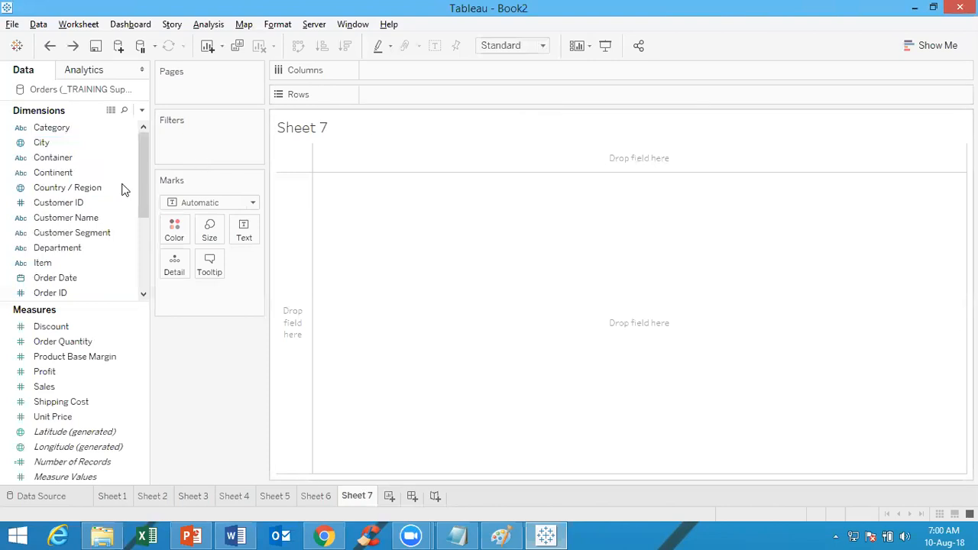
Place Country / Region on Rows in Sheet 7 and nest Department after it
{"action": "left_click_drag", "start_coordinate": [103, 192], "coordinate": [436, 94]}
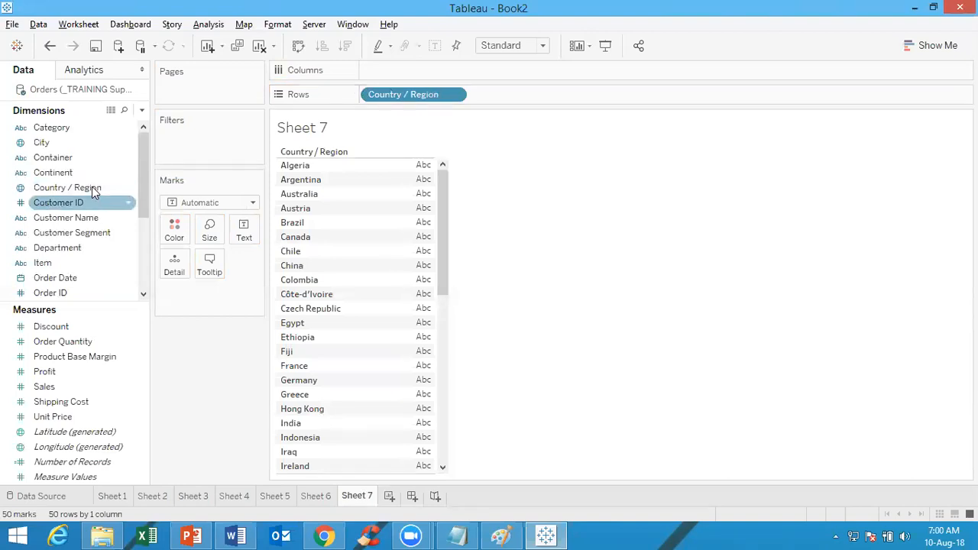
{"action": "left_click", "coordinate": [124, 249]}
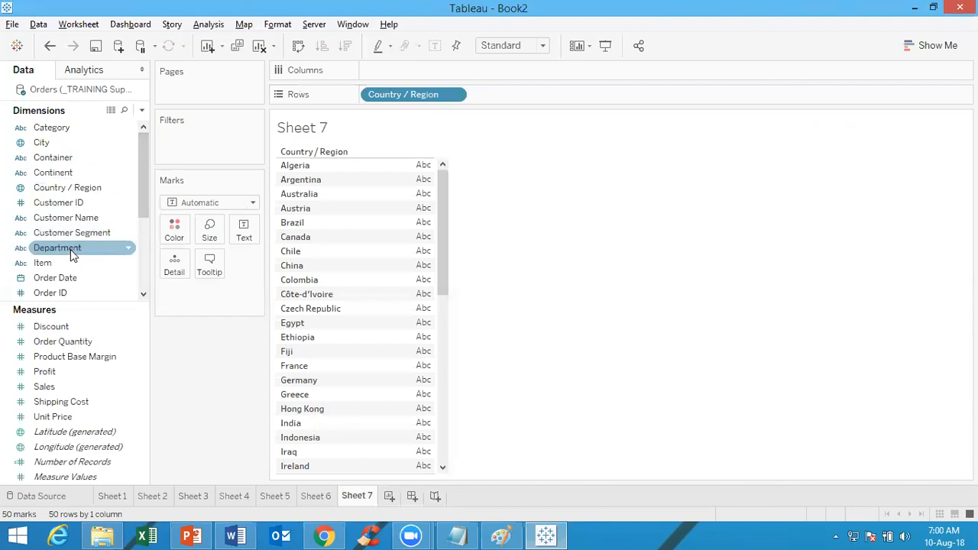
{"action": "left_click_drag", "start_coordinate": [398, 167], "coordinate": [581, 93]}
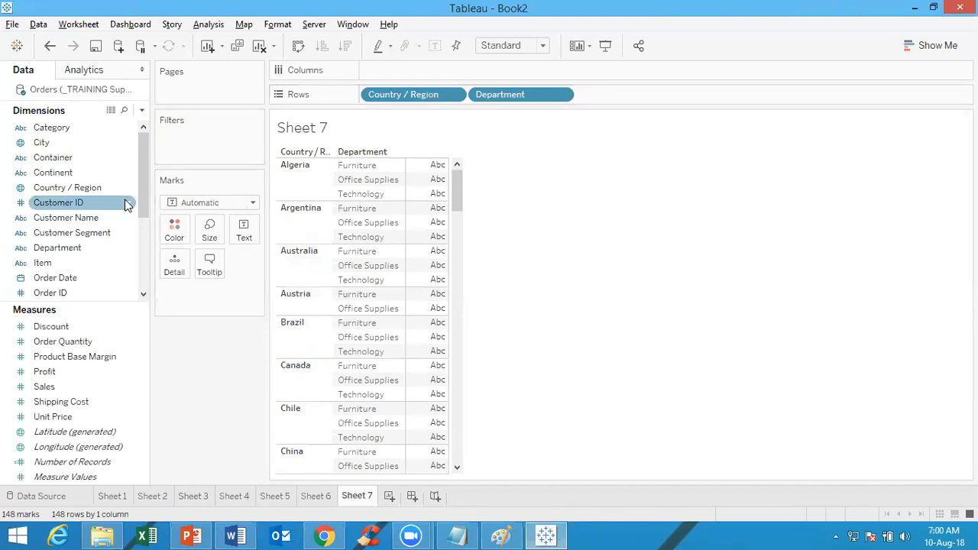
Add all members of Customer ID to Columns and convert the field to a Count (Distinct) measure
{"action": "left_click_drag", "start_coordinate": [127, 203], "coordinate": [602, 72]}
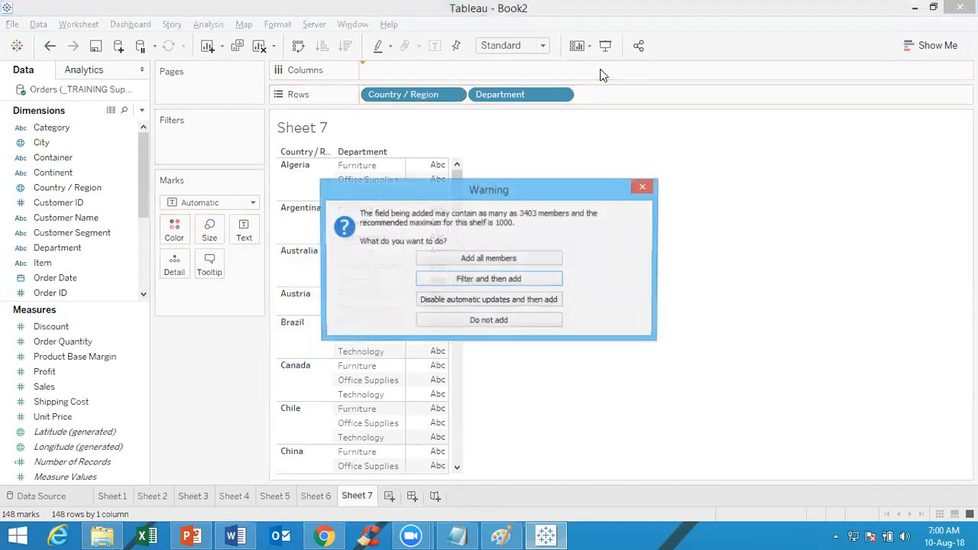
{"action": "left_click", "coordinate": [489, 260]}
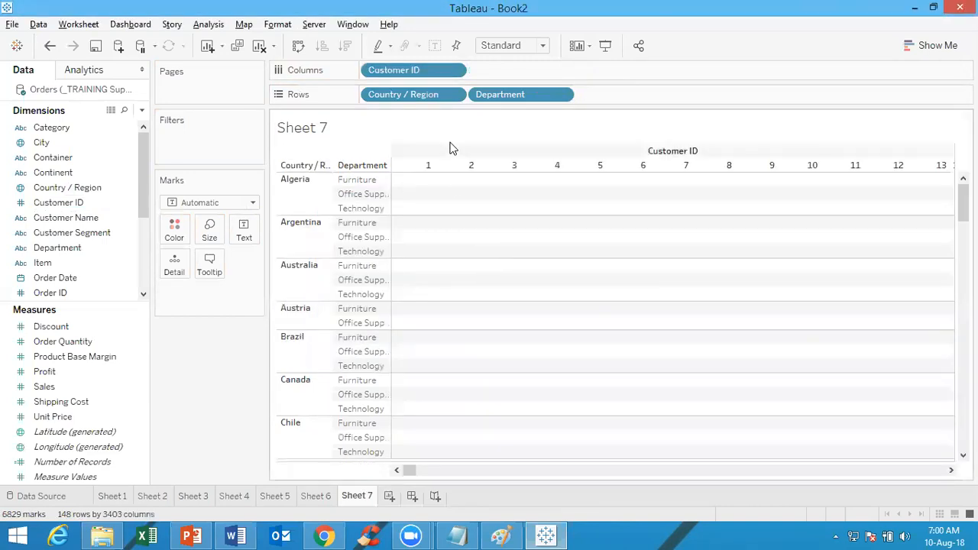
{"action": "left_click", "coordinate": [454, 70]}
{"action": "mouse_move", "coordinate": [448, 271]}
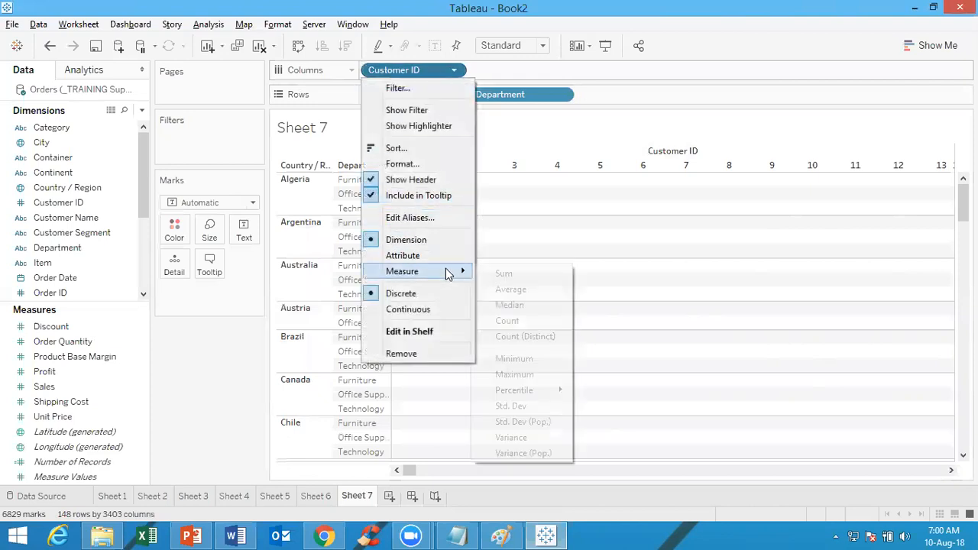
{"action": "left_click", "coordinate": [526, 338]}
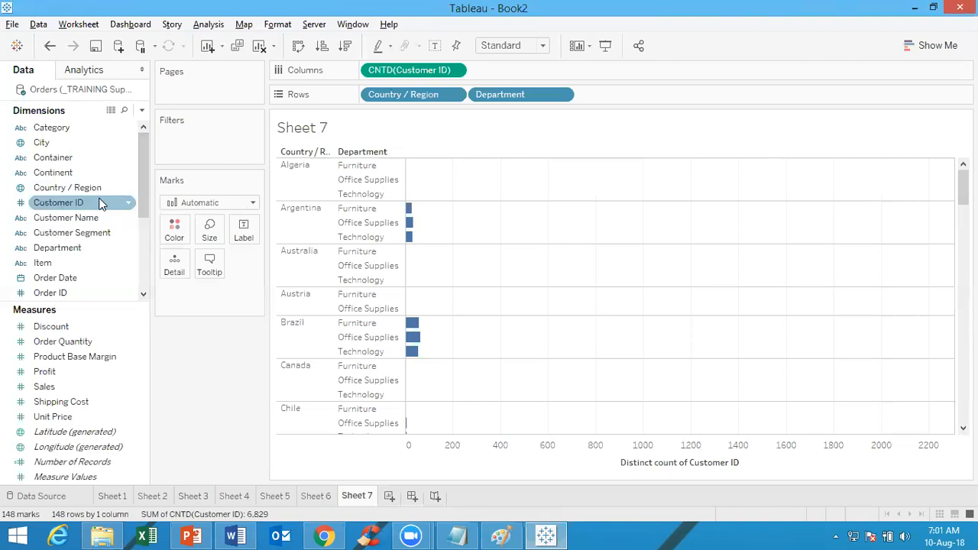
Color the bars by Customer ID, adding all members and aggregating the field as Count (Distinct)
{"action": "left_click_drag", "start_coordinate": [57, 205], "coordinate": [170, 226]}
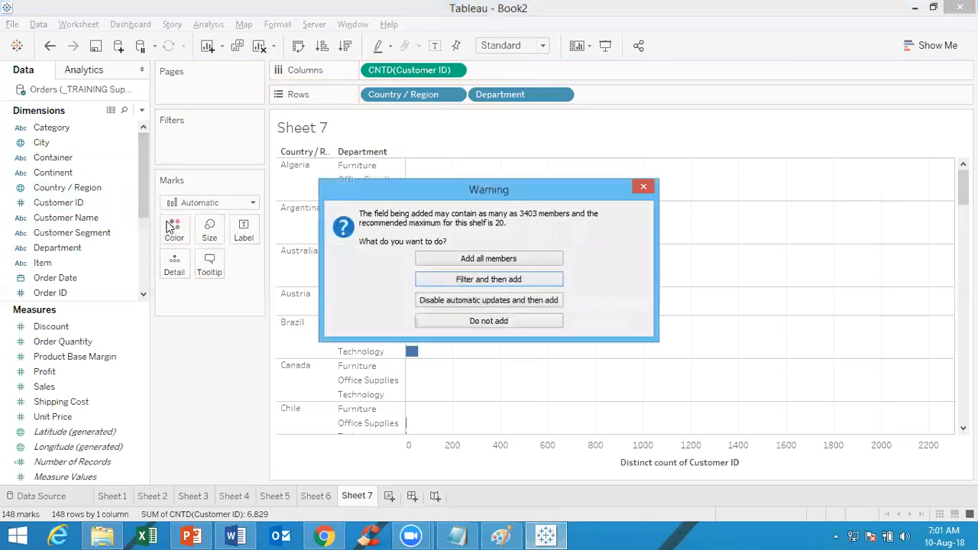
{"action": "left_click", "coordinate": [528, 258]}
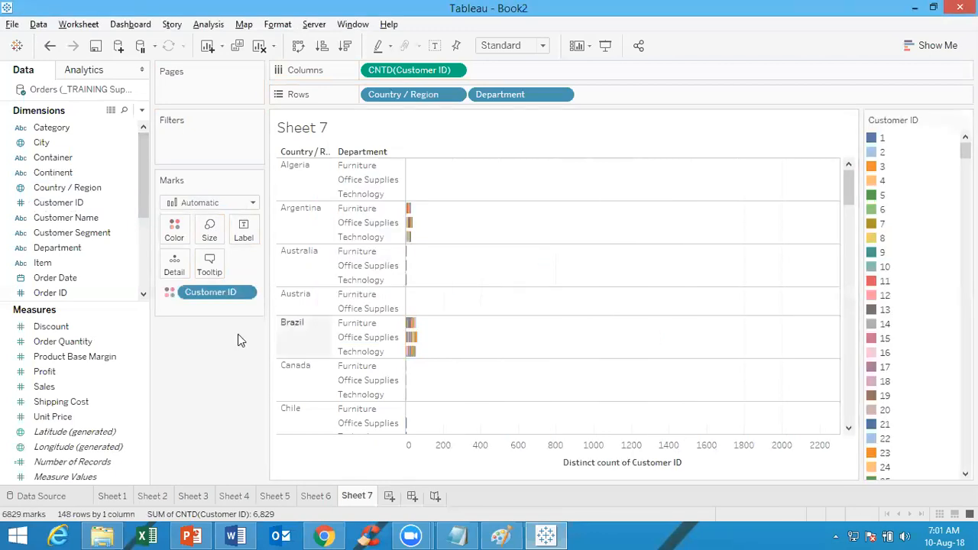
{"action": "left_click", "coordinate": [249, 292]}
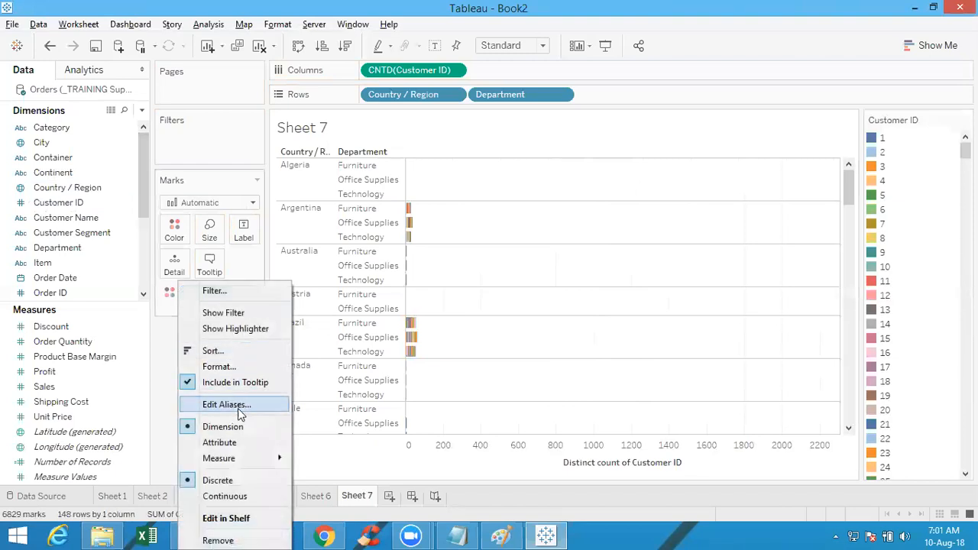
{"action": "mouse_move", "coordinate": [260, 457]}
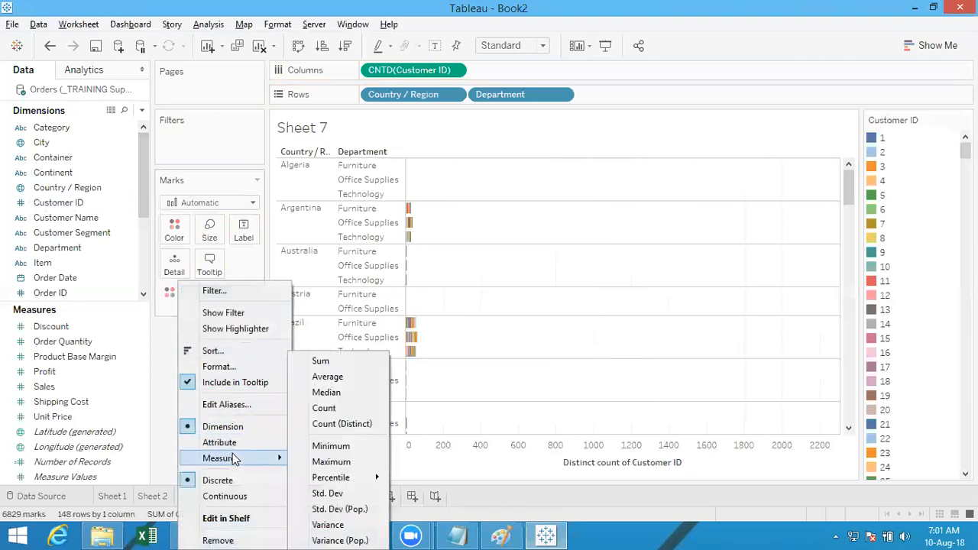
{"action": "left_click", "coordinate": [340, 425]}
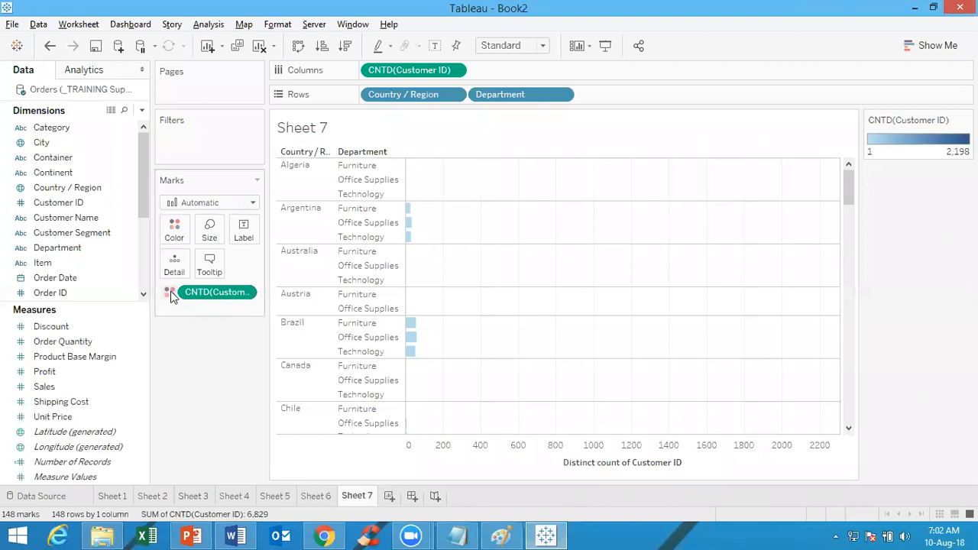
Reverse the color palette of the distinct Customer ID count
{"action": "left_click", "coordinate": [174, 231]}
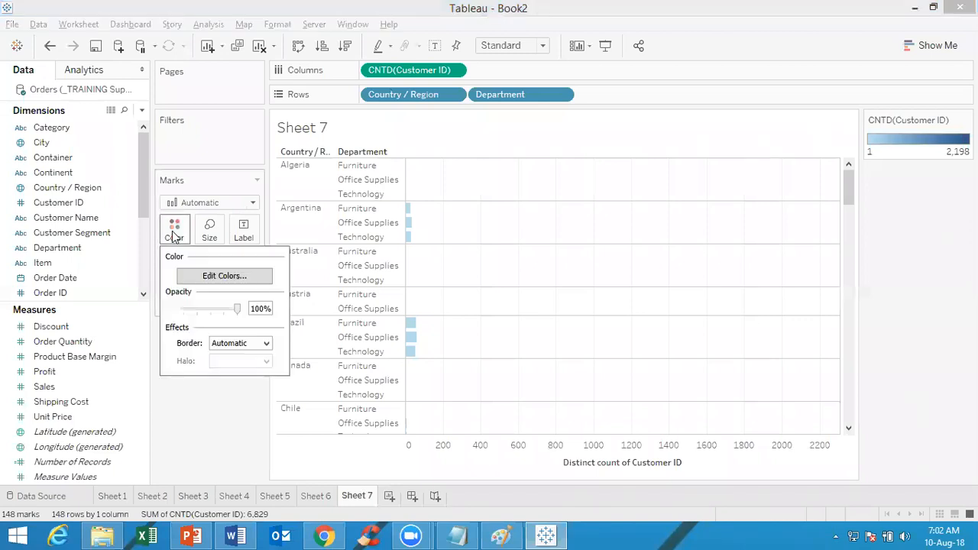
{"action": "left_click", "coordinate": [215, 276]}
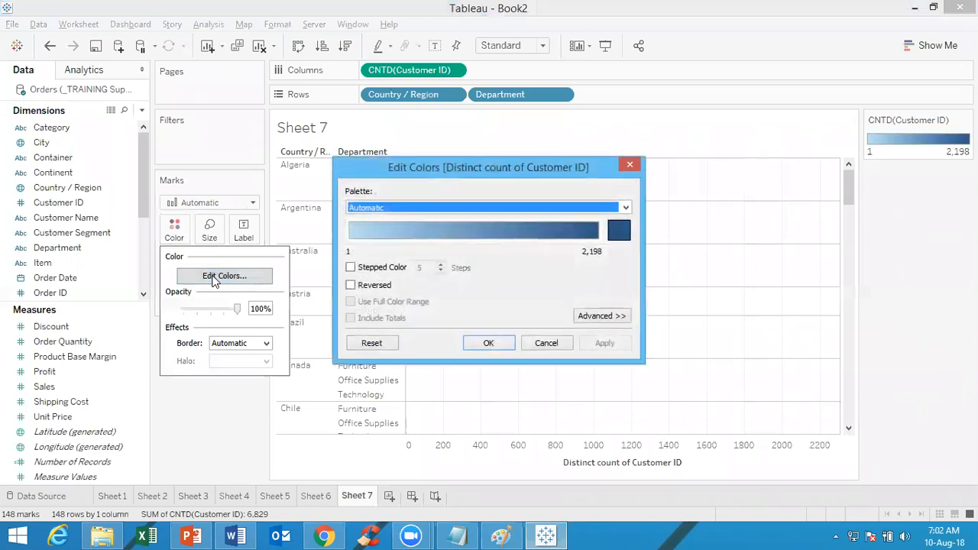
{"action": "left_click", "coordinate": [351, 285]}
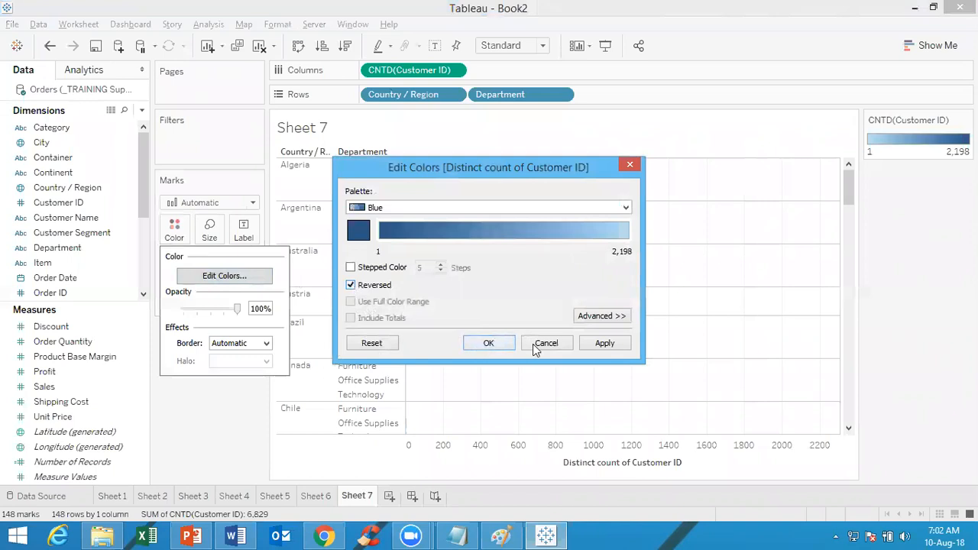
{"action": "left_click", "coordinate": [598, 346]}
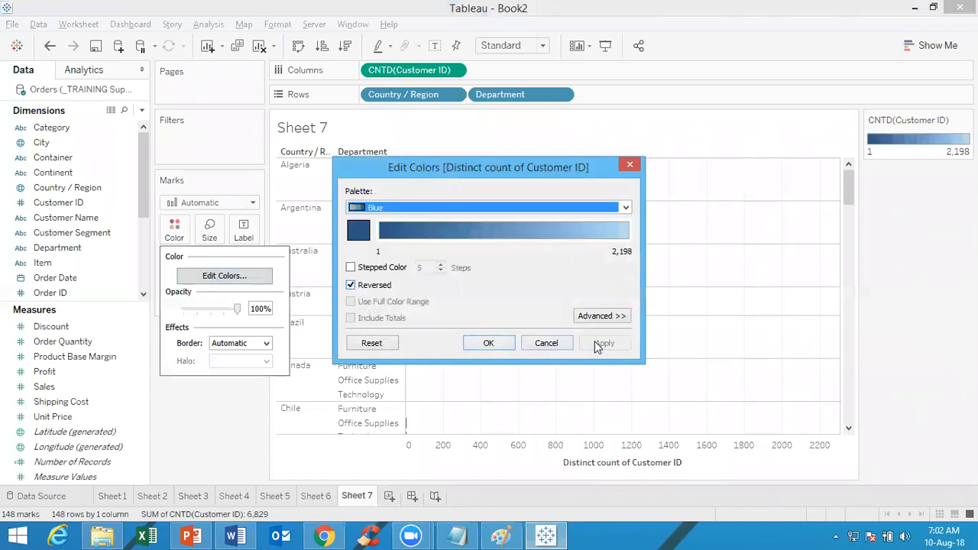
{"action": "left_click", "coordinate": [489, 343]}
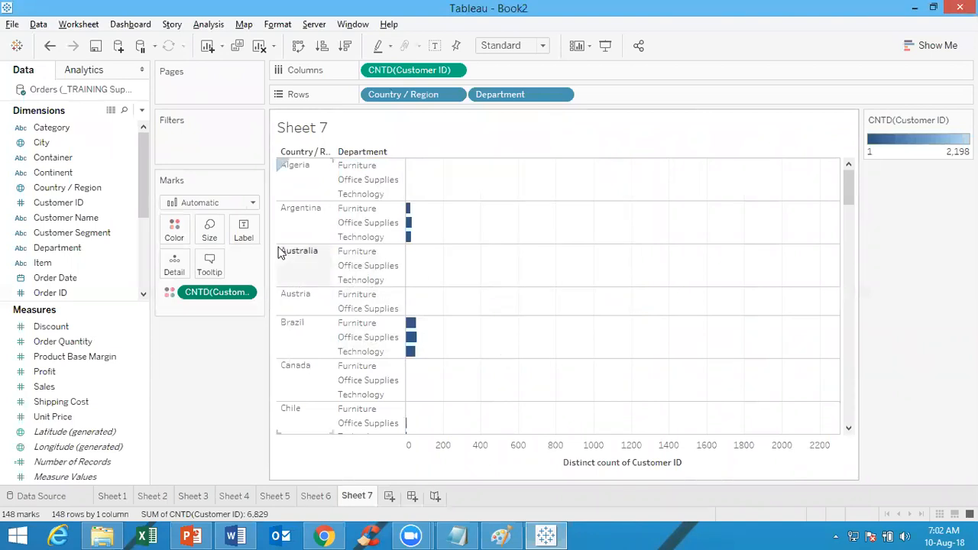
Place Customer Segment before the distinct count on Columns and convert the view to a text table with Country / Region ahead of Department
{"action": "left_click_drag", "start_coordinate": [79, 231], "coordinate": [363, 71]}
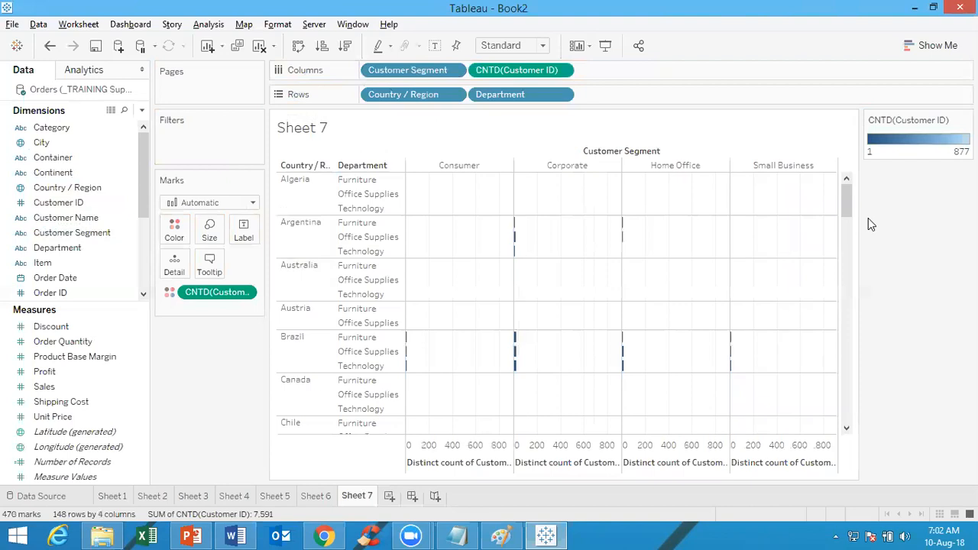
{"action": "left_click", "coordinate": [939, 44]}
{"action": "left_click", "coordinate": [855, 86]}
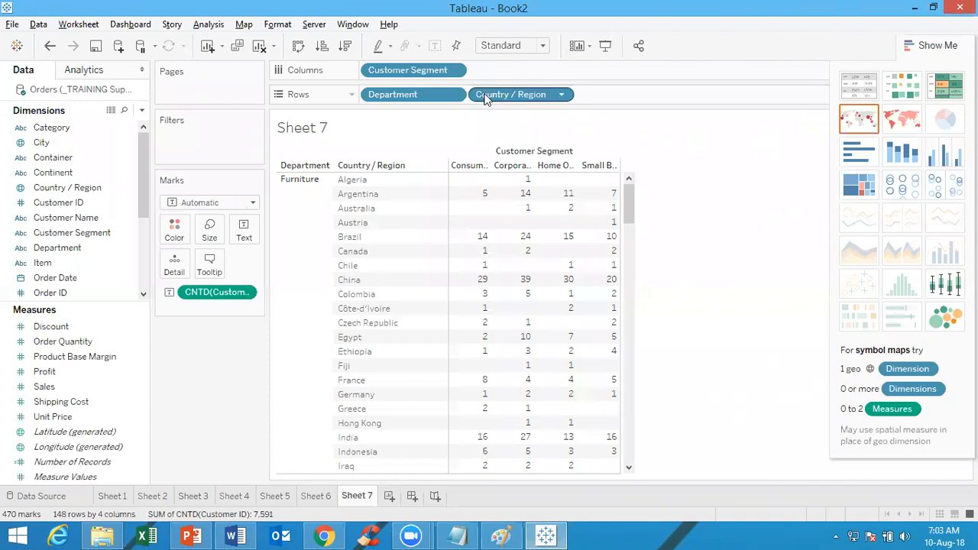
{"action": "left_click_drag", "start_coordinate": [449, 94], "coordinate": [618, 97]}
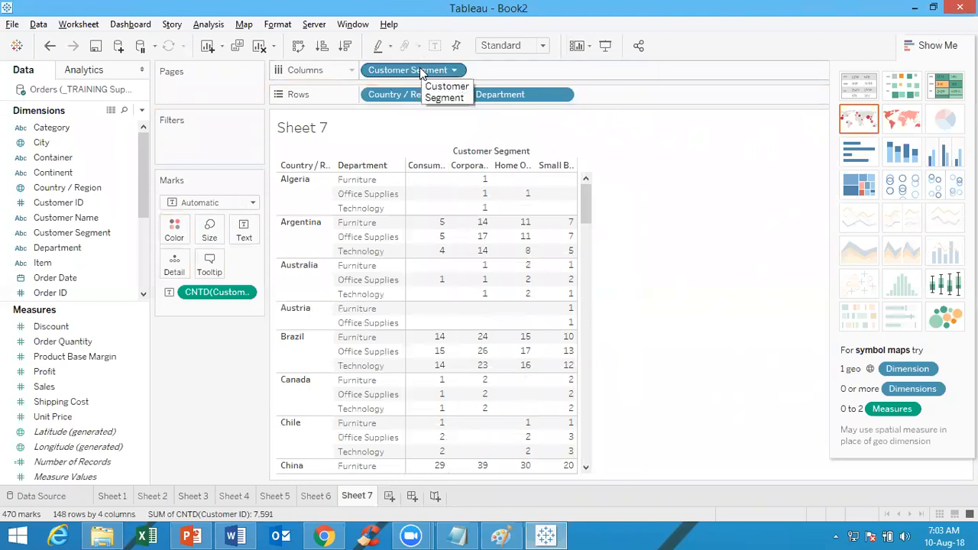
Try the text table without Customer Segment on Columns, and undo the removal
{"action": "left_click_drag", "start_coordinate": [420, 71], "coordinate": [483, 43]}
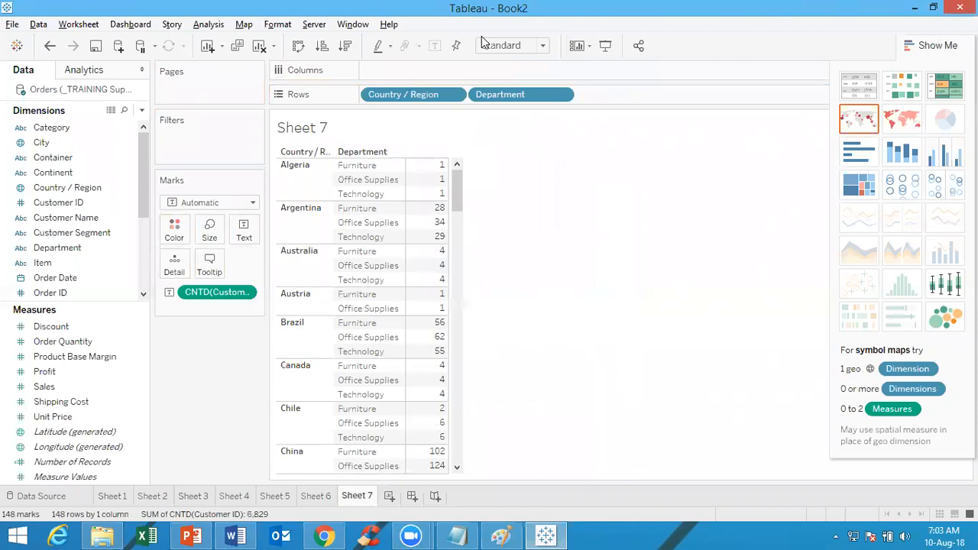
{"action": "key", "text": "ctrl+z"}
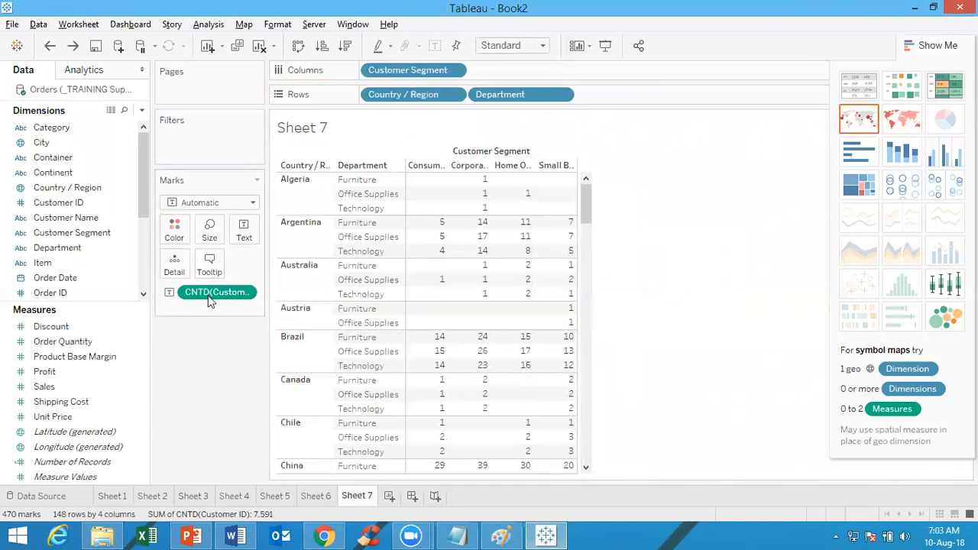
Move the distinct count of Customer ID from the text marks to Columns after Customer Segment, and hide the chart suggestions
{"action": "mouse_move", "coordinate": [211, 297]}
{"action": "left_mouse_down"}
{"action": "mouse_move", "coordinate": [623, 90]}
{"action": "mouse_move", "coordinate": [567, 76]}
{"action": "left_mouse_up"}
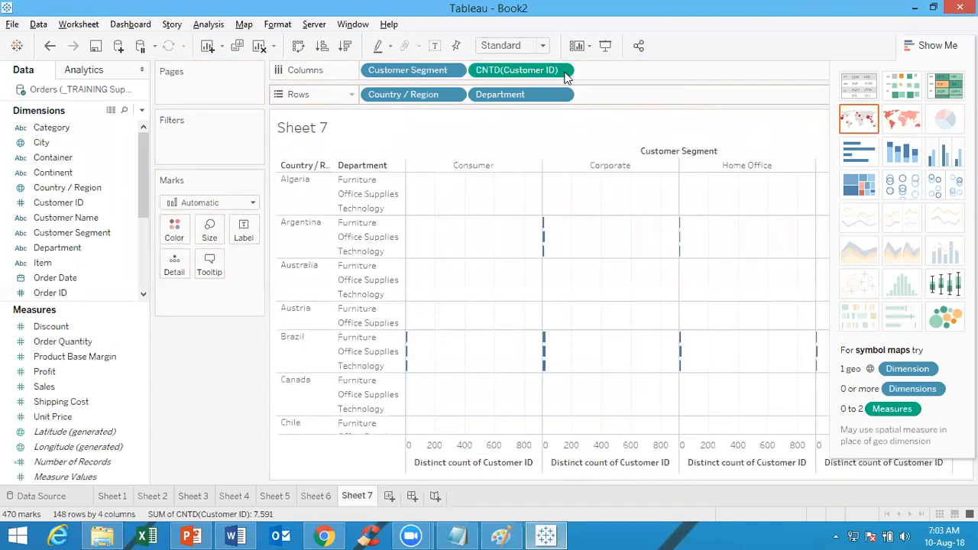
{"action": "left_click", "coordinate": [951, 46]}
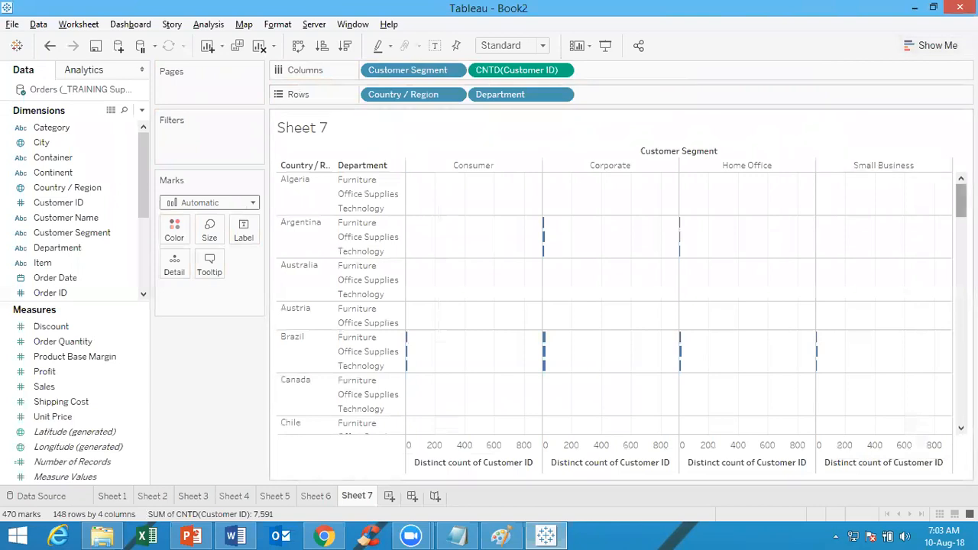
Show a Country / Region filter, keep only United States of America selected, and show the mark labels
{"action": "left_click_drag", "start_coordinate": [962, 212], "coordinate": [962, 406]}
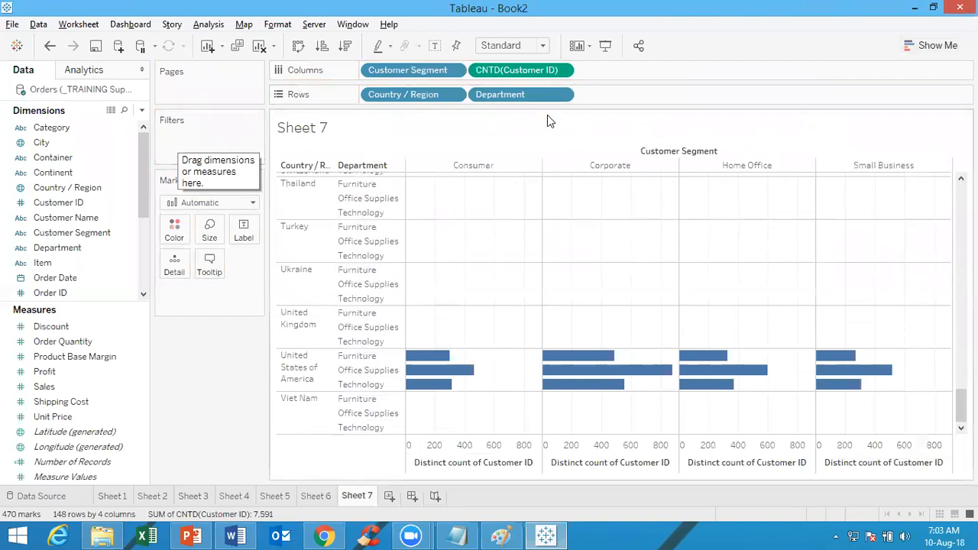
{"action": "left_click", "coordinate": [451, 94]}
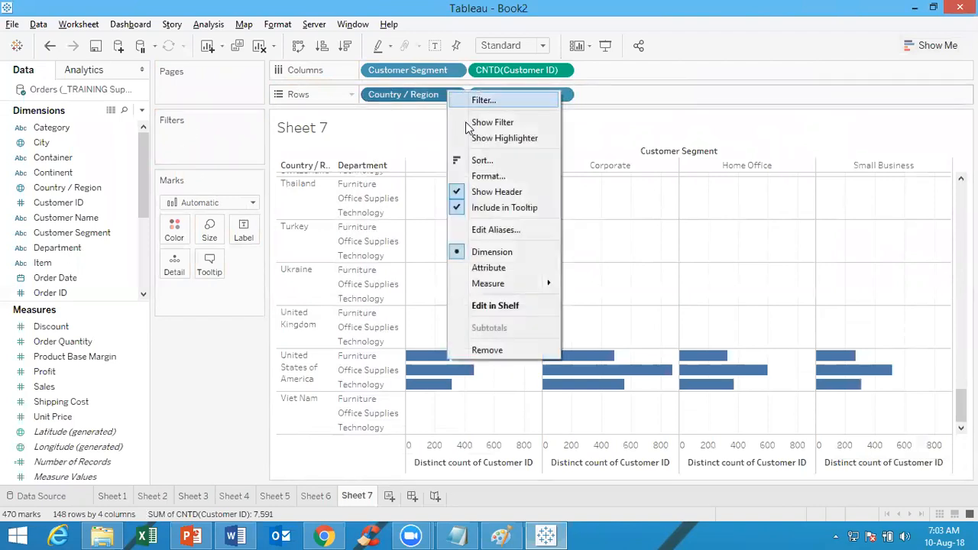
{"action": "left_click", "coordinate": [479, 124]}
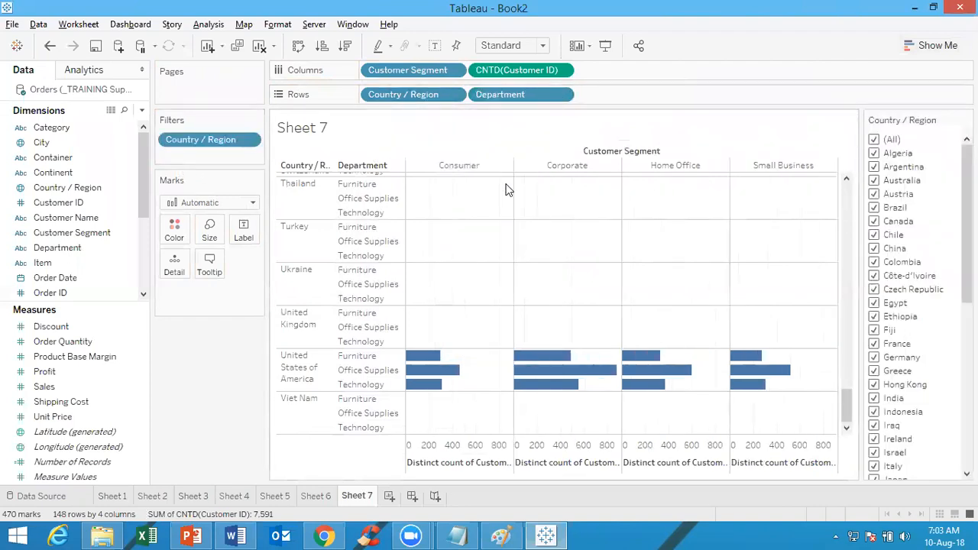
{"action": "left_click", "coordinate": [875, 139]}
{"action": "scroll", "coordinate": [887, 455], "scroll_direction": "down", "scroll_amount": 8}
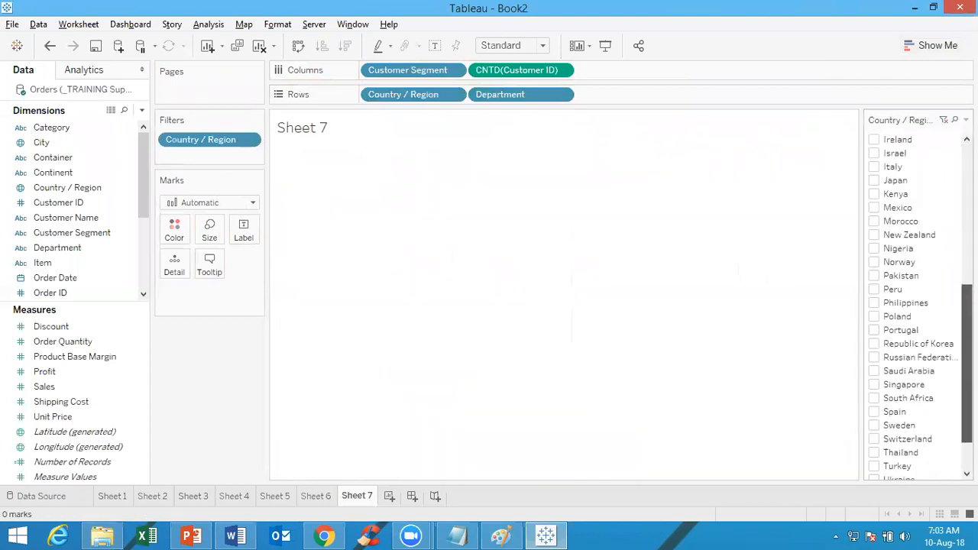
{"action": "left_click", "coordinate": [876, 453]}
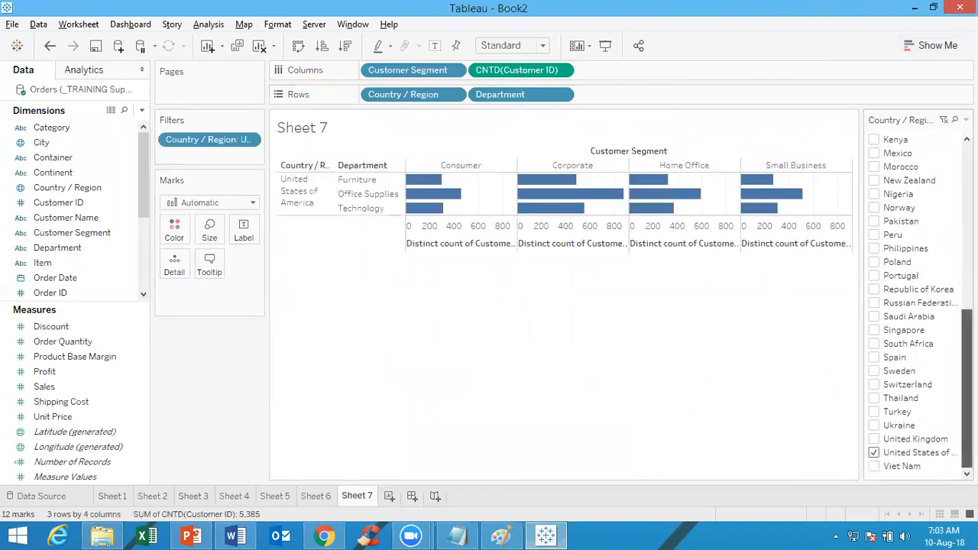
{"action": "scroll", "coordinate": [925, 191], "scroll_direction": "up", "scroll_amount": 8}
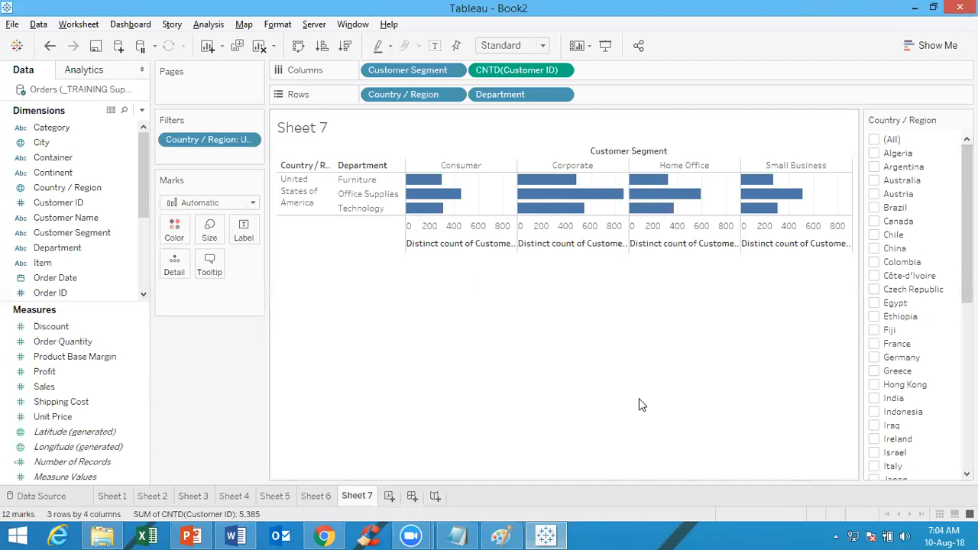
{"action": "left_click", "coordinate": [436, 47]}
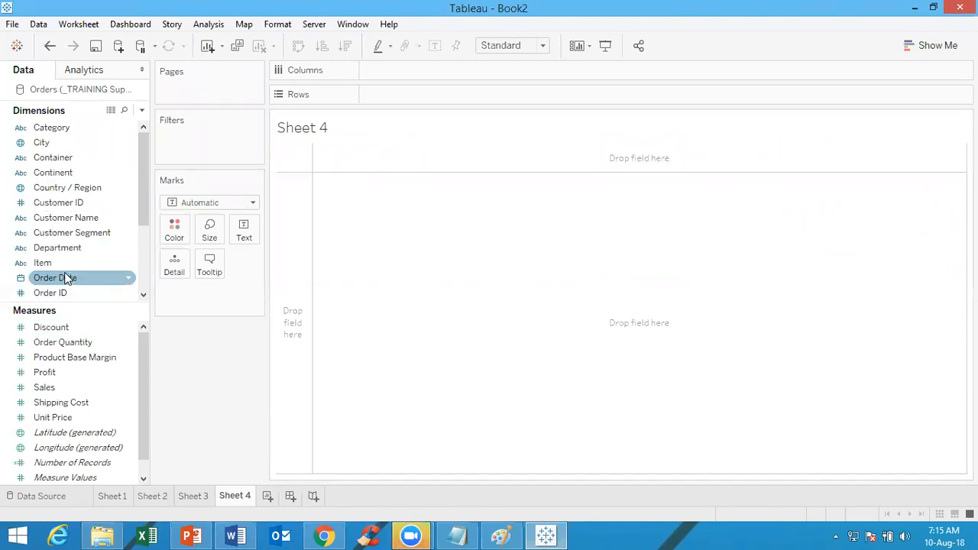
Place Order Date by year on Rows in Sheet 4 and nest a second Order Date after it at month level
{"action": "left_click_drag", "start_coordinate": [65, 284], "coordinate": [545, 100]}
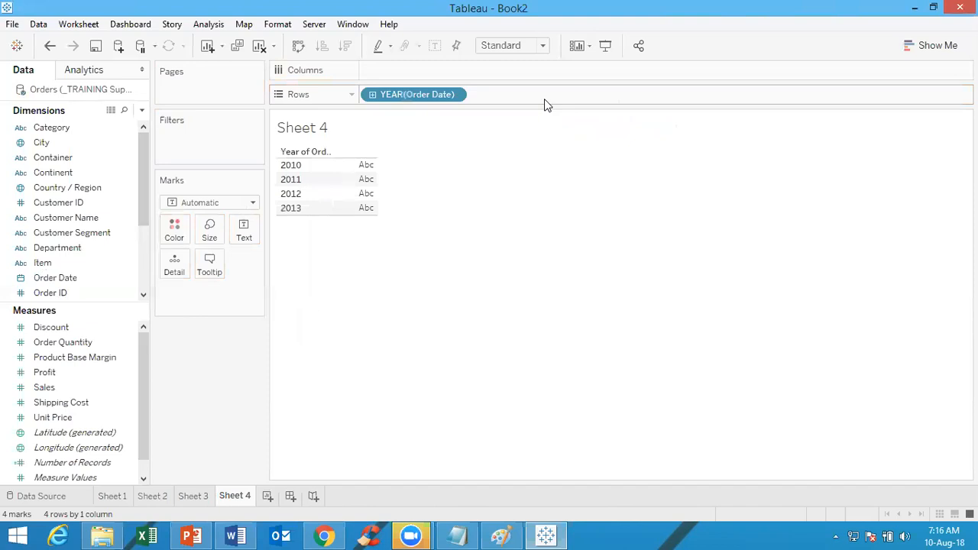
{"action": "left_click_drag", "start_coordinate": [72, 277], "coordinate": [585, 91]}
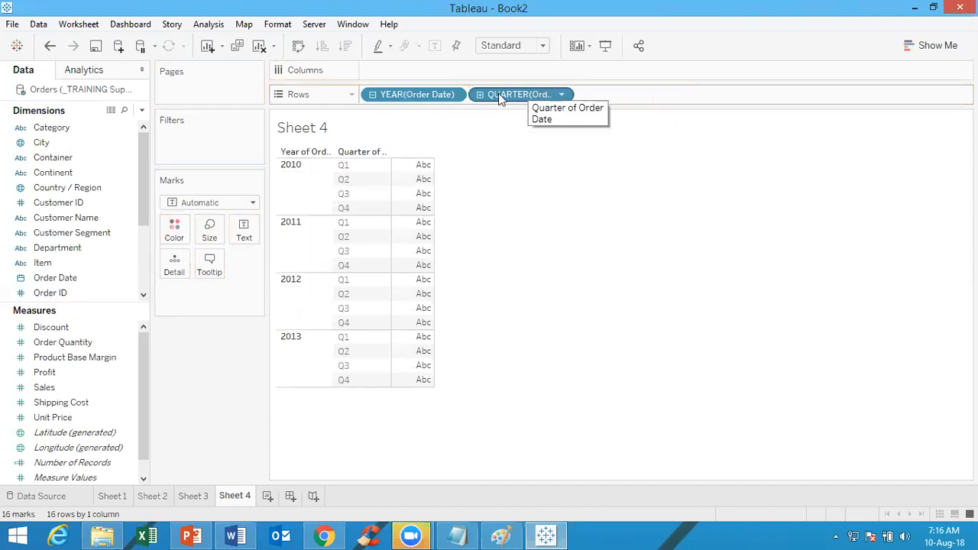
{"action": "left_click", "coordinate": [559, 94]}
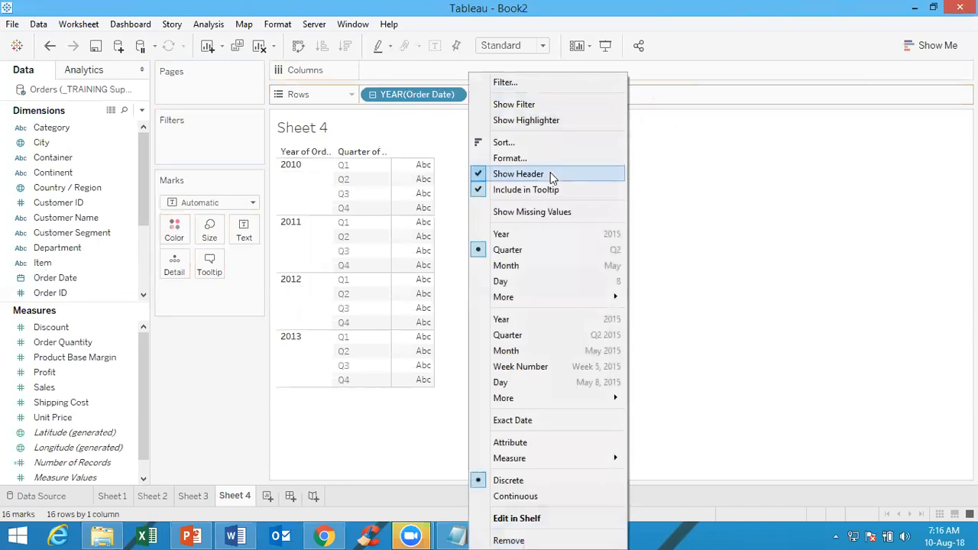
{"action": "left_click", "coordinate": [526, 265]}
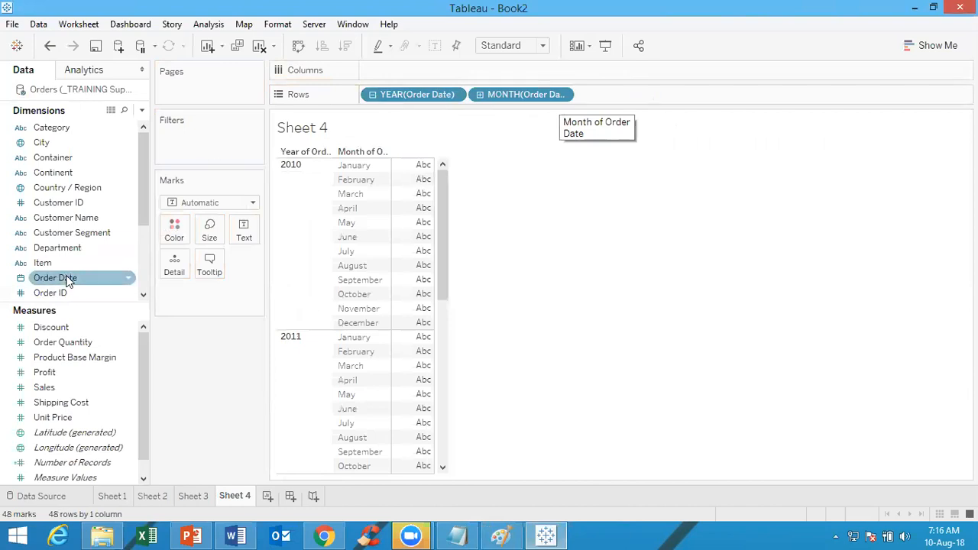
Nest Item after the Order Date month on Rows and place Discount on Columns aggregated as Average
{"action": "left_click_drag", "start_coordinate": [66, 265], "coordinate": [657, 96]}
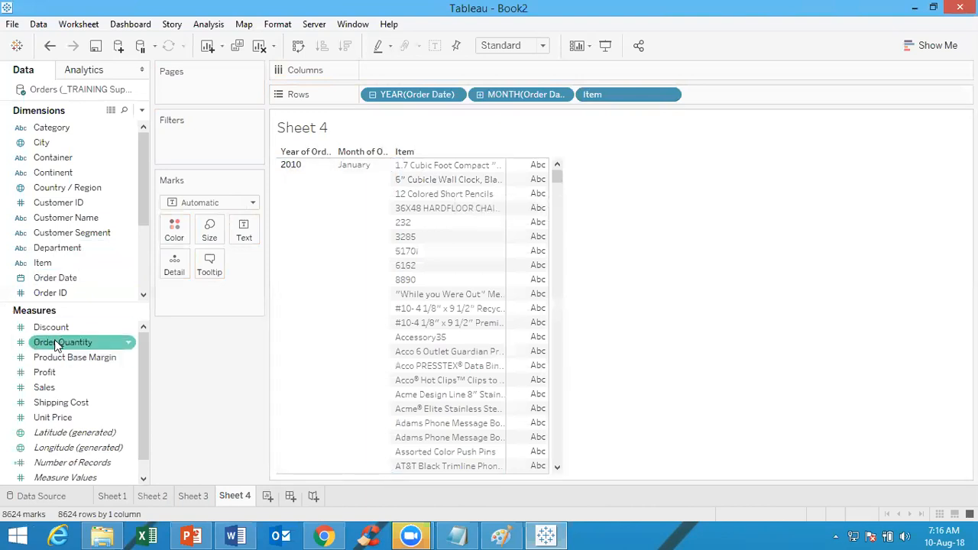
{"action": "left_click_drag", "start_coordinate": [57, 334], "coordinate": [453, 74]}
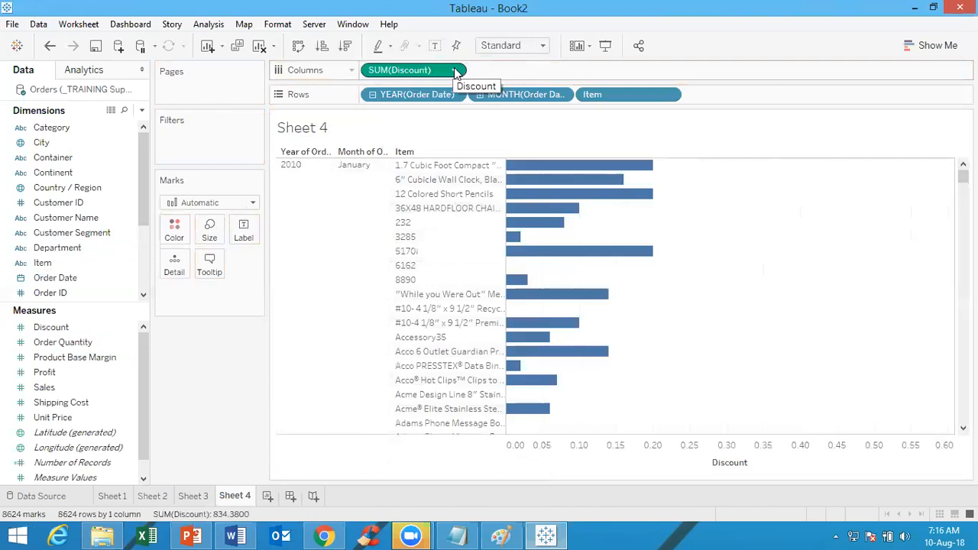
{"action": "left_click", "coordinate": [455, 71]}
{"action": "mouse_move", "coordinate": [458, 217]}
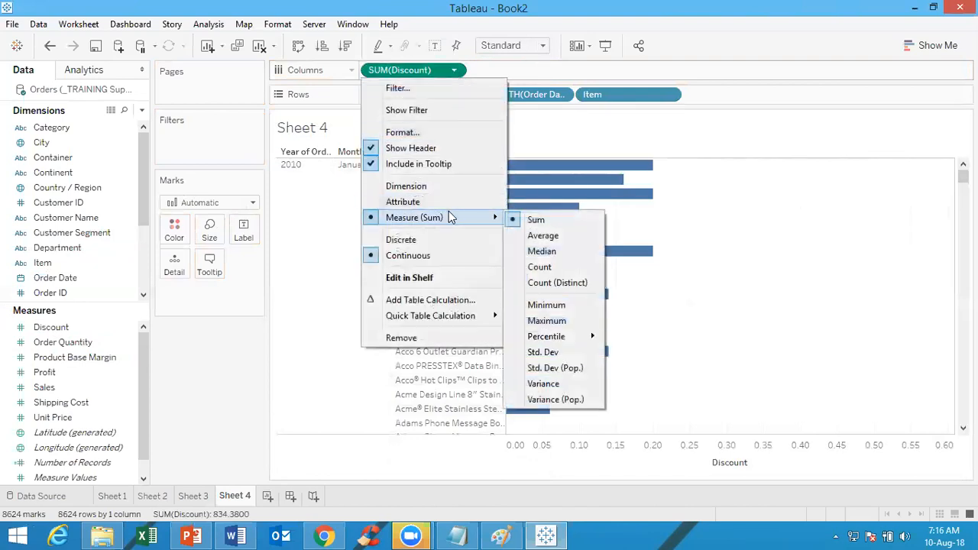
{"action": "left_click", "coordinate": [540, 237]}
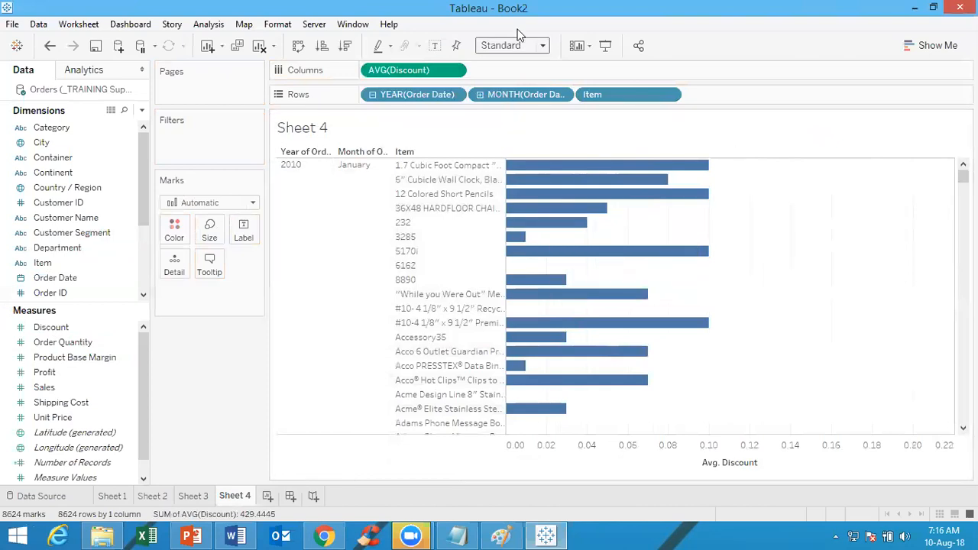
Show the mark labels and set Discount's default number format to Percentage with 1 decimal place
{"action": "left_click", "coordinate": [435, 46]}
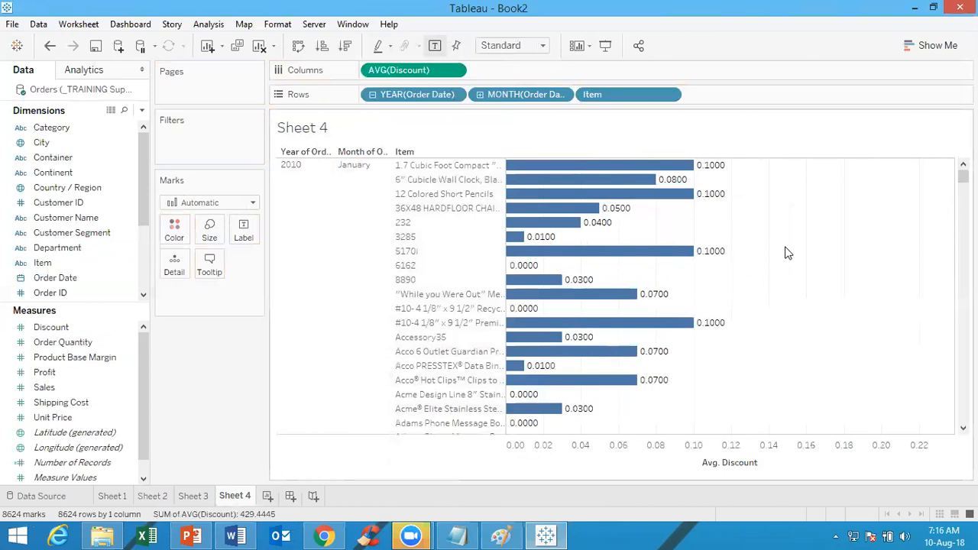
{"action": "mouse_move", "coordinate": [715, 206]}
{"action": "mouse_move", "coordinate": [701, 165]}
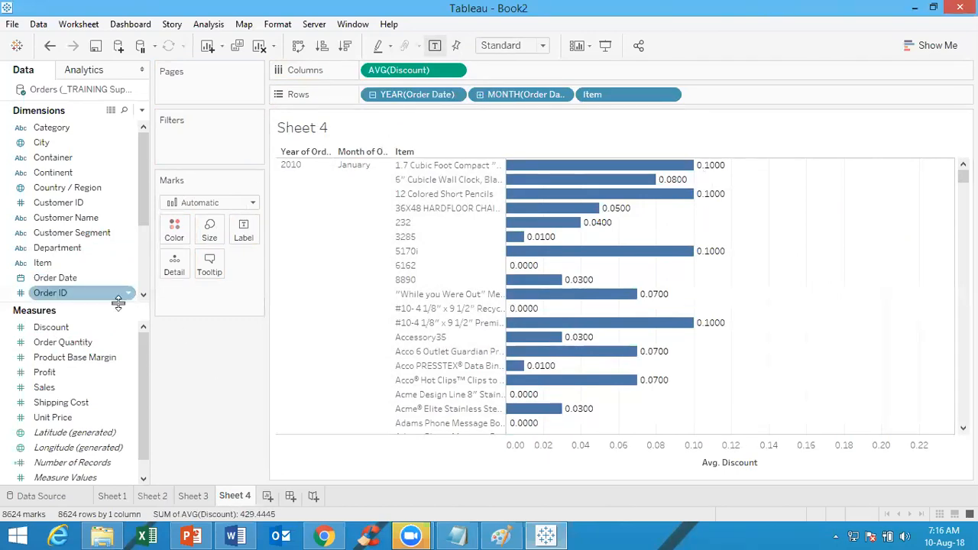
{"action": "right_click", "coordinate": [100, 327]}
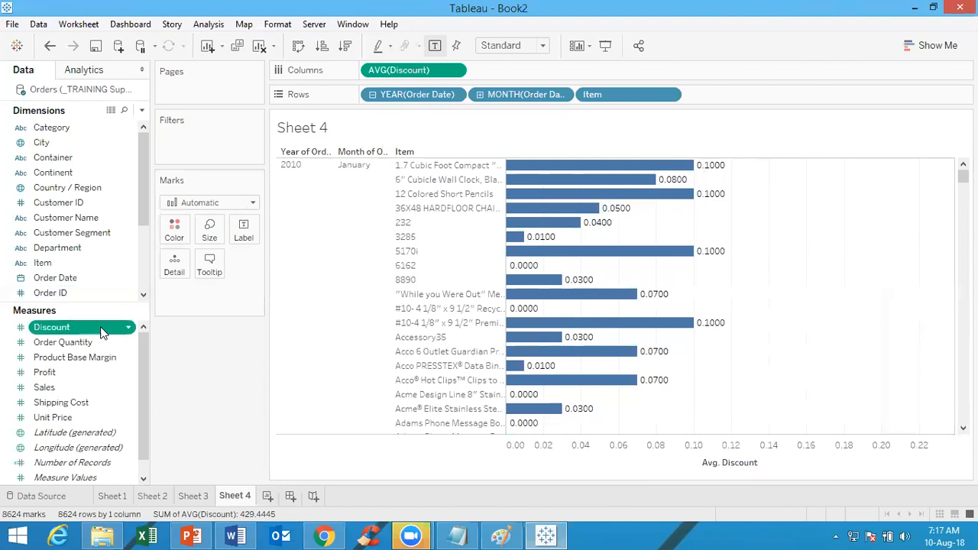
{"action": "mouse_move", "coordinate": [178, 247]}
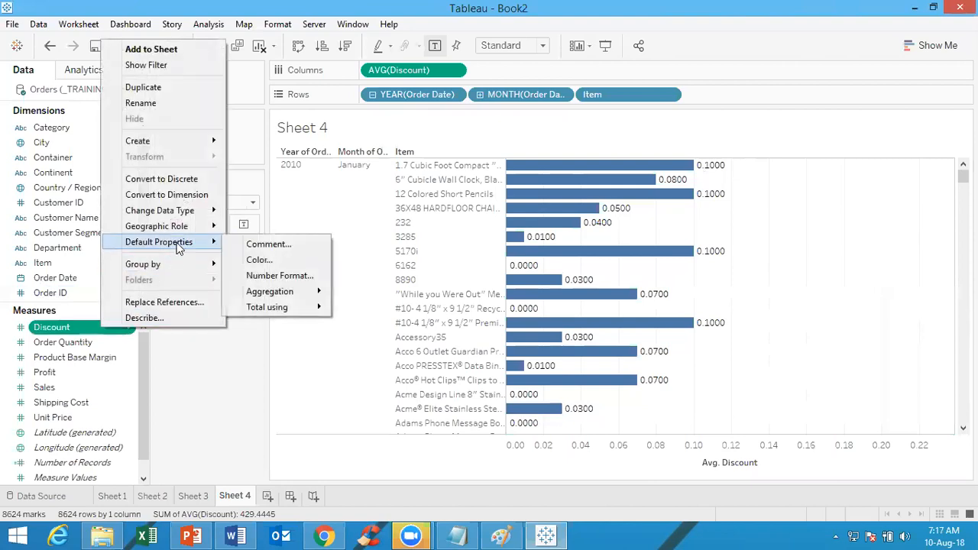
{"action": "left_click", "coordinate": [271, 276]}
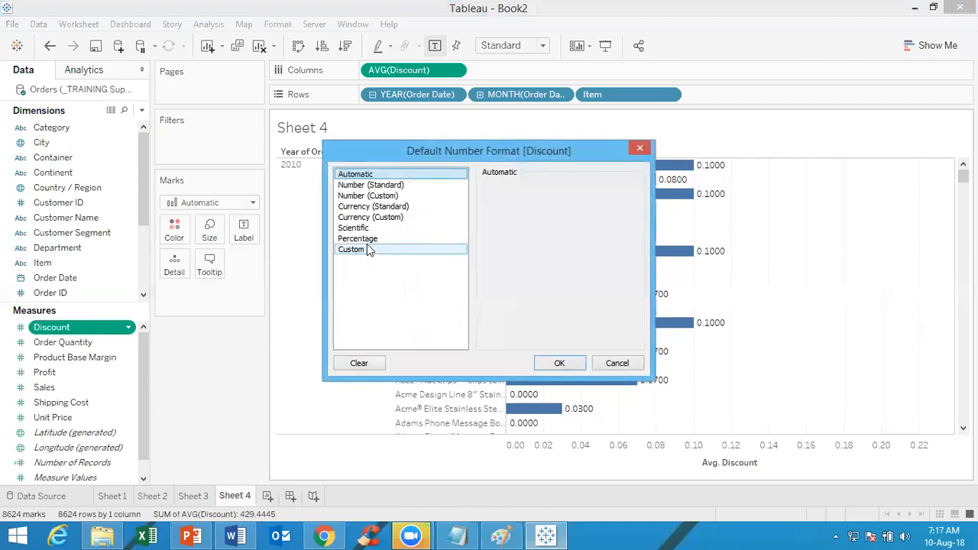
{"action": "left_click", "coordinate": [370, 239]}
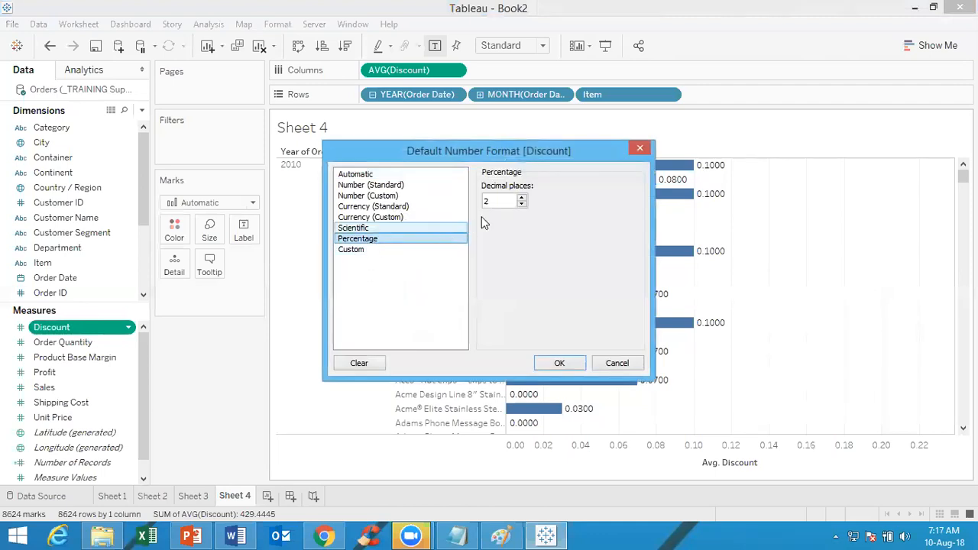
{"action": "left_click", "coordinate": [521, 204]}
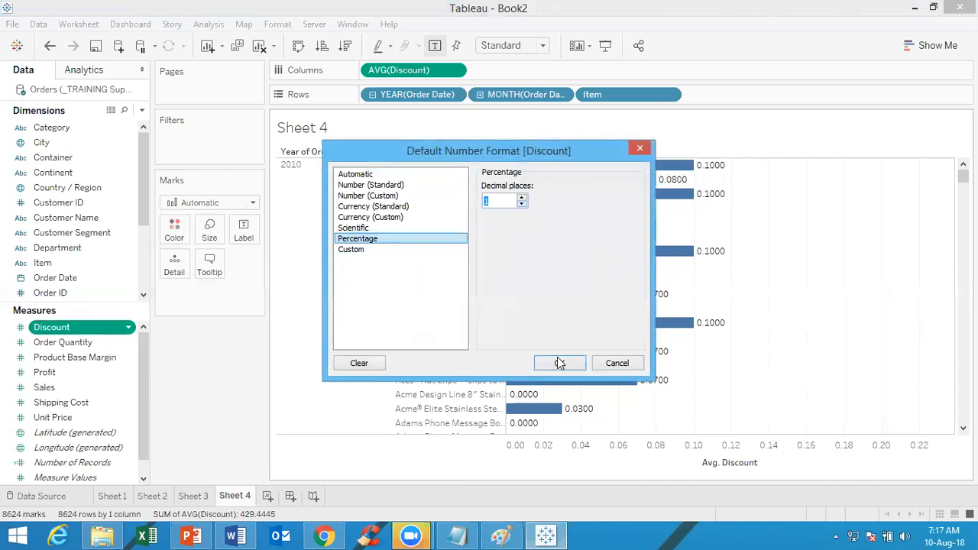
{"action": "left_click", "coordinate": [559, 363]}
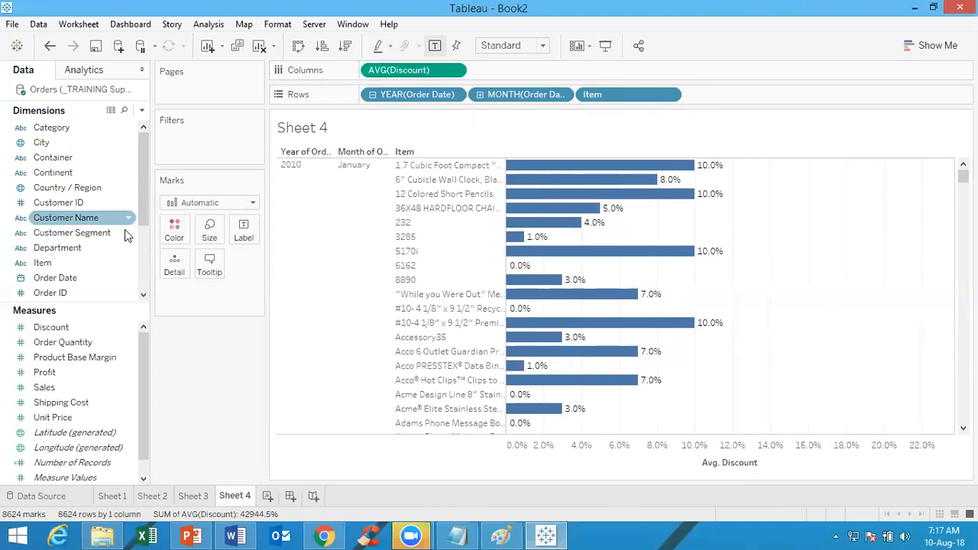
Place Department and Continent on Columns ahead of the average Discount as small multiples
{"action": "left_click_drag", "start_coordinate": [103, 246], "coordinate": [377, 74]}
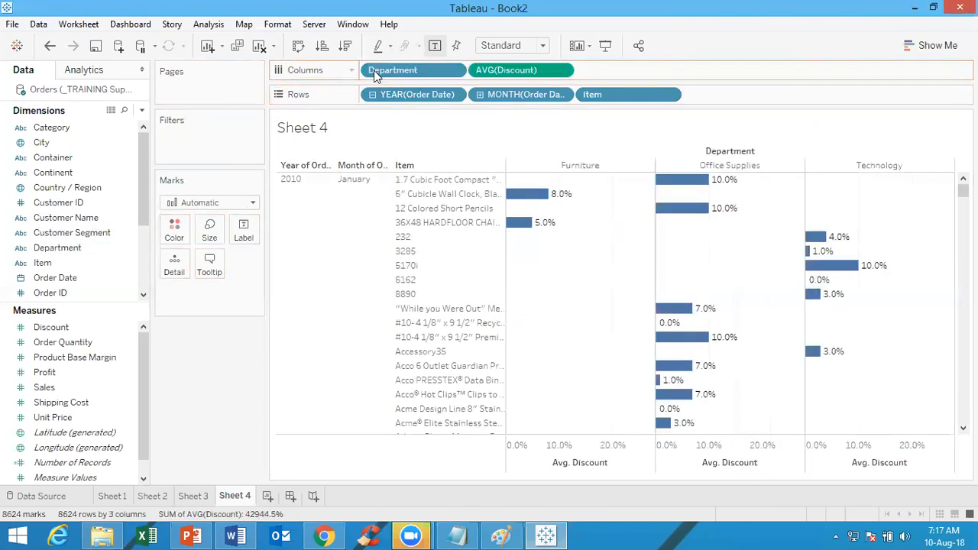
{"action": "left_click_drag", "start_coordinate": [86, 175], "coordinate": [490, 62]}
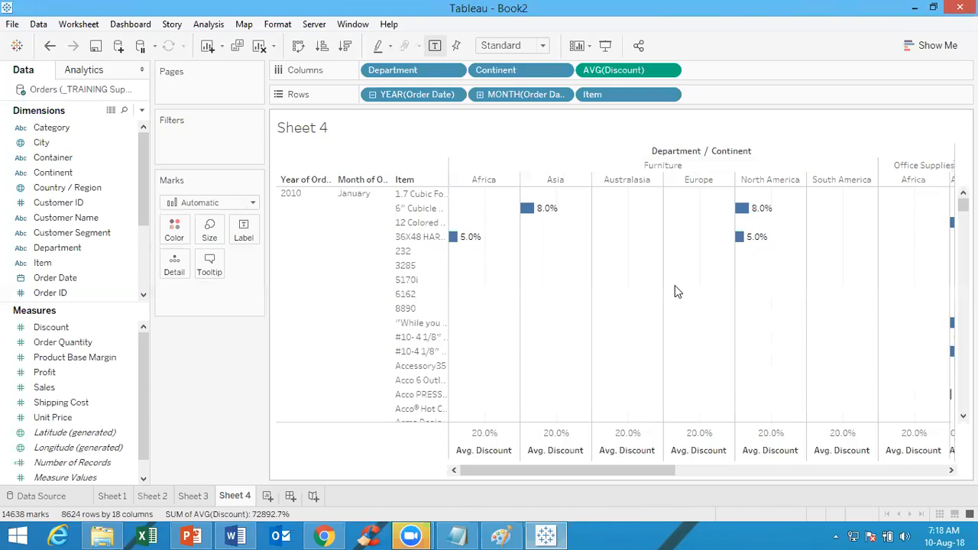
Switch to Task1.docx in Word, add blank lines after Task4, and insert the heading "Nested table:" above Task1
{"action": "left_click", "coordinate": [239, 535]}
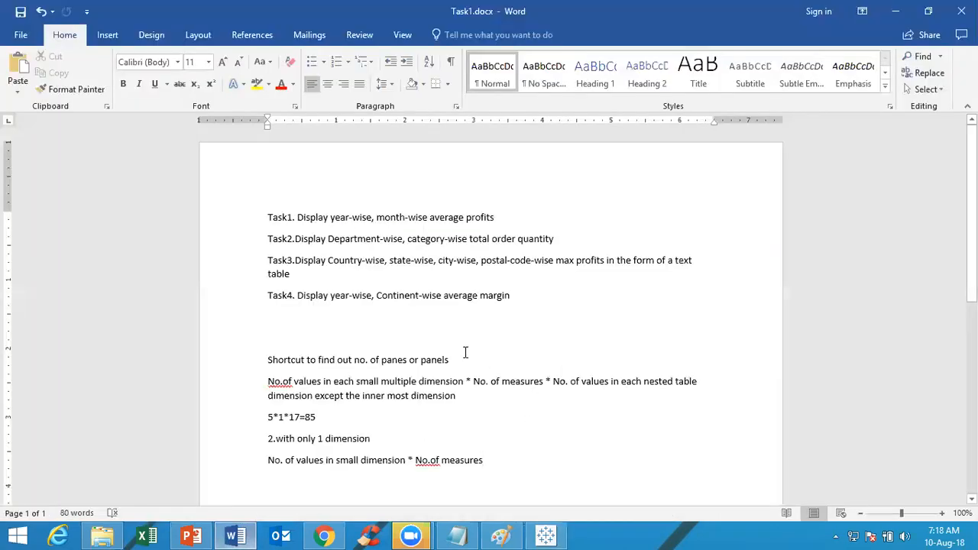
{"action": "left_click", "coordinate": [550, 301]}
{"action": "key", "text": "Return"}
{"action": "key", "text": "Return"}
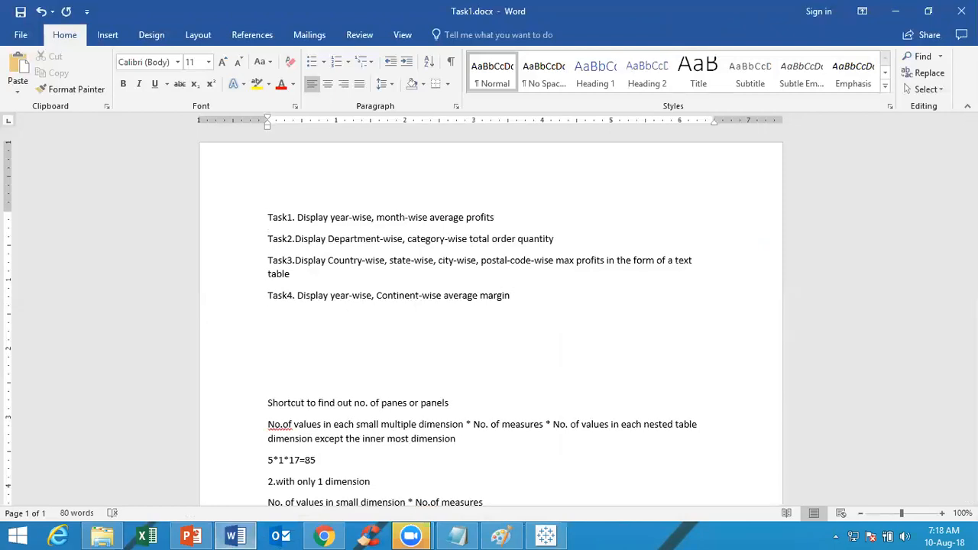
{"action": "key", "text": "Return"}
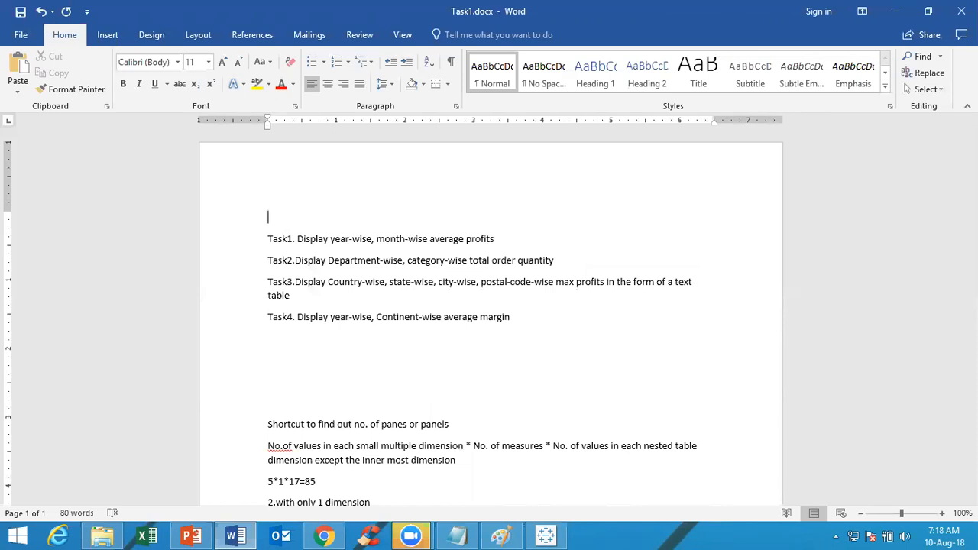
{"action": "type", "text": "Nested table:"}
Add the heading "Small multiple:" below Task4 and start a new line under it
{"action": "left_click", "coordinate": [277, 362]}
{"action": "type", "text": "Small multiple"}
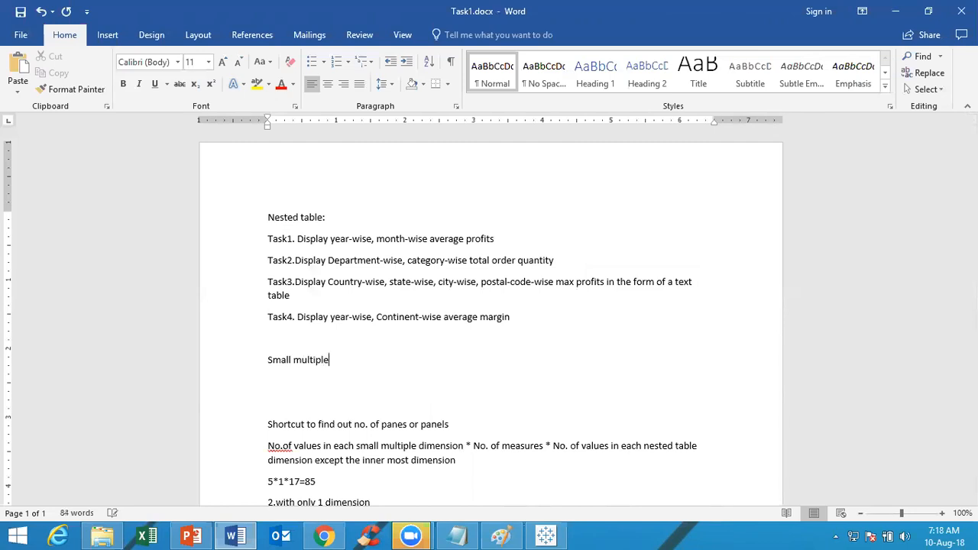
{"action": "type", "text": ":"}
{"action": "key", "text": "Return"}
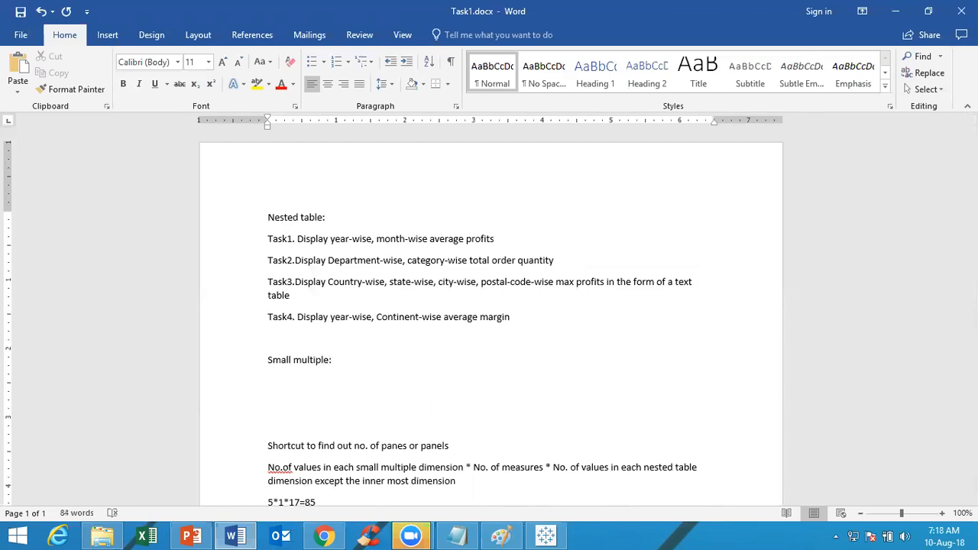
Under the Small multiple heading, write "Task5: Display quarter-wise, month-wise no. of"
{"action": "type", "text": "Task5:"}
{"action": "type", "text": "Display quarter"}
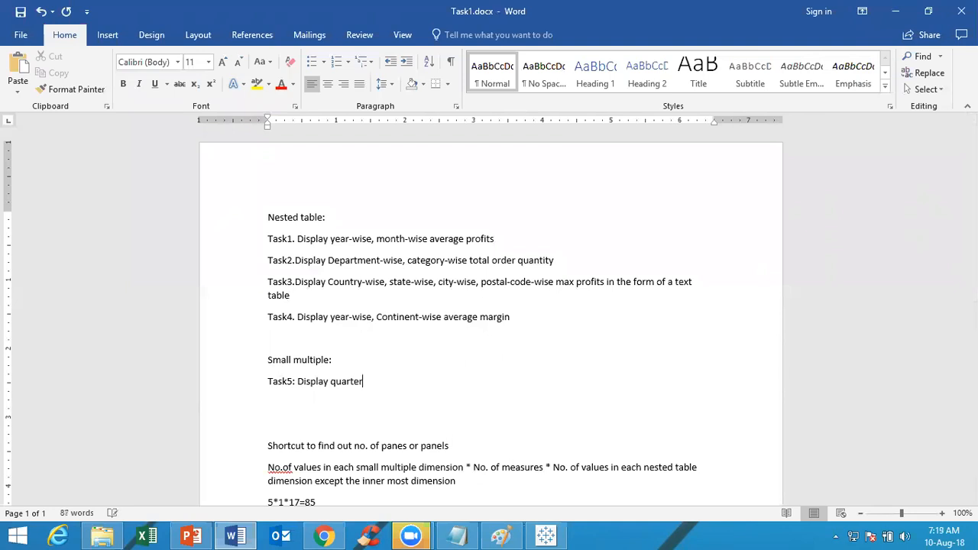
{"action": "type", "text": "-wise"}
{"action": "type", "text": ", wek"}
{"action": "key", "text": "BackSpace"}
{"action": "type", "text": "ek"}
{"action": "type", "text": "-wise"}
{"action": "key", "text": "BackSpace"}
{"action": "key", "text": "BackSpace"}
{"action": "key", "text": "BackSpace"}
{"action": "key", "text": "BackSpace"}
{"action": "key", "text": "BackSpace"}
{"action": "key", "text": "BackSpace"}
{"action": "key", "text": "BackSpace"}
{"action": "key", "text": "BackSpace"}
{"action": "key", "text": "BackSpace"}
{"action": "key", "text": "BackSpace"}
{"action": "type", "text": "month-wise"}
{"action": "type", "text": "o. of"}
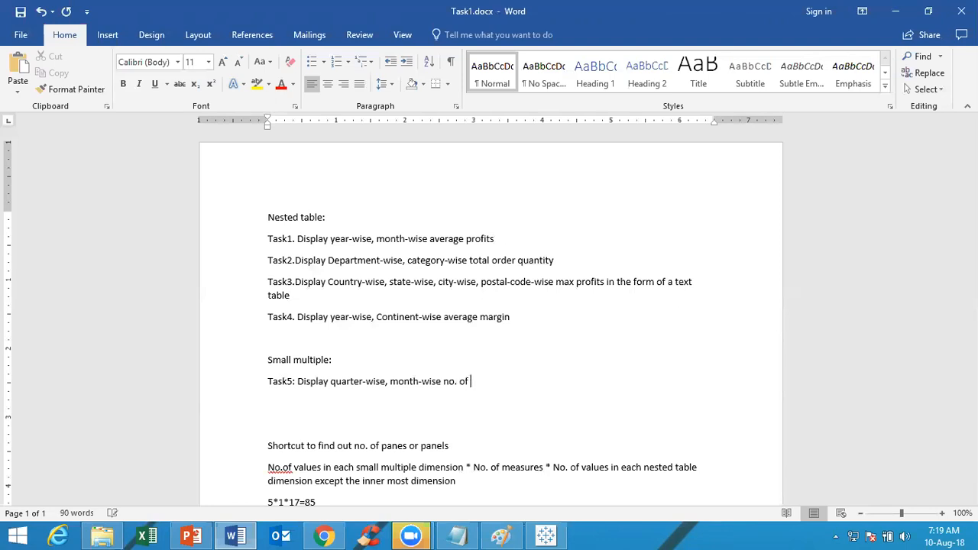
{"action": "type", "text": " order quantity in every category"}
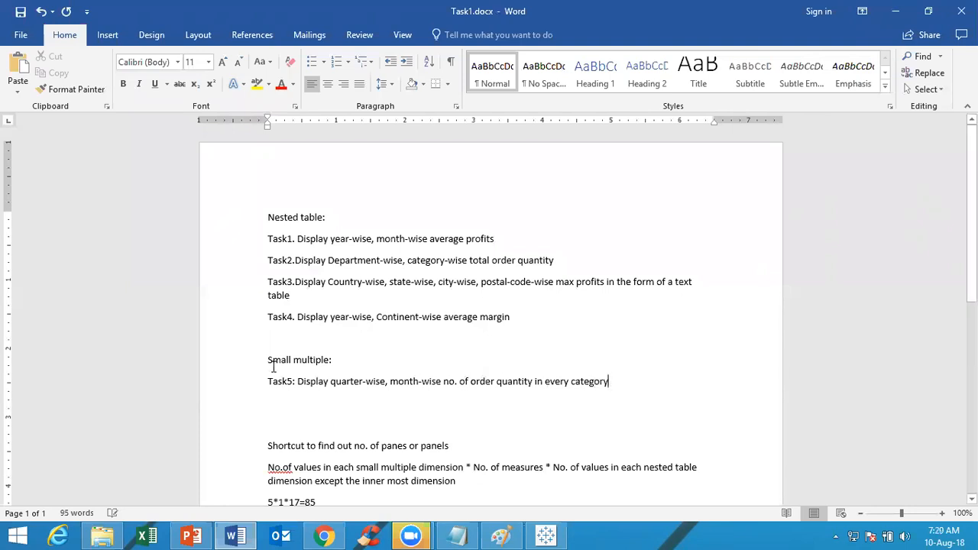
Duplicate the Task5 line onto a new line directly below it
{"action": "key", "text": "ctrl+a"}
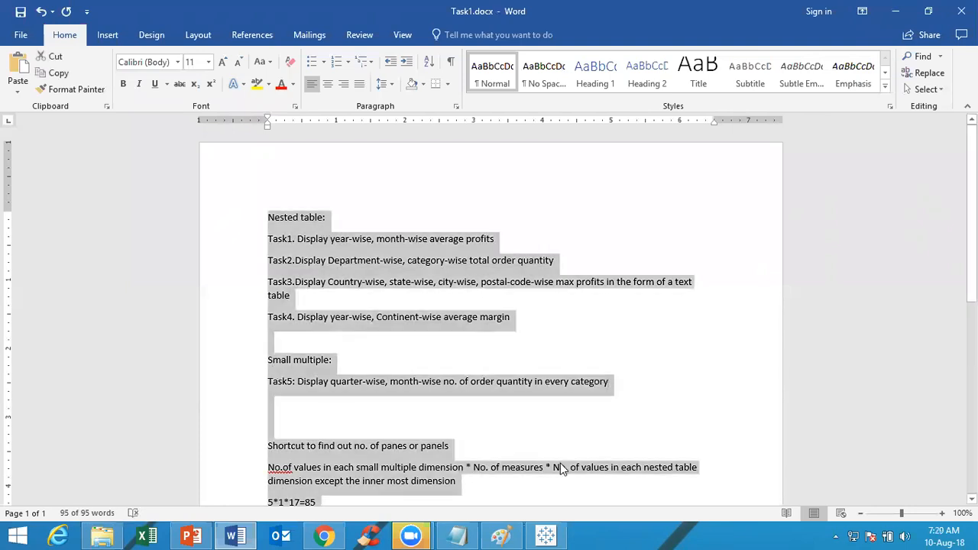
{"action": "left_click", "coordinate": [620, 384]}
{"action": "left_click_drag", "start_coordinate": [620, 382], "coordinate": [256, 389]}
{"action": "key", "text": "ctrl+c"}
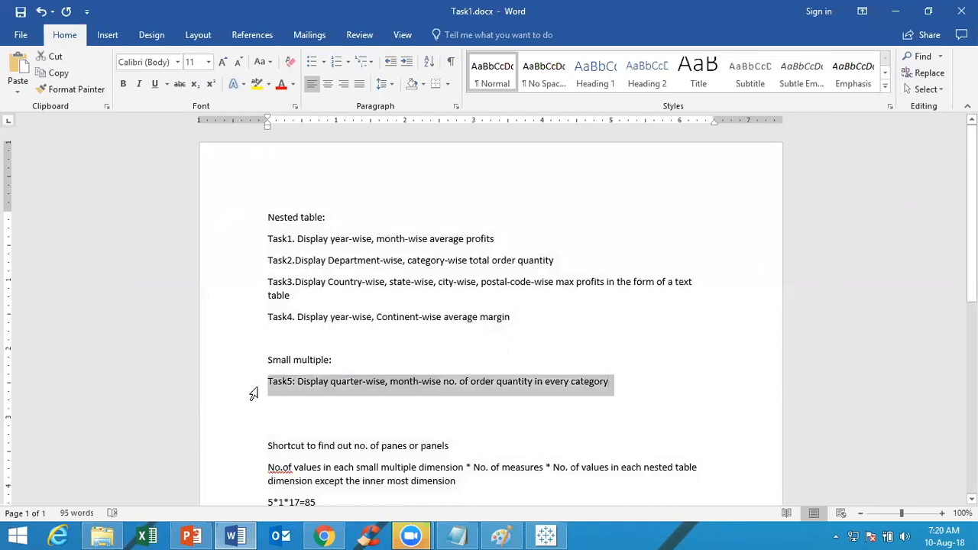
{"action": "left_click", "coordinate": [615, 380]}
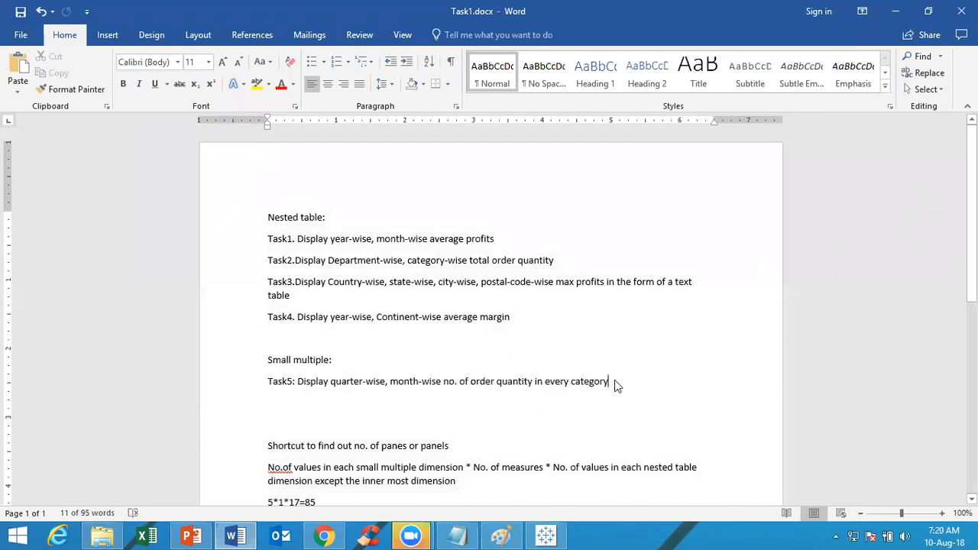
{"action": "key", "text": "Return"}
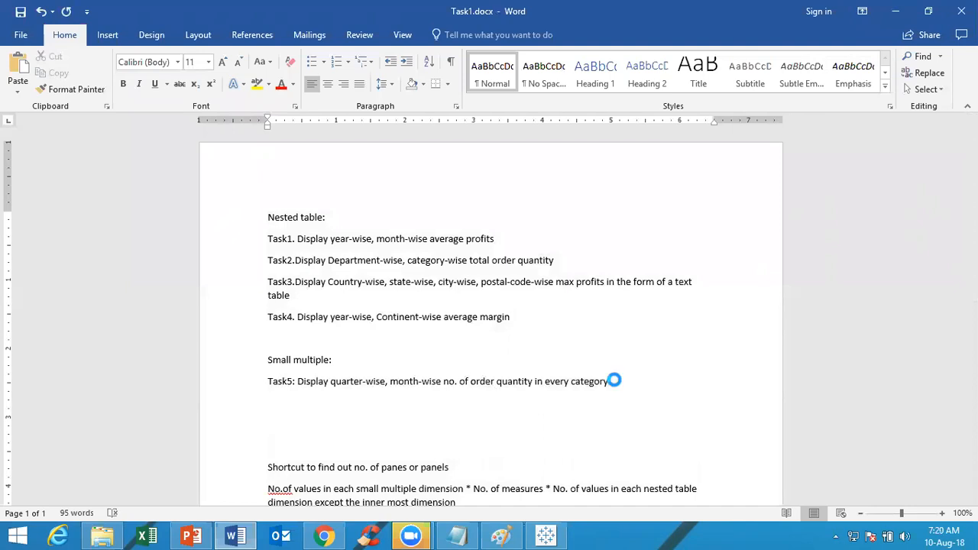
{"action": "key", "text": "ctrl+v"}
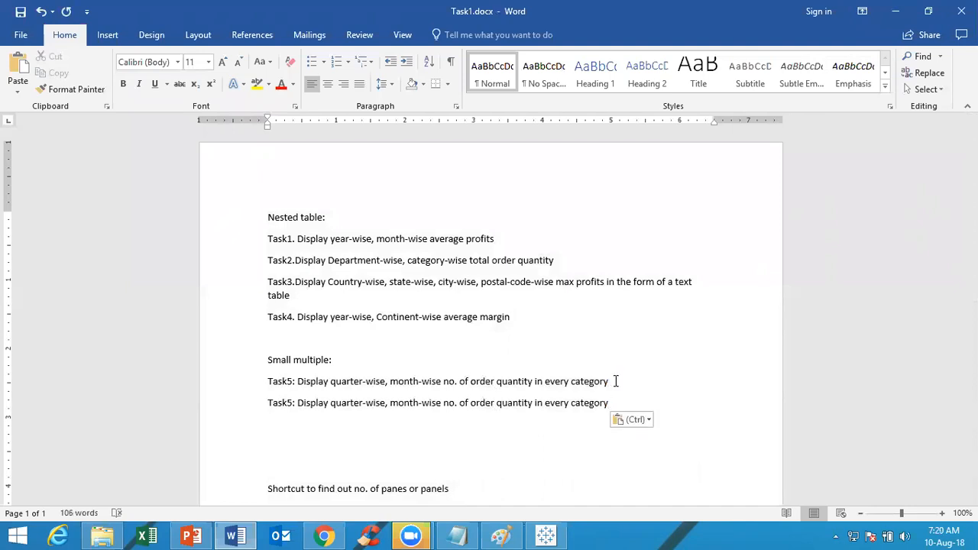
Renumber the duplicated line as Task6 and remove "quarter-wise," from it
{"action": "key", "text": "Left"}
{"action": "key", "text": "Left"}
{"action": "key", "text": "Left"}
{"action": "key", "text": "Left"}
{"action": "key", "text": "Left"}
{"action": "key", "text": "Left"}
{"action": "key", "text": "Left"}
{"action": "key", "text": "Left"}
{"action": "key", "text": "Left"}
{"action": "key", "text": "Left"}
{"action": "key", "text": "Left"}
{"action": "key", "text": "Left"}
{"action": "key", "text": "Left"}
{"action": "key", "text": "Left"}
{"action": "key", "text": "Left"}
{"action": "key", "text": "Left"}
{"action": "key", "text": "Left"}
{"action": "key", "text": "Left"}
{"action": "key", "text": "Left"}
{"action": "key", "text": "Left"}
{"action": "key", "text": "Left"}
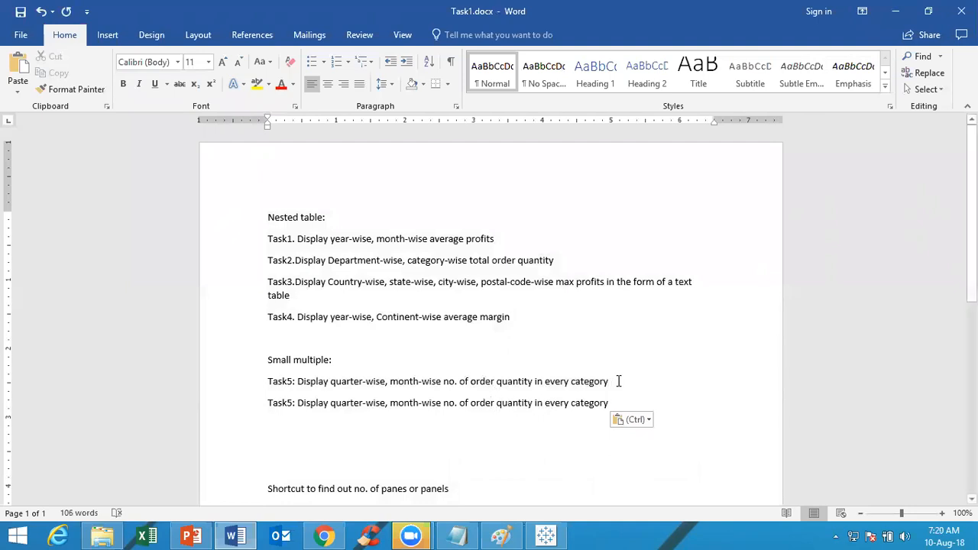
{"action": "left_click", "coordinate": [294, 403]}
{"action": "key", "text": "BackSpace"}
{"action": "type", "text": "6"}
{"action": "left_click_drag", "start_coordinate": [388, 404], "coordinate": [342, 410]}
{"action": "key", "text": "Delete"}
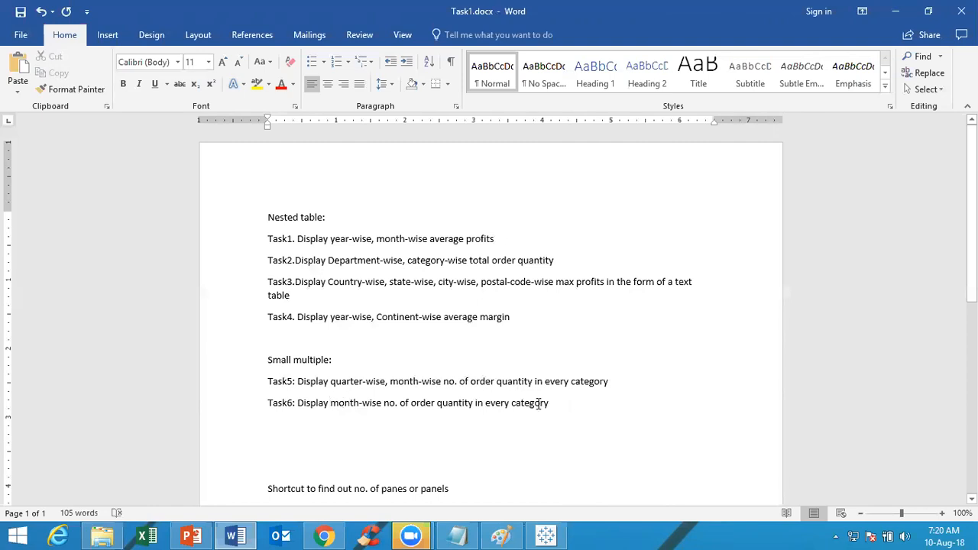
In Task6, insert ", week-wise average" after "month-wise" and delete "no. of"
{"action": "left_click", "coordinate": [382, 402]}
{"action": "type", "text": ", week-wise "}
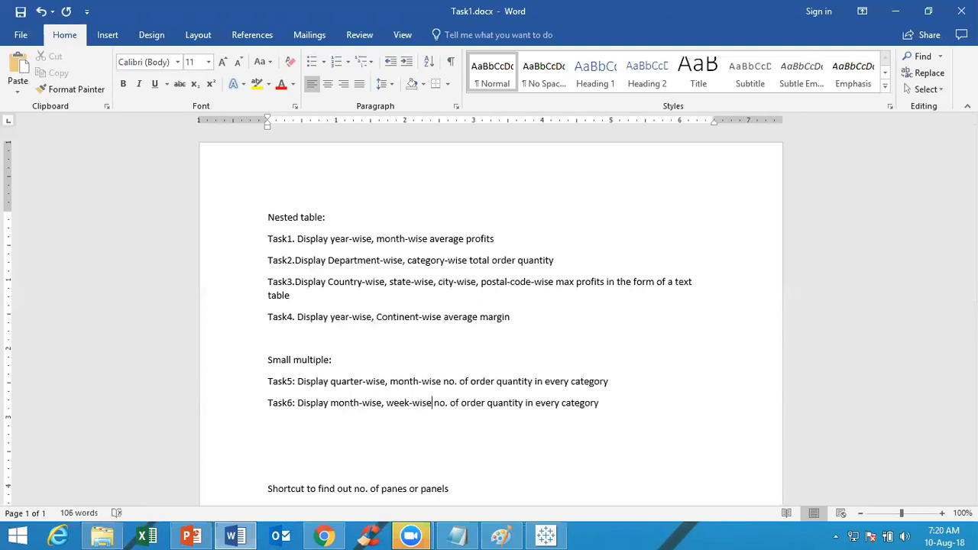
{"action": "type", "text": "average"}
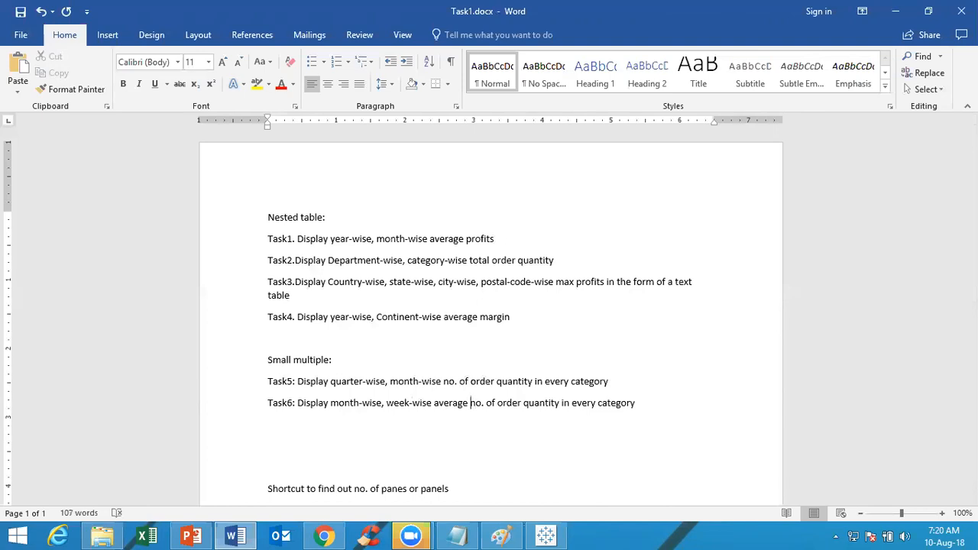
{"action": "key", "text": "Delete"}
{"action": "key", "text": "Delete"}
{"action": "key", "text": "Delete"}
{"action": "key", "text": "Delete"}
{"action": "key", "text": "Delete"}
{"action": "key", "text": "Delete"}
{"action": "key", "text": "Delete"}
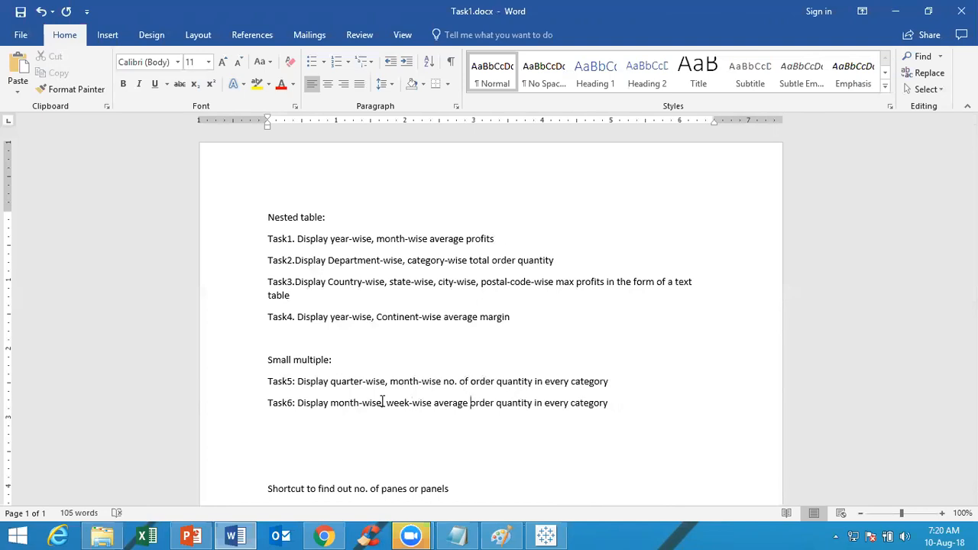
Replace "category" with "state" at the end of the Task6 line
{"action": "key", "text": "Right"}
{"action": "key", "text": "Right"}
{"action": "key", "text": "Right"}
{"action": "key", "text": "Right"}
{"action": "key", "text": "Right"}
{"action": "key", "text": "Right"}
{"action": "key", "text": "Right"}
{"action": "key", "text": "Right"}
{"action": "key", "text": "Right"}
{"action": "key", "text": "Right"}
{"action": "key", "text": "Right"}
{"action": "key", "text": "Right"}
{"action": "key", "text": "Right"}
{"action": "key", "text": "Right"}
{"action": "key", "text": "Right"}
{"action": "key", "text": "Right"}
{"action": "key", "text": "Right"}
{"action": "key", "text": "Right"}
{"action": "key", "text": "Right"}
{"action": "key", "text": "Right"}
{"action": "key", "text": "Right"}
{"action": "key", "text": "Right"}
{"action": "key", "text": "Right"}
{"action": "key", "text": "Right"}
{"action": "type", "text": "state"}
{"action": "key", "text": "Delete"}
{"action": "key", "text": "Delete"}
{"action": "key", "text": "Delete"}
{"action": "key", "text": "Delete"}
{"action": "key", "text": "Delete"}
{"action": "key", "text": "Delete"}
{"action": "key", "text": "Delete"}
{"action": "key", "text": "Delete"}
Start a new line under Task6 reading "Task7: Display country-wise, state-wise"
{"action": "key", "text": "Return"}
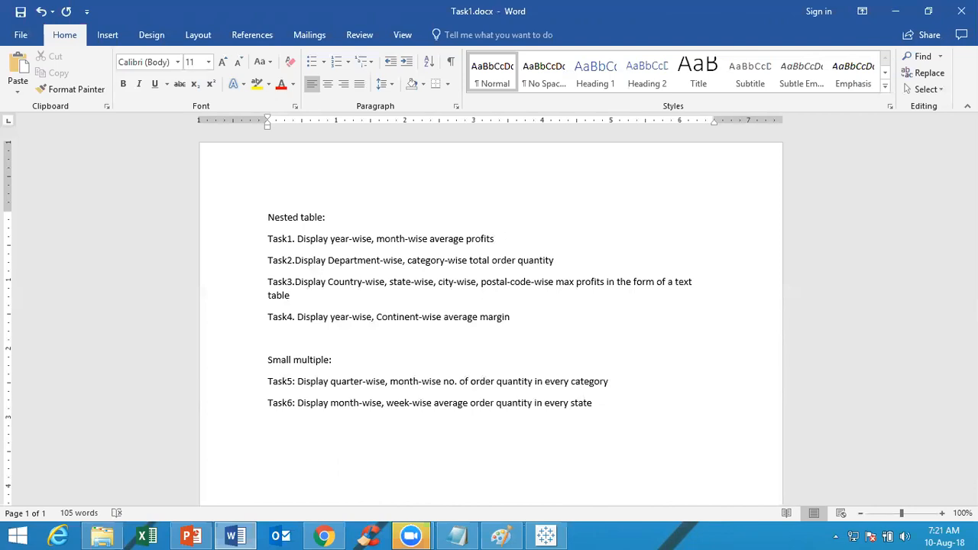
{"action": "type", "text": "Task"}
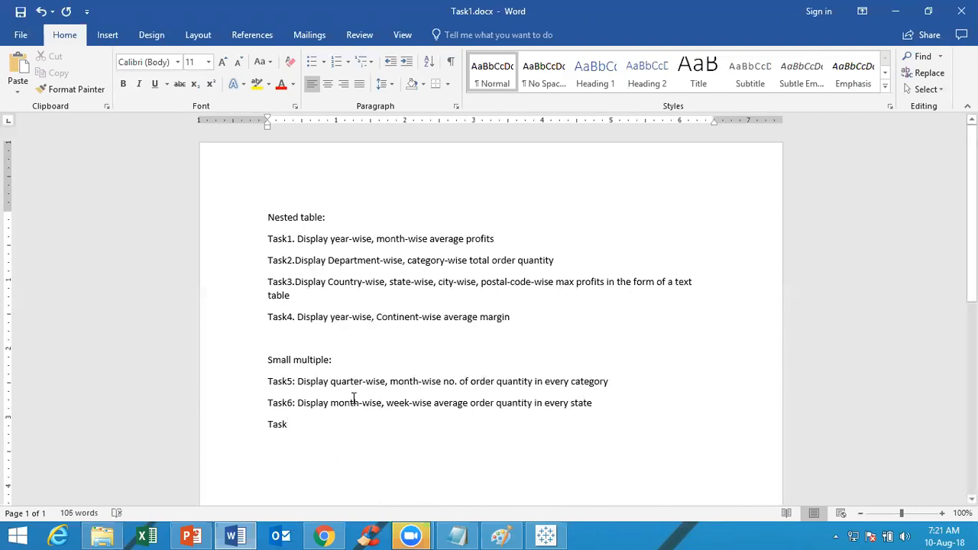
{"action": "type", "text": "7: "}
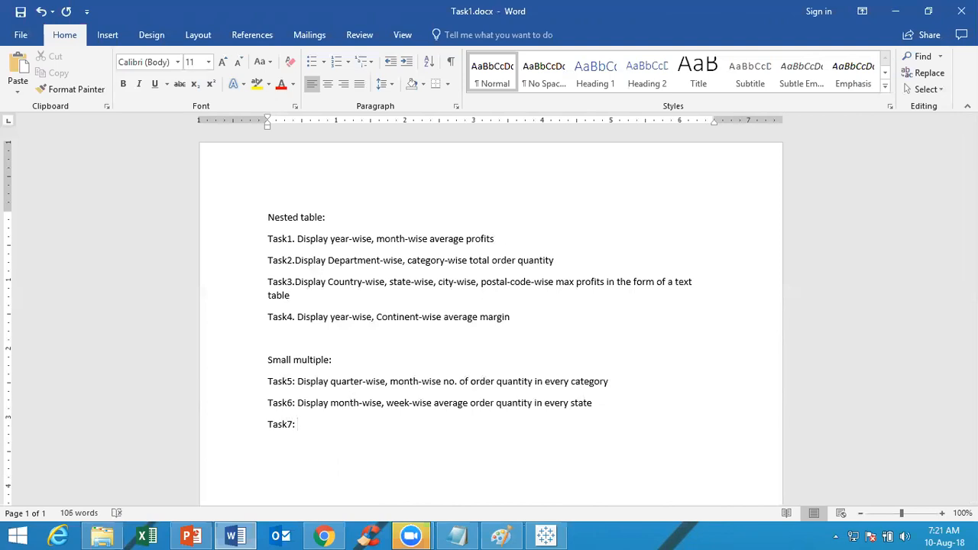
{"action": "type", "text": "Display country-wise, state"}
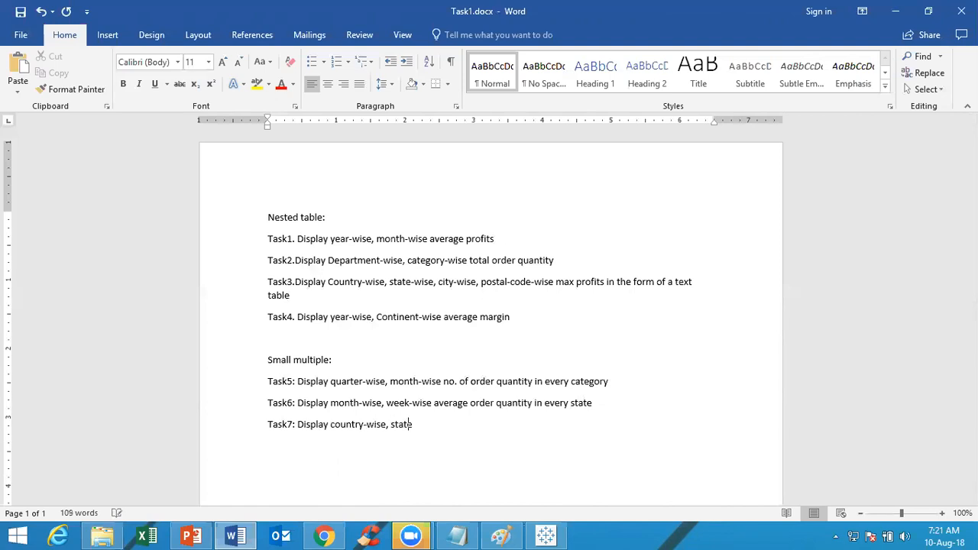
{"action": "type", "text": "-wise, city-wise maximum profits"}
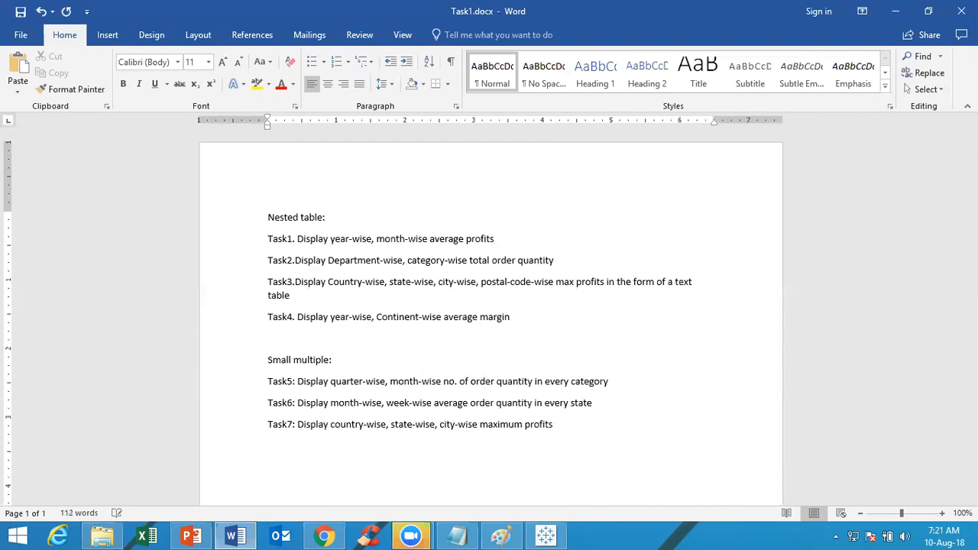
{"action": "type", "text": " in every and region"}
Start a new line under Task7 reading "Task8: Display Department-wise, Category-wise,"
{"action": "key", "text": "Return"}
{"action": "type", "text": "T"}
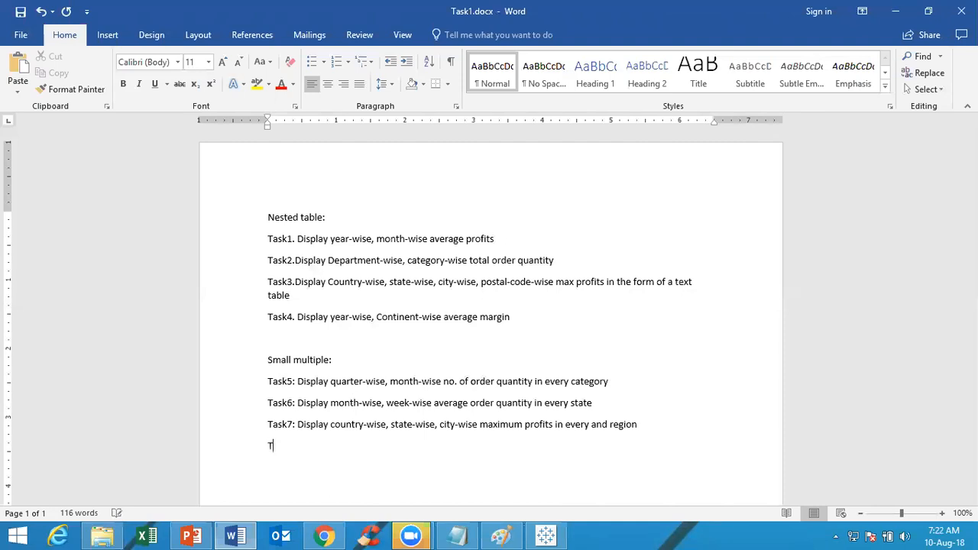
{"action": "type", "text": "ask8: Display Department-w"}
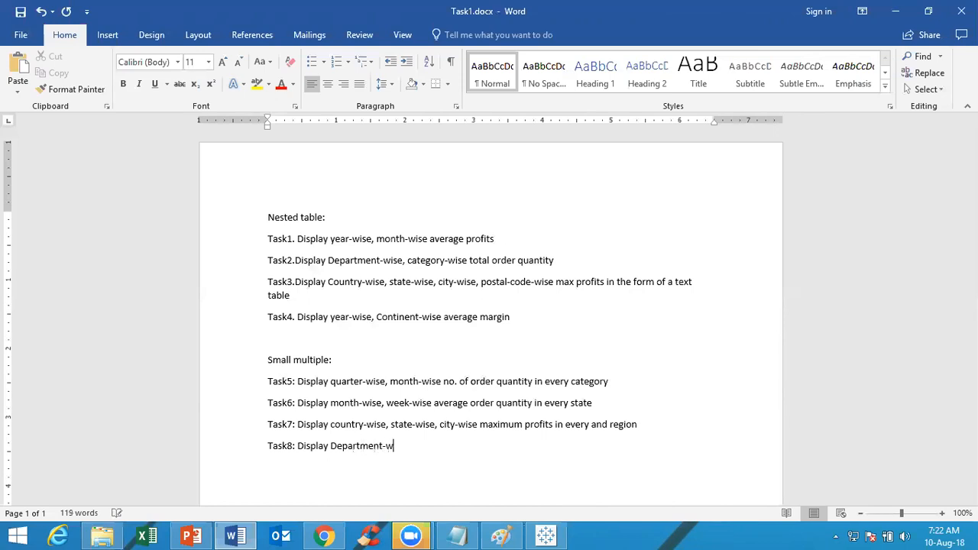
{"action": "type", "text": "ise, Category"}
{"action": "key", "text": "BackSpace"}
{"action": "type", "text": "-wise,"}
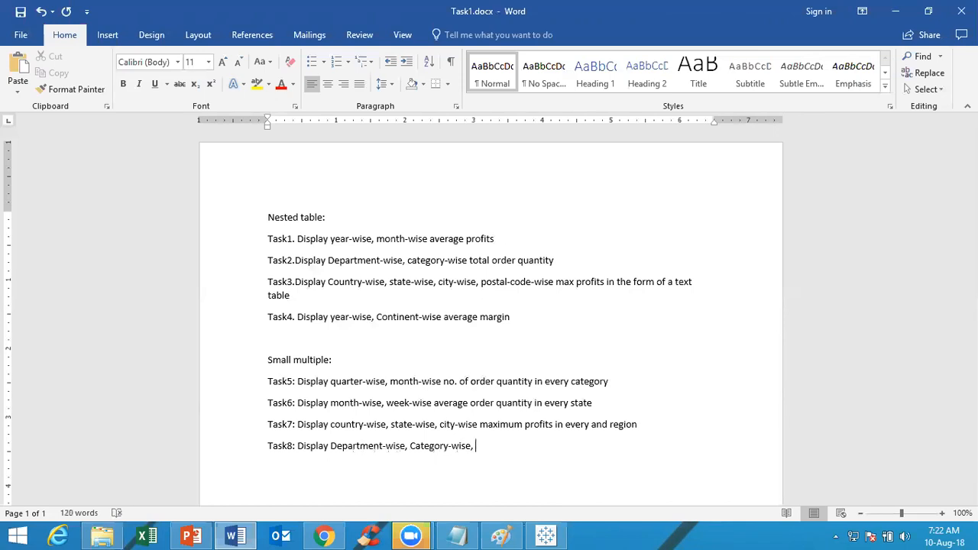
{"action": "type", "text": " Cont"}
Continue the Task8 line with "Continent-wise, item-wise"
{"action": "key", "text": "BackSpace"}
{"action": "key", "text": "BackSpace"}
{"action": "key", "text": "BackSpace"}
{"action": "type", "text": "ontinent"}
{"action": "key", "text": "BackSpace"}
{"action": "type", "text": "-wise, item-wise"}
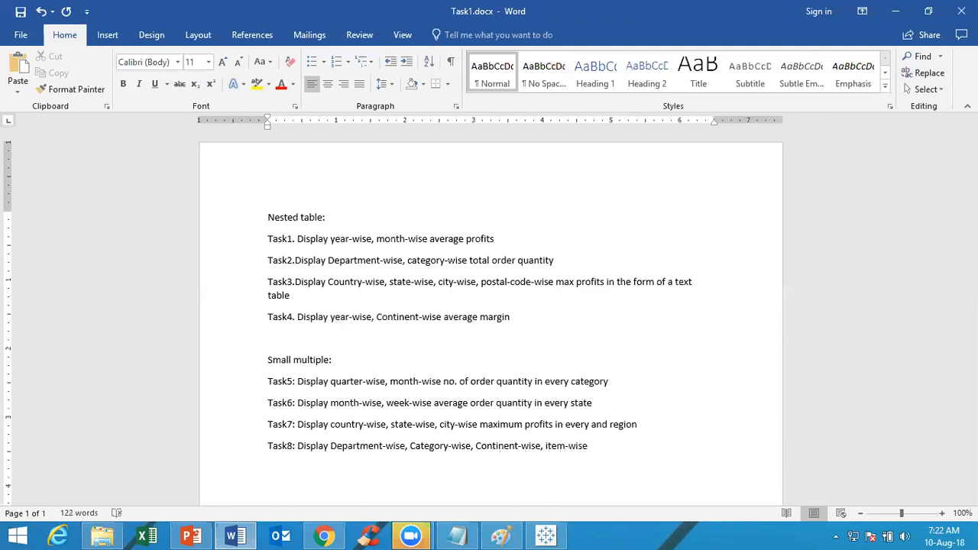
{"action": "type", "text": " total sales in each m"}
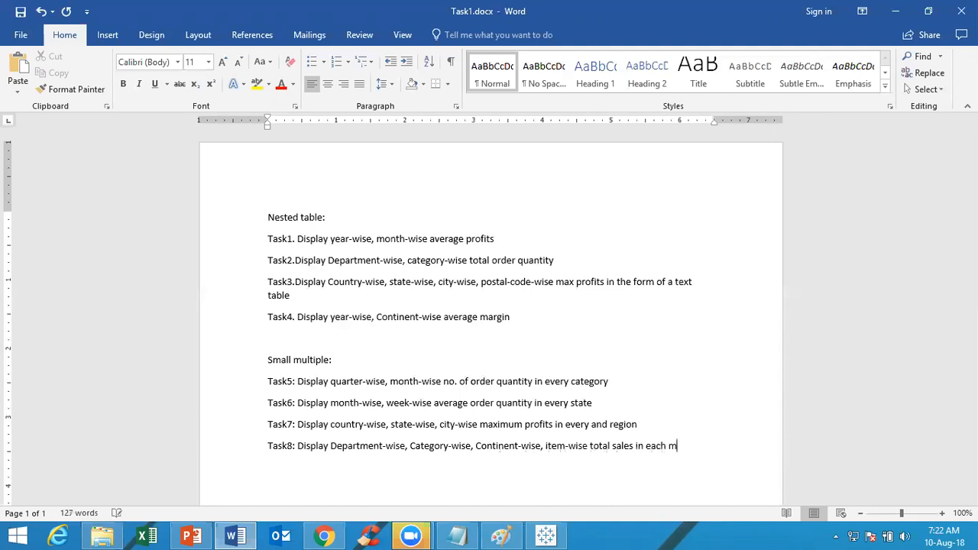
{"action": "type", "text": "onth and custo"}
Finish the Task8 line with "total sales in each month and customer segment"
{"action": "type", "text": "mer "}
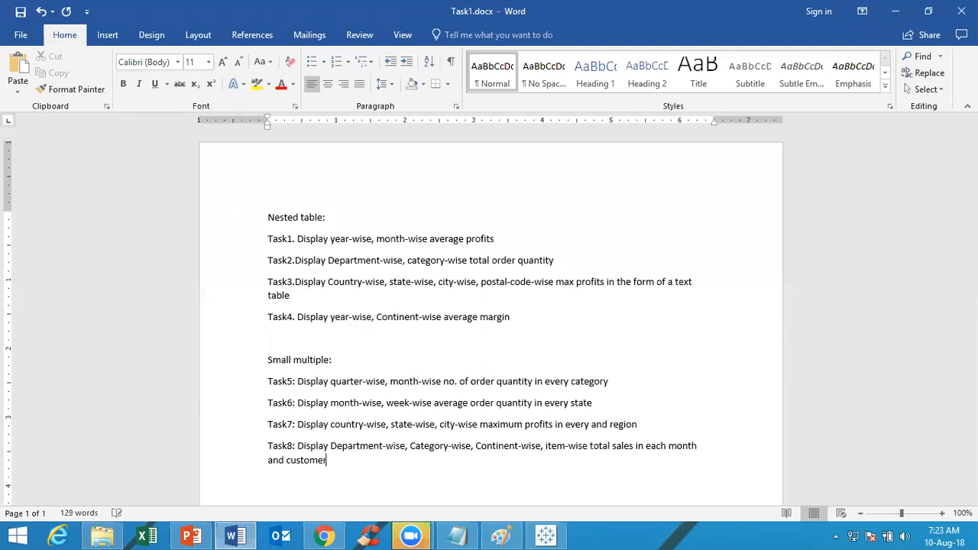
{"action": "type", "text": "segment"}
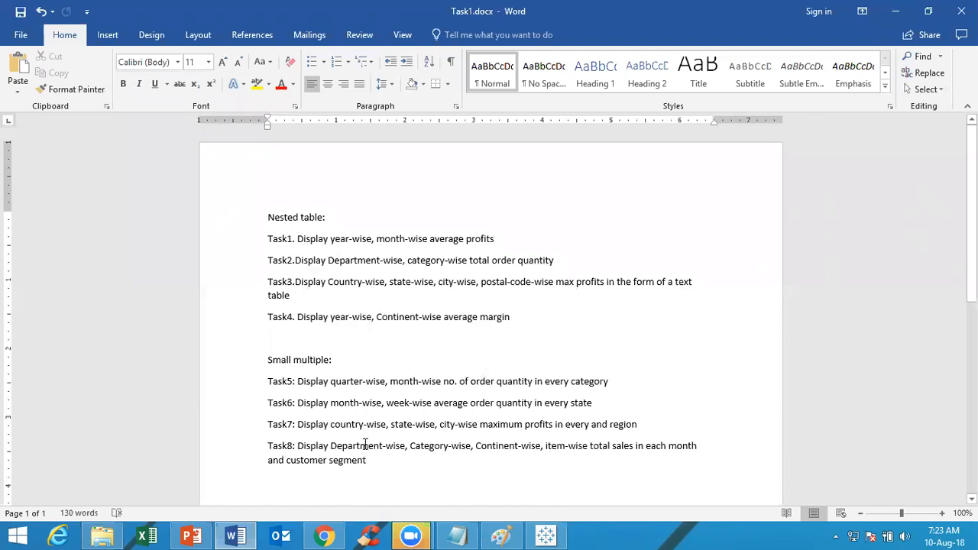
Switch to the Tableau workbook Book2 and add a new blank worksheet
{"action": "left_click", "coordinate": [894, 12]}
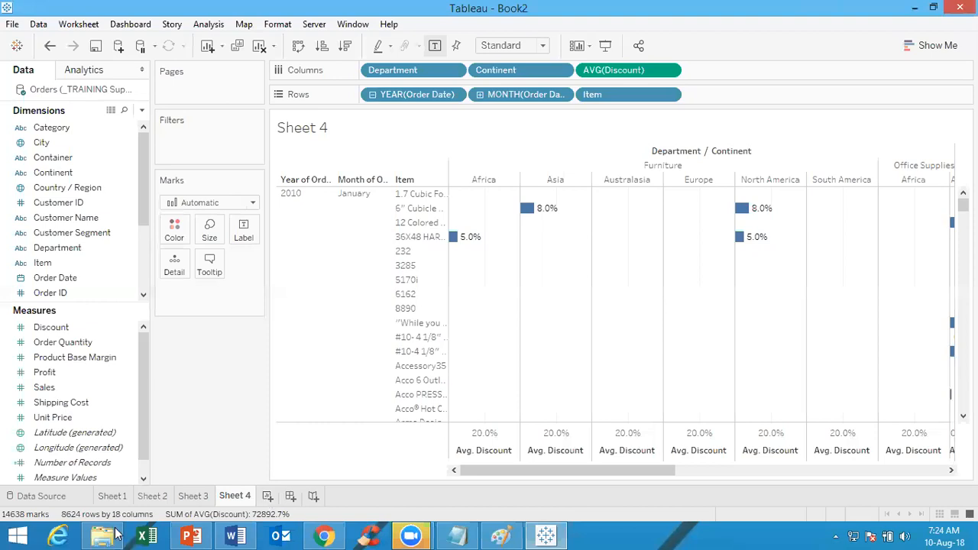
{"action": "left_click", "coordinate": [73, 343]}
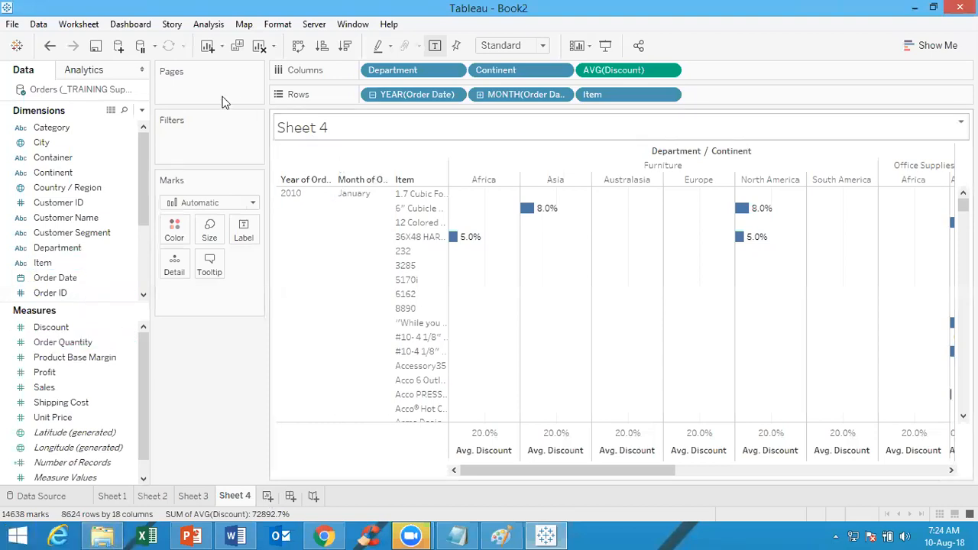
{"action": "left_click", "coordinate": [268, 496]}
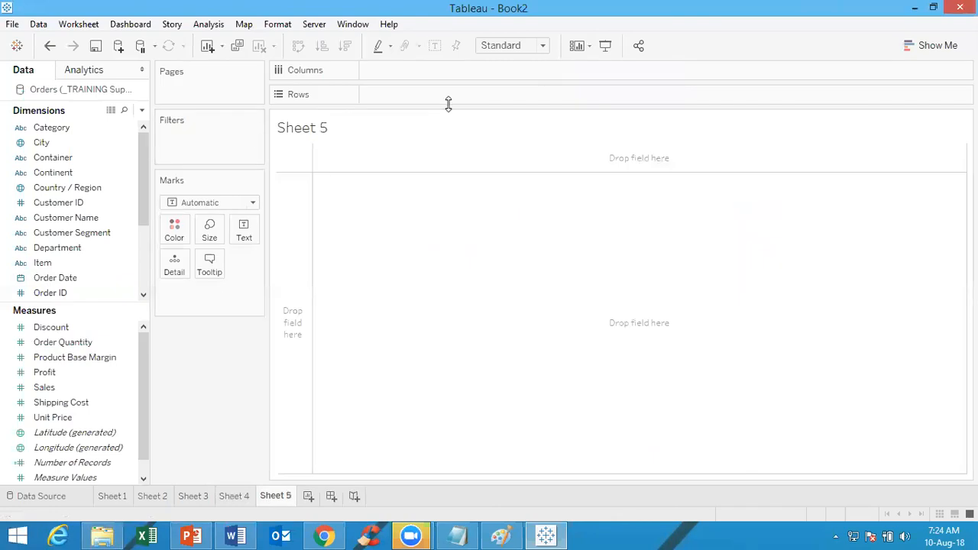
Place all dimensions from Category through Row ID together on Rows of the new sheet
{"action": "left_click", "coordinate": [49, 128]}
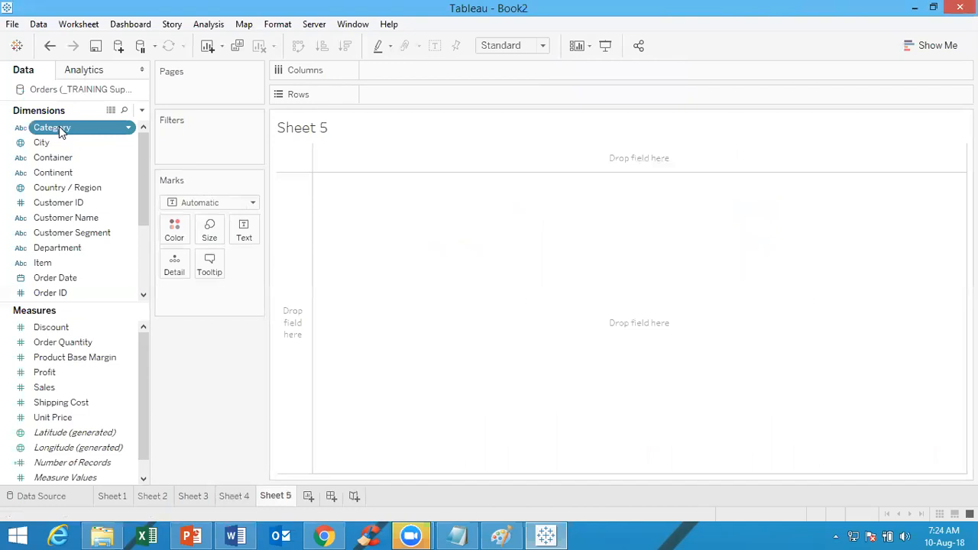
{"action": "key", "text": "shift+Down"}
{"action": "key", "text": "shift+Down"}
{"action": "key", "text": "shift+Down"}
{"action": "key", "text": "shift+Down"}
{"action": "key", "text": "shift+Down"}
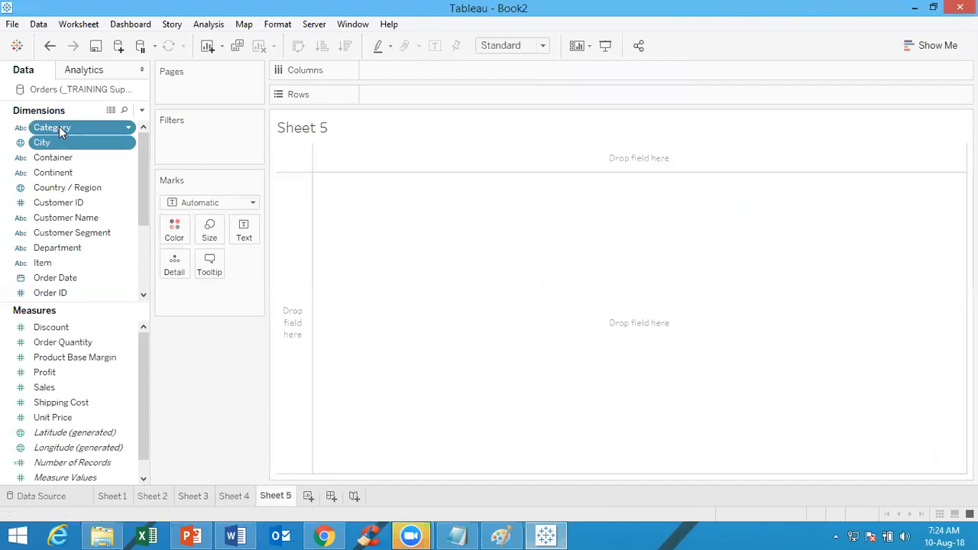
{"action": "key", "text": "shift+Down"}
{"action": "key", "text": "shift+Down"}
{"action": "key", "text": "shift+Down"}
{"action": "key", "text": "shift+Down"}
{"action": "key", "text": "shift+Down"}
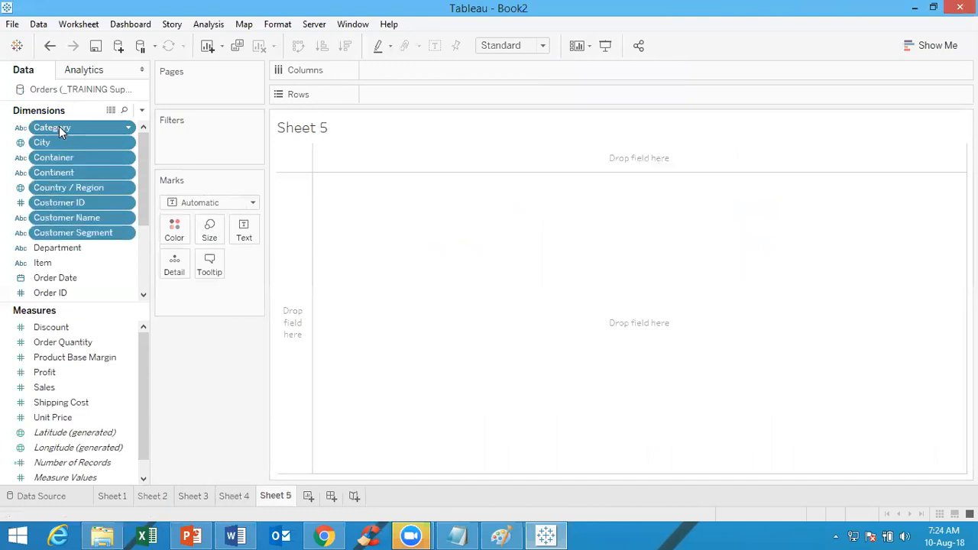
{"action": "key", "text": "shift+Down"}
{"action": "key", "text": "shift+Down"}
{"action": "key", "text": "shift+Down"}
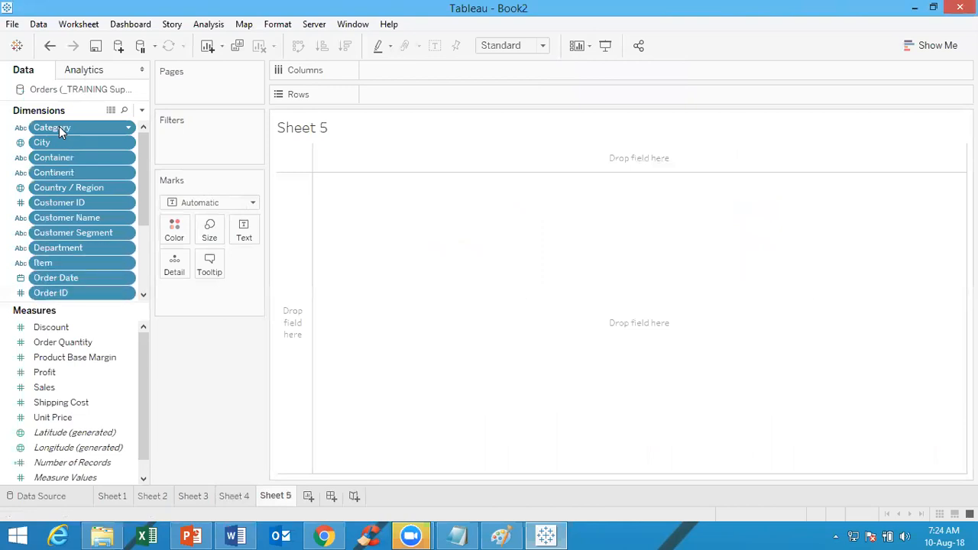
{"action": "key", "text": "shift+Down"}
{"action": "key", "text": "shift+Down"}
{"action": "key", "text": "shift+Down"}
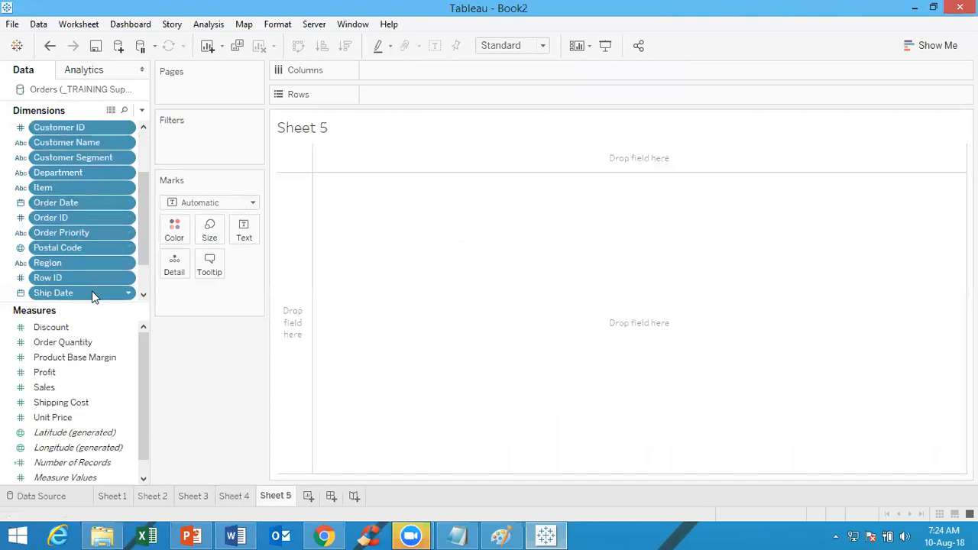
{"action": "left_click_drag", "start_coordinate": [92, 293], "coordinate": [485, 96]}
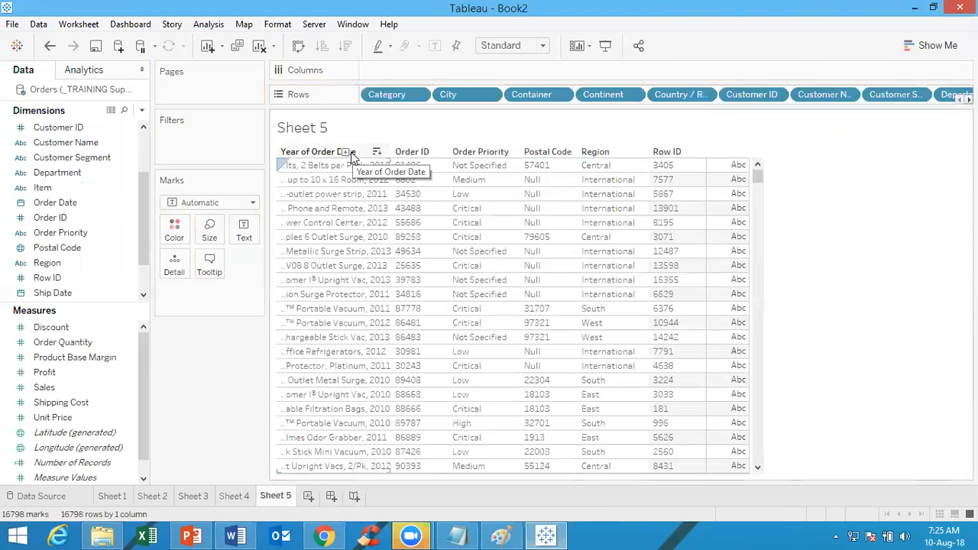
Open the advanced table layout options and set the maximum levels of row labels to 16
{"action": "mouse_move", "coordinate": [342, 186]}
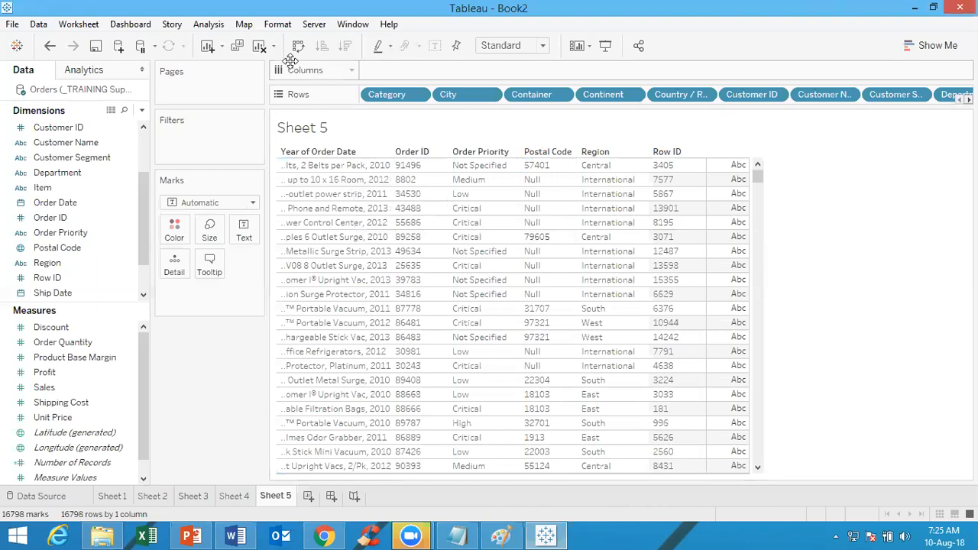
{"action": "left_click", "coordinate": [208, 25]}
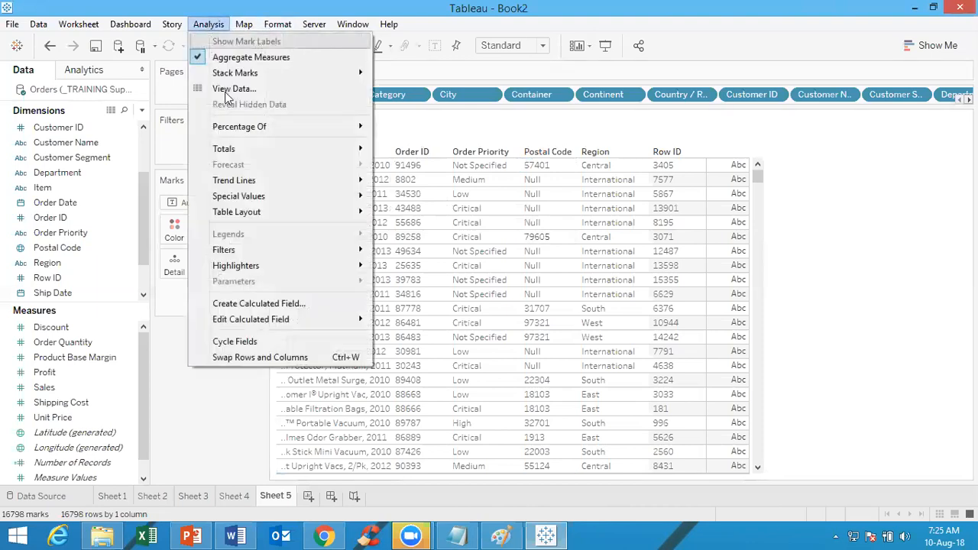
{"action": "mouse_move", "coordinate": [253, 213]}
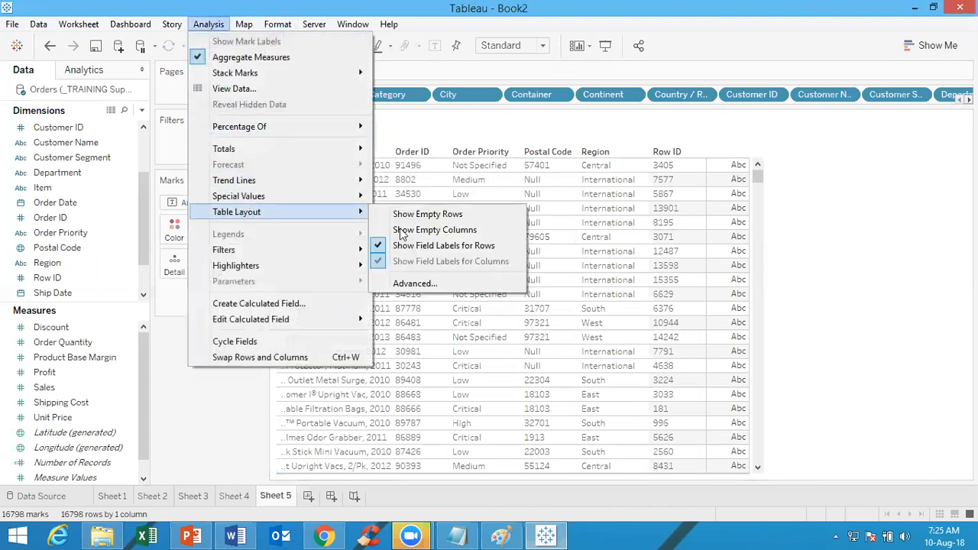
{"action": "left_click", "coordinate": [427, 287]}
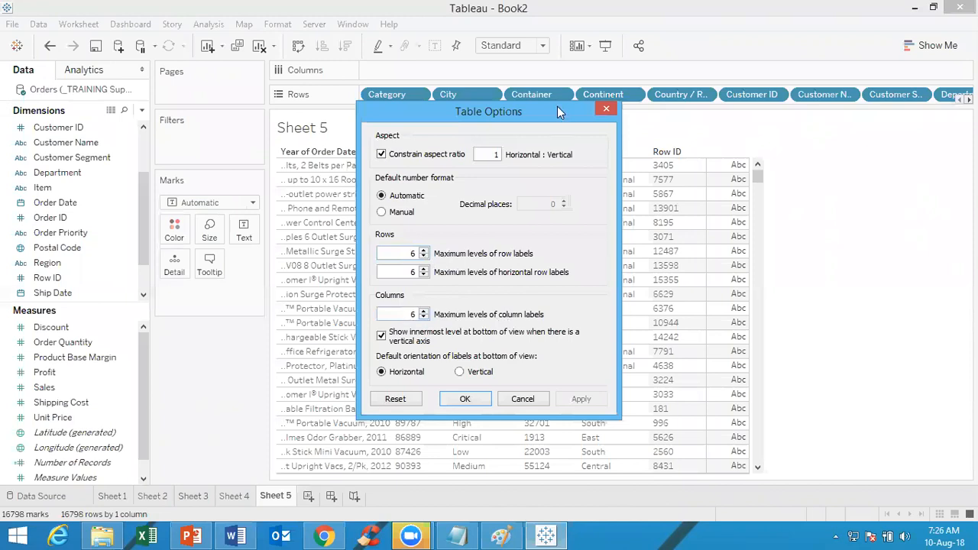
{"action": "left_click_drag", "start_coordinate": [552, 108], "coordinate": [229, 96]}
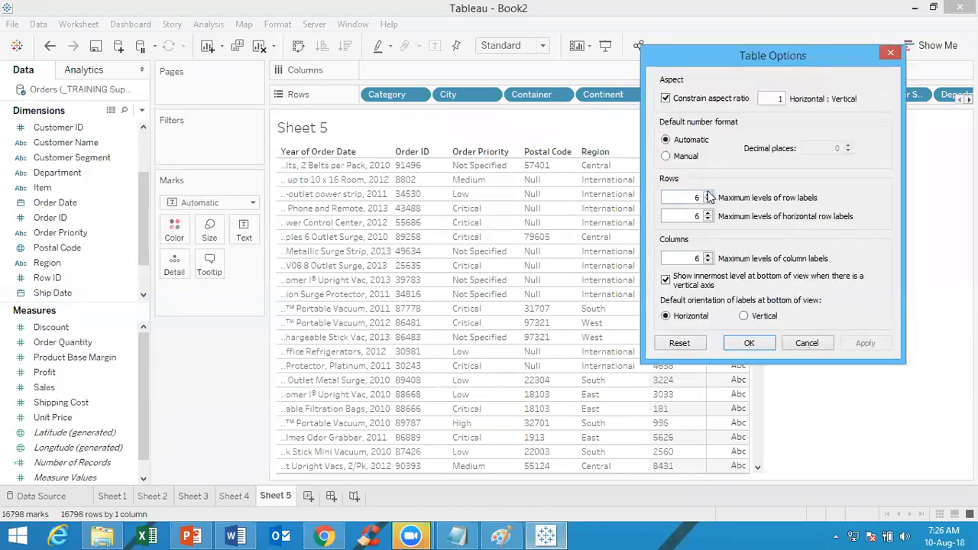
{"action": "left_click", "coordinate": [709, 194]}
{"action": "left_click", "coordinate": [708, 194]}
Set the maximum levels of horizontal row labels and of column labels to 16 and apply the table options
{"action": "left_click", "coordinate": [709, 214]}
{"action": "left_click", "coordinate": [709, 214]}
{"action": "left_click", "coordinate": [708, 214]}
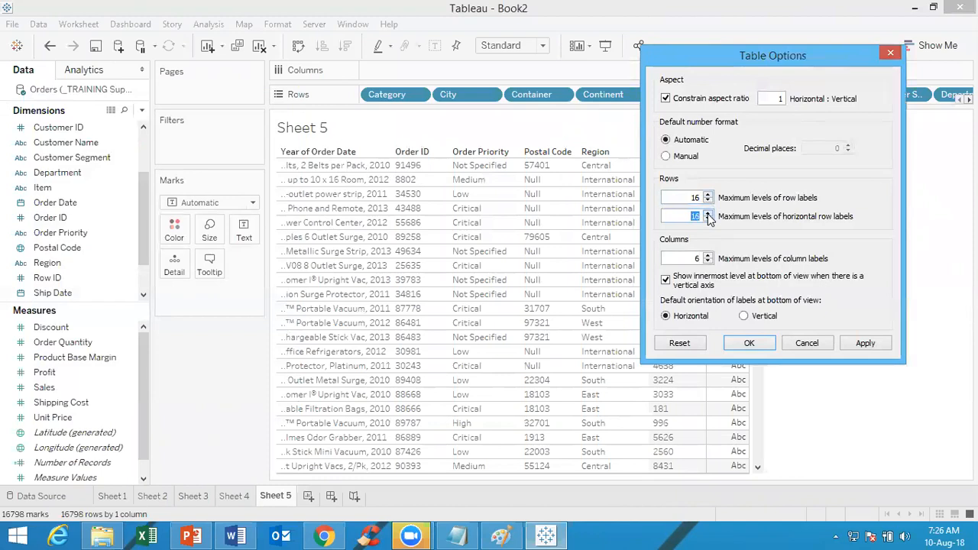
{"action": "left_click", "coordinate": [709, 257]}
{"action": "left_click", "coordinate": [709, 257]}
{"action": "left_click", "coordinate": [709, 257]}
{"action": "left_click", "coordinate": [687, 259]}
{"action": "left_click", "coordinate": [874, 346]}
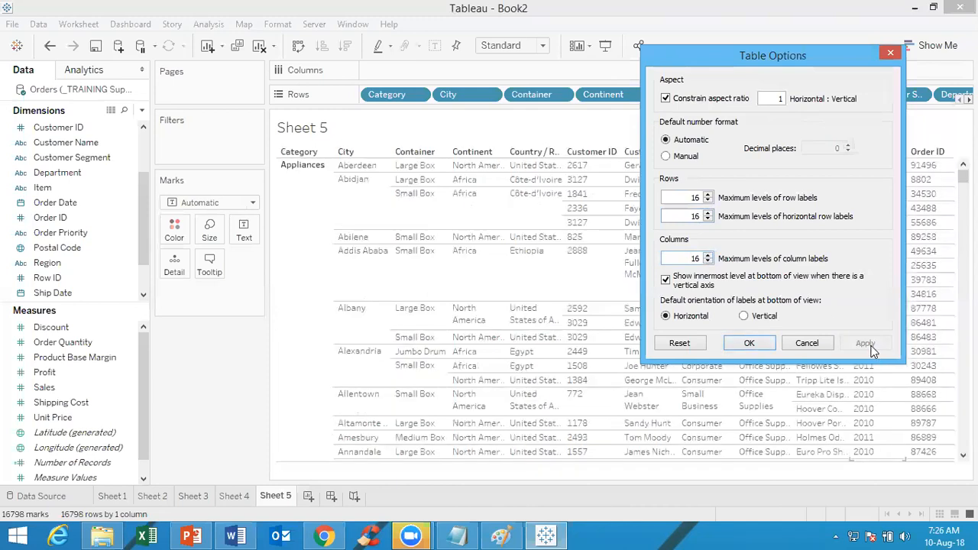
{"action": "left_click", "coordinate": [758, 350]}
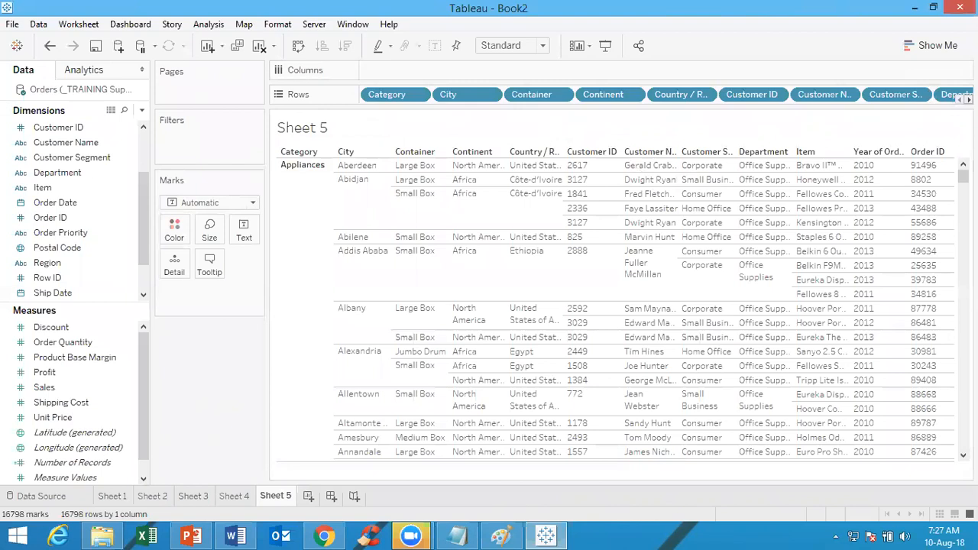
Add the Ship Date, Ship Mode and State dimensions to the end of Rows, after Row ID
{"action": "left_click", "coordinate": [969, 99]}
{"action": "left_click", "coordinate": [969, 99]}
{"action": "left_click", "coordinate": [969, 99]}
{"action": "left_click", "coordinate": [969, 99]}
{"action": "left_click", "coordinate": [969, 100]}
{"action": "left_click", "coordinate": [970, 99]}
{"action": "left_click", "coordinate": [969, 100]}
{"action": "left_click", "coordinate": [969, 100]}
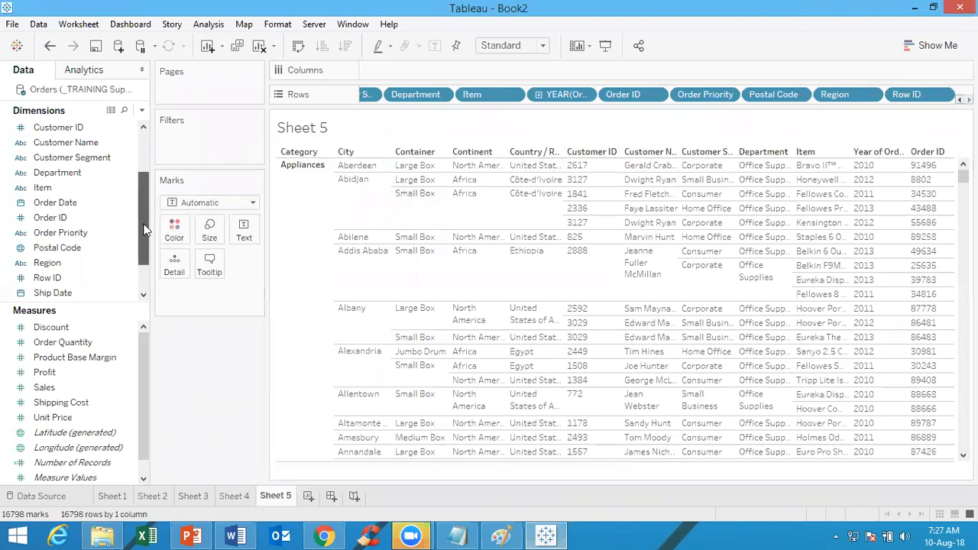
{"action": "left_click_drag", "start_coordinate": [145, 225], "coordinate": [137, 272]}
{"action": "left_click", "coordinate": [84, 249]}
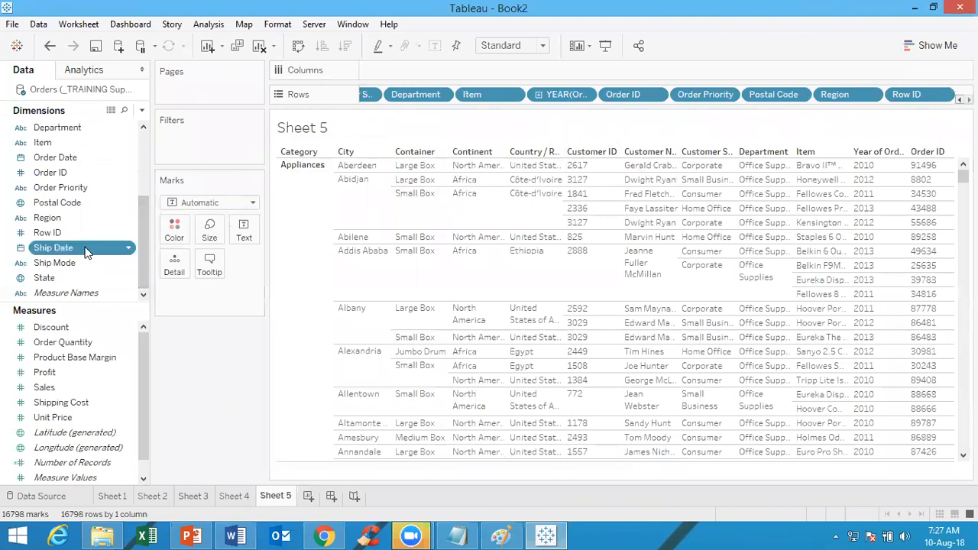
{"action": "key", "text": "shift+Down"}
{"action": "key", "text": "shift+Down"}
{"action": "key", "text": "shift+Down"}
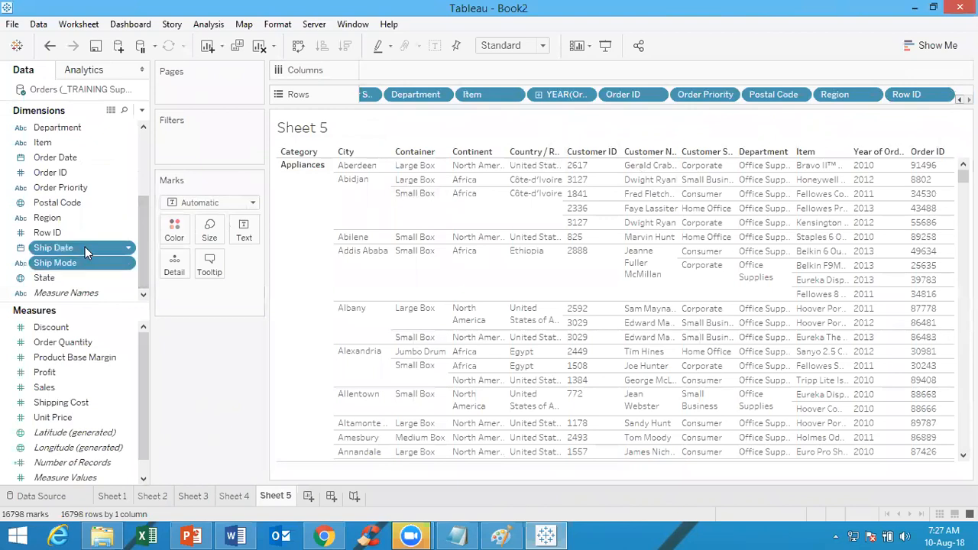
{"action": "key", "text": "shift+Up"}
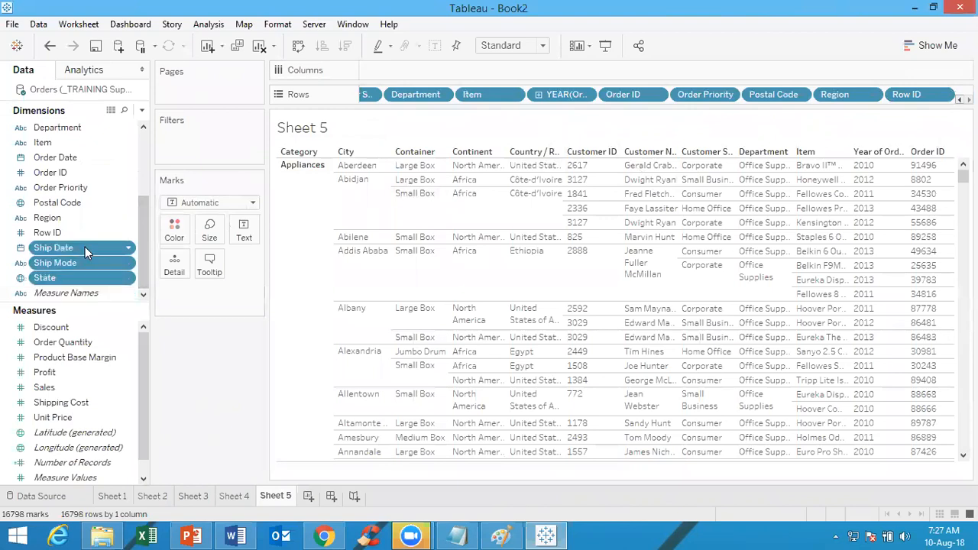
{"action": "left_click_drag", "start_coordinate": [85, 247], "coordinate": [953, 90]}
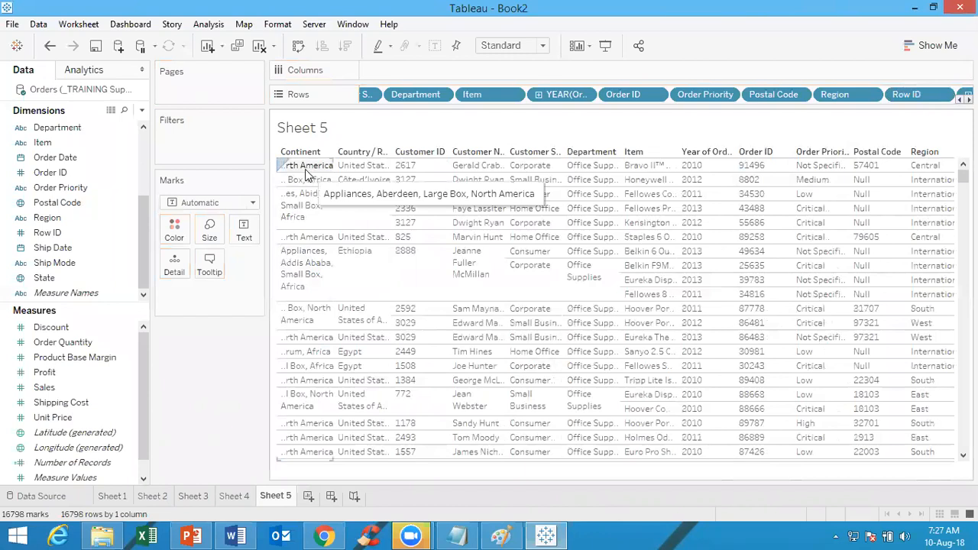
Check the maximum row and column label levels in the advanced table layout options and close them without changes
{"action": "left_click", "coordinate": [214, 25]}
{"action": "mouse_move", "coordinate": [245, 214]}
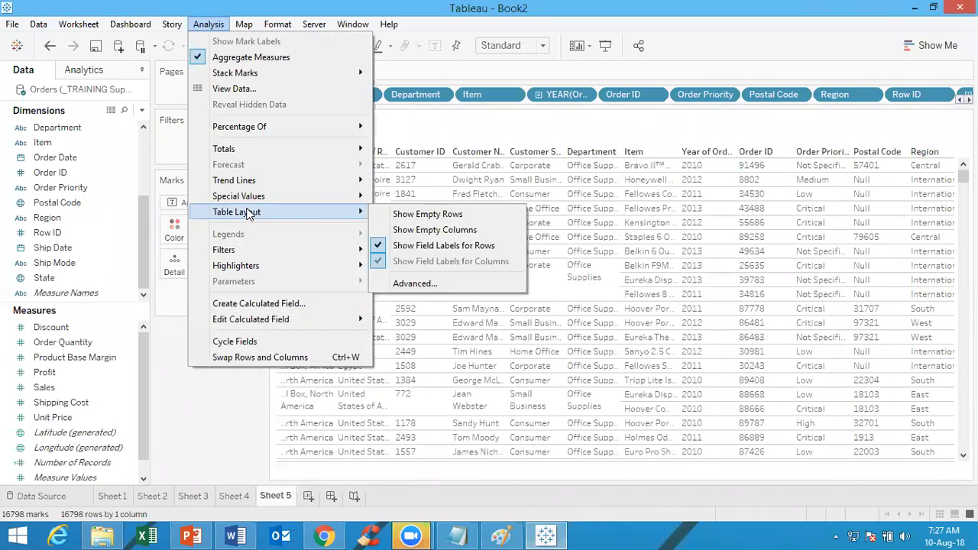
{"action": "left_click", "coordinate": [423, 281]}
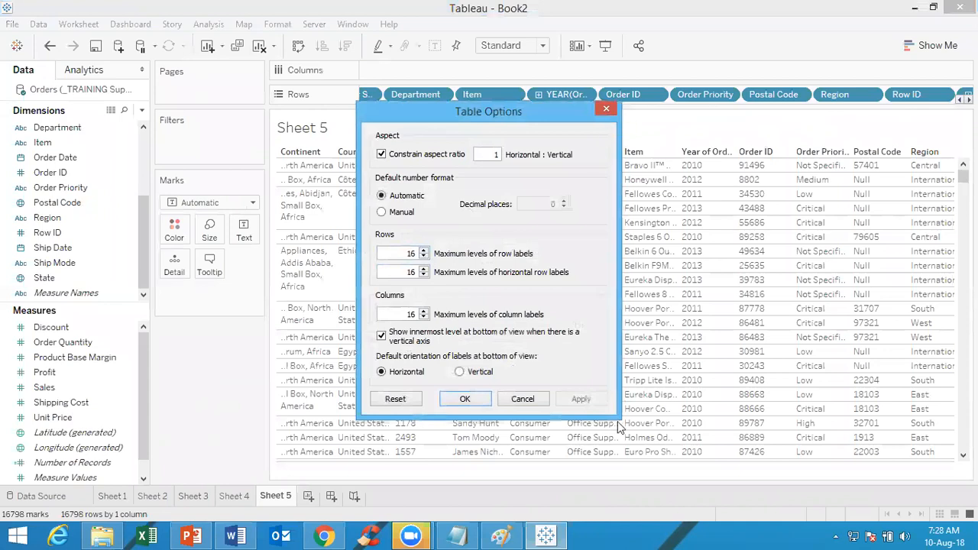
{"action": "left_click", "coordinate": [608, 109]}
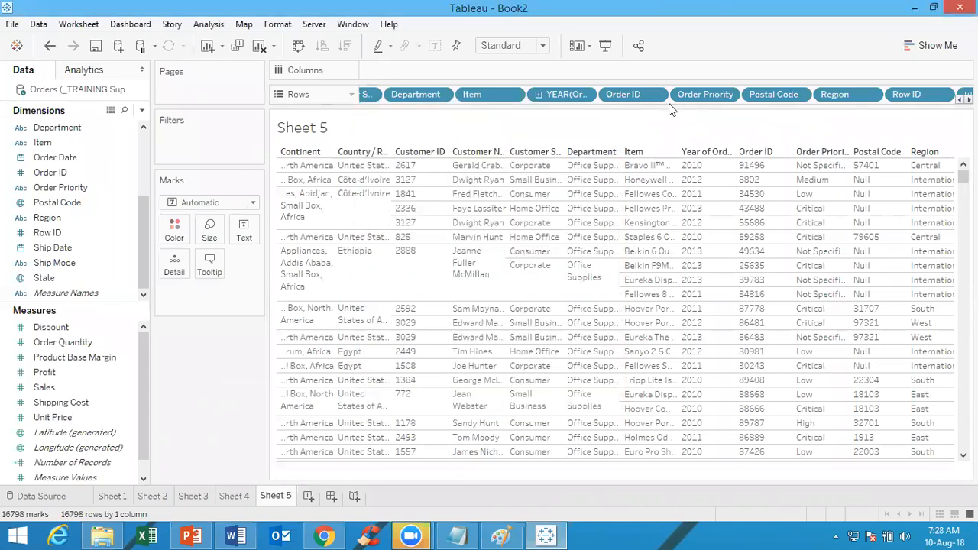
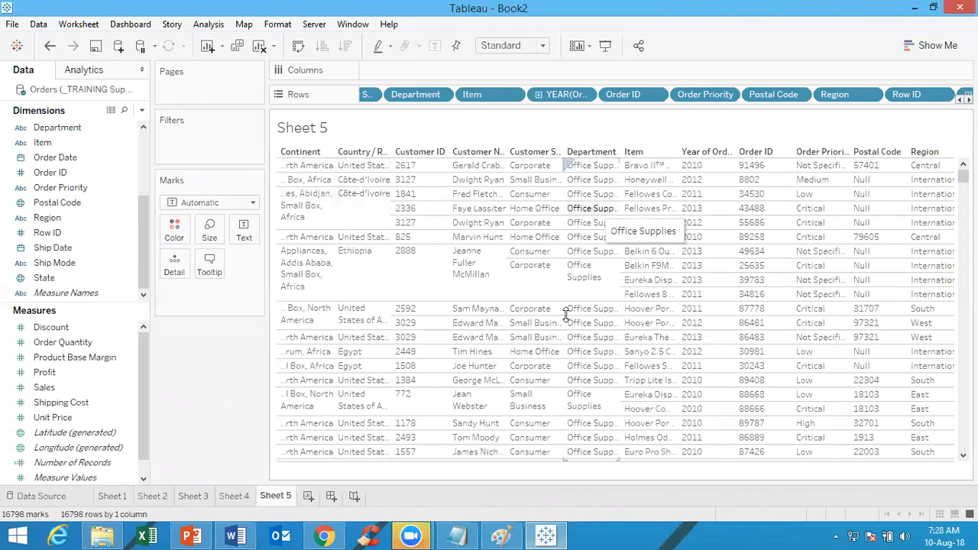
Minimize the workbook window and delete the Book2.twb file from the desktop
{"action": "left_click", "coordinate": [916, 9]}
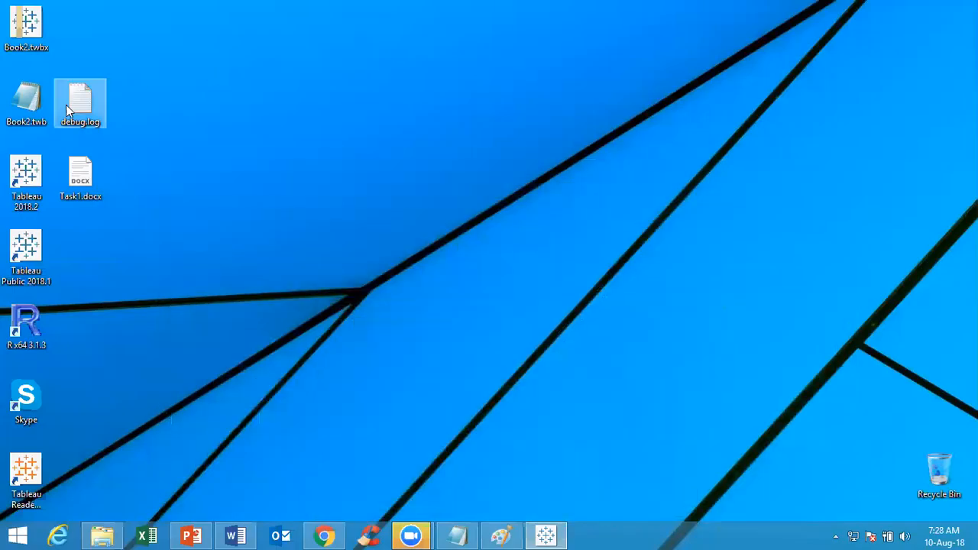
{"action": "left_click", "coordinate": [25, 107]}
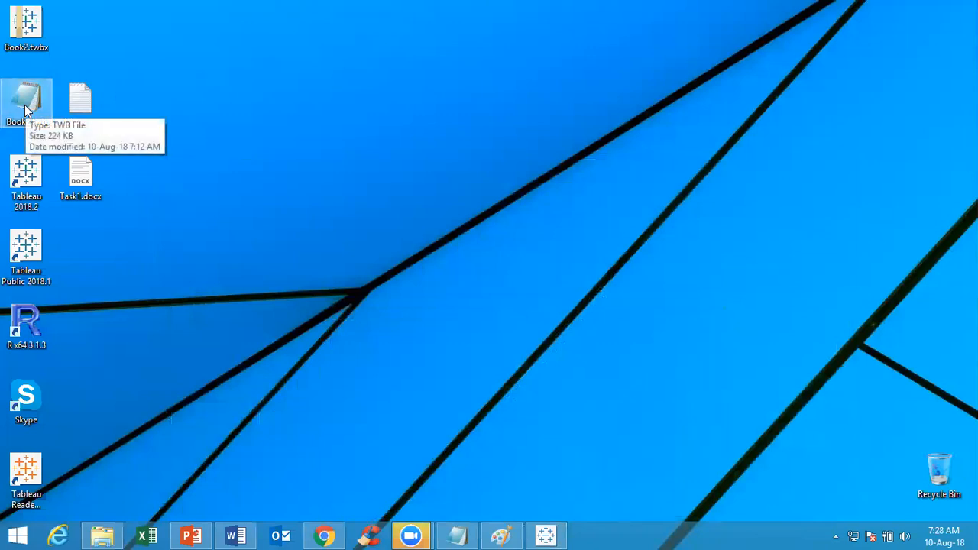
{"action": "key", "text": "Delete"}
{"action": "key", "text": "Return"}
Try to permanently delete the debug.log file from the desktop and dismiss the dialog
{"action": "left_click", "coordinate": [138, 85]}
{"action": "left_click_drag", "start_coordinate": [138, 60], "coordinate": [73, 133]}
{"action": "key", "text": "shift+Delete"}
{"action": "key", "text": "Return"}
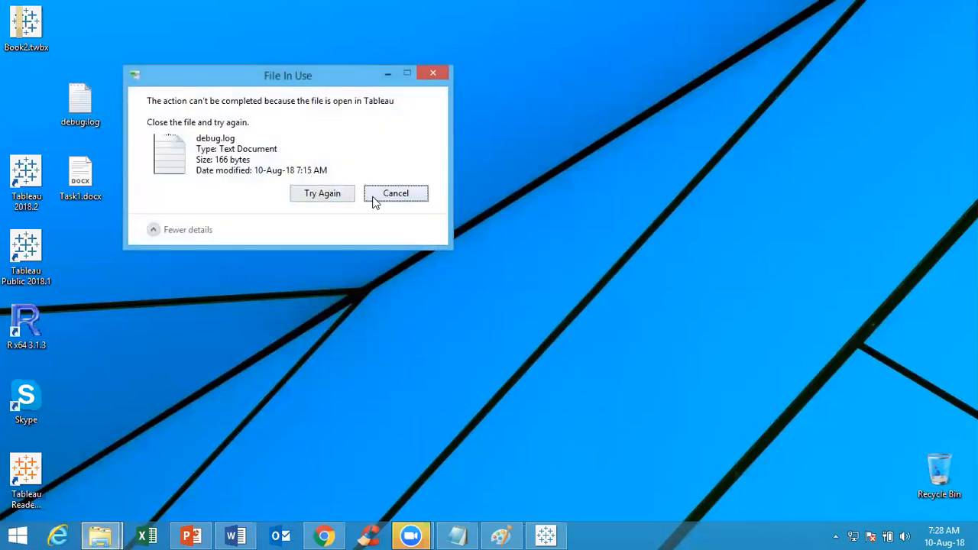
{"action": "left_click", "coordinate": [374, 197]}
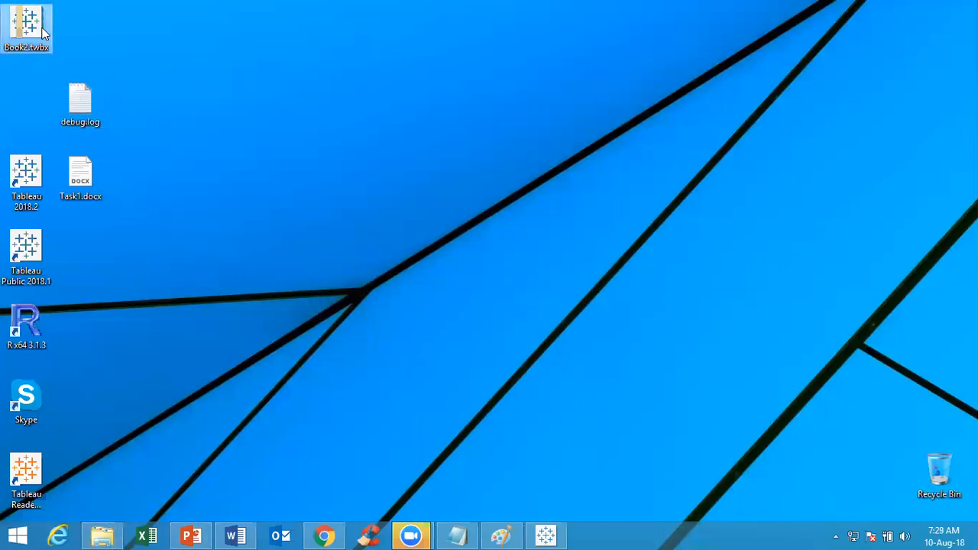
Return to Tableau and save the workbook as Book2.twb, of type Tableau Workbook (*.twb), on Local Disk (F:)
{"action": "left_click", "coordinate": [553, 535]}
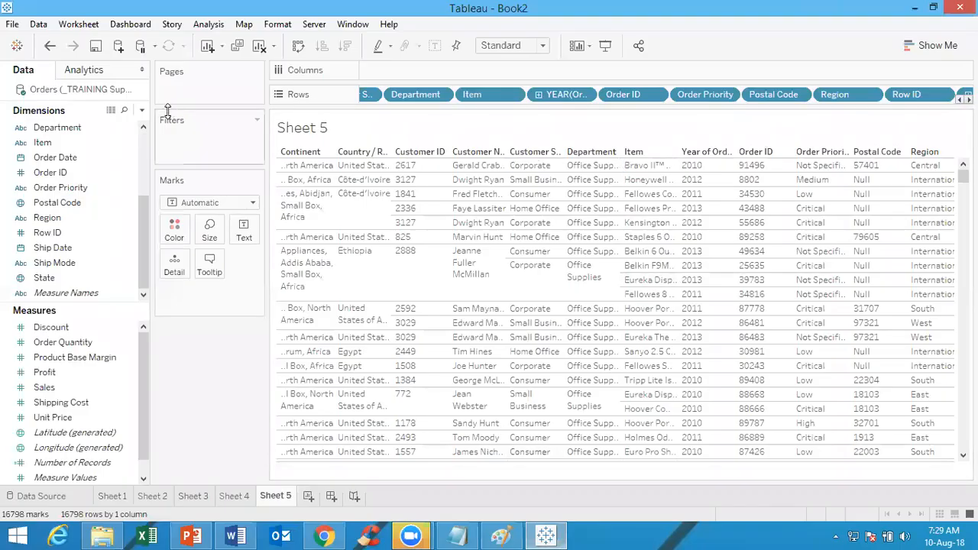
{"action": "left_click", "coordinate": [12, 25]}
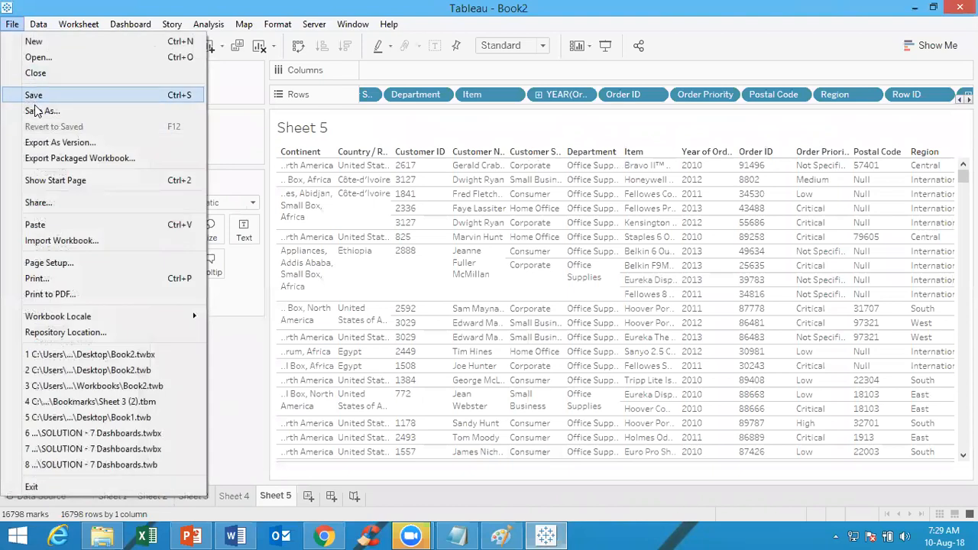
{"action": "left_click", "coordinate": [38, 111]}
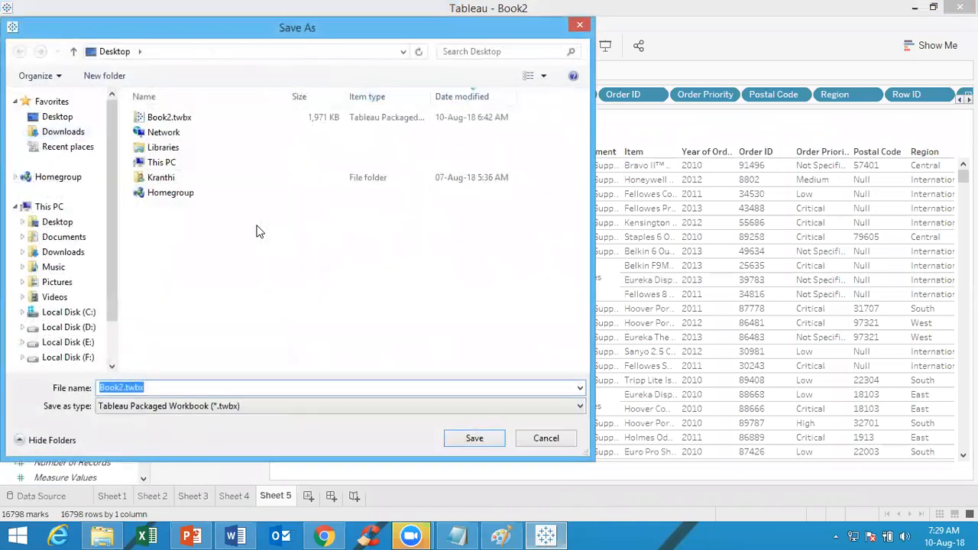
{"action": "left_click", "coordinate": [68, 357]}
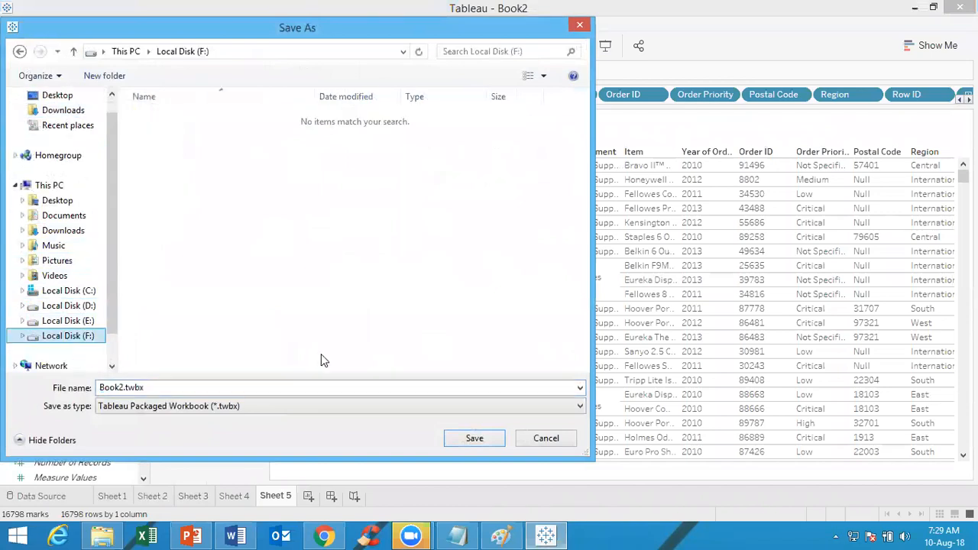
{"action": "left_click", "coordinate": [225, 407]}
{"action": "left_click", "coordinate": [220, 432]}
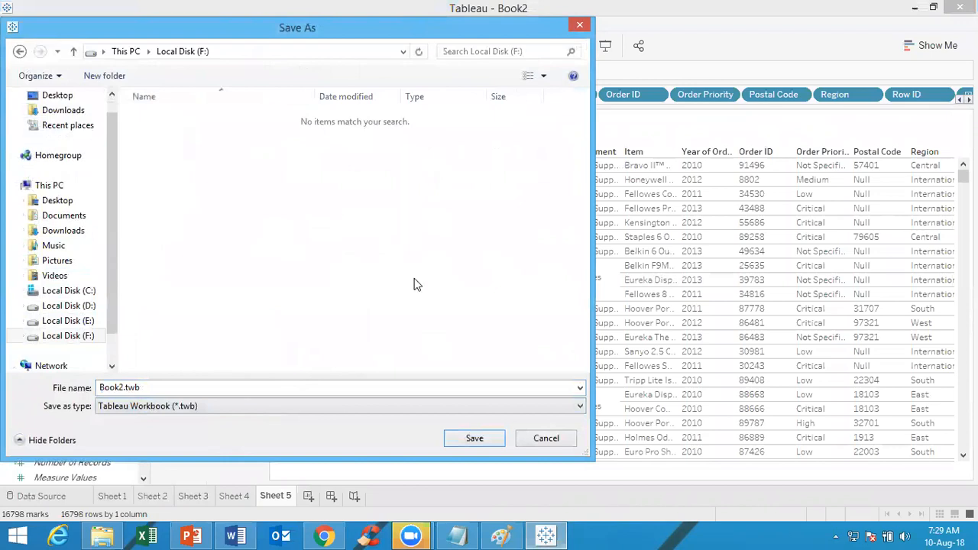
{"action": "left_click", "coordinate": [467, 438]}
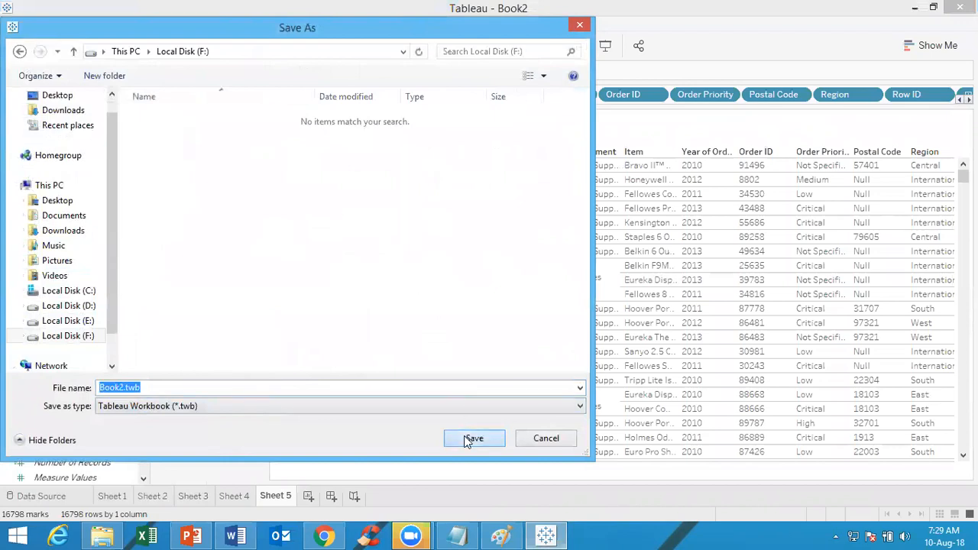
Switch to File Explorer, go to Local Disk (F:) and show the available file actions for Book2.twb
{"action": "left_click", "coordinate": [101, 535]}
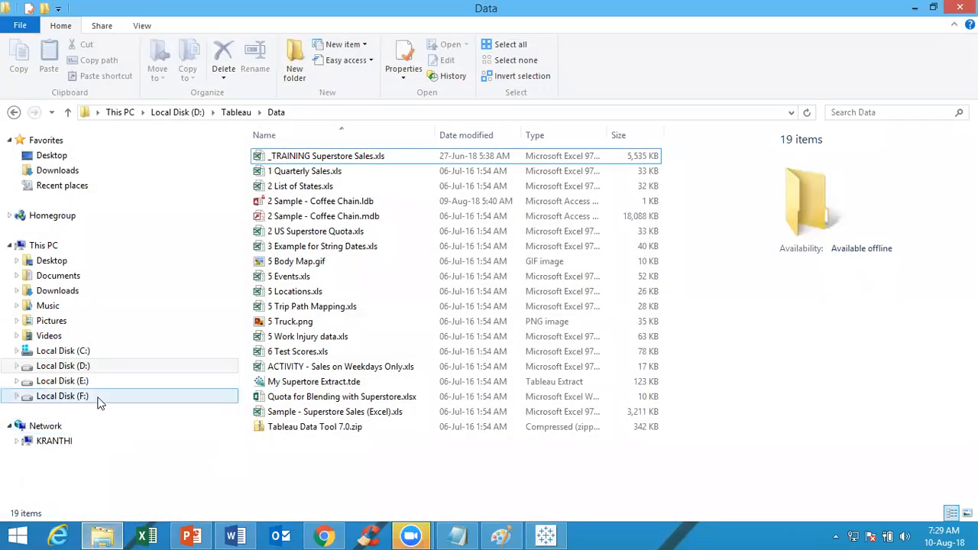
{"action": "left_click", "coordinate": [62, 396]}
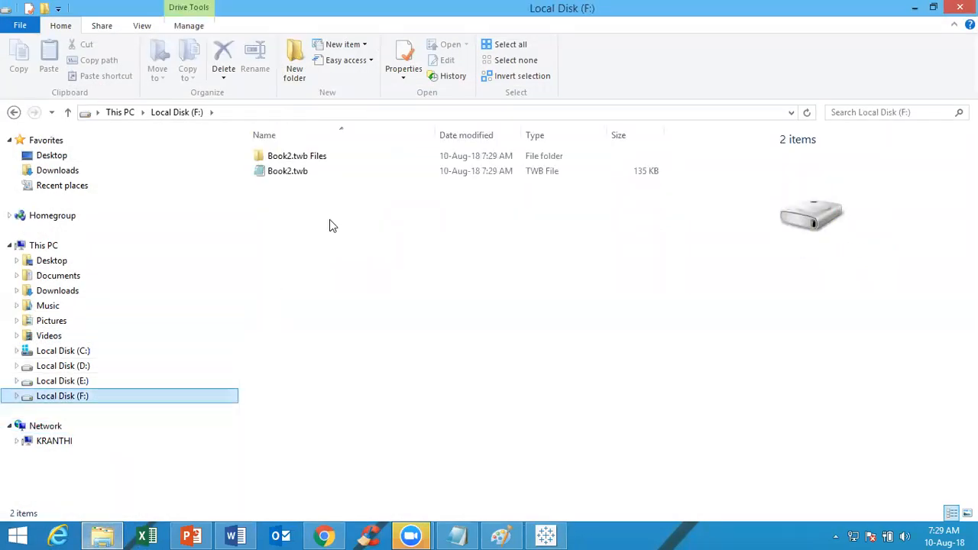
{"action": "left_click", "coordinate": [306, 173]}
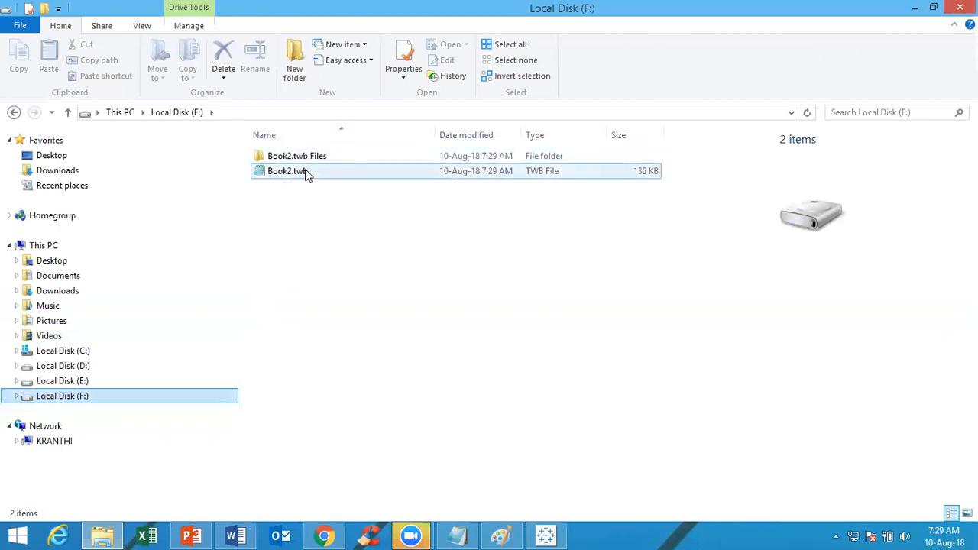
{"action": "right_click", "coordinate": [306, 174]}
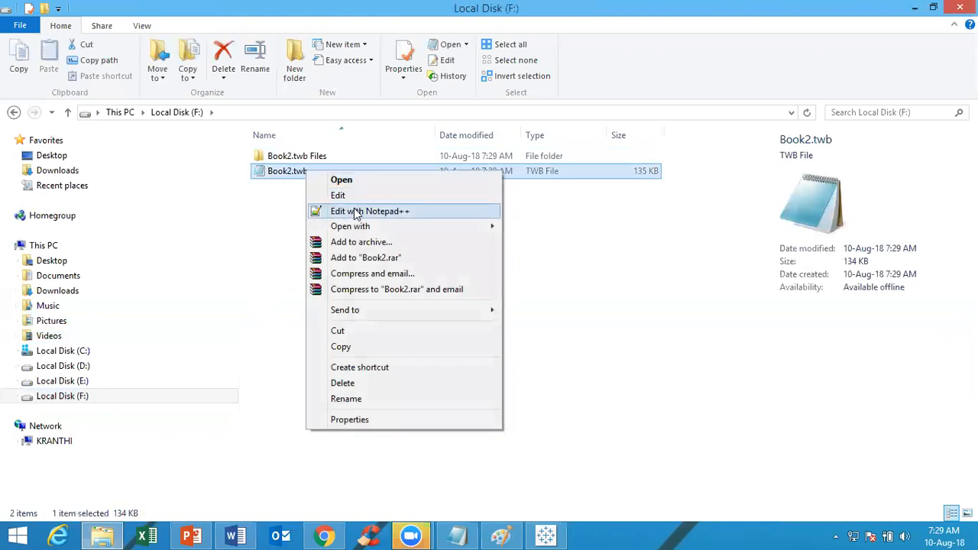
{"action": "mouse_move", "coordinate": [365, 315]}
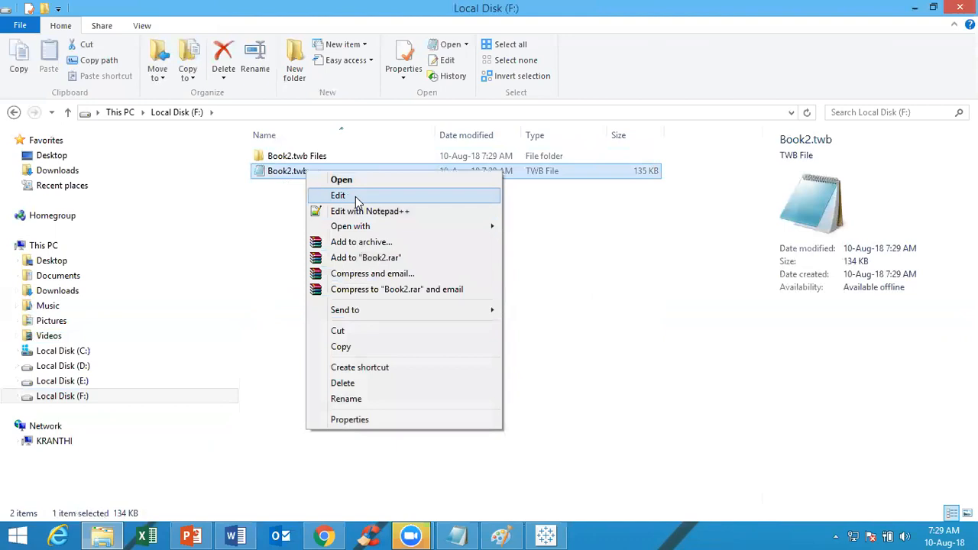
{"action": "left_click", "coordinate": [557, 535]}
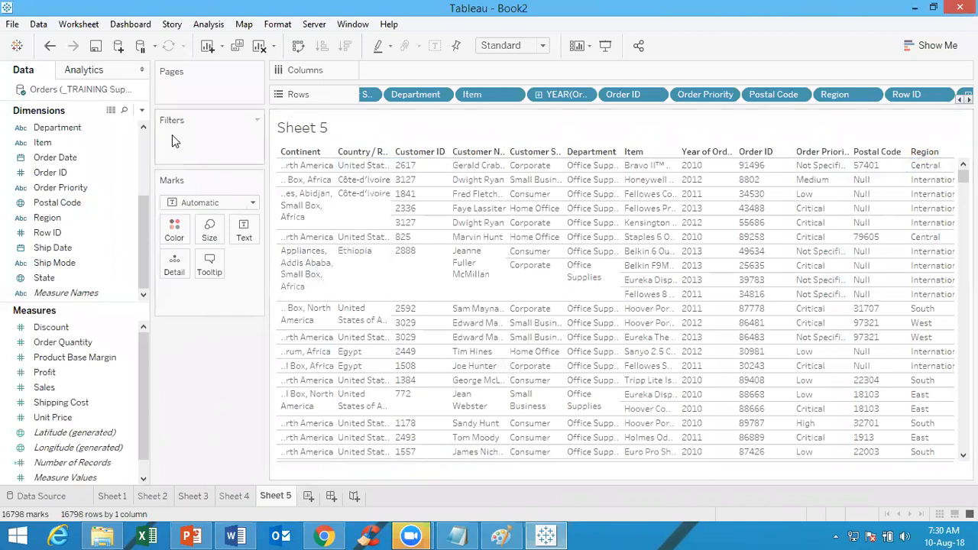
{"action": "left_click", "coordinate": [107, 249]}
{"action": "mouse_move", "coordinate": [109, 535]}
{"action": "left_click", "coordinate": [99, 458]}
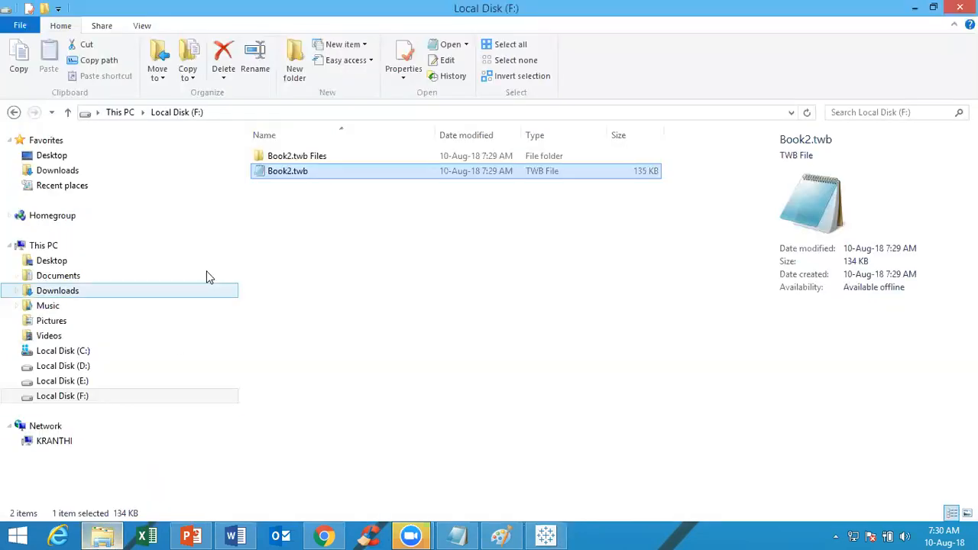
Open Book2.twb from Local Disk (F:) with Notepad and maximize its window
{"action": "right_click", "coordinate": [294, 171]}
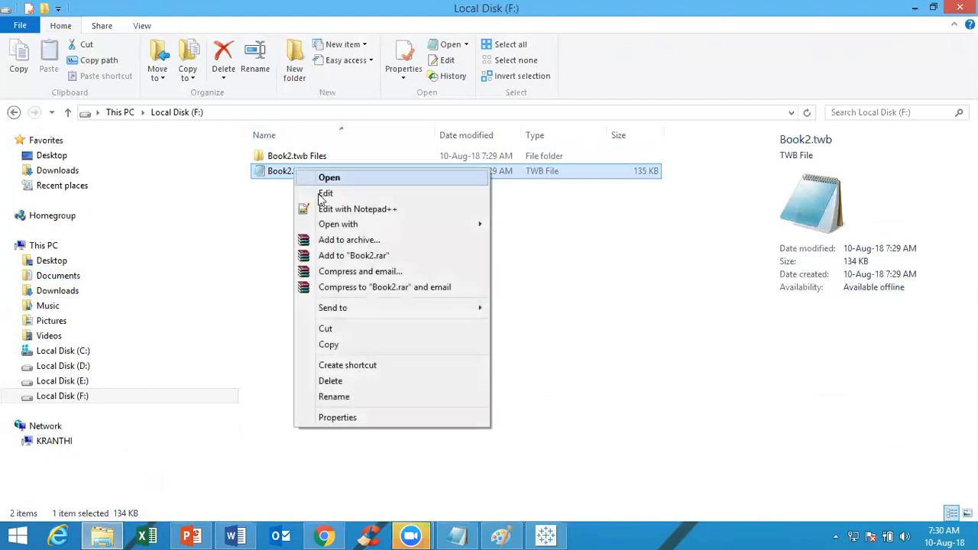
{"action": "mouse_move", "coordinate": [337, 226]}
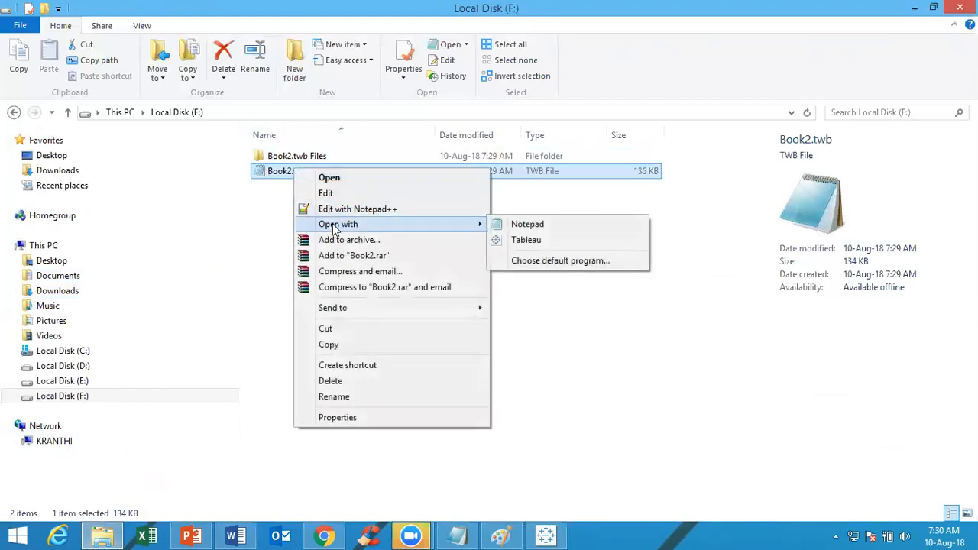
{"action": "left_click", "coordinate": [528, 224]}
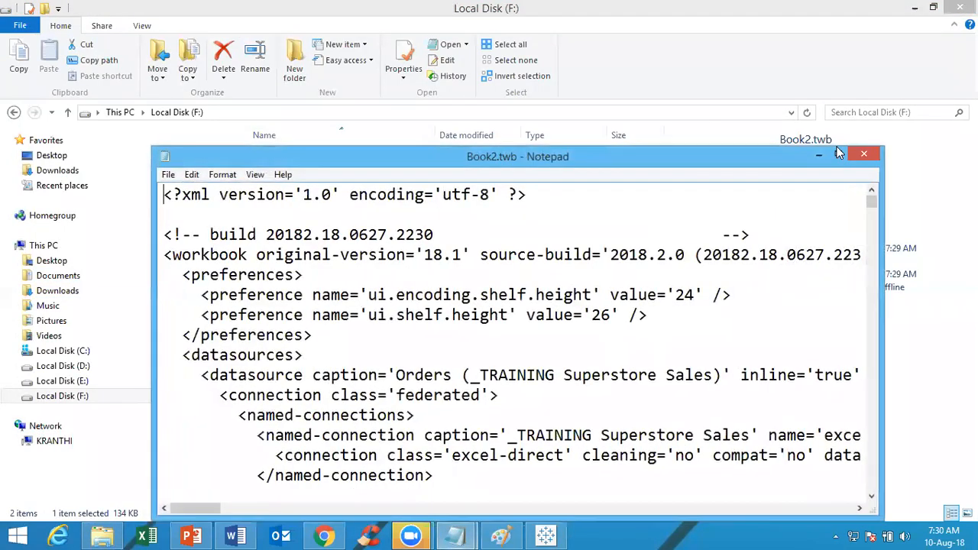
{"action": "left_click", "coordinate": [841, 155]}
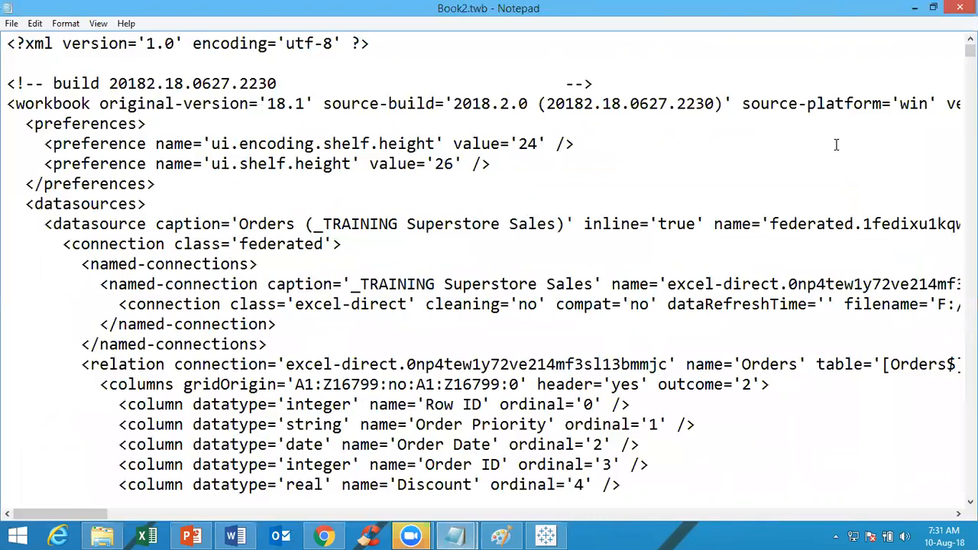
{"action": "key", "text": "ctrl+f"}
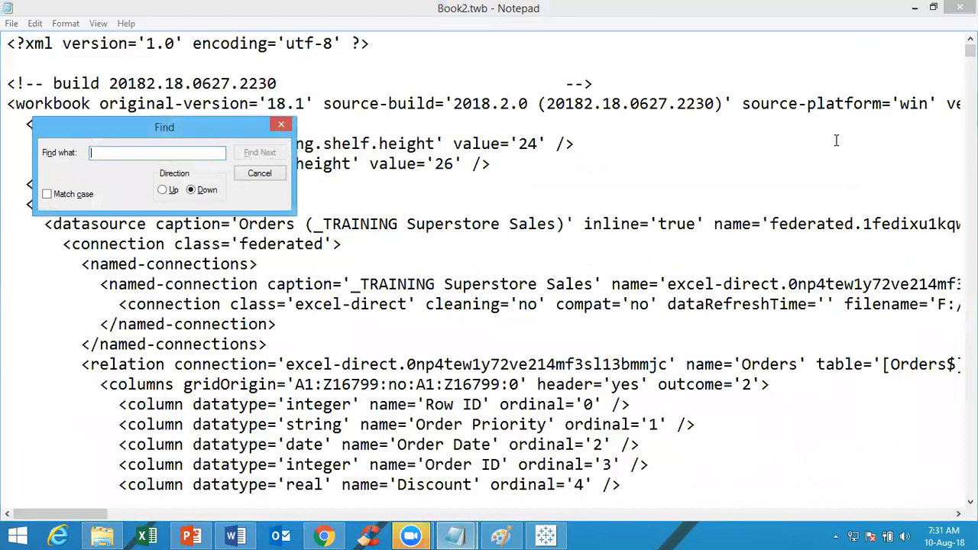
{"action": "key", "text": "Escape"}
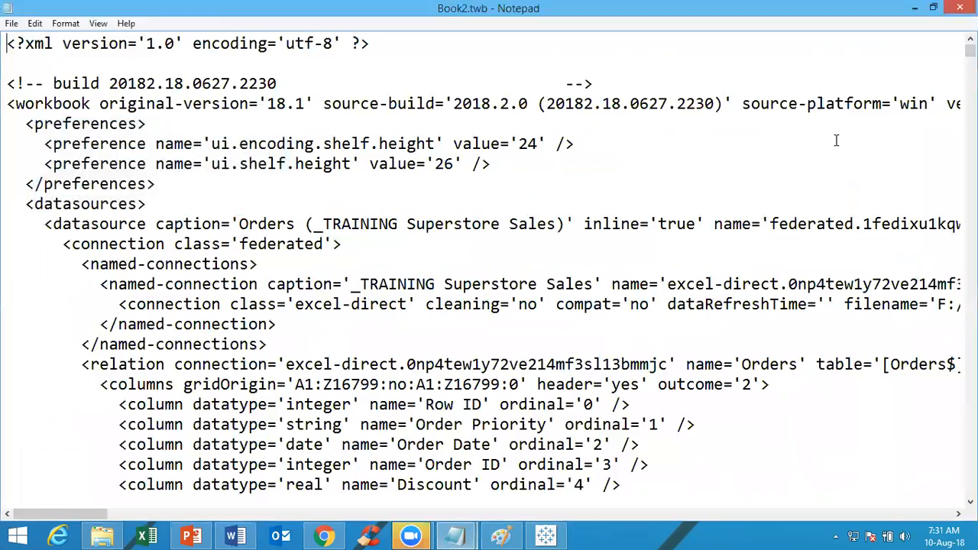
{"action": "key", "text": "ctrl+f"}
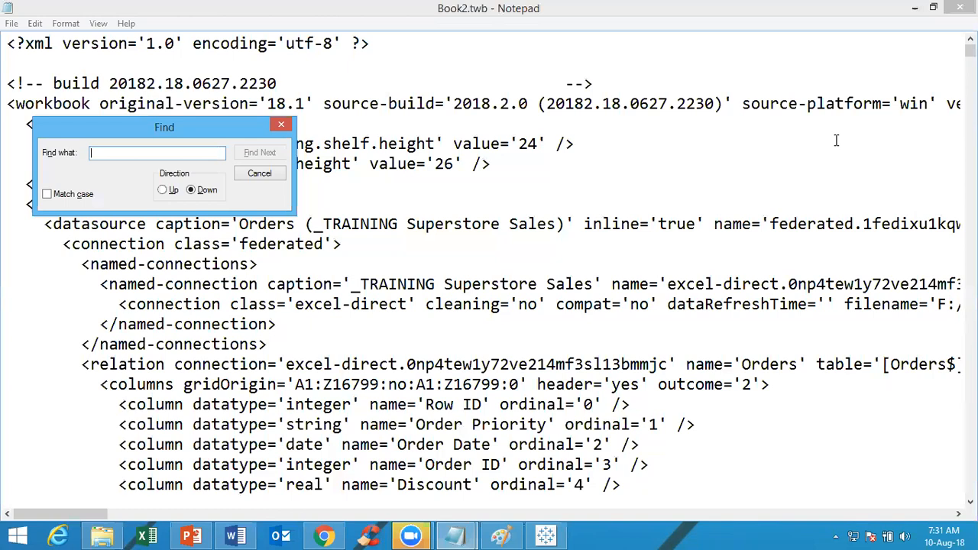
{"action": "key", "text": "Escape"}
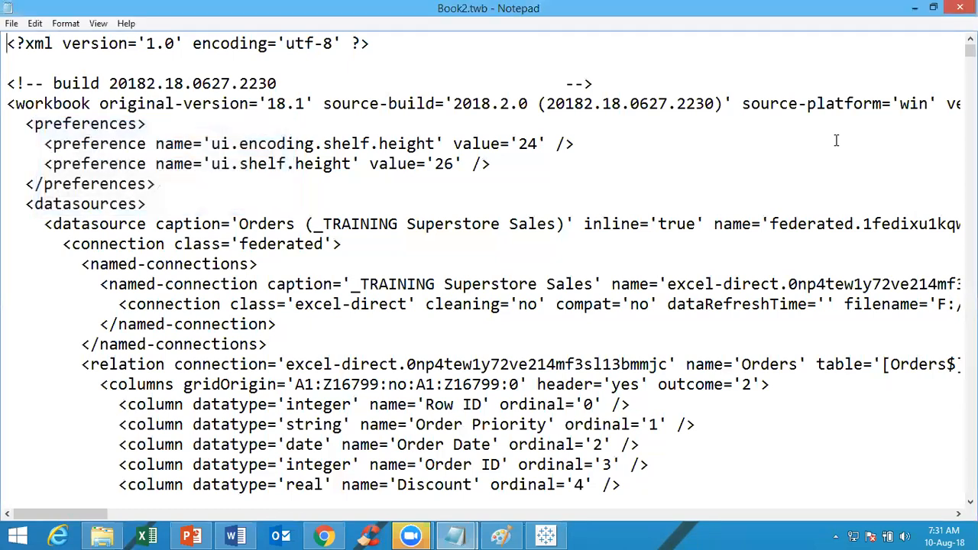
Search the workbook XML for "col-level" and bring the full table style rule into view
{"action": "left_click", "coordinate": [36, 25]}
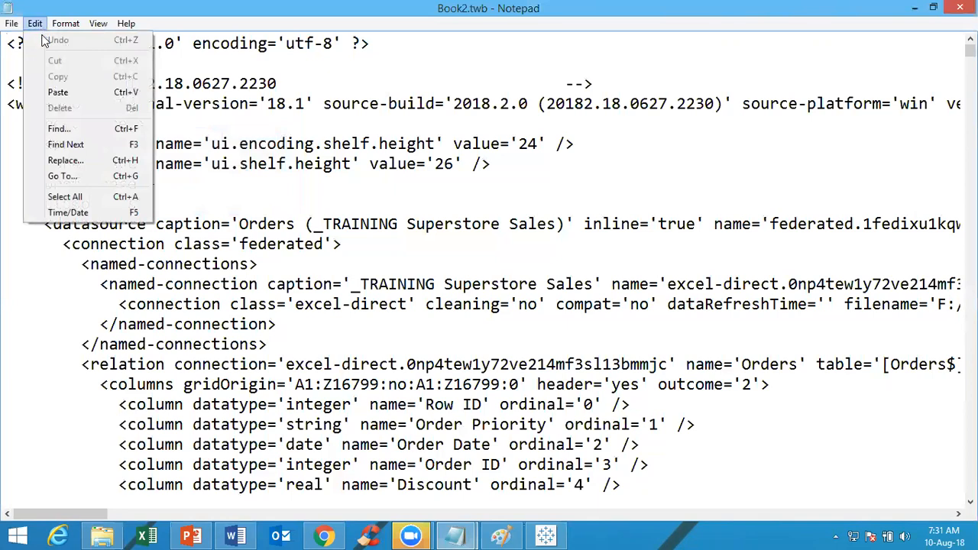
{"action": "left_click", "coordinate": [89, 131]}
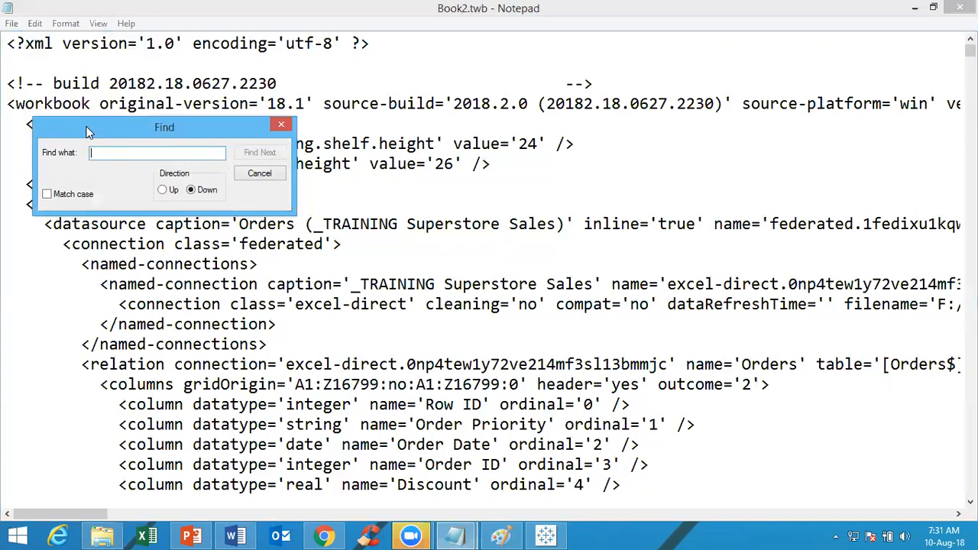
{"action": "type", "text": "col-lev"}
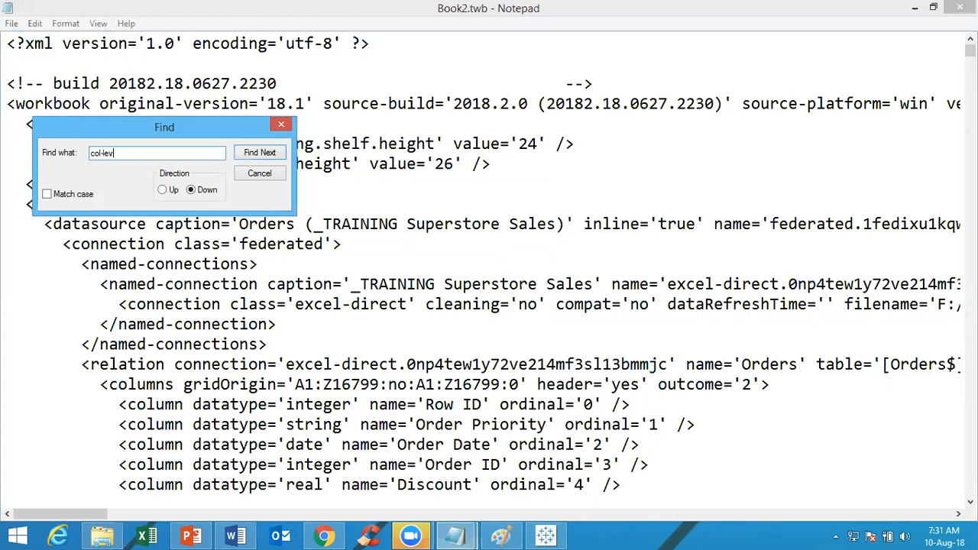
{"action": "type", "text": "el"}
{"action": "key", "text": "Return"}
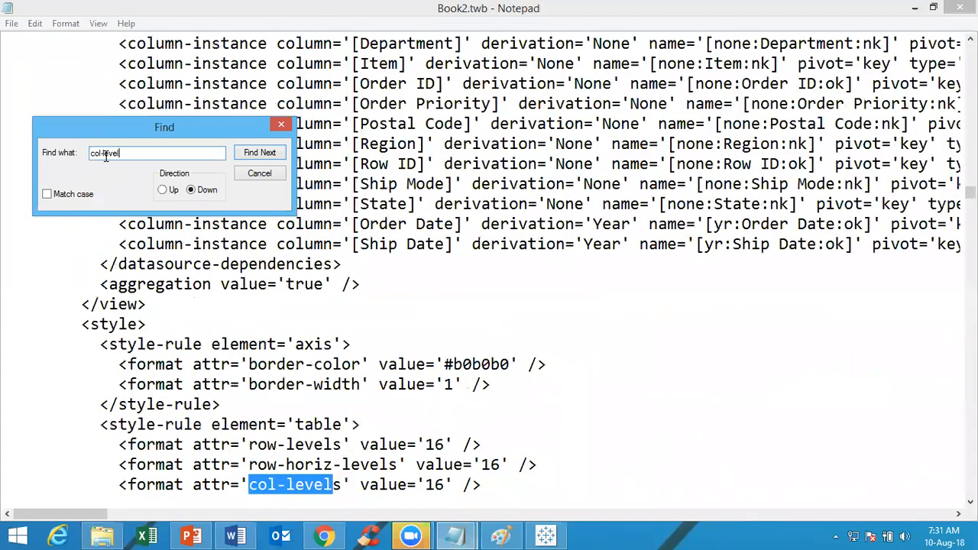
{"action": "key", "text": "Escape"}
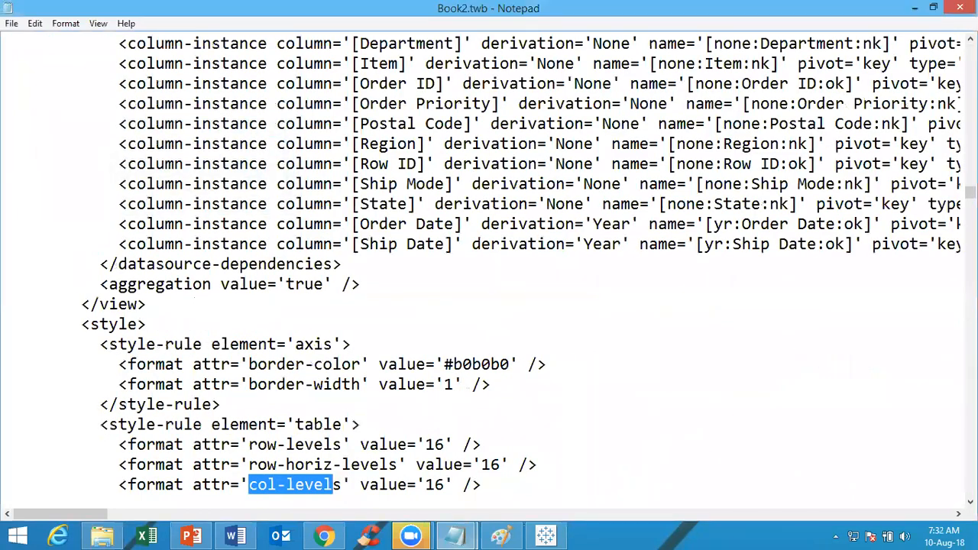
{"action": "scroll", "coordinate": [593, 398], "scroll_direction": "down", "scroll_amount": 2}
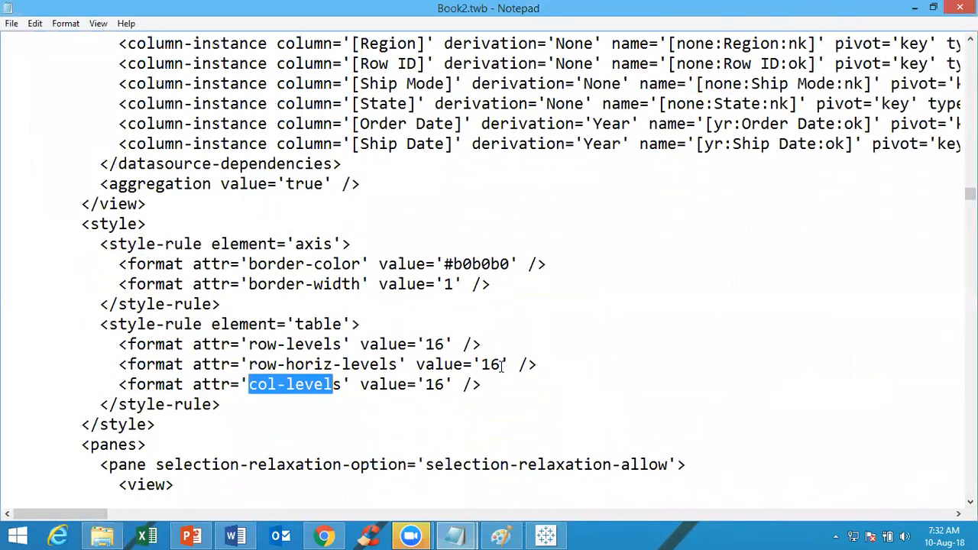
{"action": "left_click", "coordinate": [449, 344]}
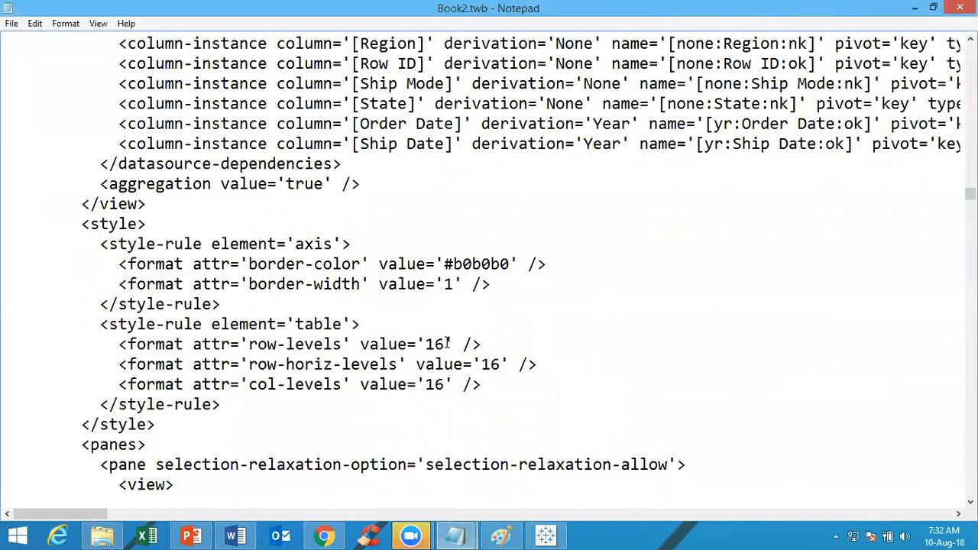
{"action": "key", "text": "BackSpace"}
{"action": "key", "text": "BackSpace"}
{"action": "type", "text": "30"}
{"action": "left_click", "coordinate": [498, 364]}
{"action": "key", "text": "ctrl+z"}
{"action": "left_click", "coordinate": [446, 385]}
{"action": "left_click", "coordinate": [551, 535]}
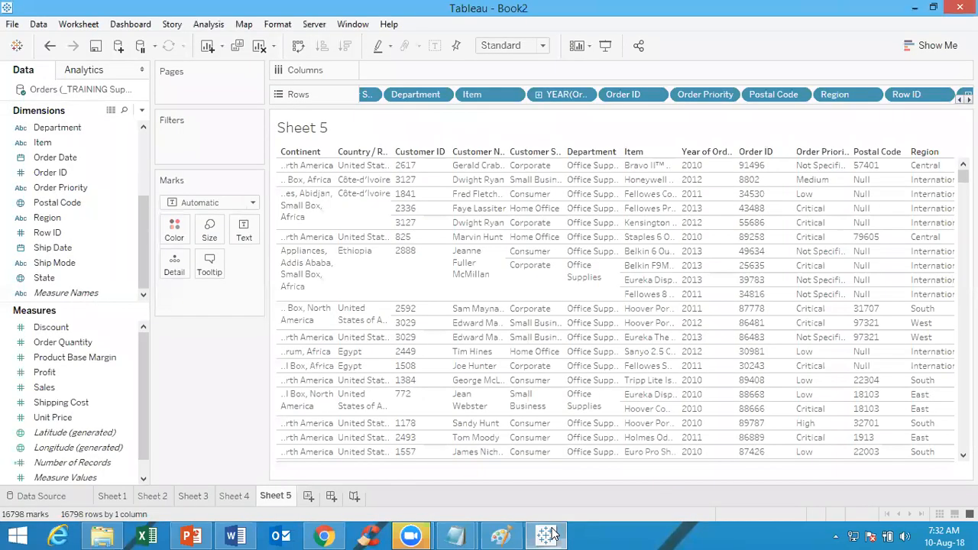
{"action": "left_click", "coordinate": [550, 535]}
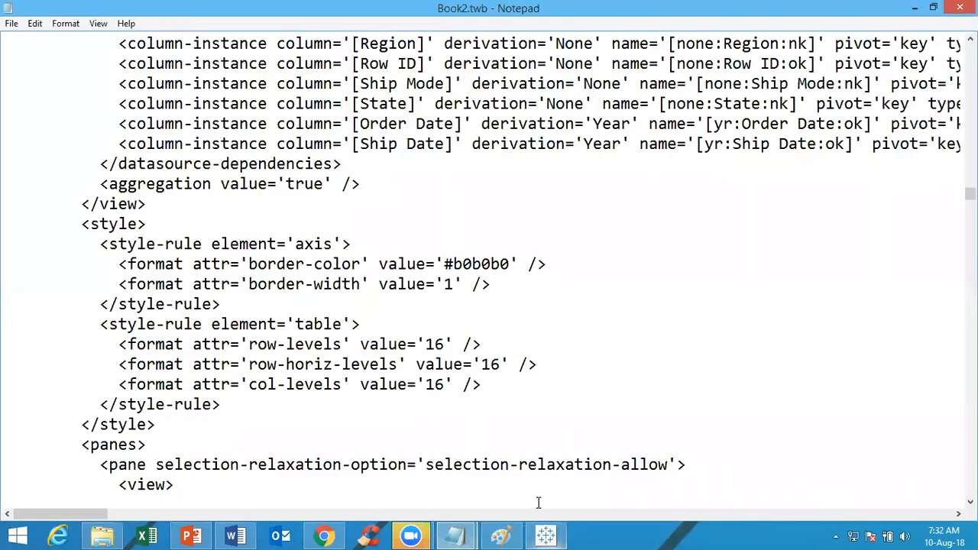
Set both the row-levels and row-horiz-levels values in the table style rule to 30
{"action": "left_click", "coordinate": [445, 344]}
{"action": "key", "text": "BackSpace"}
{"action": "key", "text": "BackSpace"}
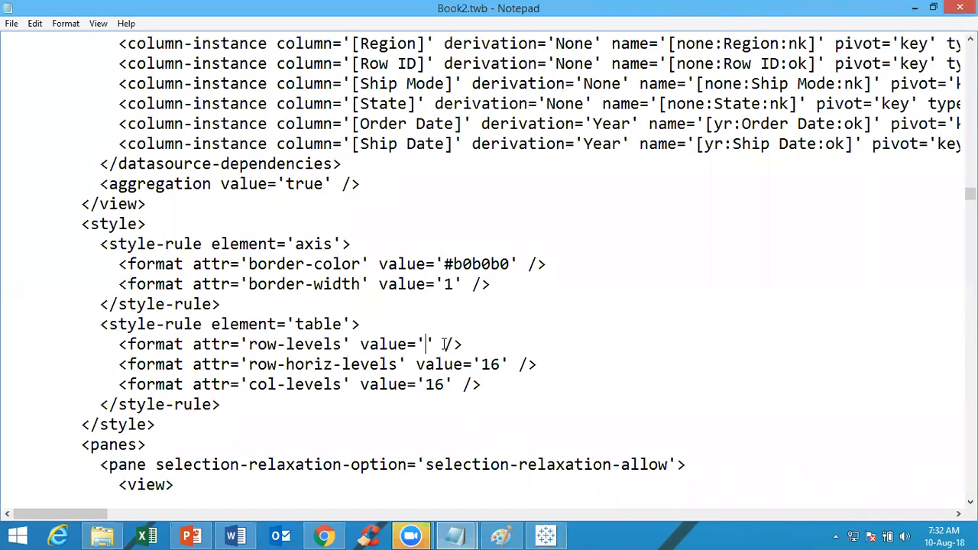
{"action": "type", "text": "30"}
{"action": "left_click", "coordinate": [501, 365]}
{"action": "key", "text": "BackSpace"}
{"action": "key", "text": "BackSpace"}
{"action": "type", "text": "30"}
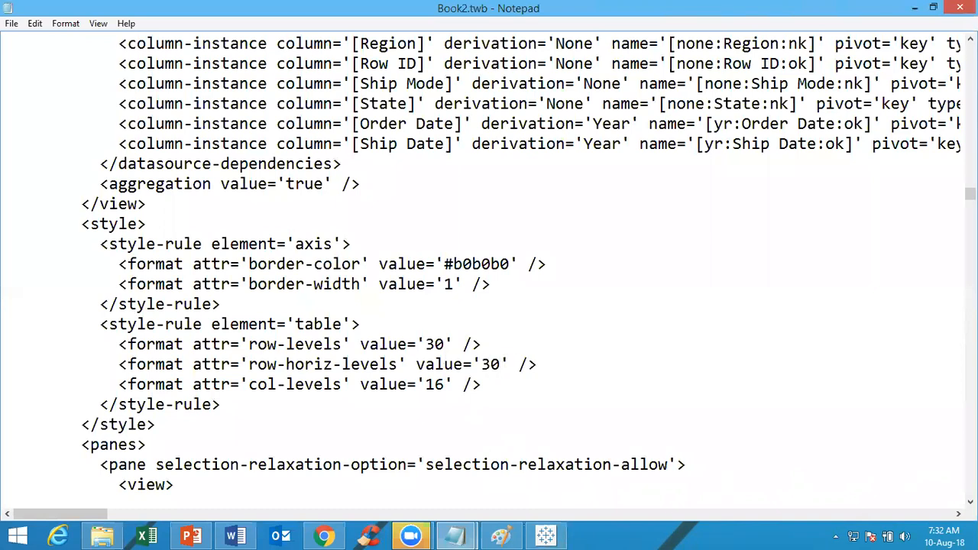
Save the edited Book2.twb file in Notepad
{"action": "left_click", "coordinate": [590, 381]}
{"action": "left_click", "coordinate": [11, 24]}
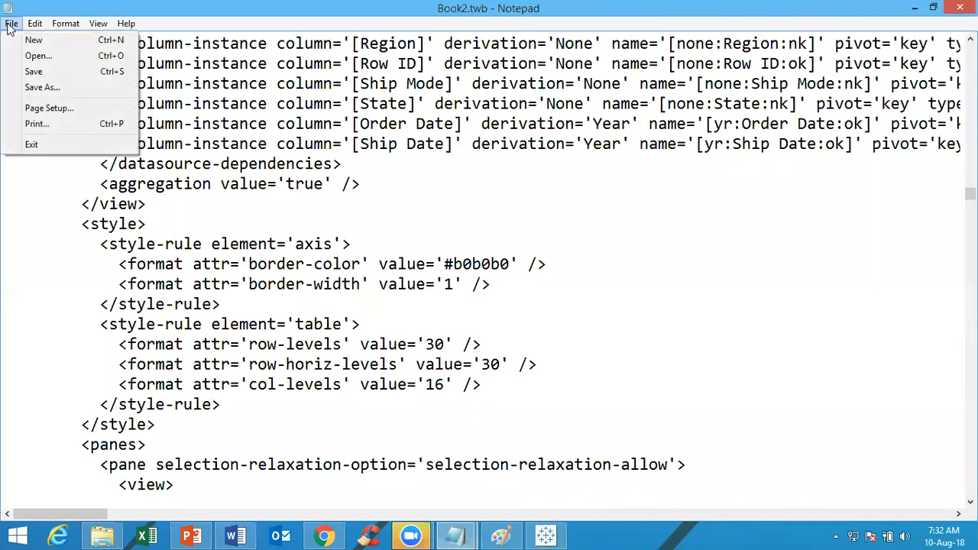
{"action": "left_click", "coordinate": [34, 71]}
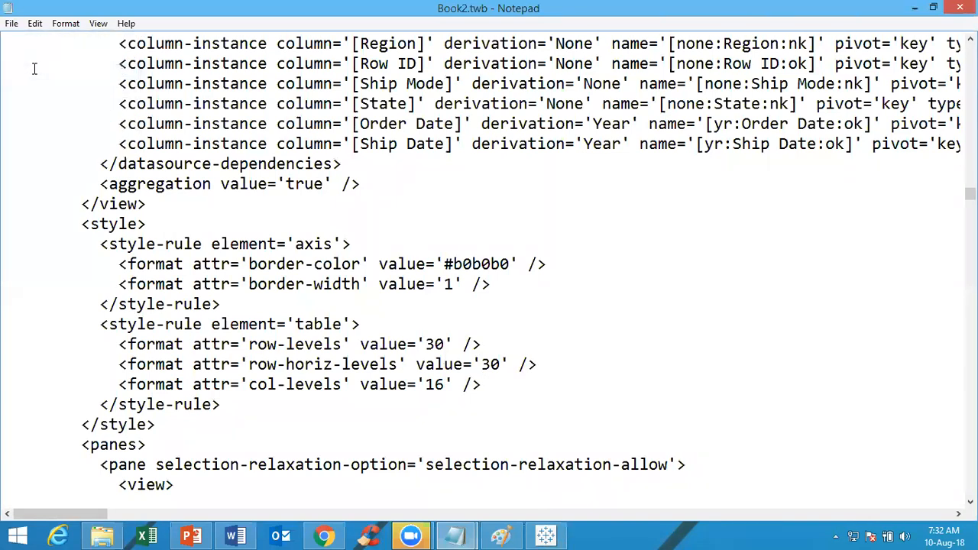
{"action": "left_click", "coordinate": [11, 24]}
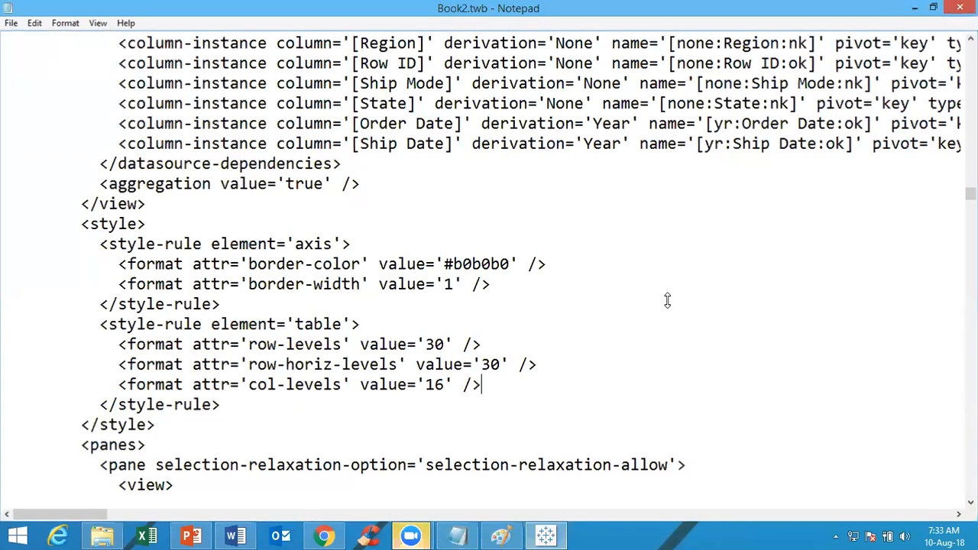
Close the Book2 workbook in Tableau, minimize File Explorer and open Book2.twbx from the desktop
{"action": "left_click", "coordinate": [960, 7]}
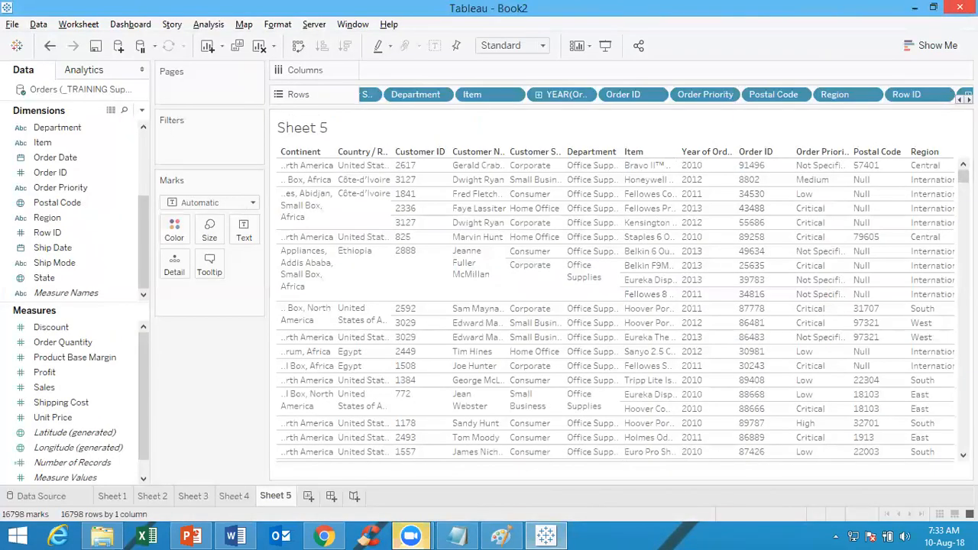
{"action": "left_click", "coordinate": [960, 7]}
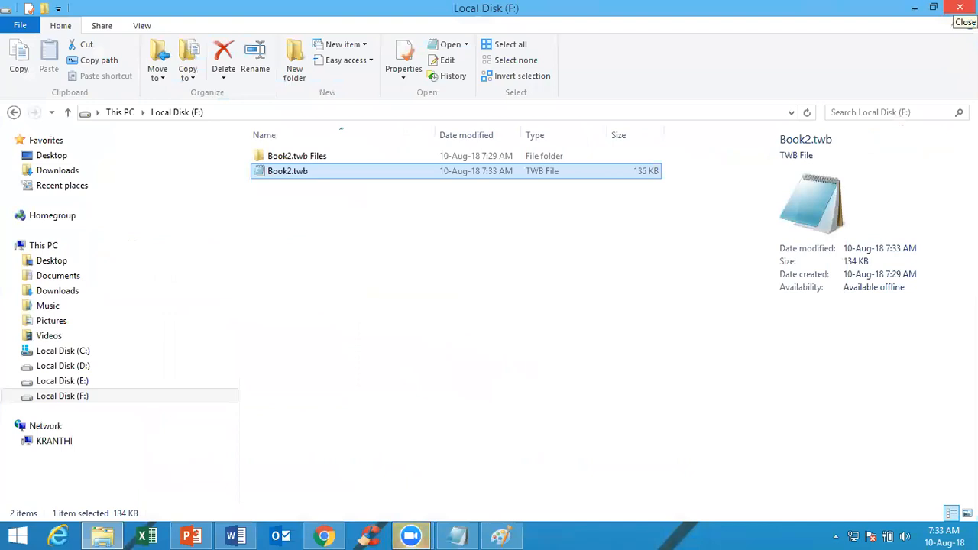
{"action": "left_click", "coordinate": [917, 9]}
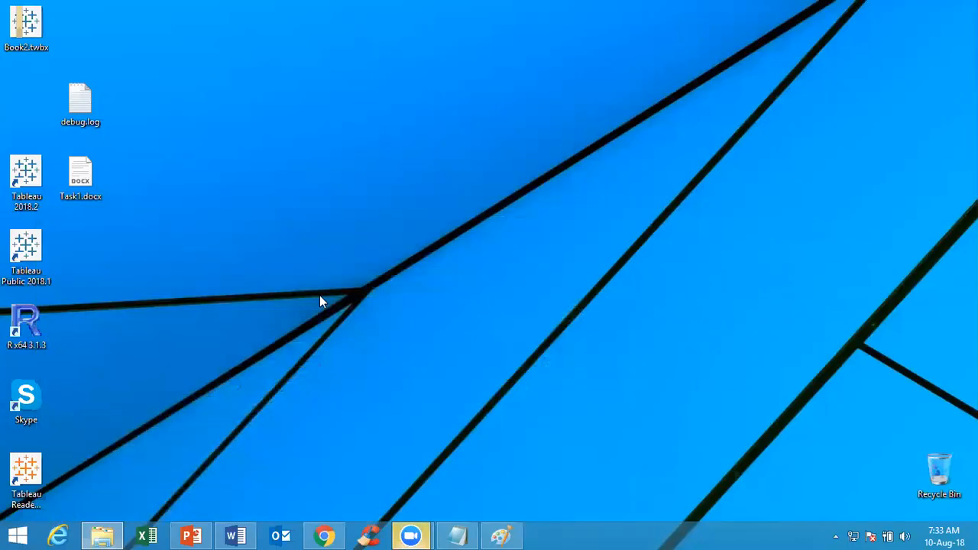
{"action": "double_click", "coordinate": [33, 44]}
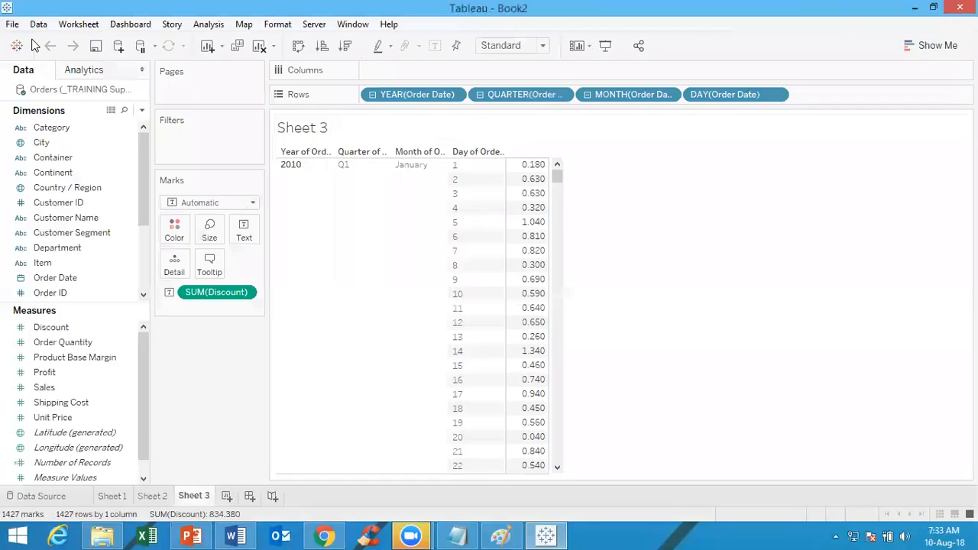
{"action": "left_click", "coordinate": [55, 130]}
{"action": "left_click", "coordinate": [55, 130]}
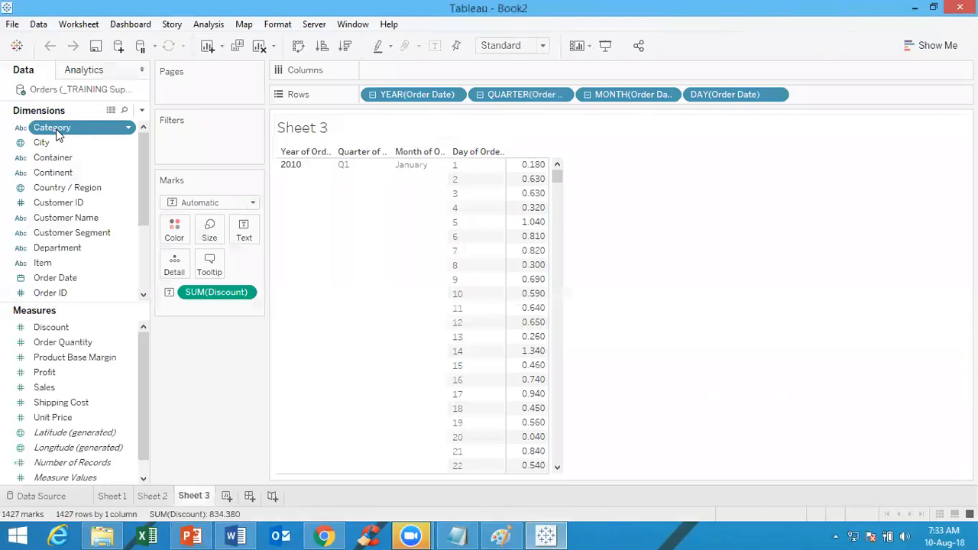
{"action": "key", "text": "Down"}
{"action": "key", "text": "Down"}
{"action": "key", "text": "shift+Down"}
{"action": "key", "text": "shift+Down"}
{"action": "key", "text": "Up"}
{"action": "key", "text": "Up"}
{"action": "key", "text": "Up"}
{"action": "key", "text": "Up"}
{"action": "key", "text": "Down"}
{"action": "key", "text": "Up"}
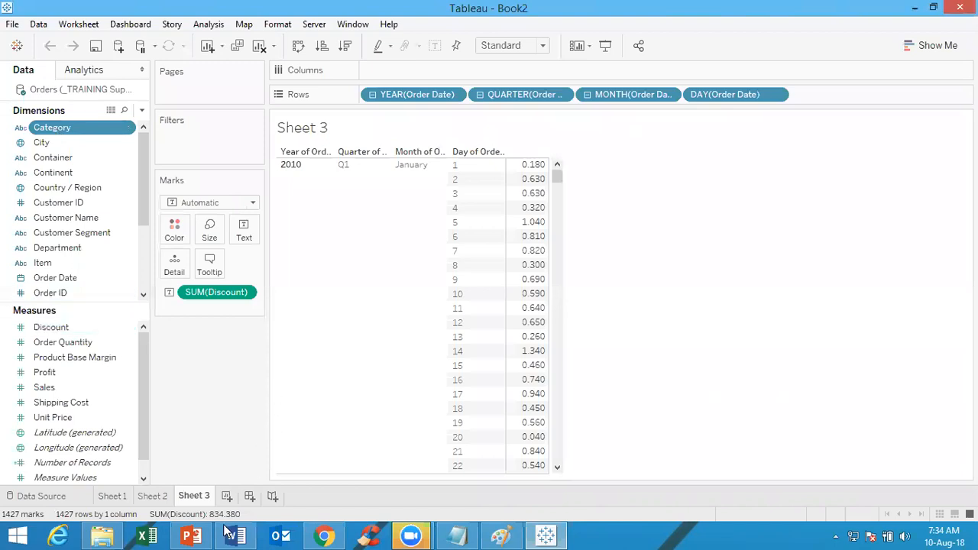
Build a bar chart on a new worksheet with Region on rows and Sales on columns, sorted descending by Sales
{"action": "left_click", "coordinate": [227, 496]}
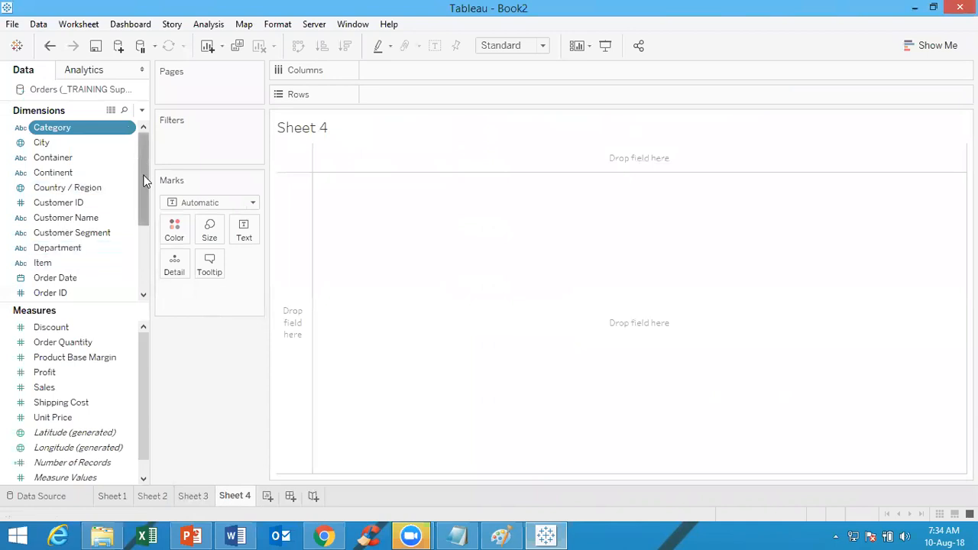
{"action": "left_click_drag", "start_coordinate": [143, 179], "coordinate": [141, 225]}
{"action": "left_click_drag", "start_coordinate": [90, 246], "coordinate": [412, 97]}
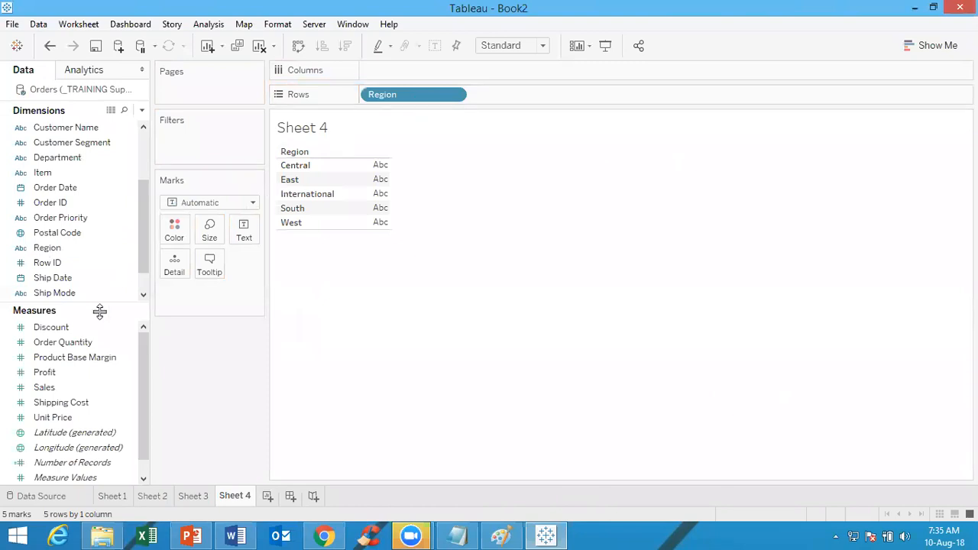
{"action": "left_click_drag", "start_coordinate": [96, 389], "coordinate": [557, 74]}
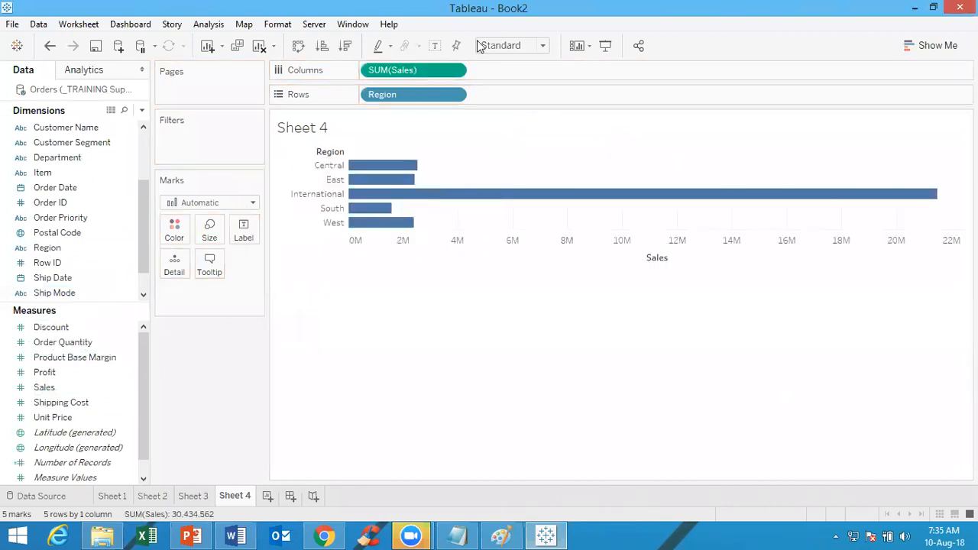
{"action": "left_click", "coordinate": [347, 46]}
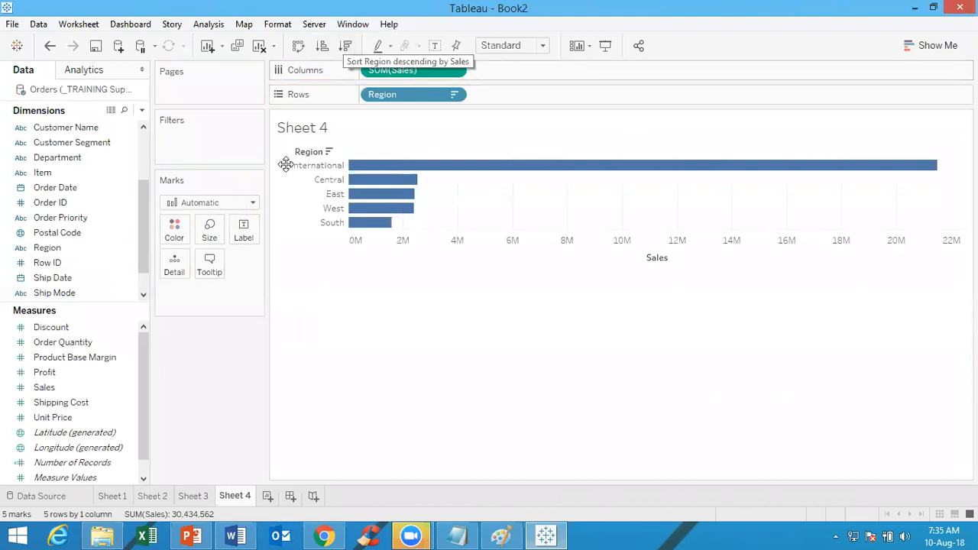
Fill the bars with white and give them an orange border
{"action": "left_click", "coordinate": [174, 229]}
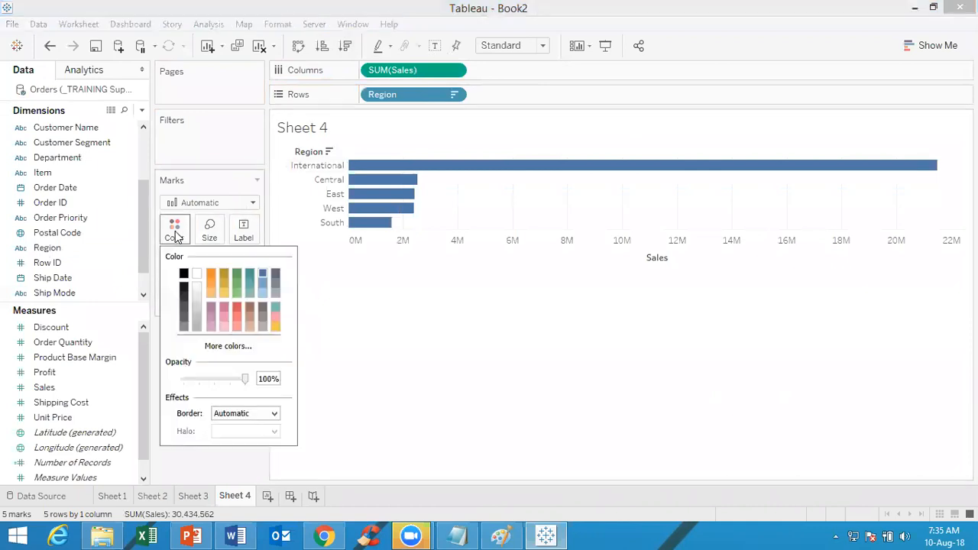
{"action": "left_click", "coordinate": [196, 274]}
{"action": "left_click", "coordinate": [503, 300]}
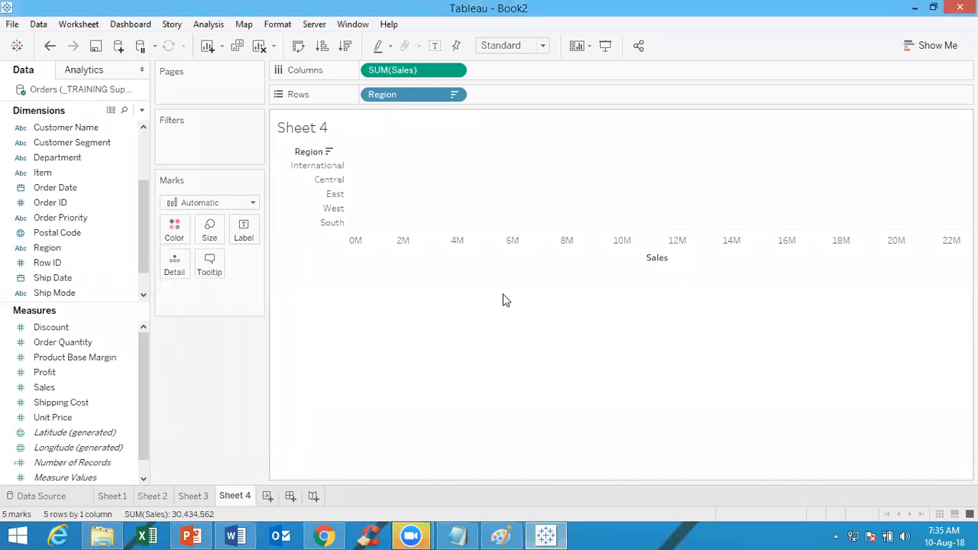
{"action": "mouse_move", "coordinate": [400, 190]}
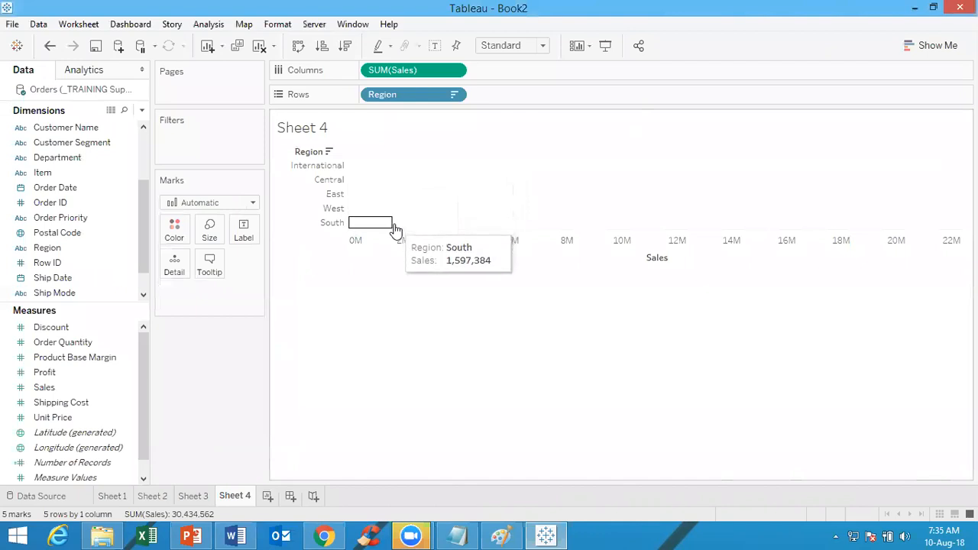
{"action": "left_click", "coordinate": [175, 231]}
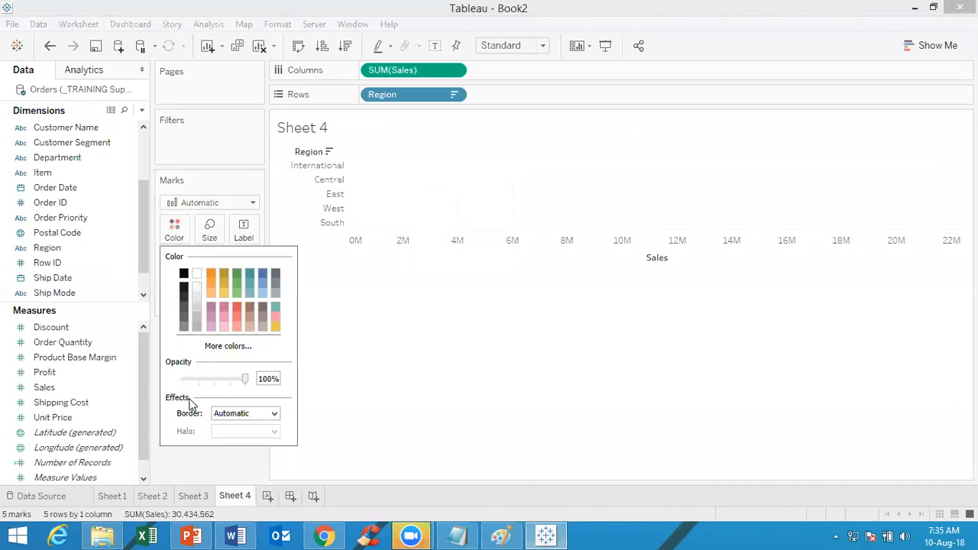
{"action": "left_click", "coordinate": [241, 415]}
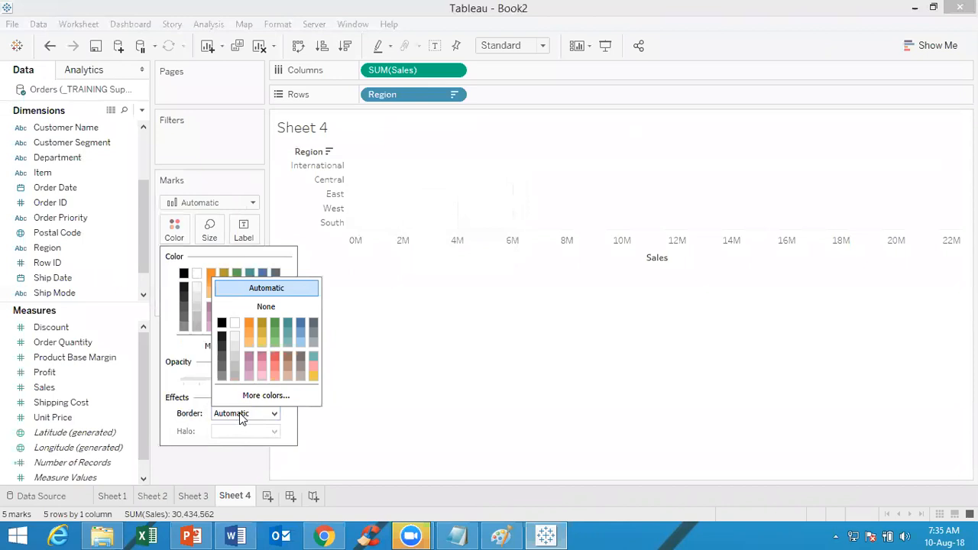
{"action": "left_click", "coordinate": [247, 323]}
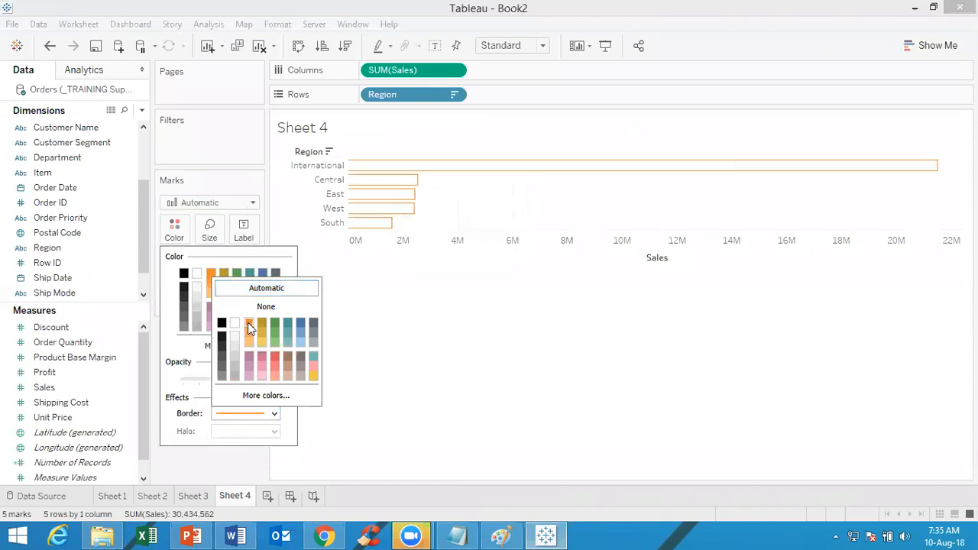
{"action": "left_click", "coordinate": [512, 344]}
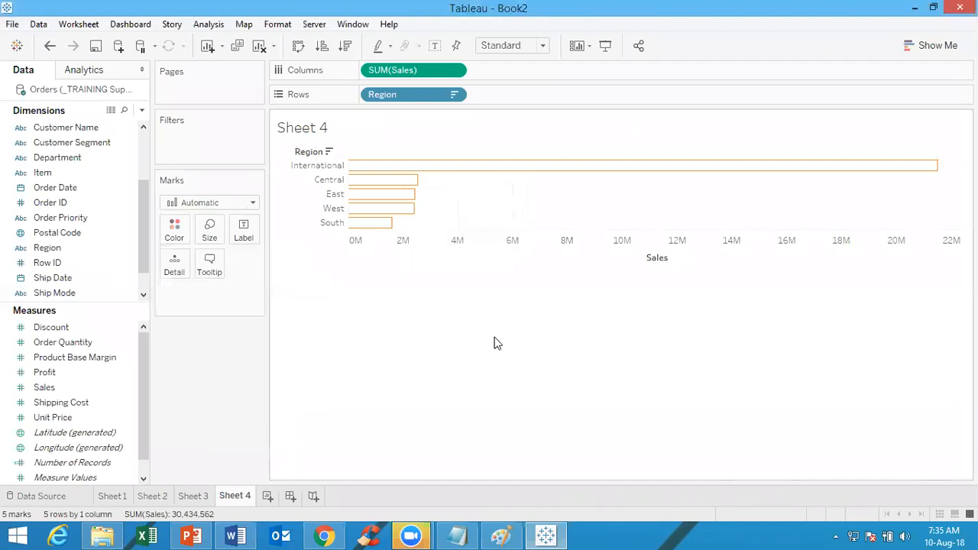
Label the bars with Region and center the labels horizontally inside the bars
{"action": "left_click_drag", "start_coordinate": [57, 256], "coordinate": [243, 237]}
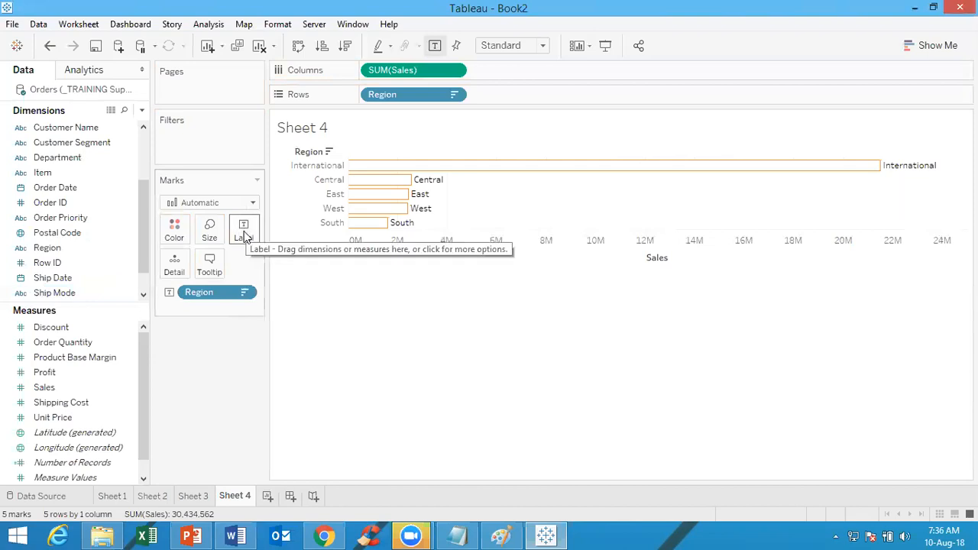
{"action": "left_click", "coordinate": [244, 234]}
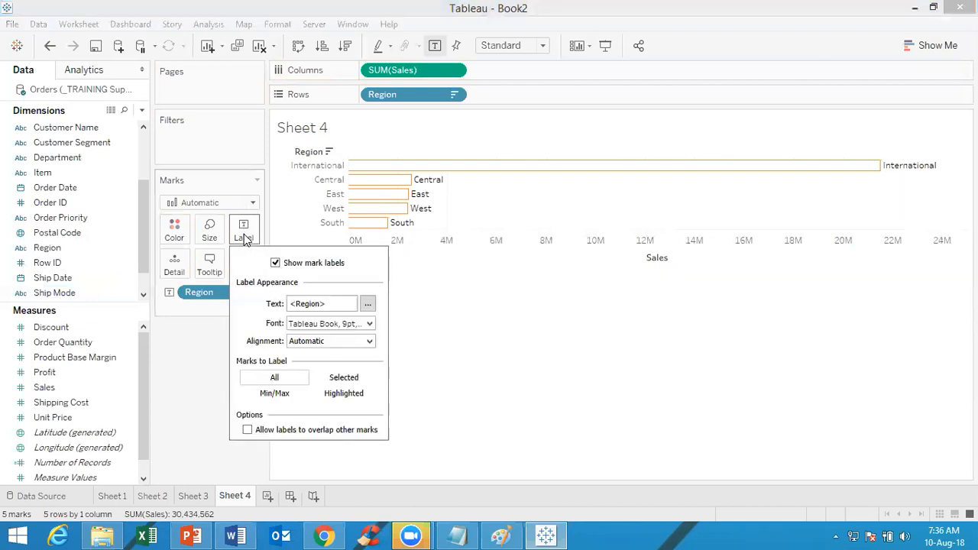
{"action": "left_click", "coordinate": [302, 345]}
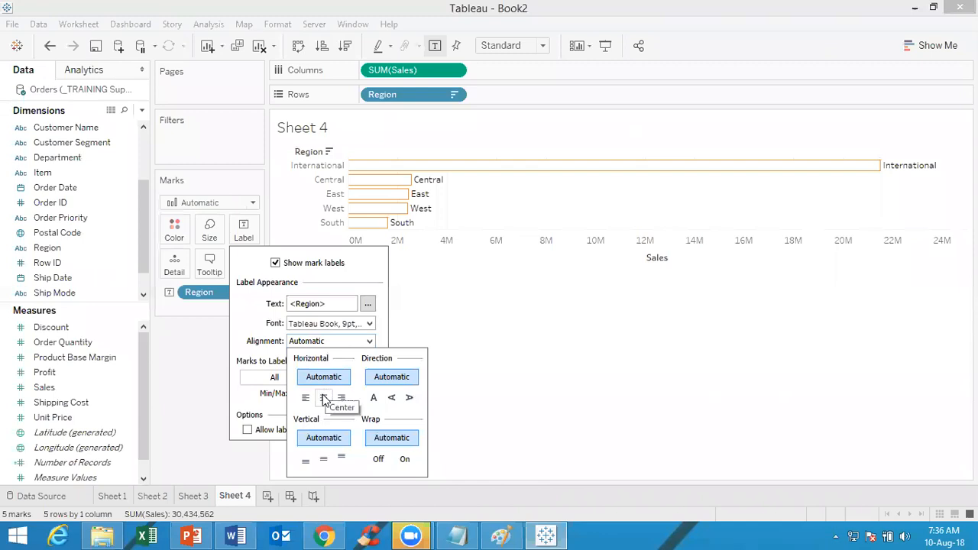
{"action": "left_click", "coordinate": [324, 398]}
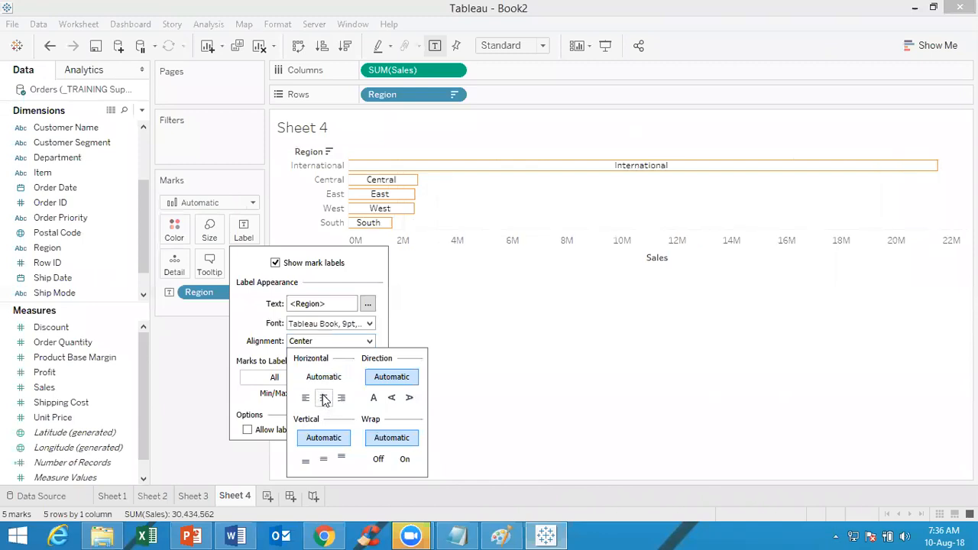
{"action": "left_click", "coordinate": [675, 337]}
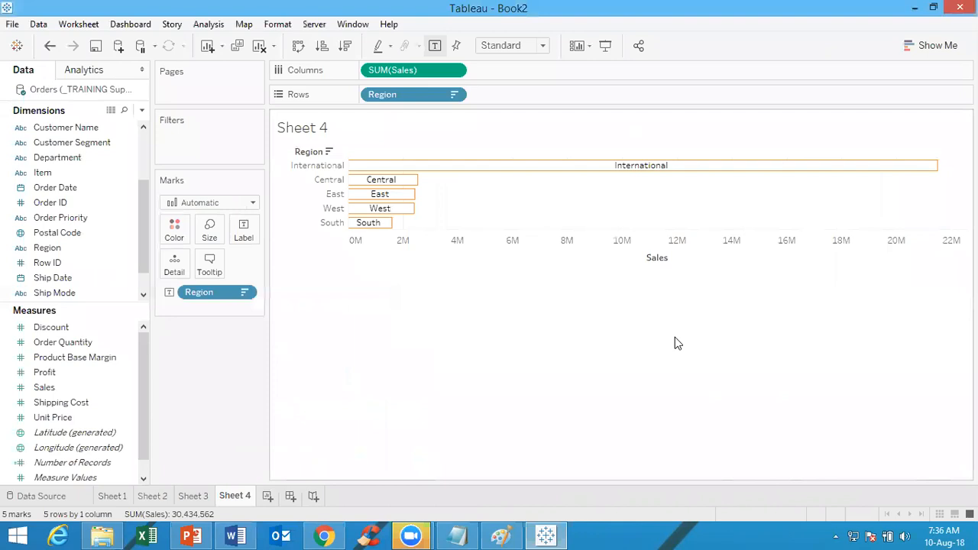
View the Edit Axis settings of the Sales axis, close them and deselect the axis
{"action": "mouse_move", "coordinate": [643, 172]}
{"action": "mouse_move", "coordinate": [369, 208]}
{"action": "left_click", "coordinate": [637, 245]}
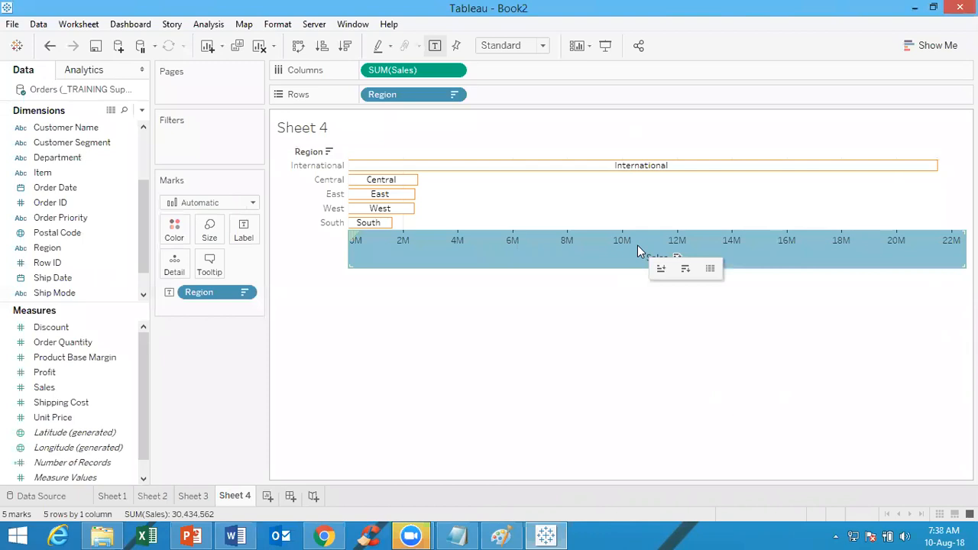
{"action": "right_click", "coordinate": [637, 245]}
{"action": "left_click", "coordinate": [655, 257]}
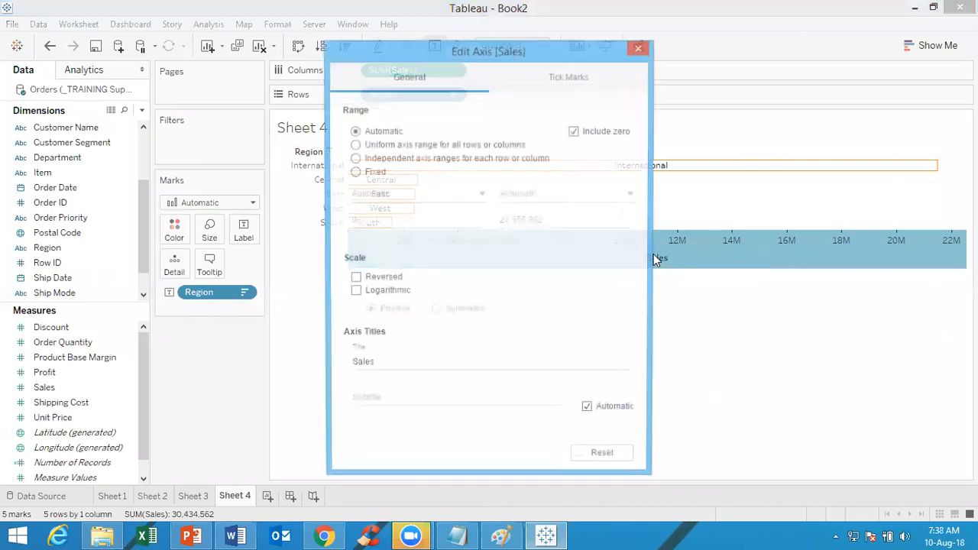
{"action": "left_click", "coordinate": [640, 47]}
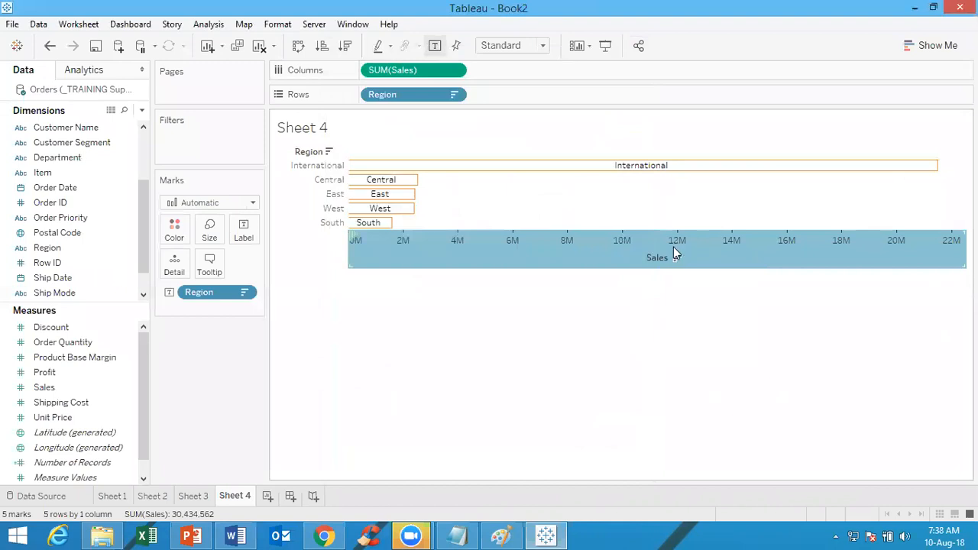
{"action": "left_click", "coordinate": [577, 352]}
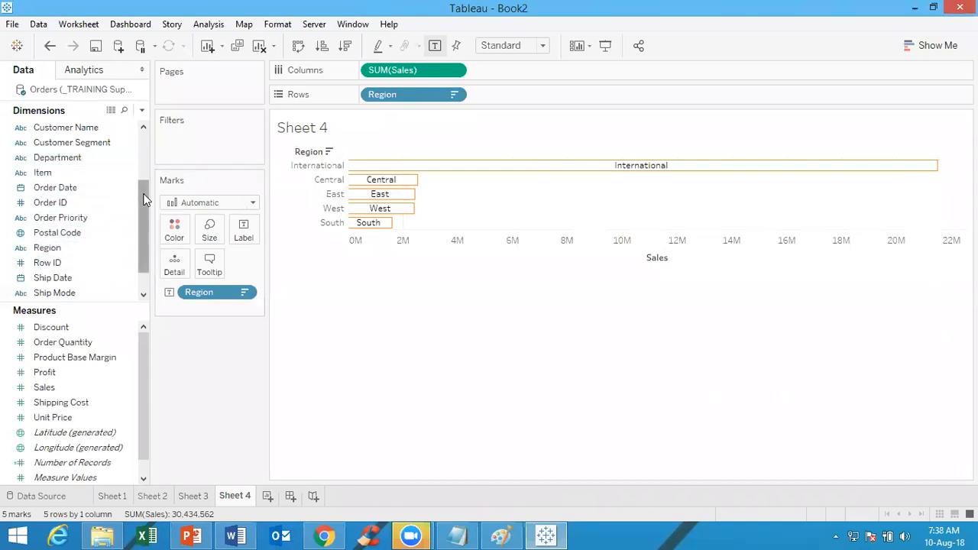
Add Country / Region to the rows after Region and look through the resulting bars down to the South region
{"action": "left_click_drag", "start_coordinate": [144, 195], "coordinate": [140, 151]}
{"action": "left_click_drag", "start_coordinate": [92, 188], "coordinate": [523, 99]}
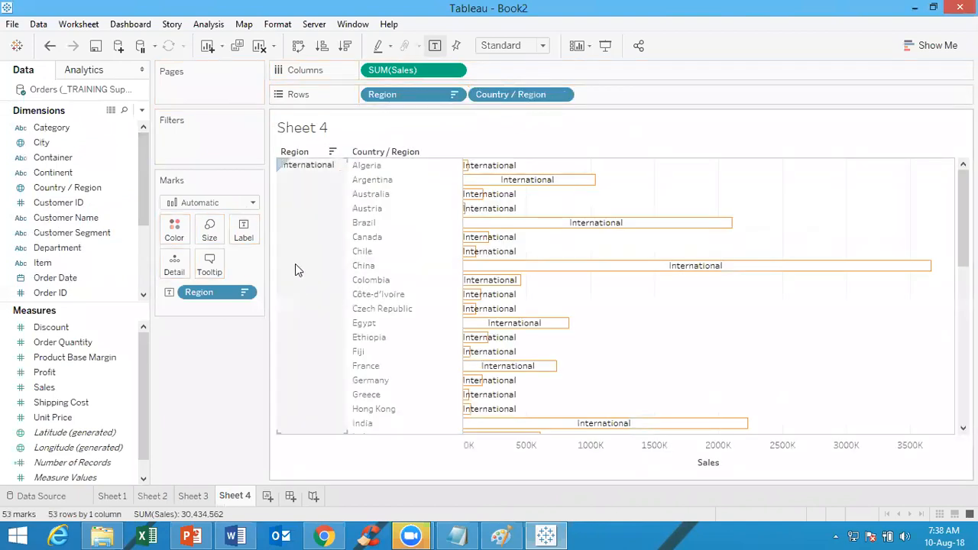
{"action": "left_click_drag", "start_coordinate": [964, 227], "coordinate": [964, 383]}
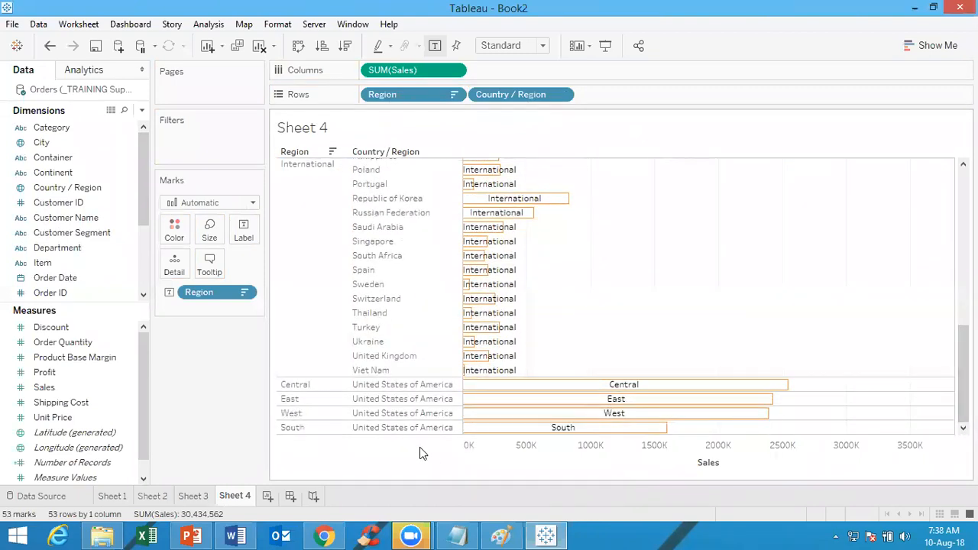
{"action": "left_click_drag", "start_coordinate": [964, 374], "coordinate": [954, 219]}
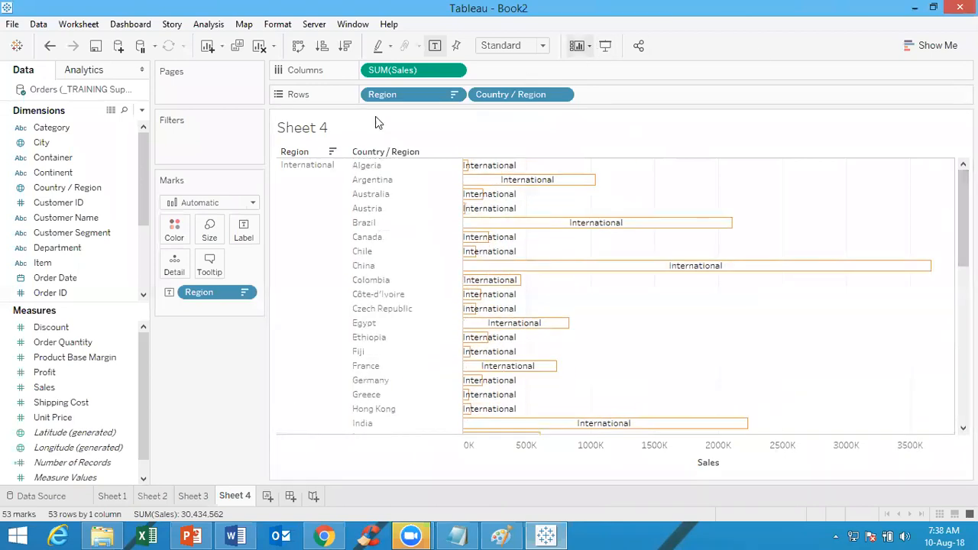
Add Category to the rows, remove Country / Region from them and look down to the East region's bars
{"action": "left_click_drag", "start_coordinate": [36, 128], "coordinate": [602, 97]}
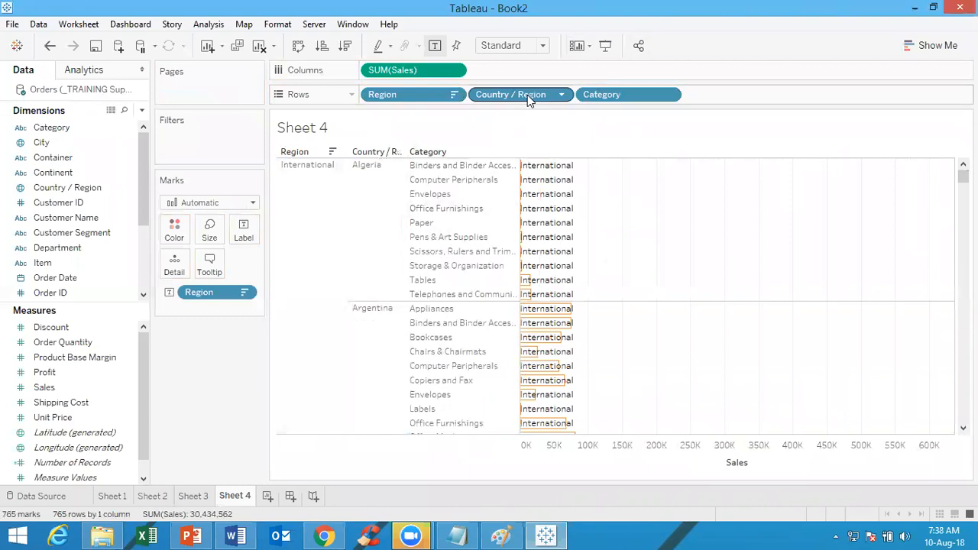
{"action": "left_click_drag", "start_coordinate": [526, 95], "coordinate": [463, 146]}
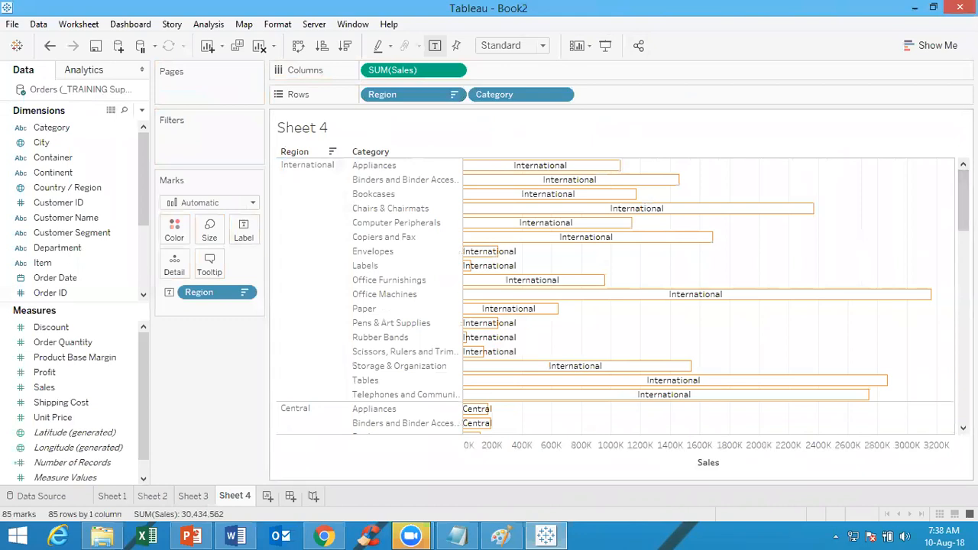
{"action": "scroll", "coordinate": [611, 298], "scroll_direction": "down", "scroll_amount": 10}
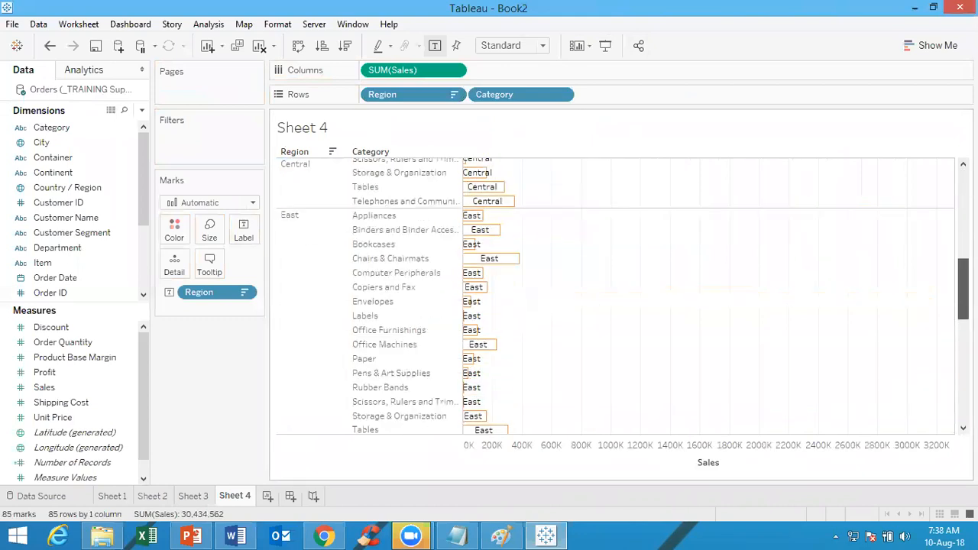
{"action": "scroll", "coordinate": [351, 316], "scroll_direction": "up", "scroll_amount": 5}
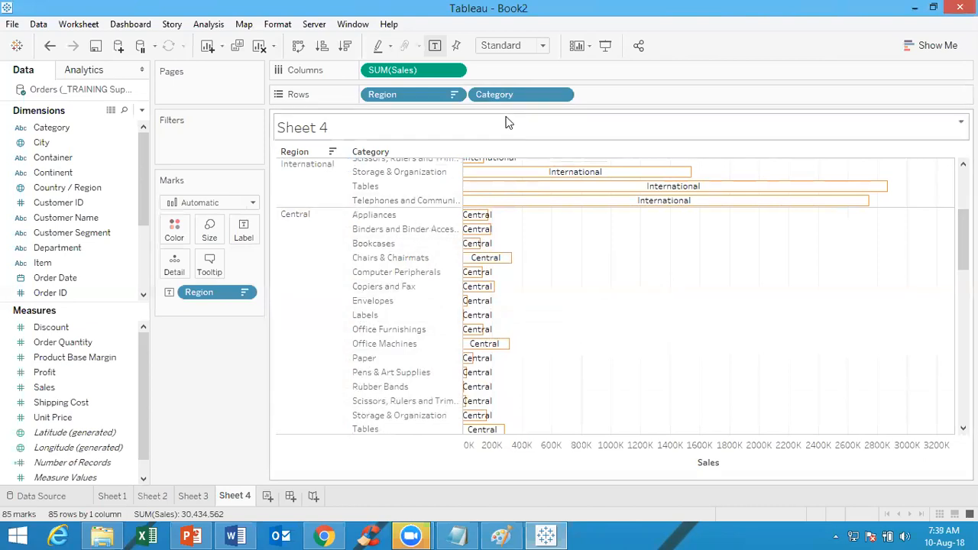
{"action": "mouse_move", "coordinate": [677, 185]}
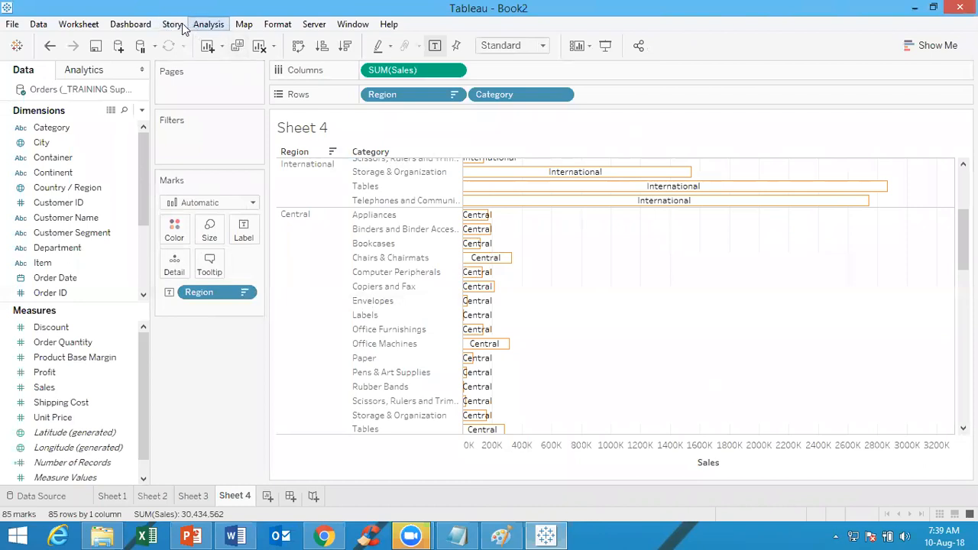
{"action": "left_click", "coordinate": [119, 29]}
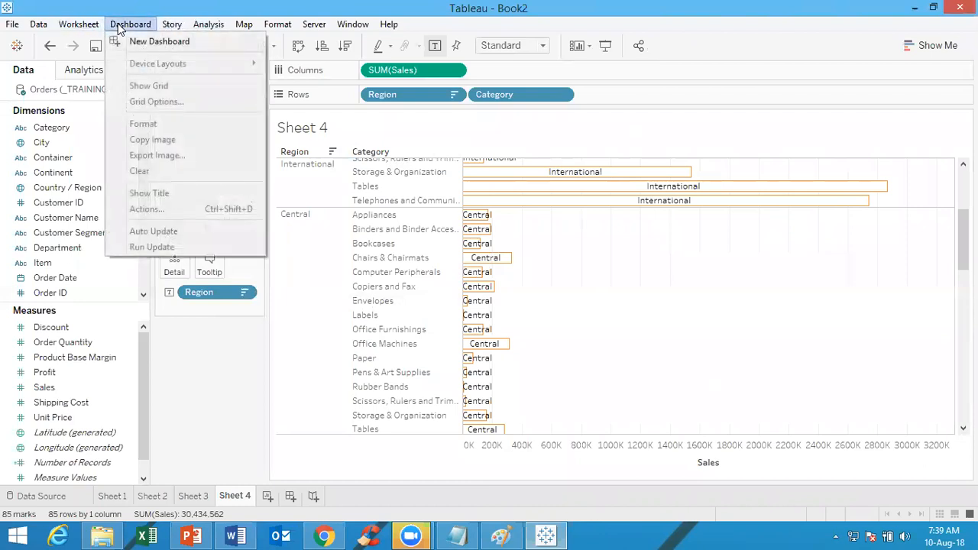
{"action": "mouse_move", "coordinate": [81, 35]}
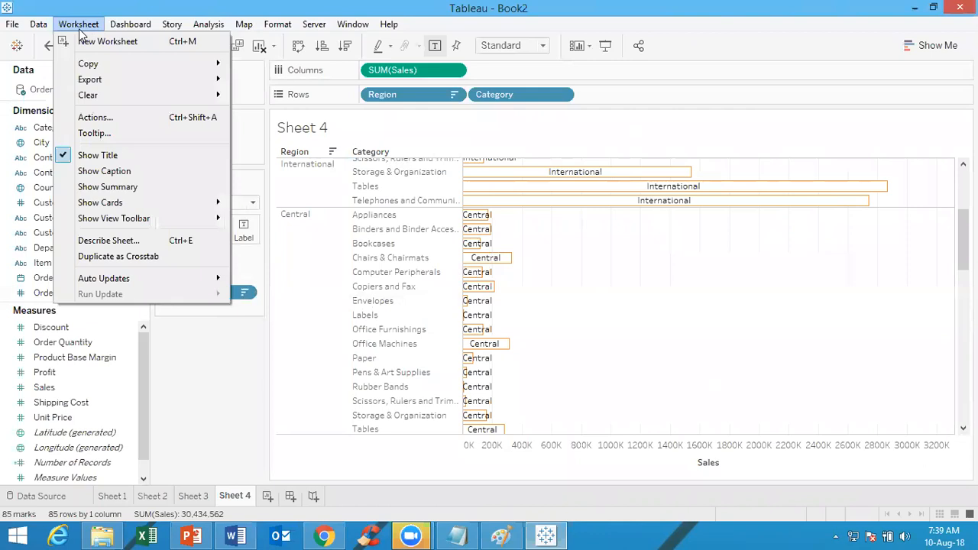
{"action": "mouse_move", "coordinate": [84, 65]}
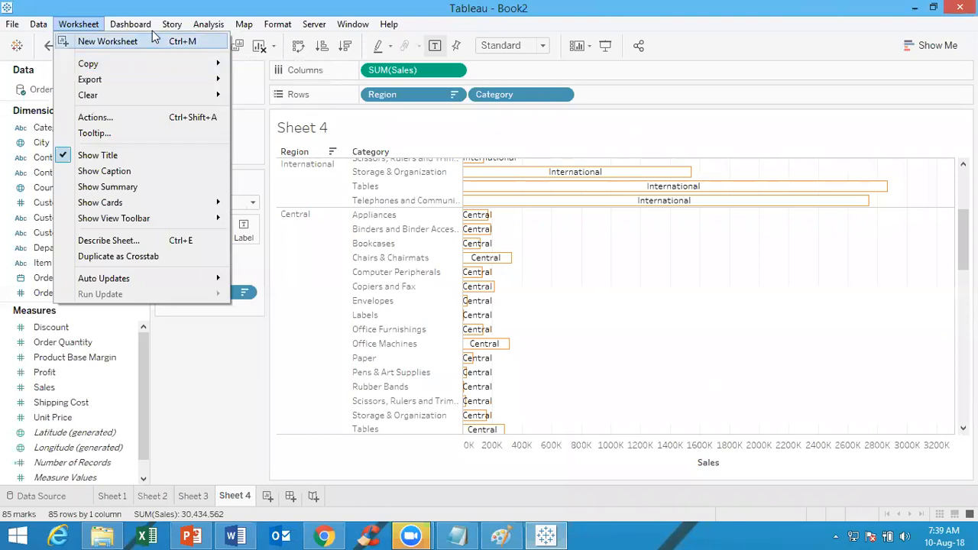
{"action": "mouse_move", "coordinate": [145, 28]}
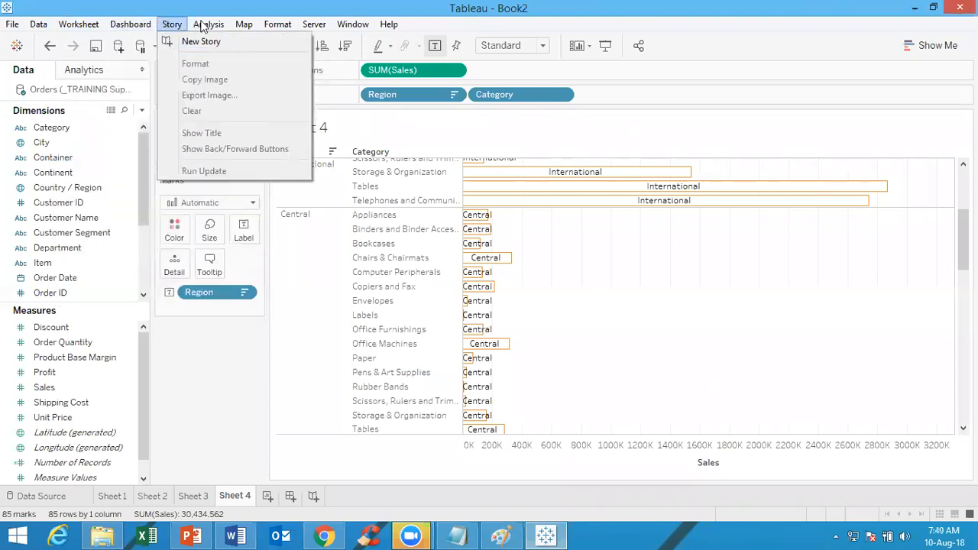
{"action": "mouse_move", "coordinate": [210, 25]}
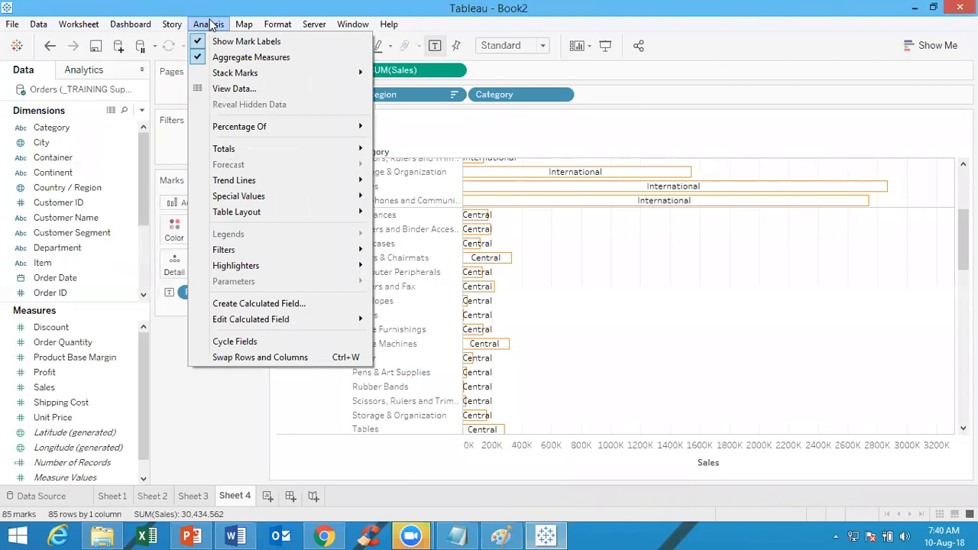
{"action": "left_click", "coordinate": [204, 456]}
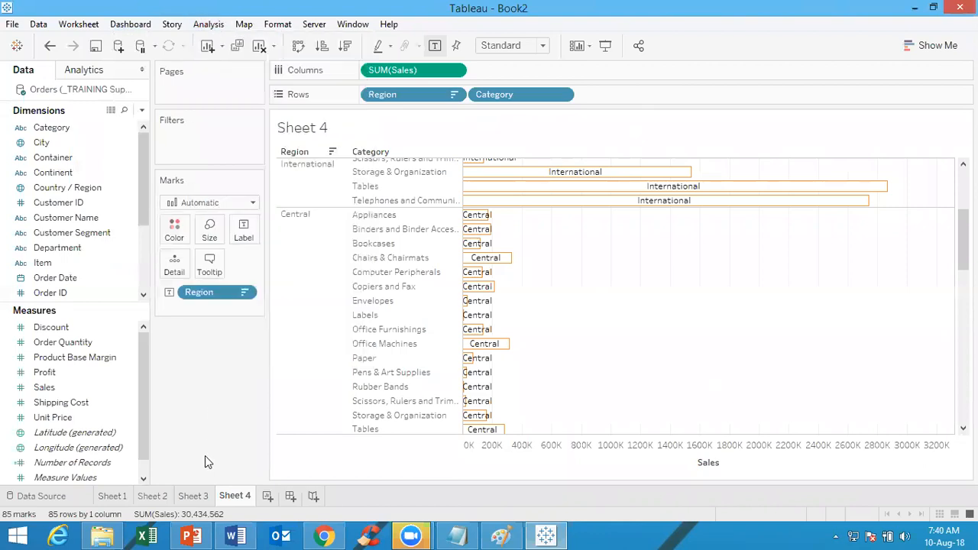
Replace the title of Sheet 2 with "No. of customers"
{"action": "left_click", "coordinate": [194, 495]}
{"action": "left_click", "coordinate": [170, 494]}
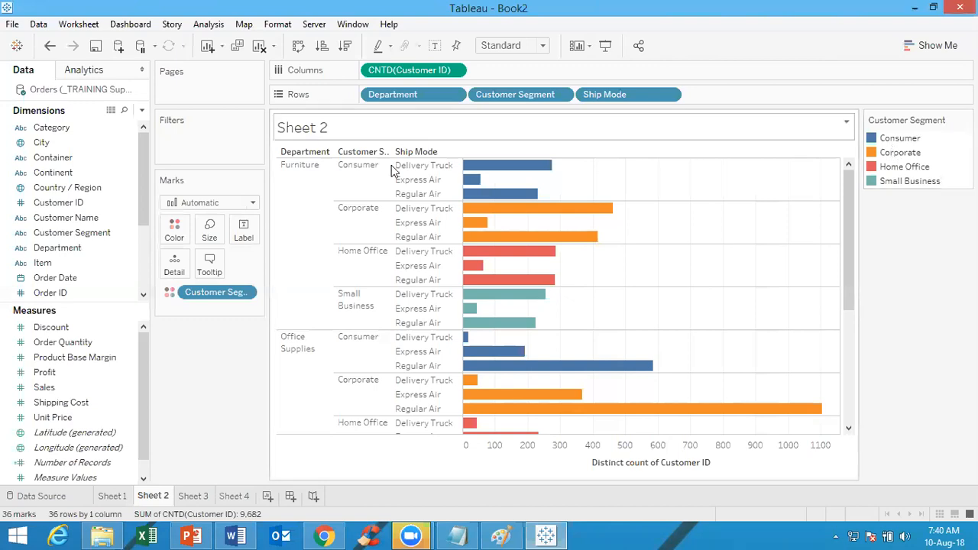
{"action": "right_click", "coordinate": [318, 132]}
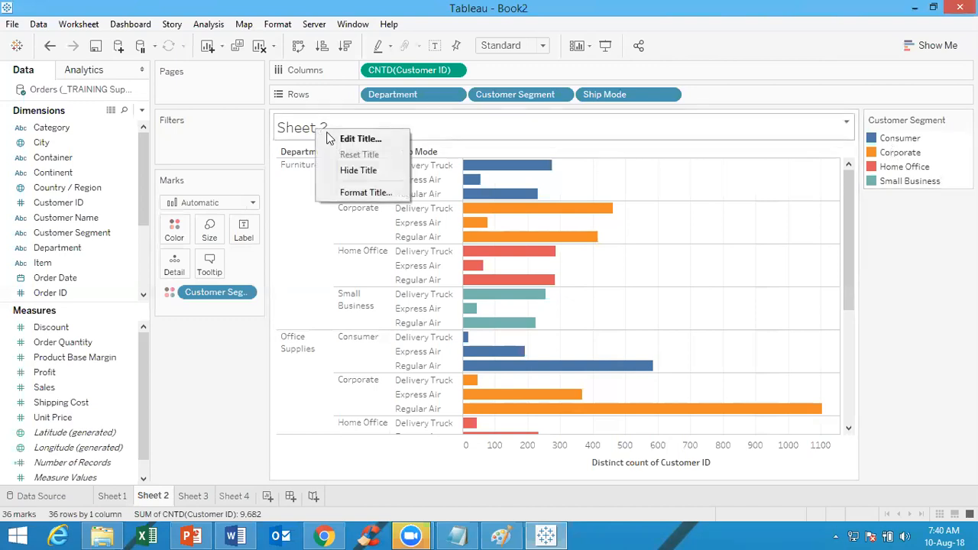
{"action": "left_click", "coordinate": [351, 138]}
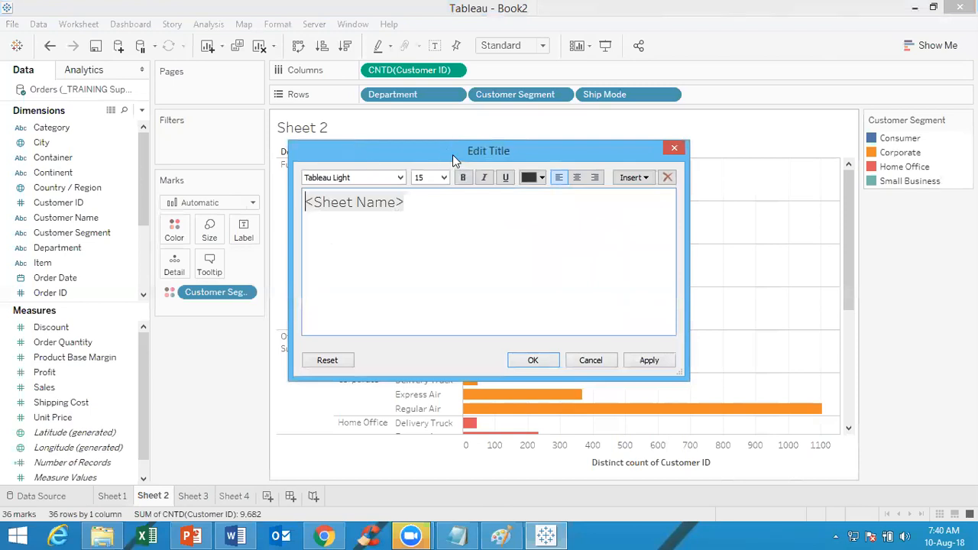
{"action": "left_click_drag", "start_coordinate": [453, 154], "coordinate": [619, 198]}
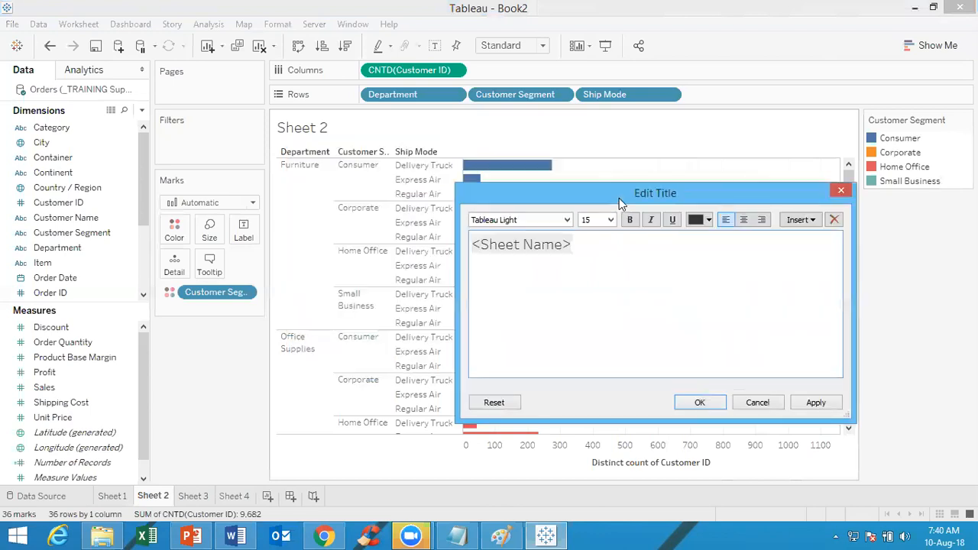
{"action": "type", "text": "No. of "}
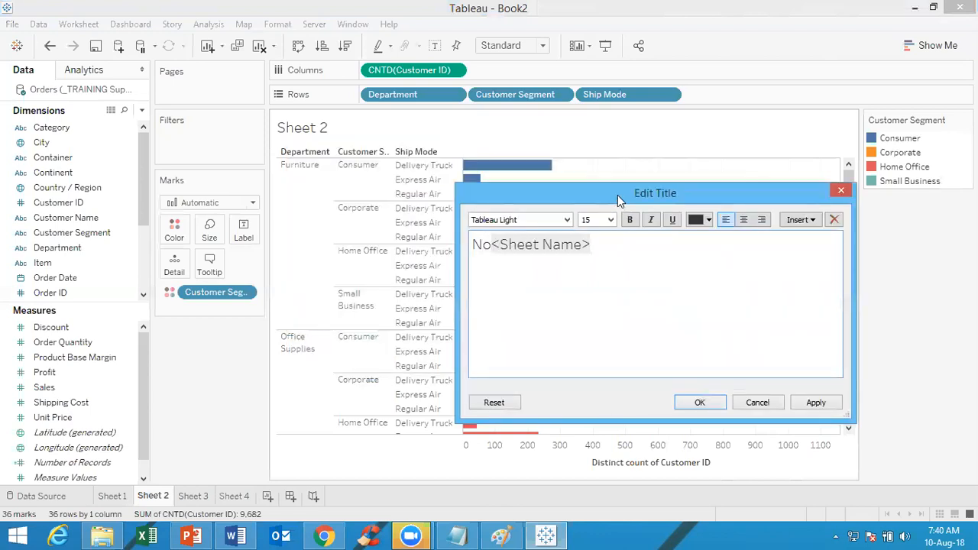
{"action": "type", "text": "customers"}
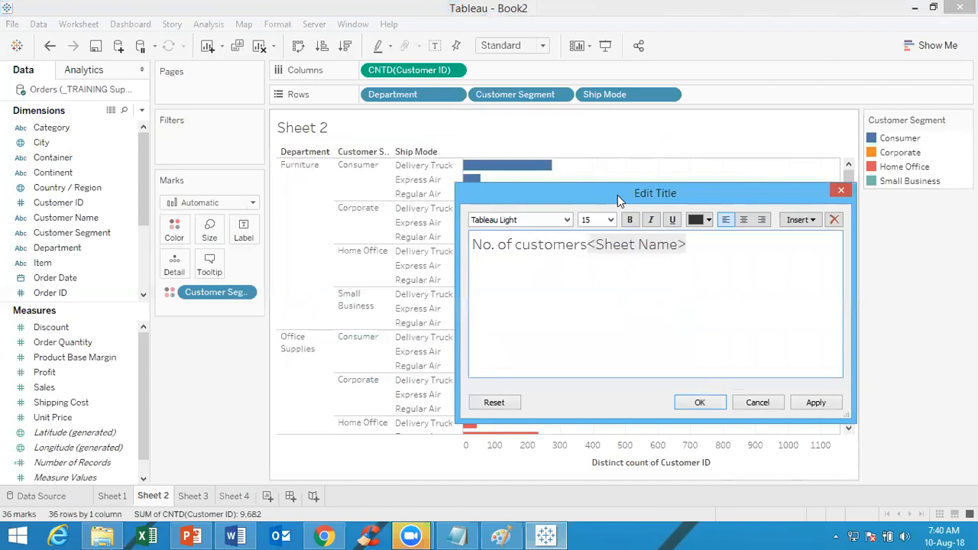
{"action": "key", "text": "Delete"}
{"action": "key", "text": "Delete"}
{"action": "key", "text": "Delete"}
{"action": "key", "text": "Delete"}
{"action": "key", "text": "Delete"}
{"action": "key", "text": "Delete"}
{"action": "key", "text": "Delete"}
{"action": "key", "text": "Delete"}
{"action": "key", "text": "Delete"}
{"action": "key", "text": "Delete"}
{"action": "key", "text": "Delete"}
{"action": "key", "text": "Delete"}
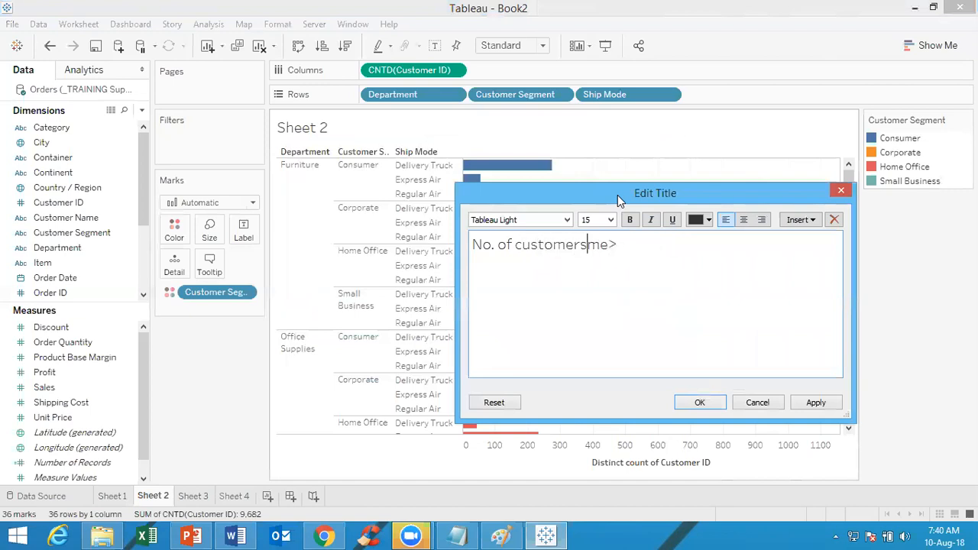
{"action": "left_click", "coordinate": [708, 403]}
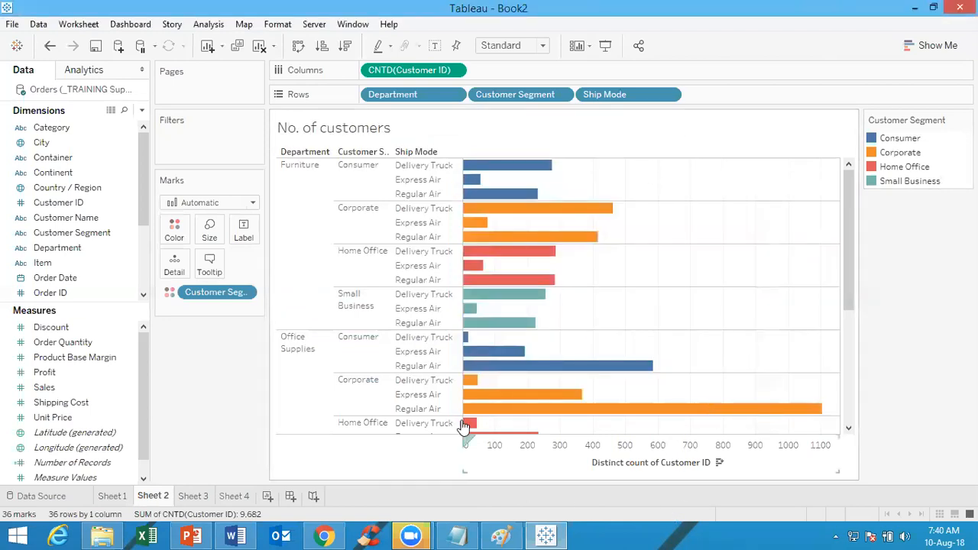
Show the caption of Sheet 2 and replace its text with "Note: No. of customers shown by Department, Customer Segment & Ship Mode"
{"action": "right_click", "coordinate": [415, 468]}
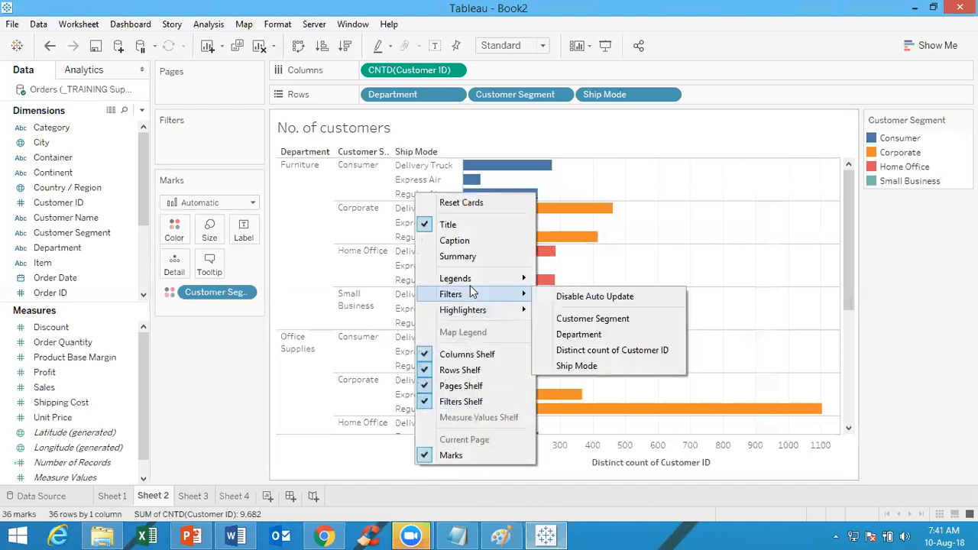
{"action": "left_click", "coordinate": [467, 243]}
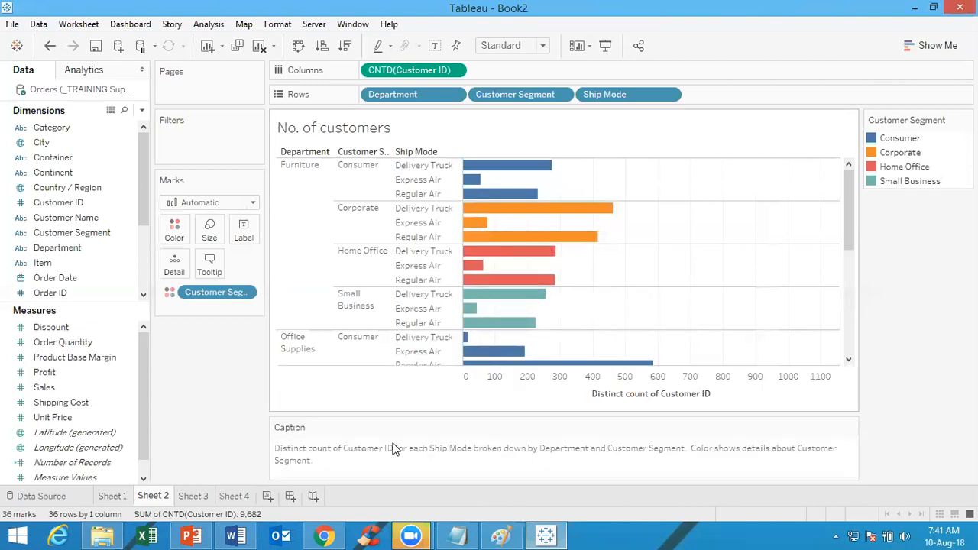
{"action": "right_click", "coordinate": [345, 456]}
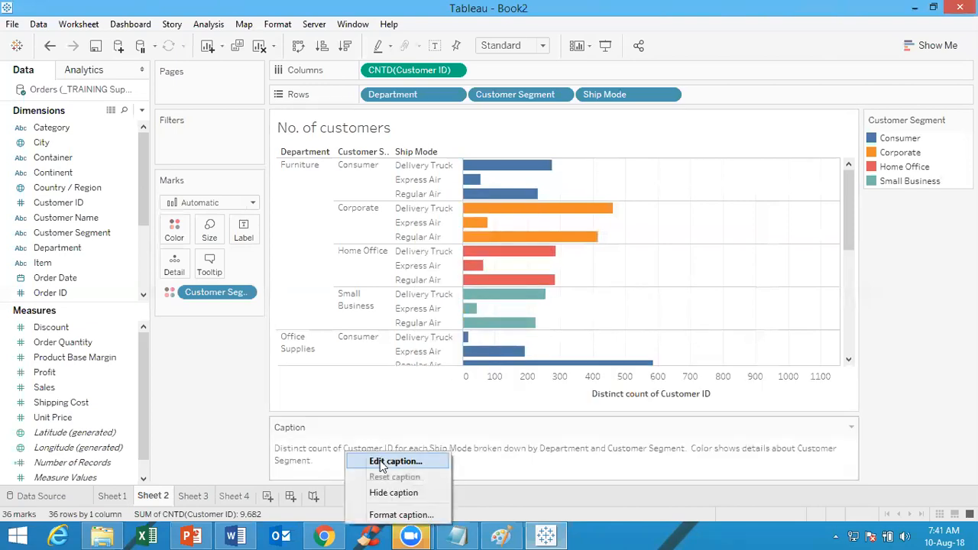
{"action": "left_click", "coordinate": [382, 462]}
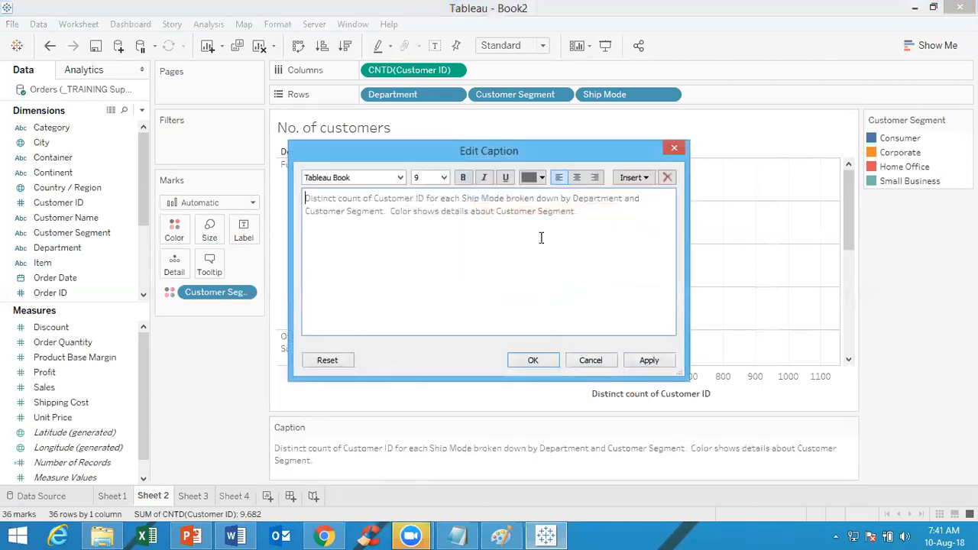
{"action": "left_click_drag", "start_coordinate": [594, 220], "coordinate": [147, 144]}
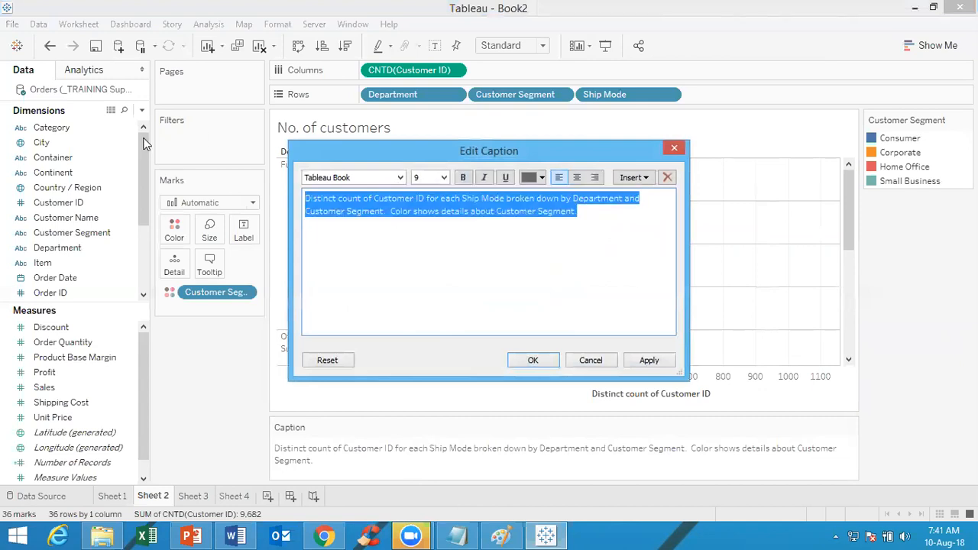
{"action": "type", "text": "No"}
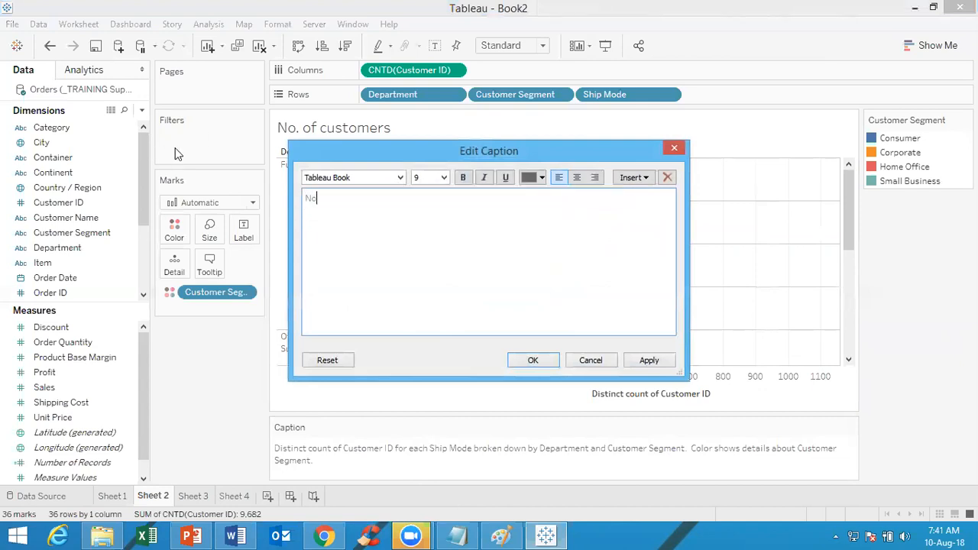
{"action": "type", "text": "te: No. of customers shown by Department"}
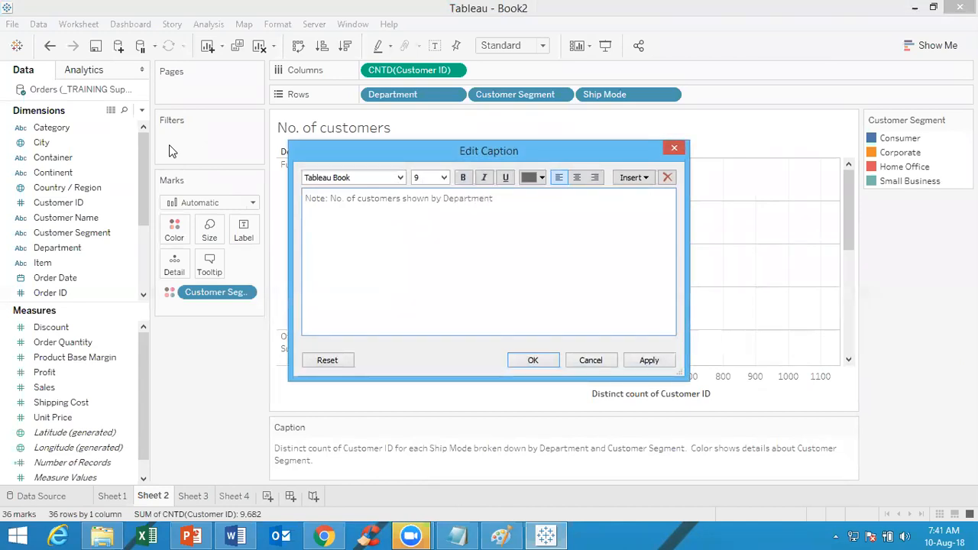
{"action": "type", "text": ", Customer Segment & Ship Mode"}
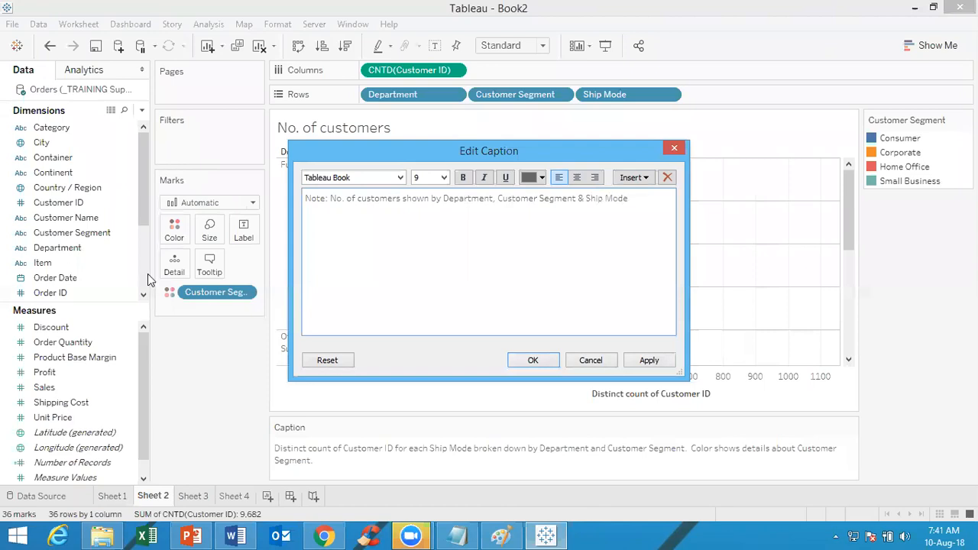
{"action": "left_click", "coordinate": [671, 361]}
{"action": "left_click", "coordinate": [534, 360]}
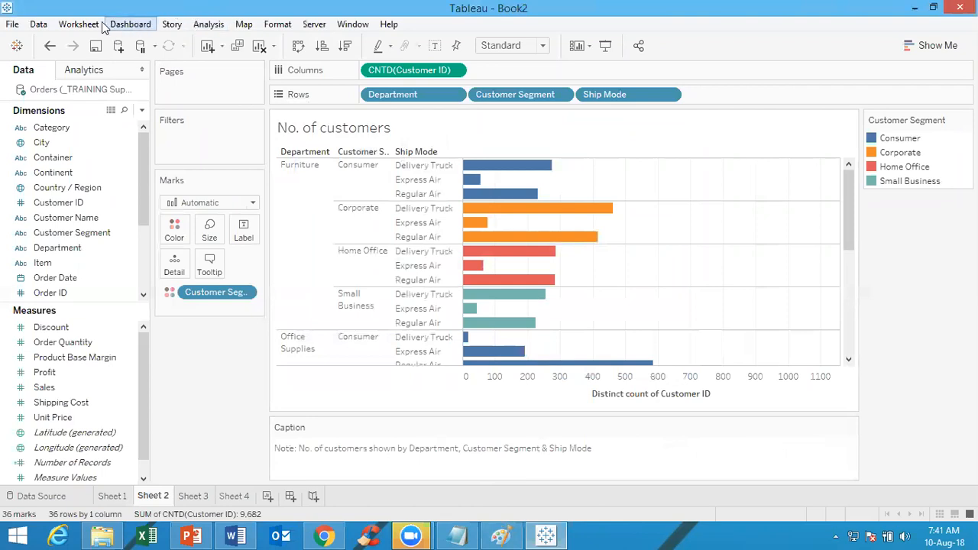
Show the summary card for Sheet 2
{"action": "left_click", "coordinate": [79, 25]}
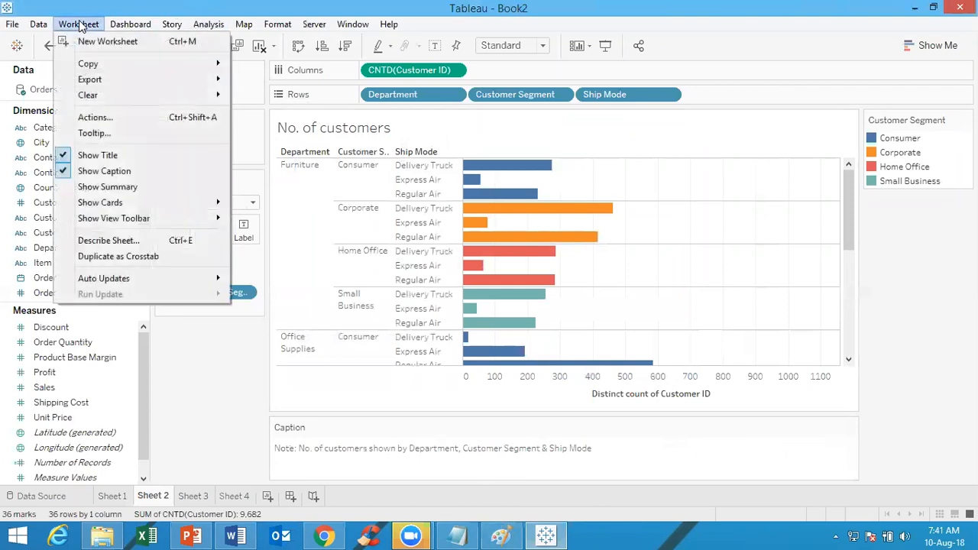
{"action": "left_click", "coordinate": [99, 187]}
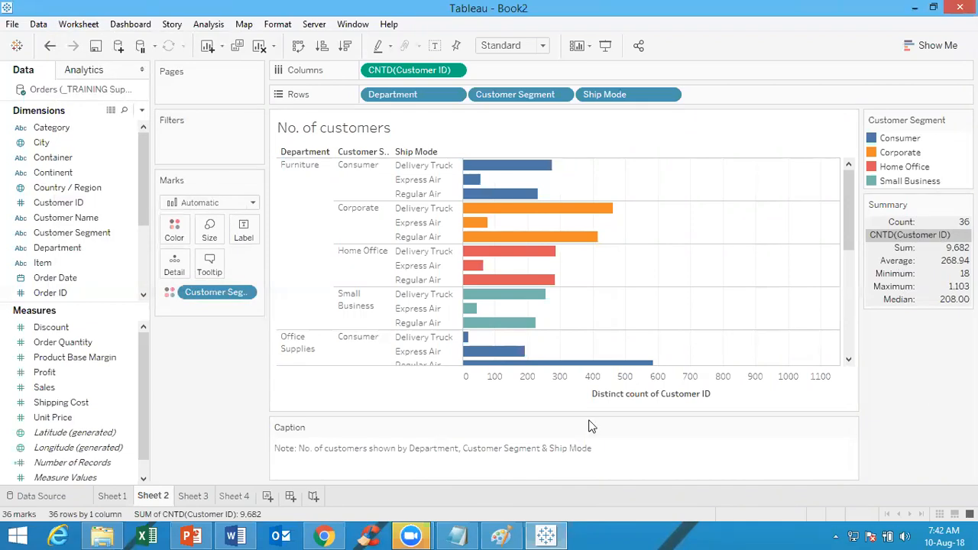
Add a new worksheet and view the mark types available for it
{"action": "left_click", "coordinate": [268, 497]}
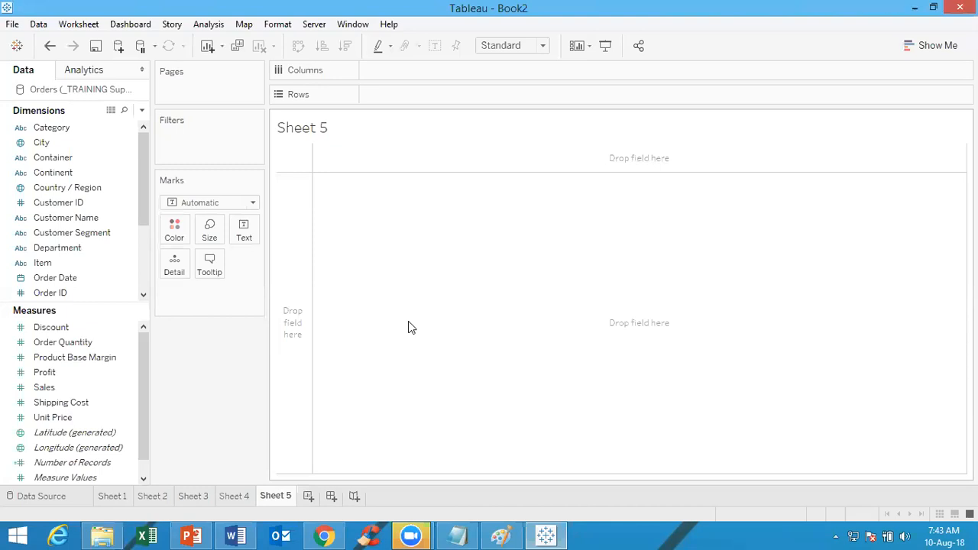
{"action": "left_click", "coordinate": [201, 208]}
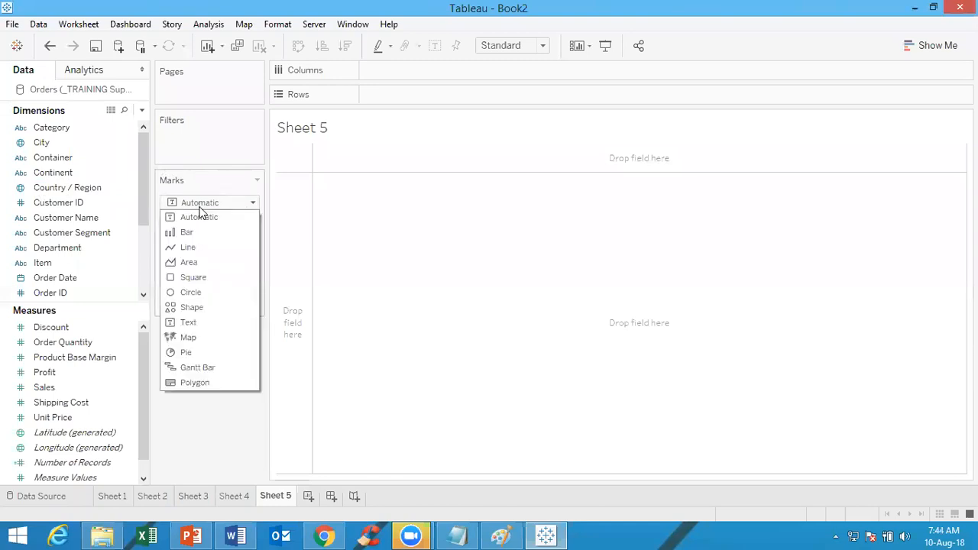
{"action": "left_click", "coordinate": [199, 207]}
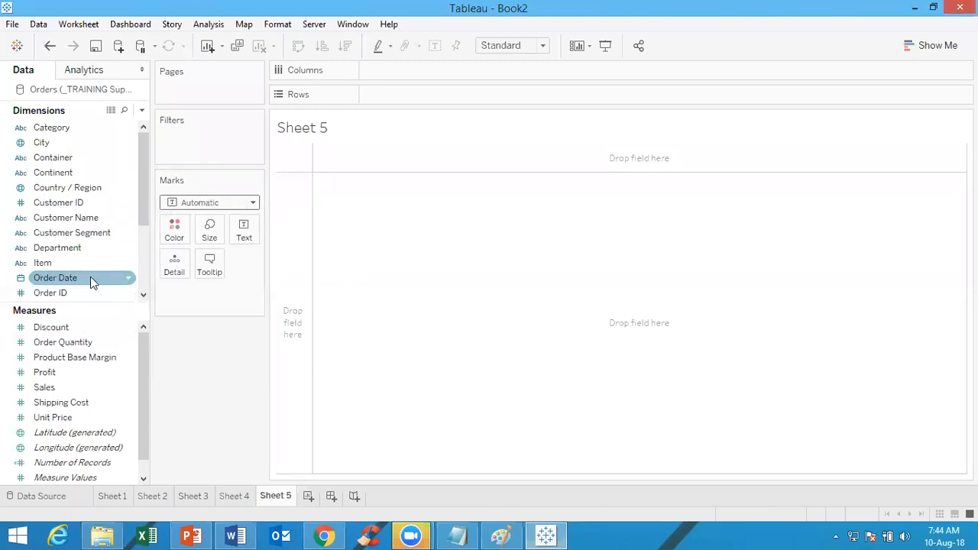
Place Order Date in the columns and Sales ahead of Profit in the rows, and view each measure's mark settings
{"action": "left_click_drag", "start_coordinate": [90, 280], "coordinate": [477, 71]}
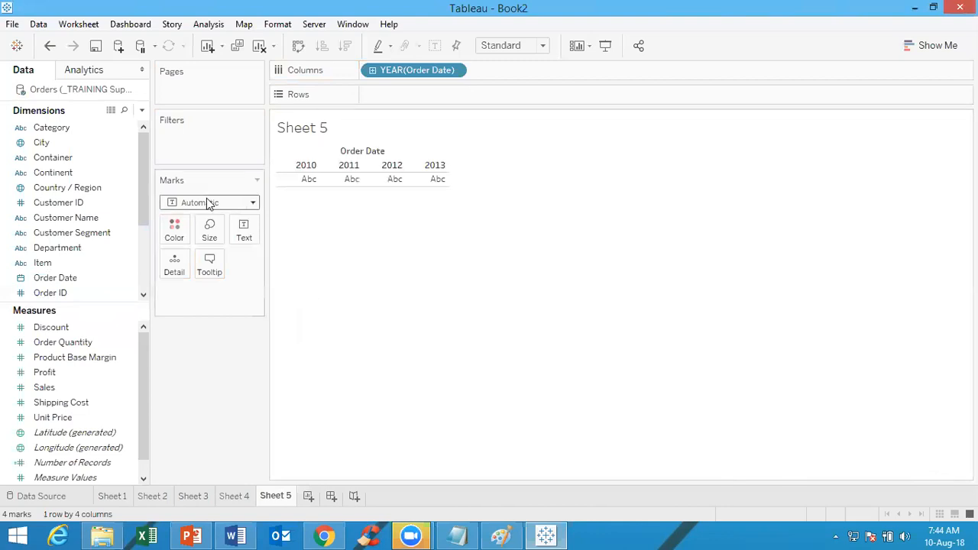
{"action": "left_click_drag", "start_coordinate": [66, 375], "coordinate": [449, 104]}
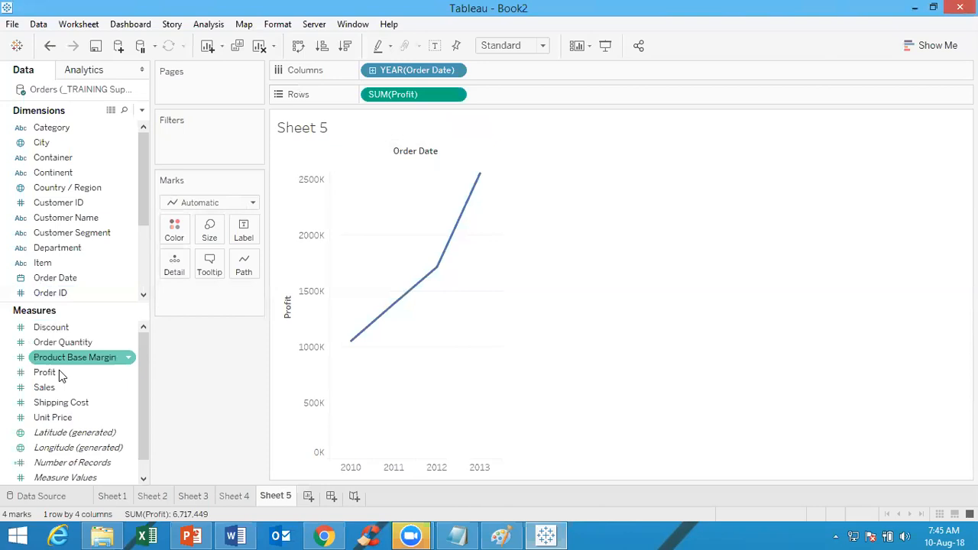
{"action": "mouse_move", "coordinate": [54, 390]}
{"action": "left_mouse_down"}
{"action": "mouse_move", "coordinate": [348, 143]}
{"action": "mouse_move", "coordinate": [374, 93]}
{"action": "left_mouse_up"}
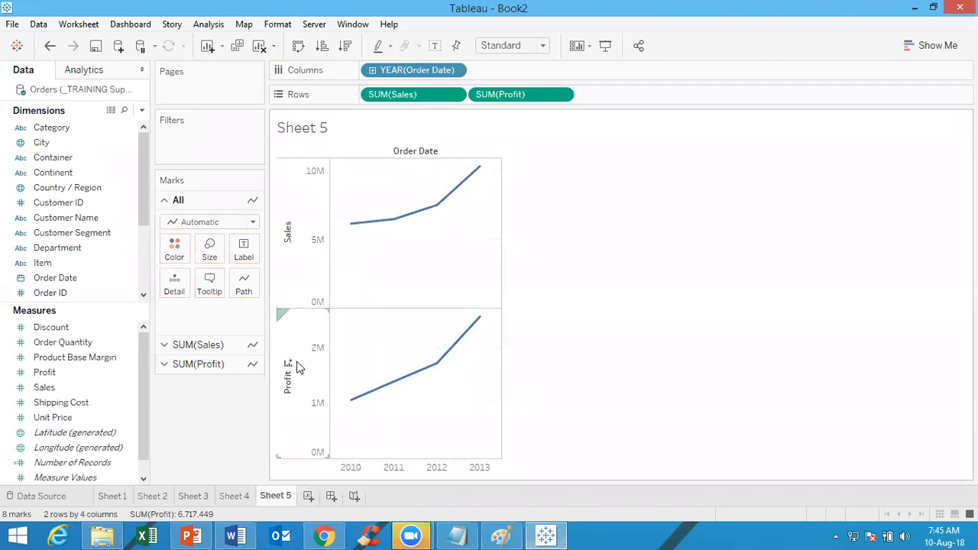
{"action": "left_click", "coordinate": [196, 349]}
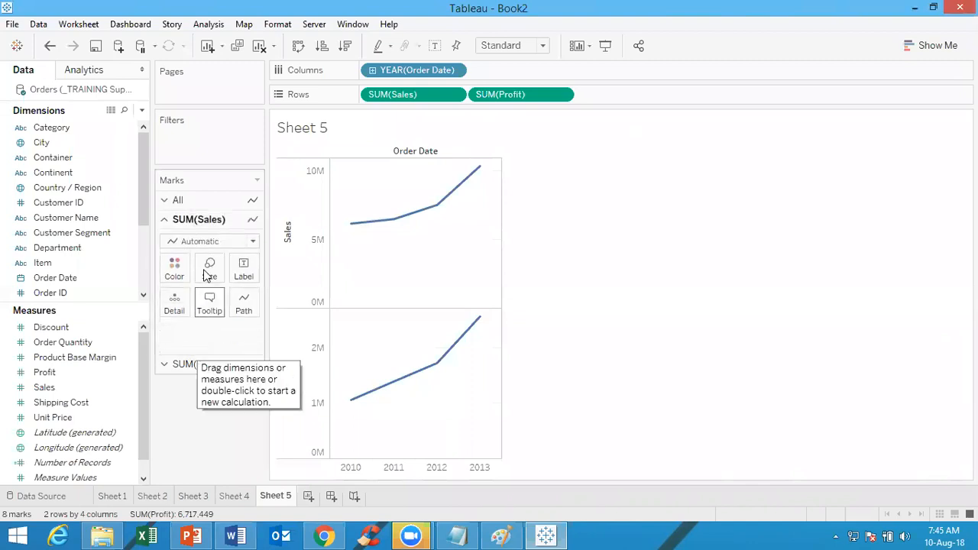
{"action": "left_click", "coordinate": [200, 365]}
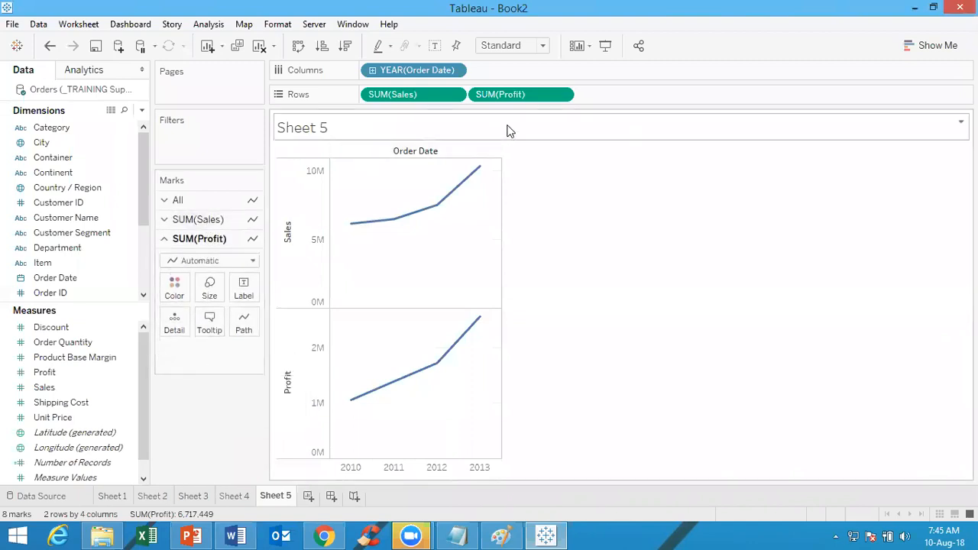
Remove Sales from the rows, add it back ahead of Profit, and view each measure's mark settings
{"action": "left_click_drag", "start_coordinate": [428, 94], "coordinate": [511, 40]}
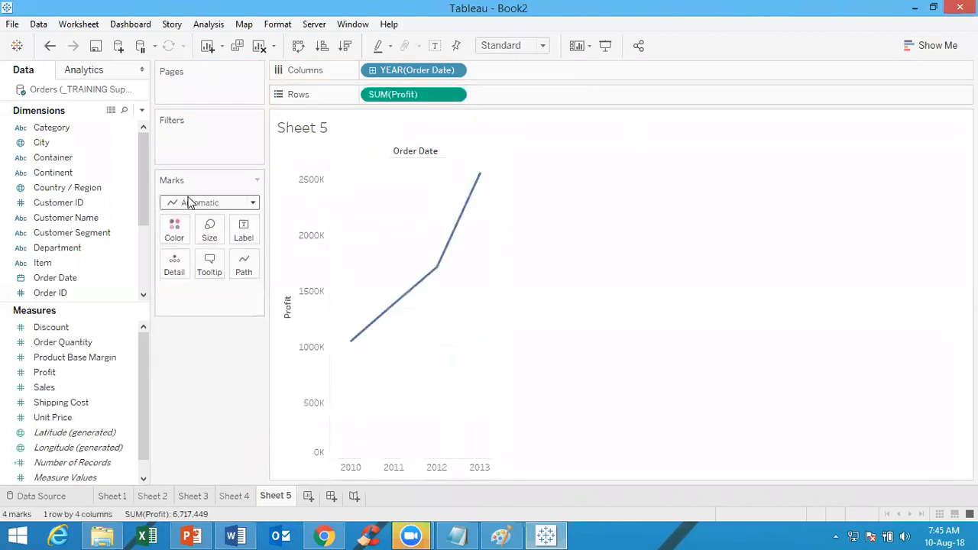
{"action": "left_click_drag", "start_coordinate": [105, 386], "coordinate": [380, 100]}
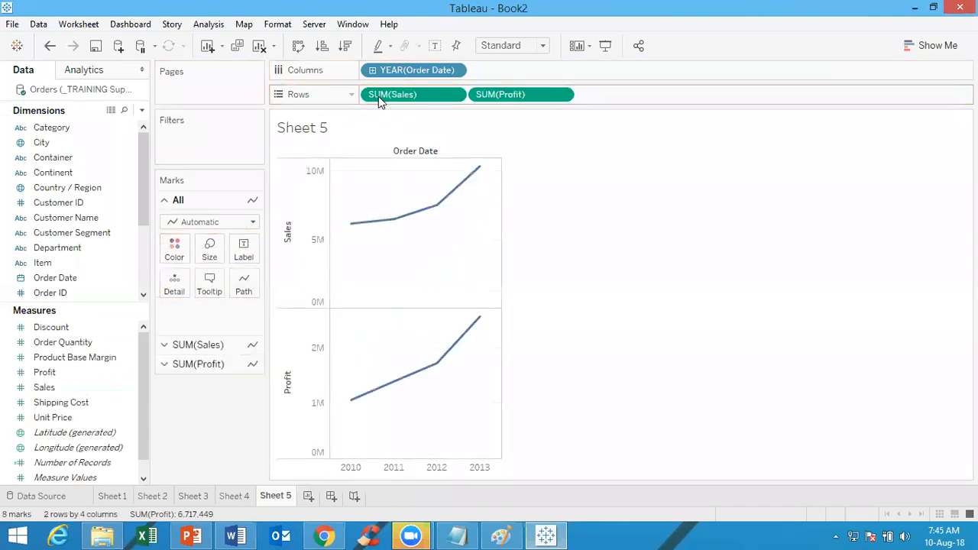
{"action": "left_click", "coordinate": [208, 344]}
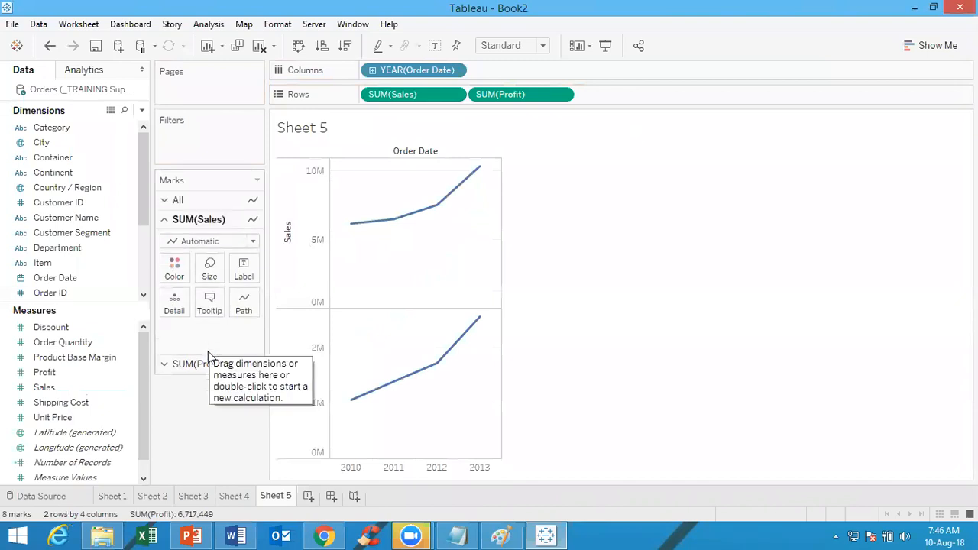
{"action": "left_click", "coordinate": [205, 365]}
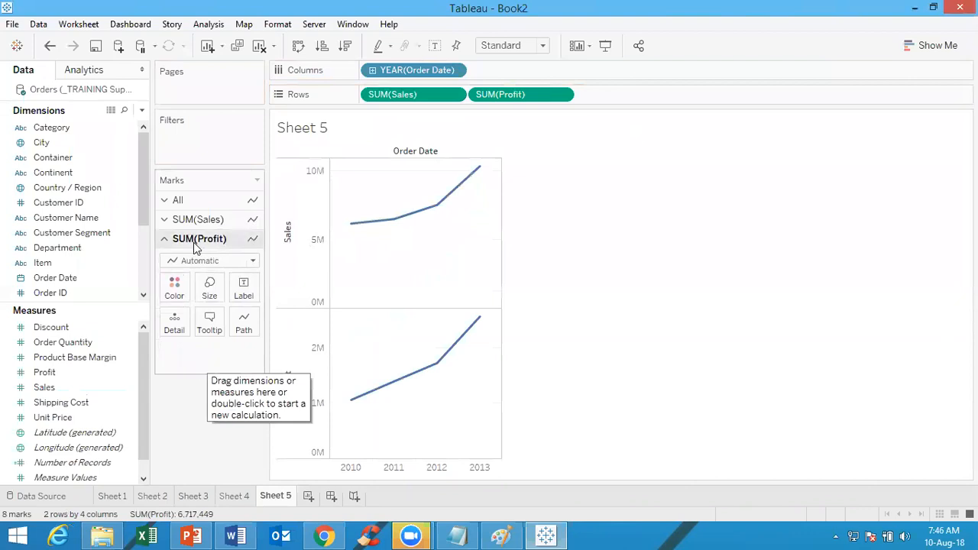
Color the Sales line by Sales and the Profit line by the year of Order Date
{"action": "left_click", "coordinate": [197, 219]}
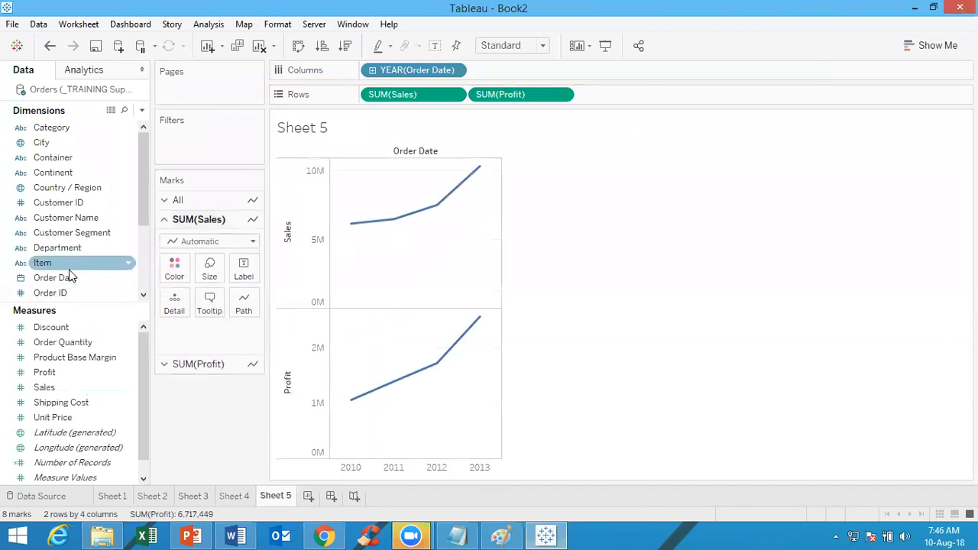
{"action": "left_click", "coordinate": [54, 389]}
{"action": "mouse_move", "coordinate": [54, 387]}
{"action": "left_mouse_down"}
{"action": "mouse_move", "coordinate": [201, 240]}
{"action": "mouse_move", "coordinate": [158, 271]}
{"action": "mouse_move", "coordinate": [171, 275]}
{"action": "left_mouse_up"}
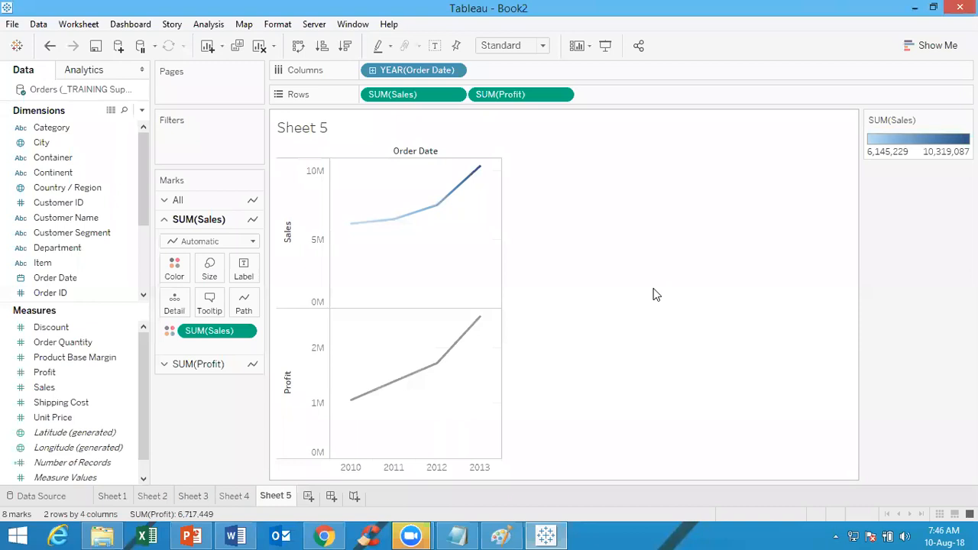
{"action": "left_click", "coordinate": [225, 363]}
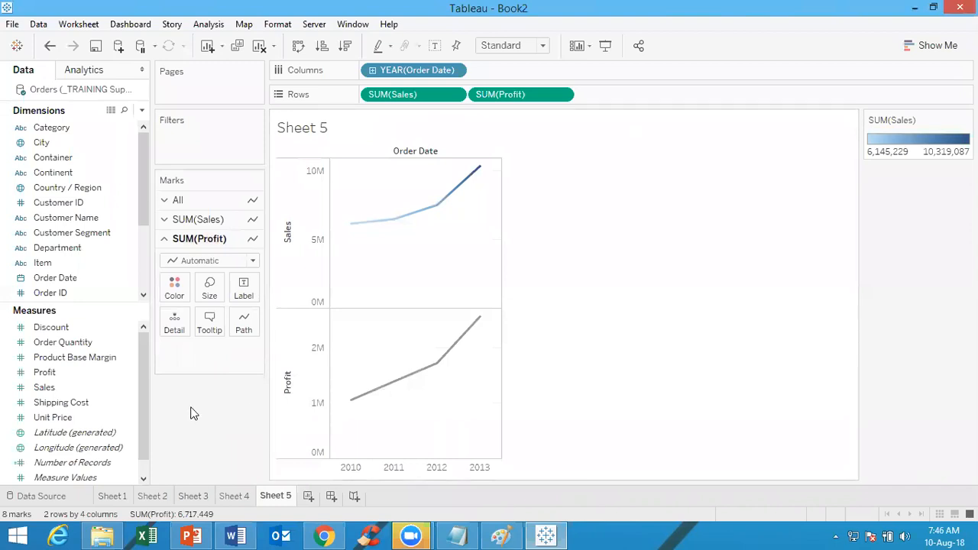
{"action": "left_click", "coordinate": [71, 277]}
{"action": "left_click_drag", "start_coordinate": [70, 277], "coordinate": [174, 289]}
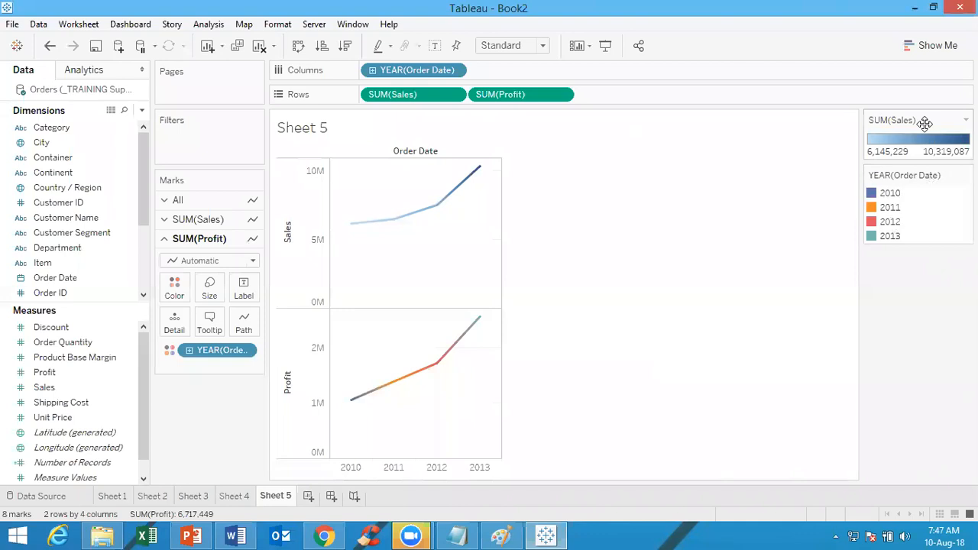
Move the Sales and Order Date color legends beneath the Marks card
{"action": "left_click_drag", "start_coordinate": [925, 123], "coordinate": [195, 407]}
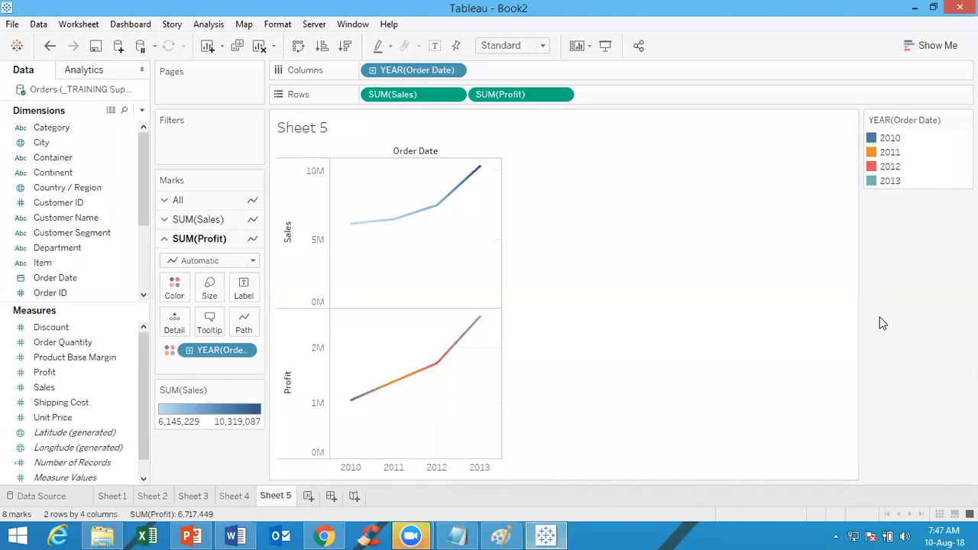
{"action": "left_click_drag", "start_coordinate": [909, 120], "coordinate": [218, 445]}
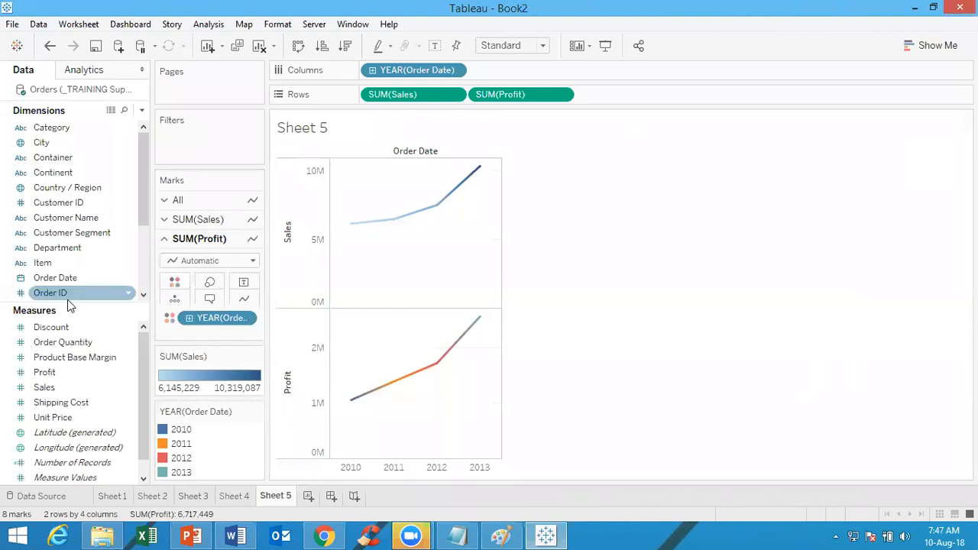
Try coloring the Profit line by Profit and undo that change
{"action": "left_click_drag", "start_coordinate": [52, 373], "coordinate": [201, 318]}
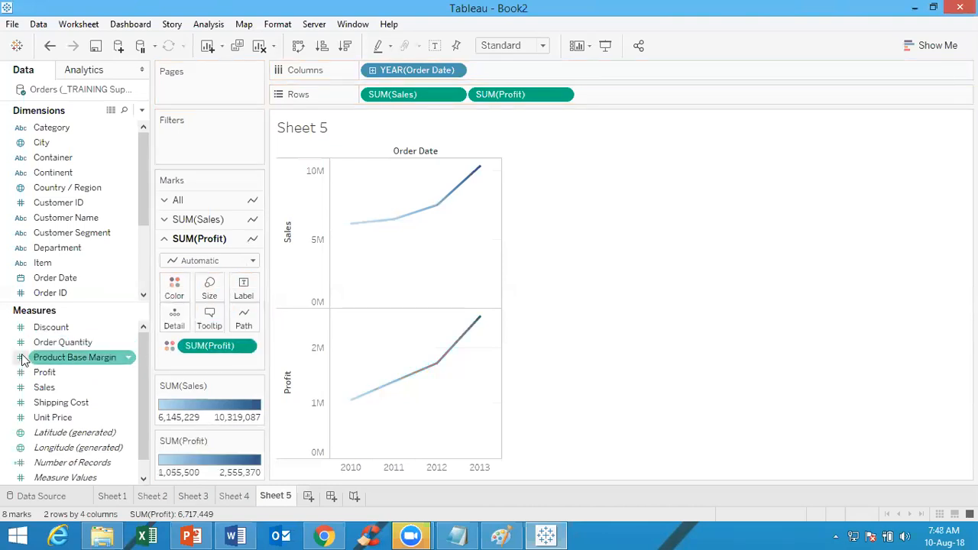
{"action": "key", "text": "ctrl+z"}
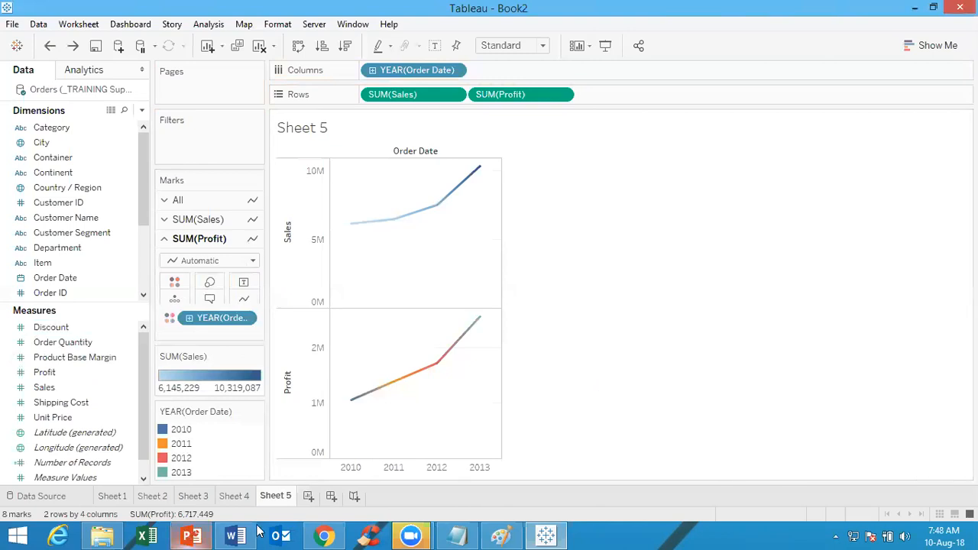
Add a new worksheet and place Continent followed by Customer Segment in its rows
{"action": "left_click", "coordinate": [309, 496]}
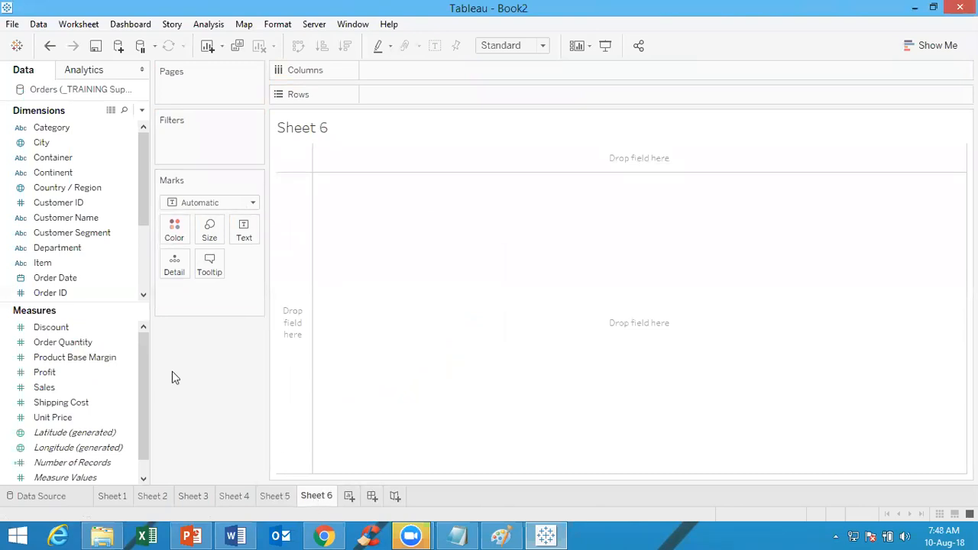
{"action": "left_click", "coordinate": [46, 372]}
{"action": "left_click", "coordinate": [94, 389]}
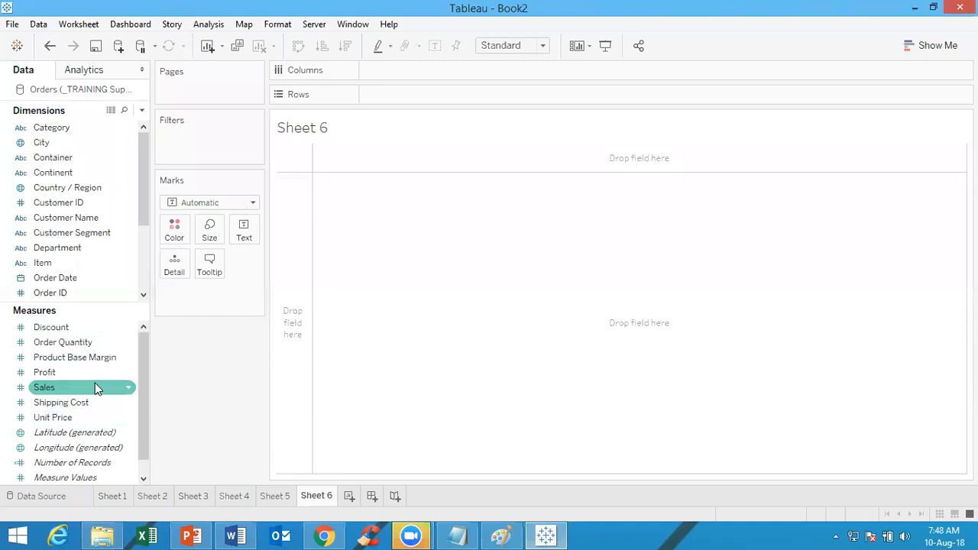
{"action": "left_click", "coordinate": [277, 497]}
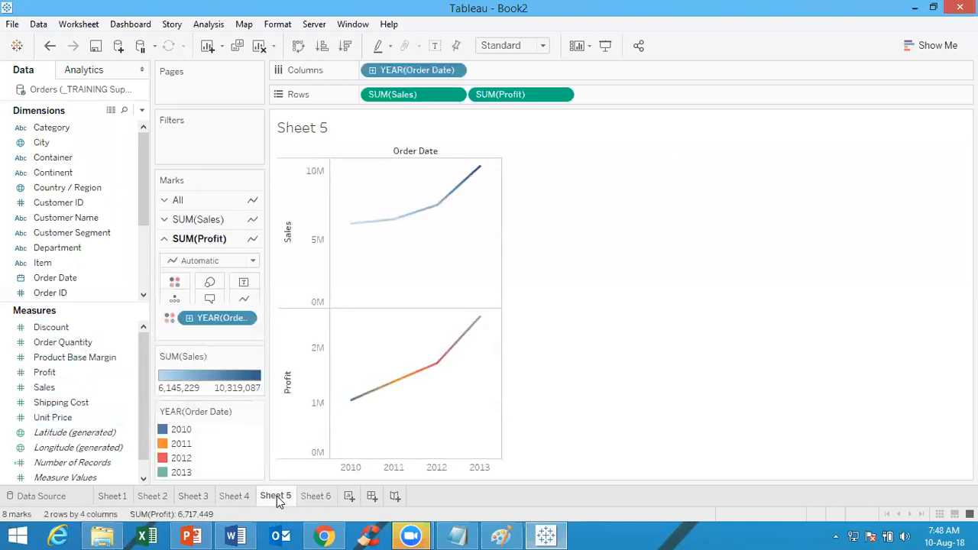
{"action": "left_click", "coordinate": [311, 499]}
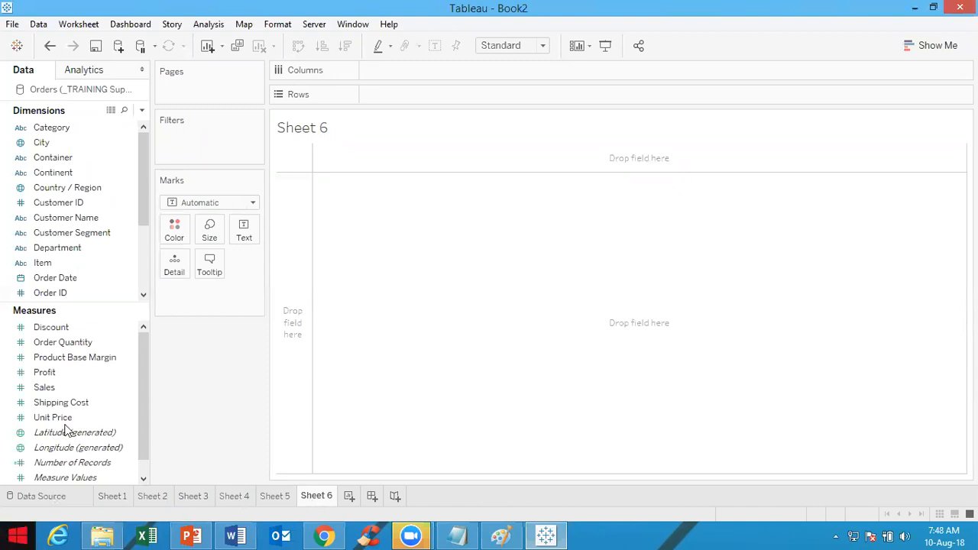
{"action": "left_click_drag", "start_coordinate": [79, 172], "coordinate": [421, 98]}
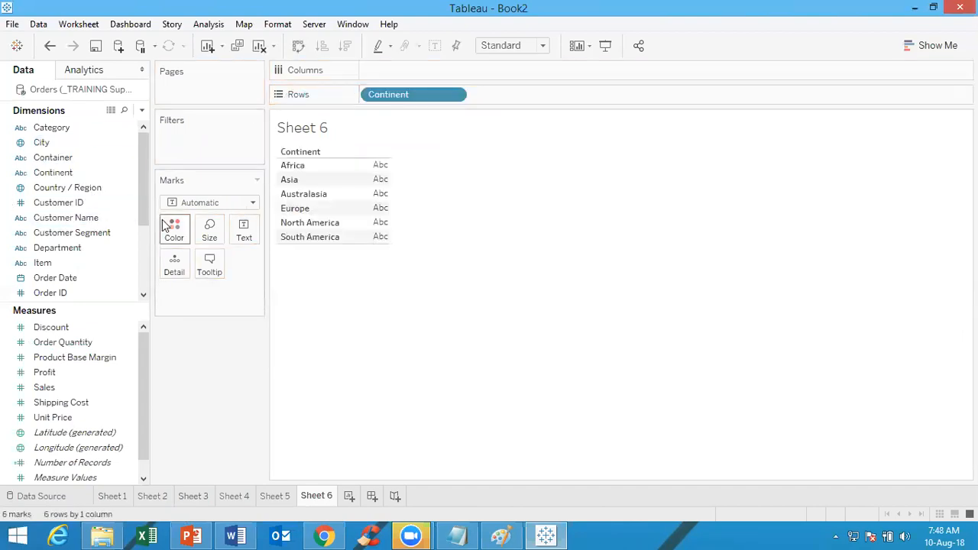
{"action": "left_click_drag", "start_coordinate": [107, 241], "coordinate": [611, 102]}
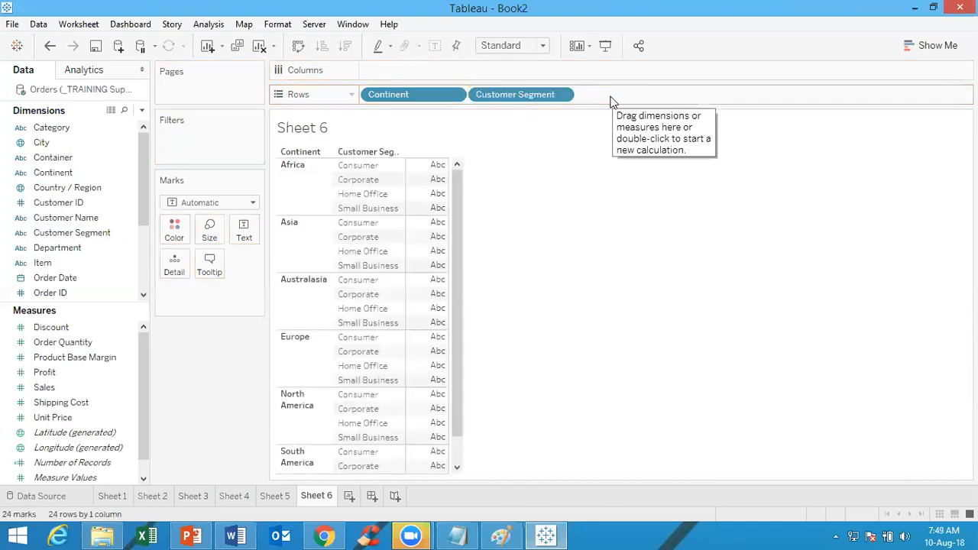
Place Profit in the columns four times to get four side-by-side bar charts
{"action": "left_click_drag", "start_coordinate": [44, 376], "coordinate": [388, 69]}
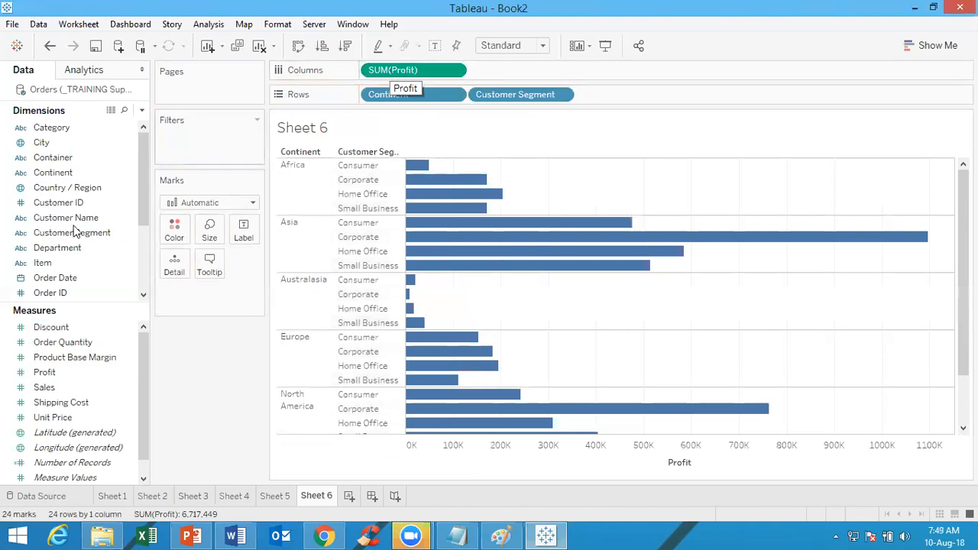
{"action": "left_click_drag", "start_coordinate": [42, 378], "coordinate": [500, 78]}
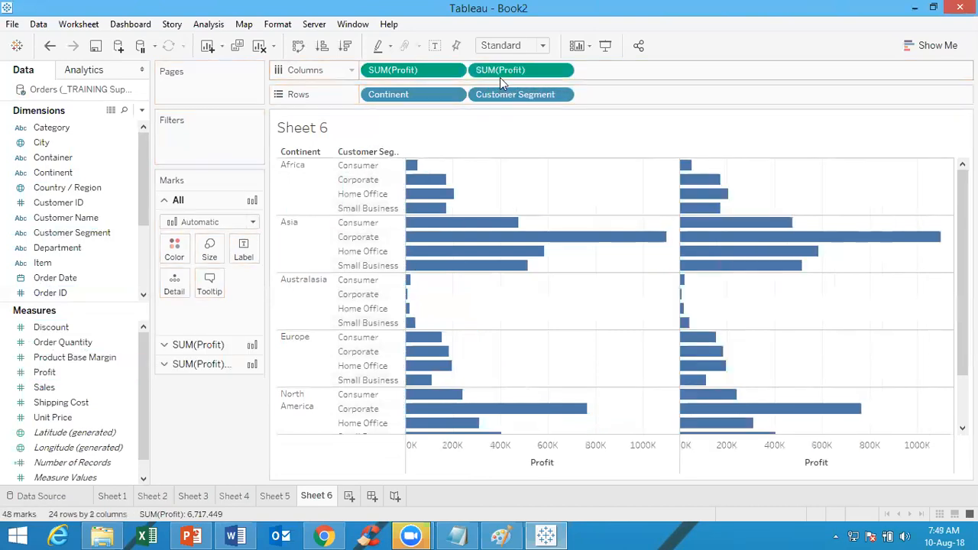
{"action": "left_click_drag", "start_coordinate": [70, 372], "coordinate": [652, 71]}
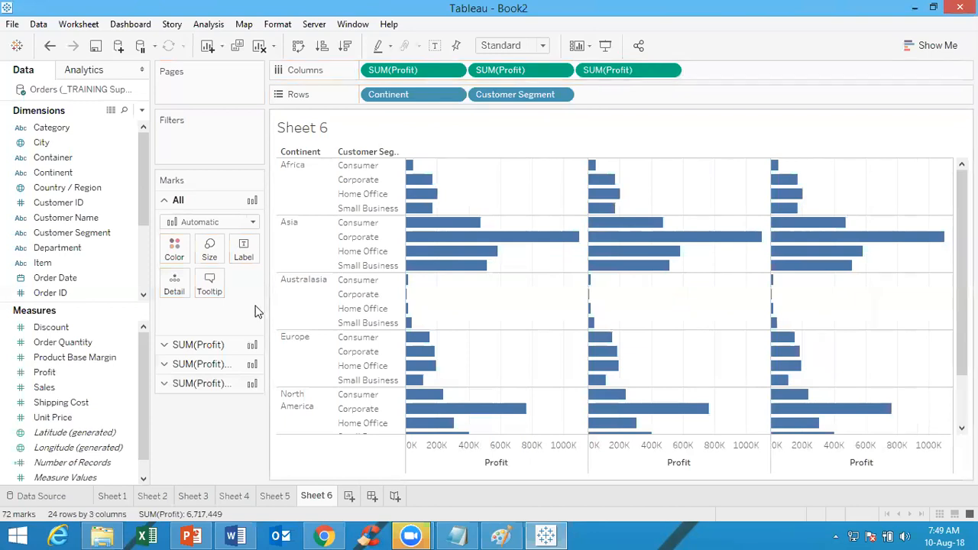
{"action": "left_click_drag", "start_coordinate": [85, 377], "coordinate": [765, 67]}
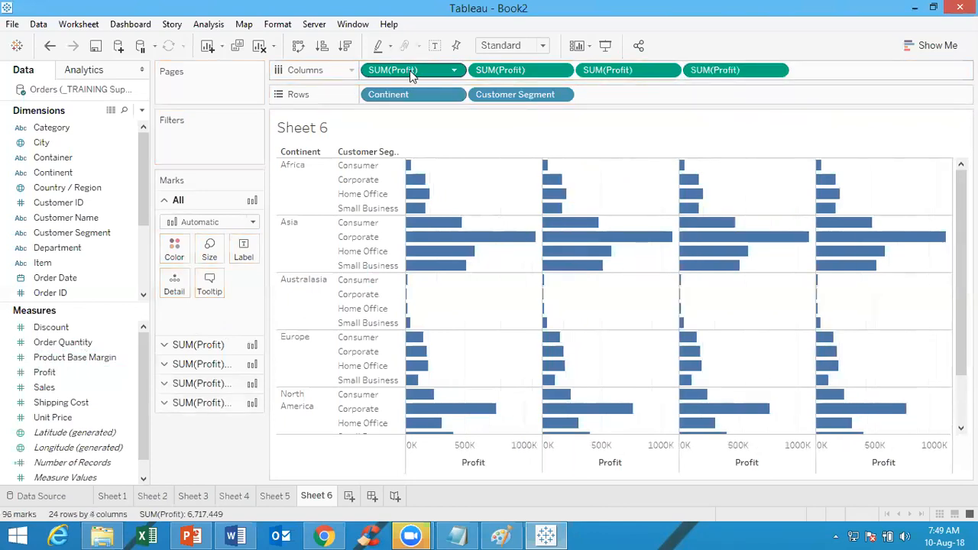
Set the aggregation of the second, third and fourth Profit measures to Average, Minimum and Maximum
{"action": "left_click", "coordinate": [562, 70]}
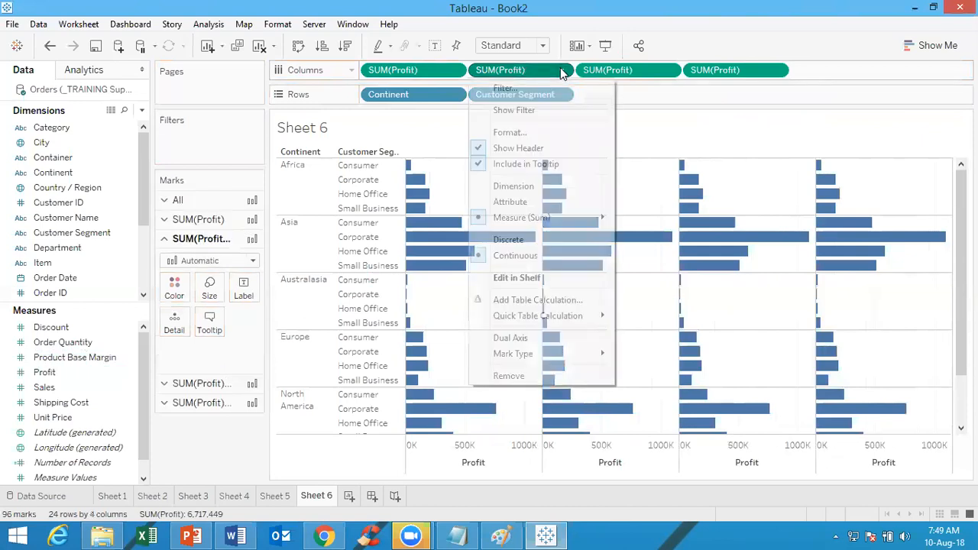
{"action": "mouse_move", "coordinate": [572, 218]}
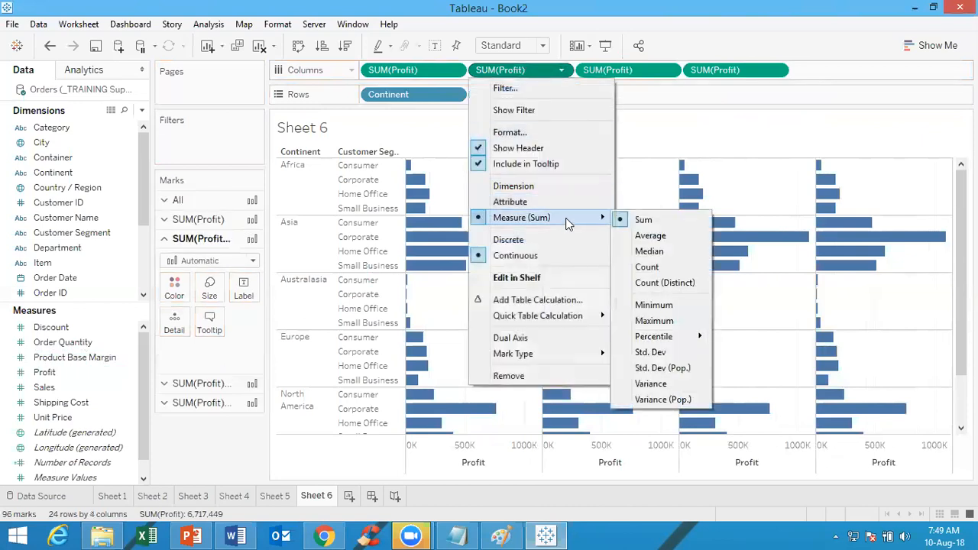
{"action": "left_click", "coordinate": [650, 237]}
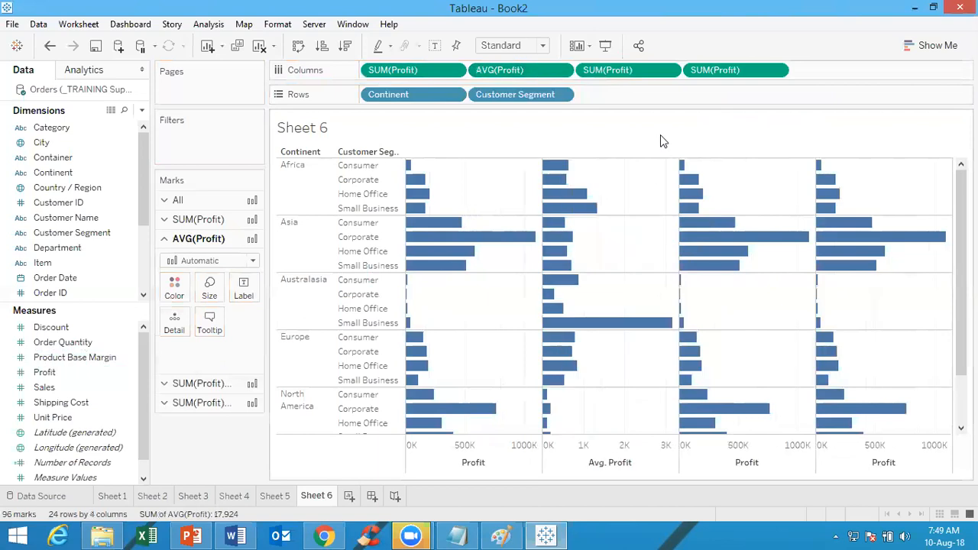
{"action": "left_click", "coordinate": [668, 71]}
{"action": "mouse_move", "coordinate": [661, 223]}
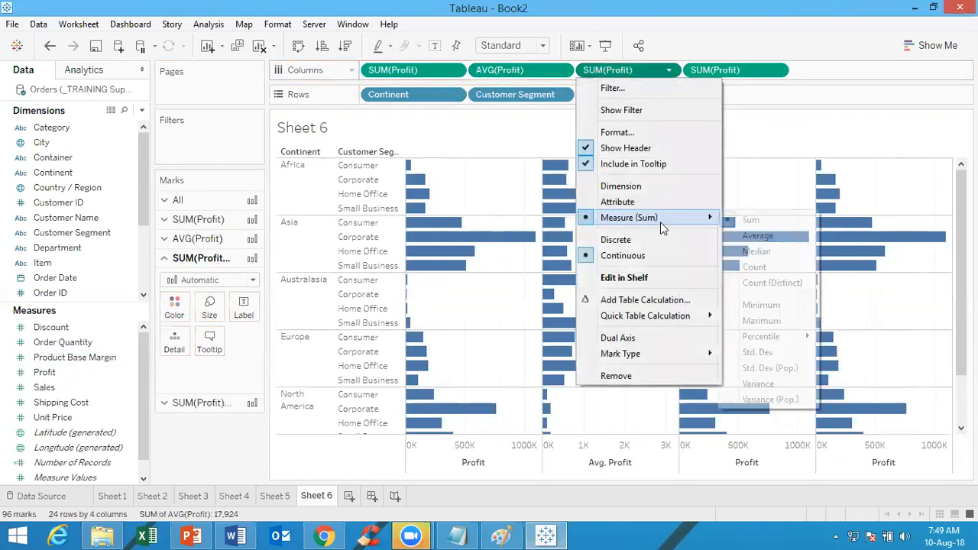
{"action": "left_click", "coordinate": [761, 306]}
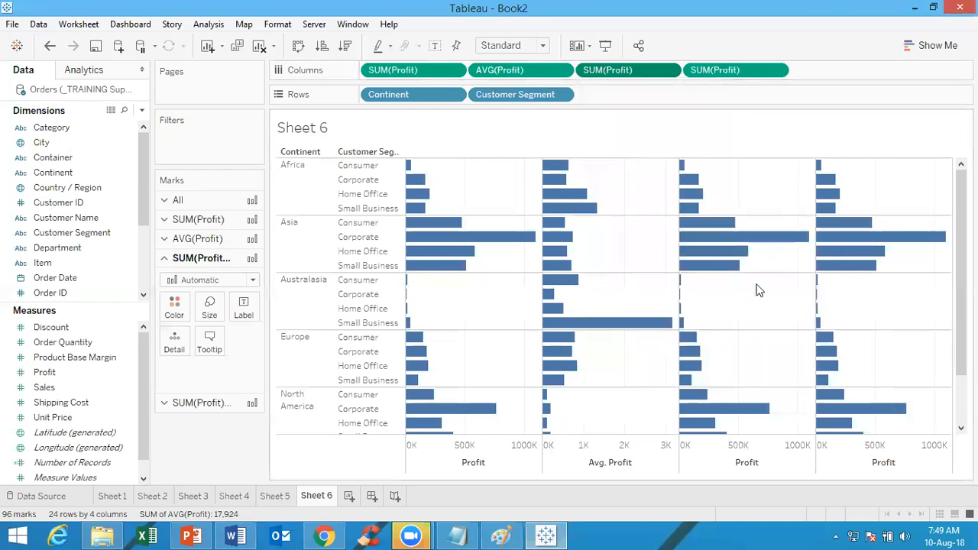
{"action": "left_click", "coordinate": [777, 71]}
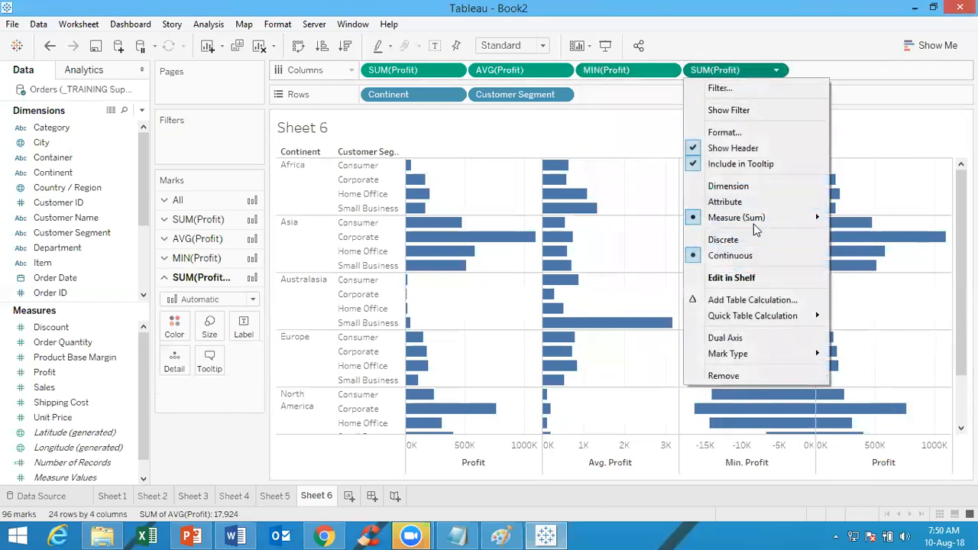
{"action": "mouse_move", "coordinate": [754, 221]}
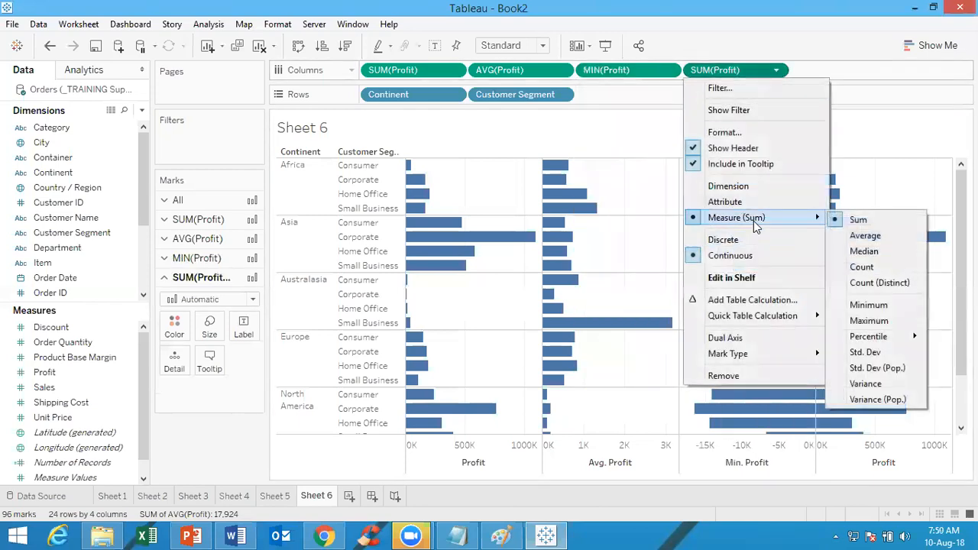
{"action": "left_click", "coordinate": [870, 321]}
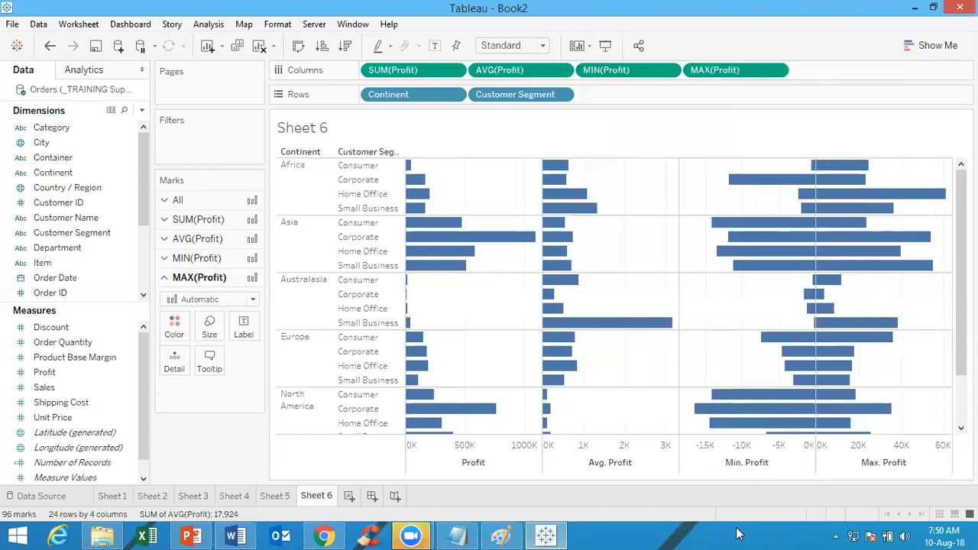
Color the bars of all Profit measures by Continent and show the mark labels
{"action": "mouse_move", "coordinate": [431, 268]}
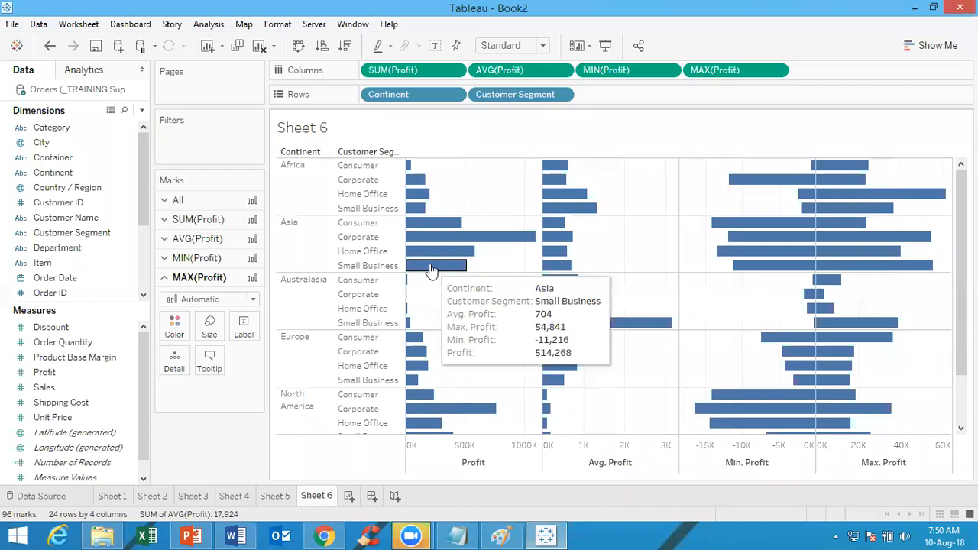
{"action": "left_click", "coordinate": [183, 201]}
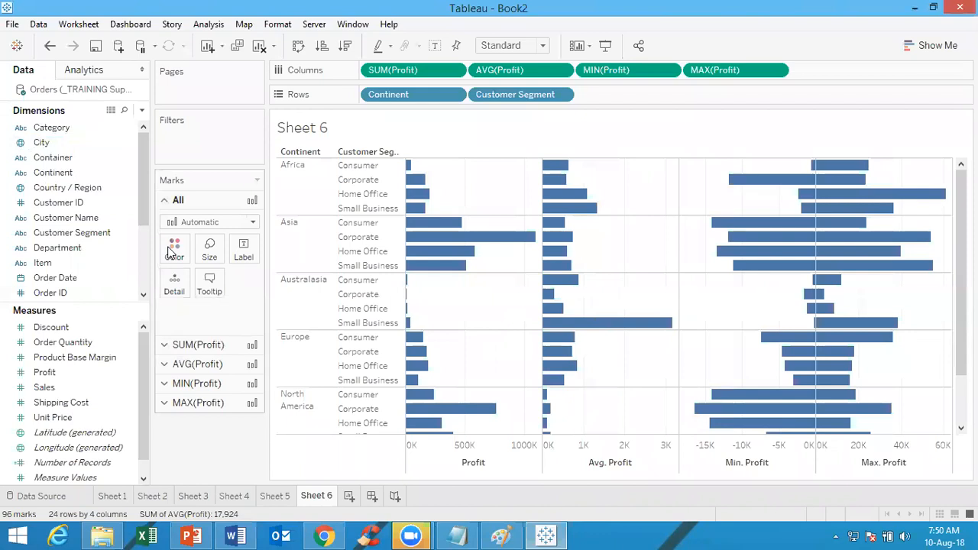
{"action": "left_click_drag", "start_coordinate": [52, 174], "coordinate": [175, 246]}
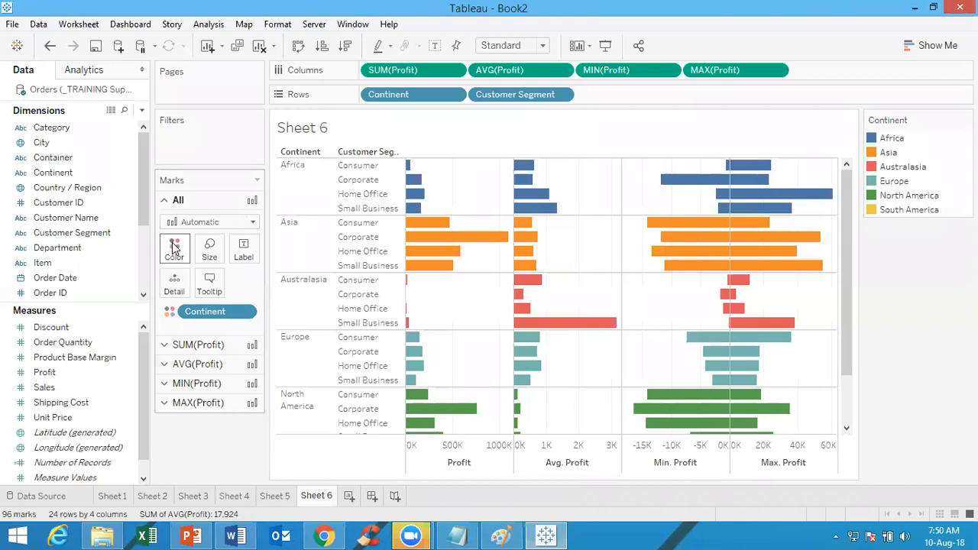
{"action": "left_click", "coordinate": [434, 47]}
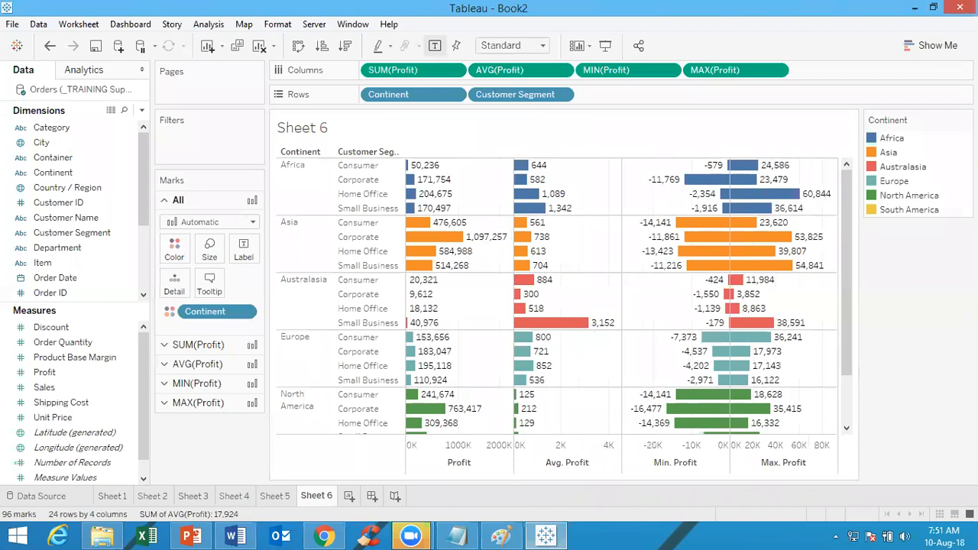
Examine the separate mark settings of the Sum, Average, Minimum and Maximum Profit measures one after another
{"action": "left_click", "coordinate": [203, 346]}
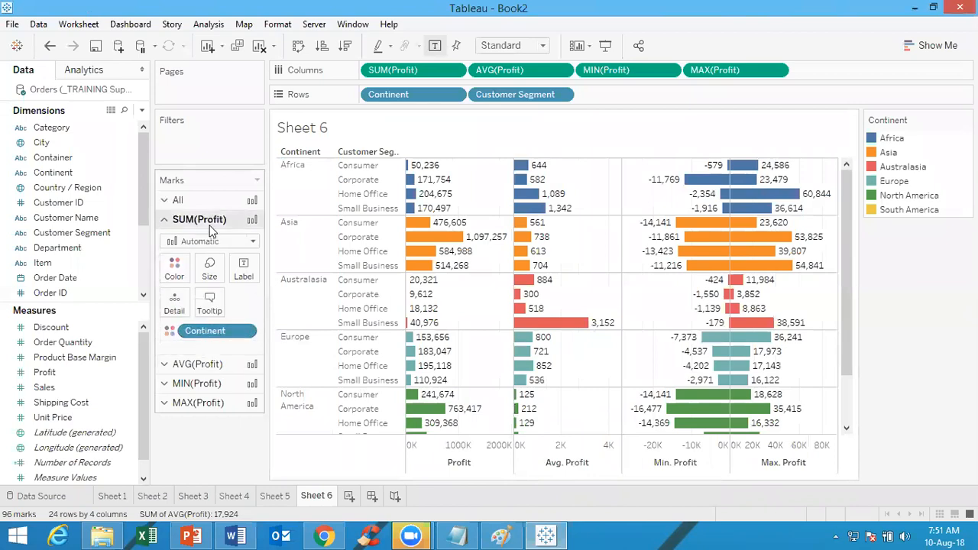
{"action": "left_click", "coordinate": [194, 365]}
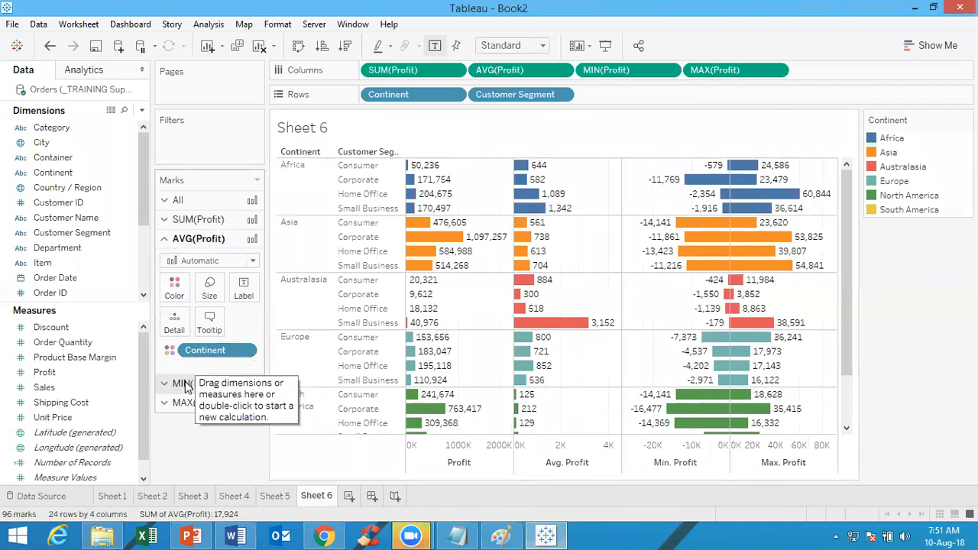
{"action": "left_click", "coordinate": [185, 381]}
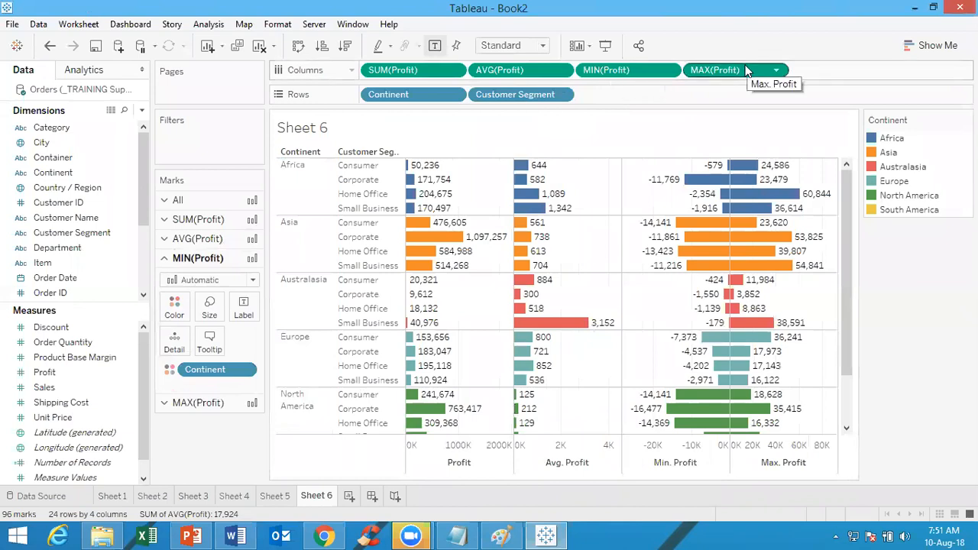
{"action": "left_click", "coordinate": [188, 407]}
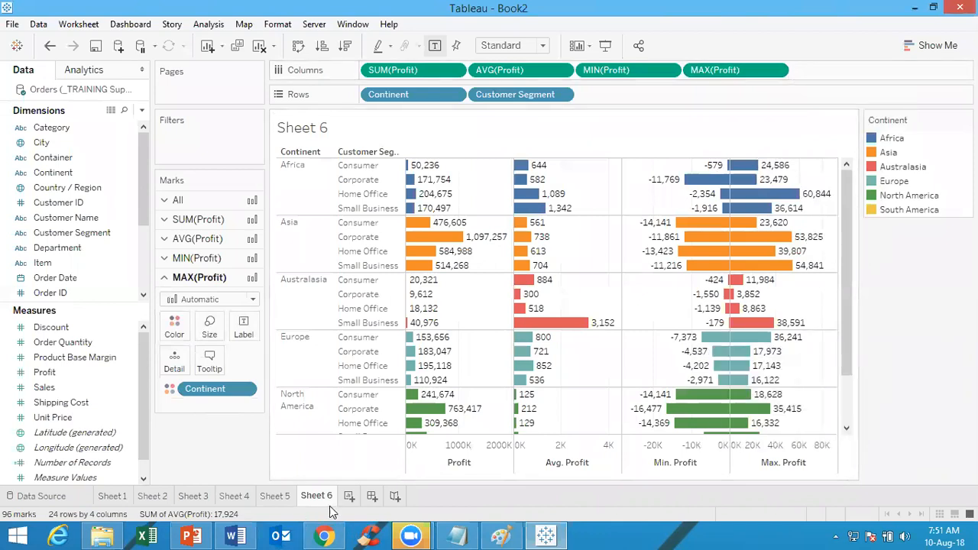
On a new worksheet, place Order Date by year in the columns and hide the sheet title
{"action": "left_click", "coordinate": [350, 498]}
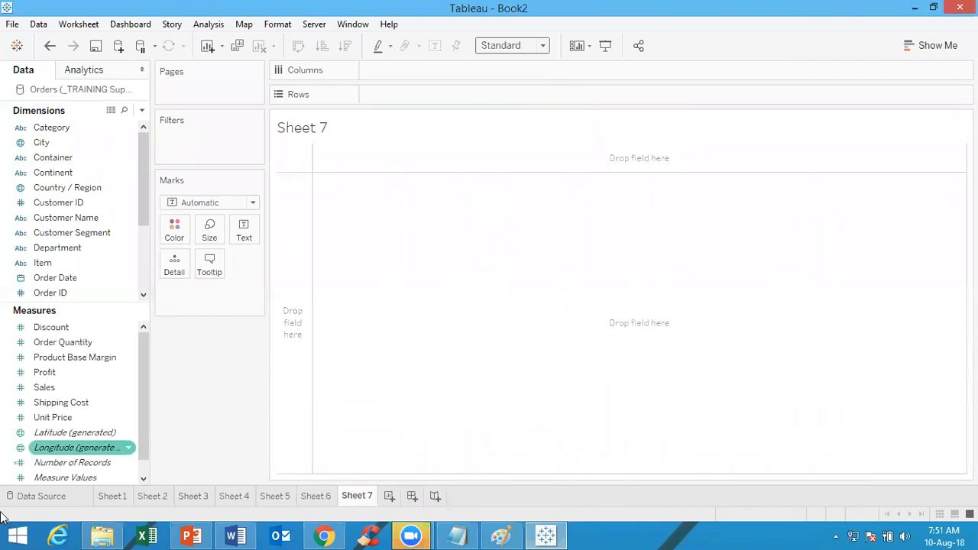
{"action": "left_click_drag", "start_coordinate": [82, 280], "coordinate": [422, 70]}
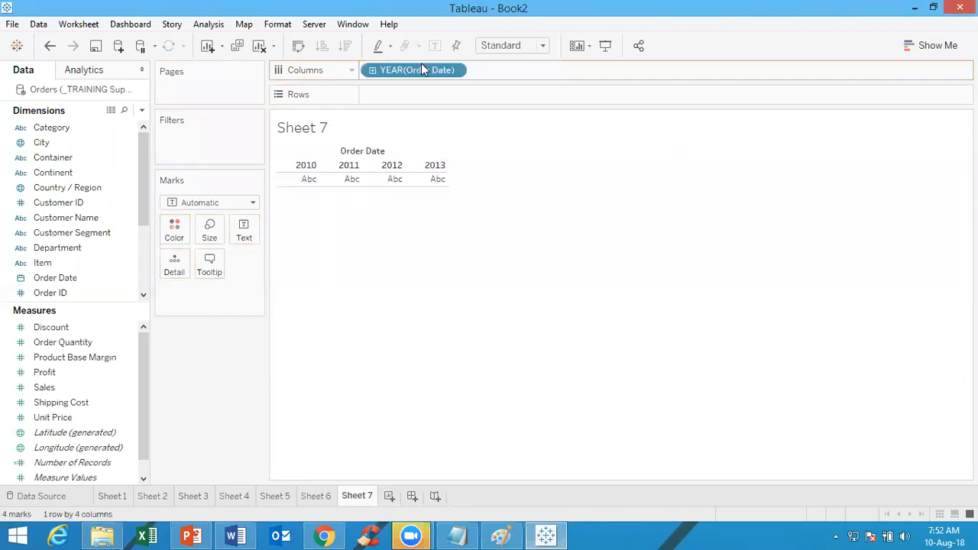
{"action": "left_click_drag", "start_coordinate": [86, 278], "coordinate": [545, 81]}
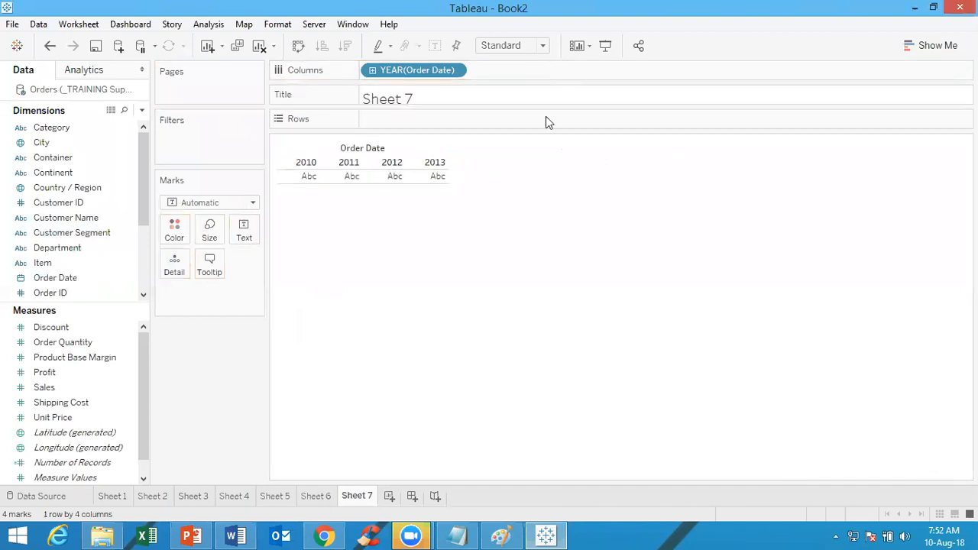
{"action": "left_click", "coordinate": [351, 97]}
{"action": "left_click", "coordinate": [326, 146]}
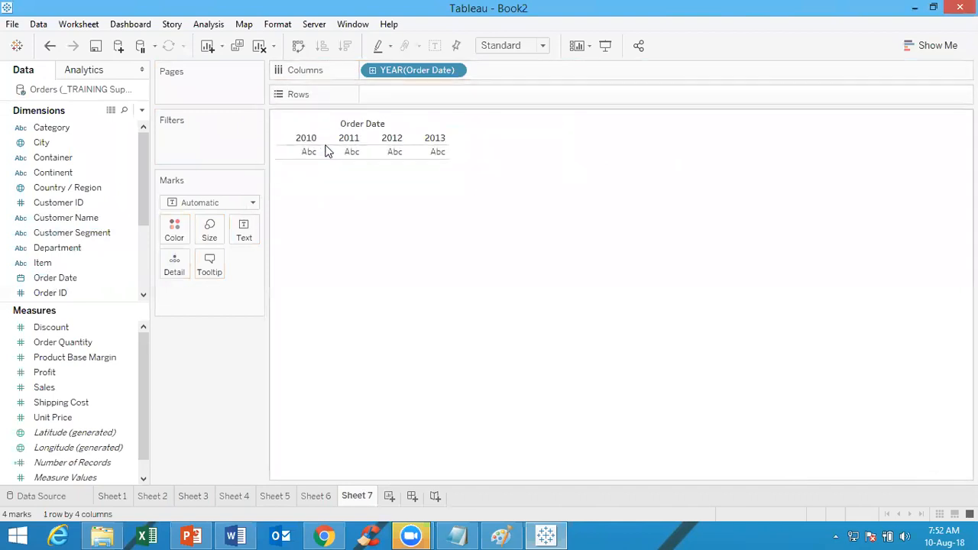
Add Order Date to the columns a second time, after the year, and set its date level to Month
{"action": "left_click", "coordinate": [95, 279]}
{"action": "left_click_drag", "start_coordinate": [91, 277], "coordinate": [569, 70]}
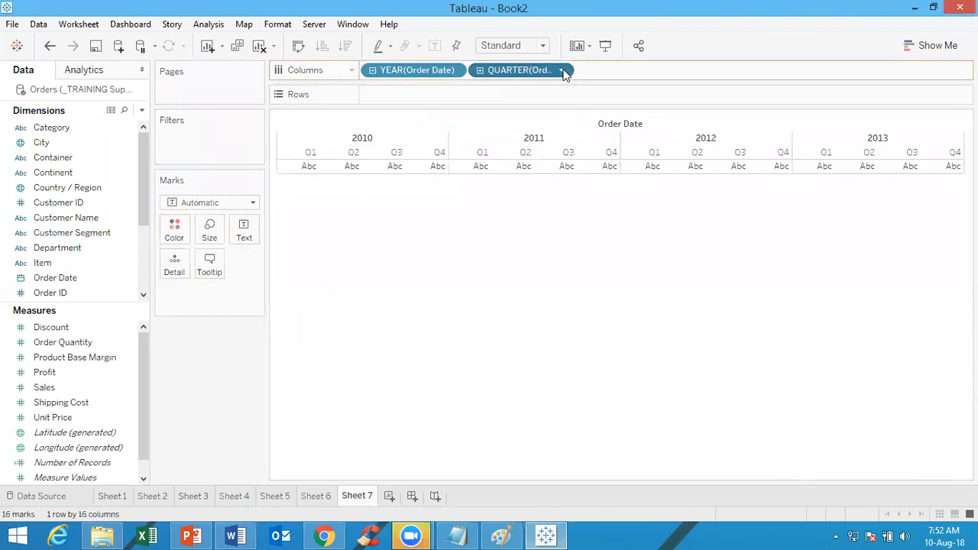
{"action": "left_click", "coordinate": [561, 71]}
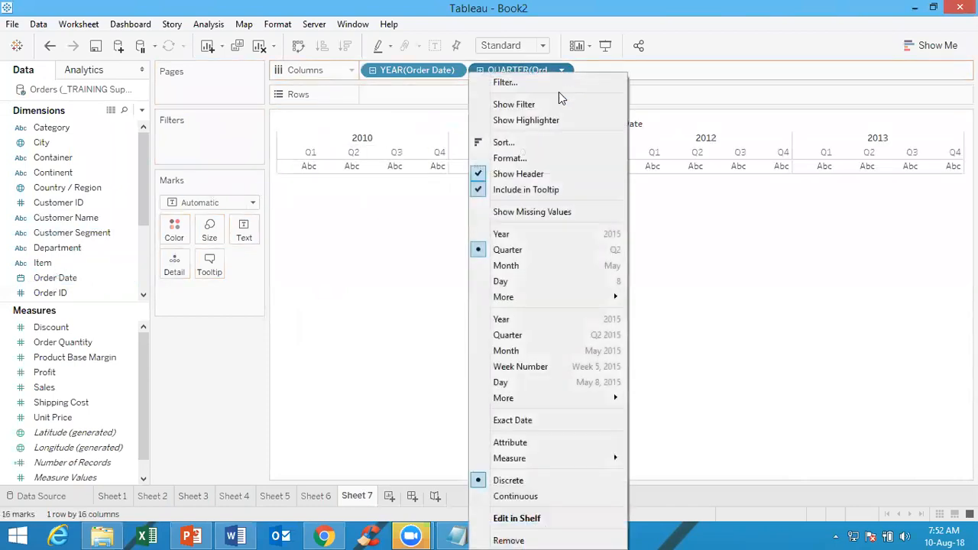
{"action": "left_click", "coordinate": [533, 270]}
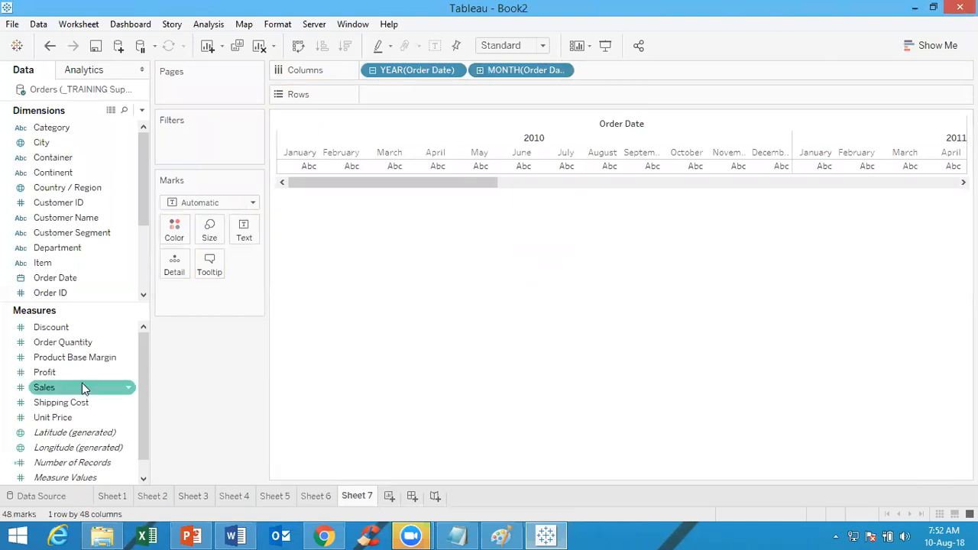
Place Profit in the rows four times to get four stacked line charts
{"action": "left_click_drag", "start_coordinate": [54, 374], "coordinate": [433, 100]}
{"action": "left_click_drag", "start_coordinate": [56, 374], "coordinate": [530, 102]}
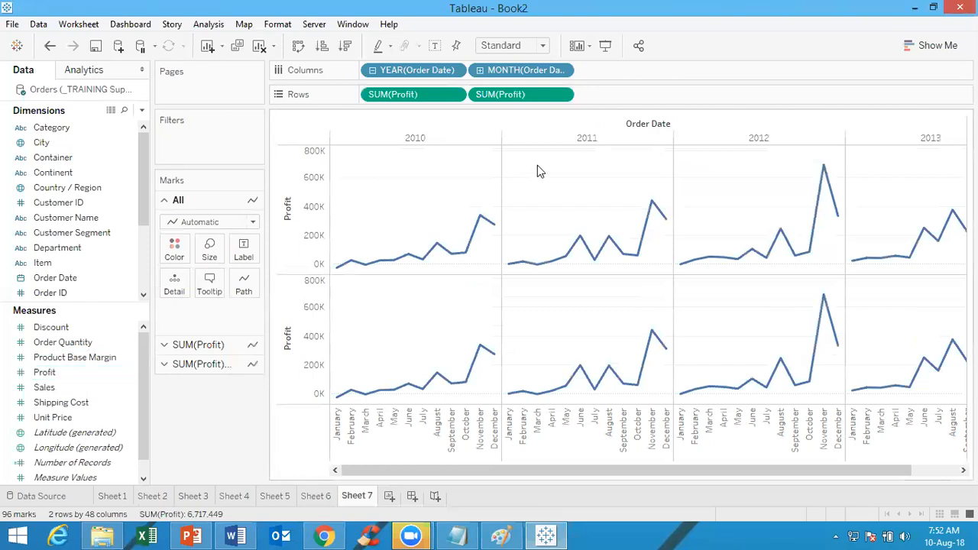
{"action": "left_click", "coordinate": [88, 375]}
{"action": "left_click_drag", "start_coordinate": [88, 375], "coordinate": [675, 94]}
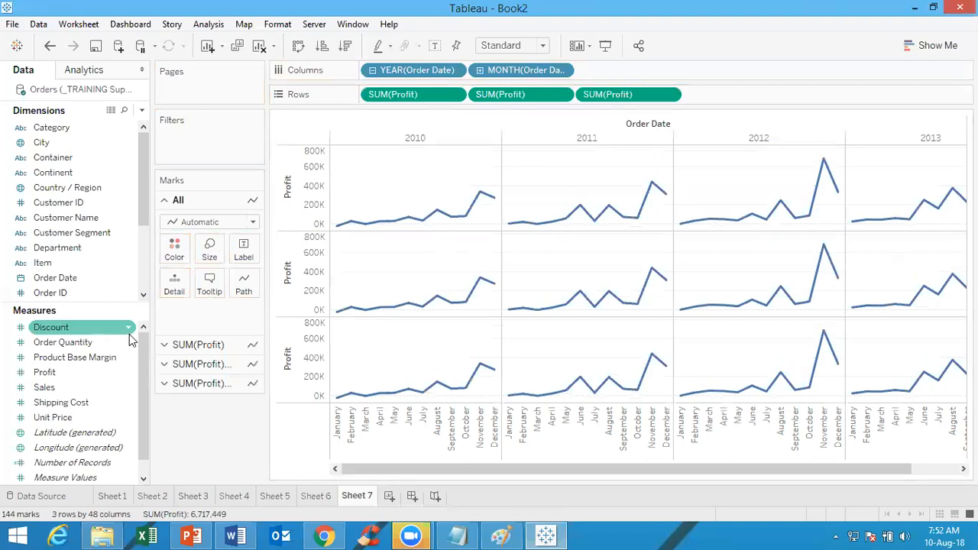
{"action": "left_click_drag", "start_coordinate": [66, 374], "coordinate": [748, 103]}
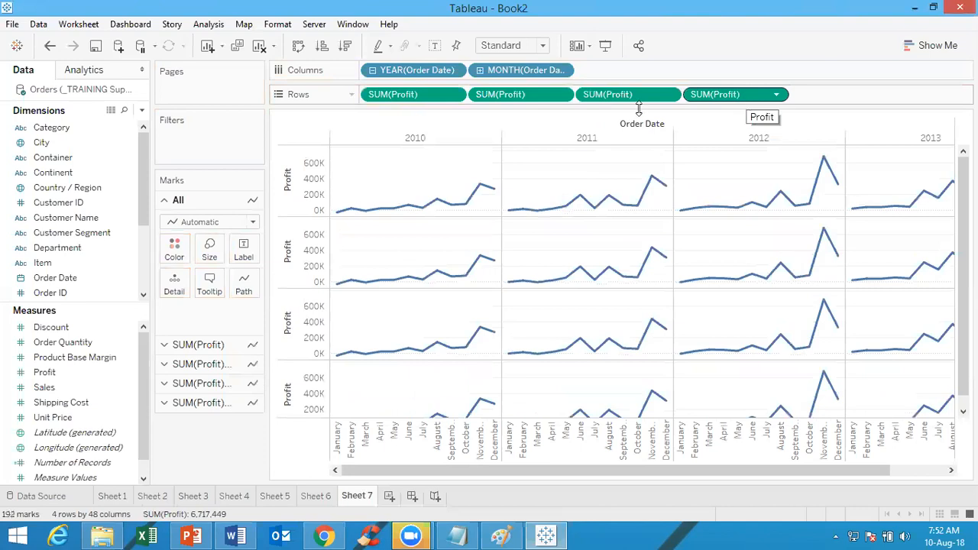
Set the aggregation of the second, third and fourth Profit measures in the rows to Average, Maximum and Minimum
{"action": "left_click", "coordinate": [562, 95]}
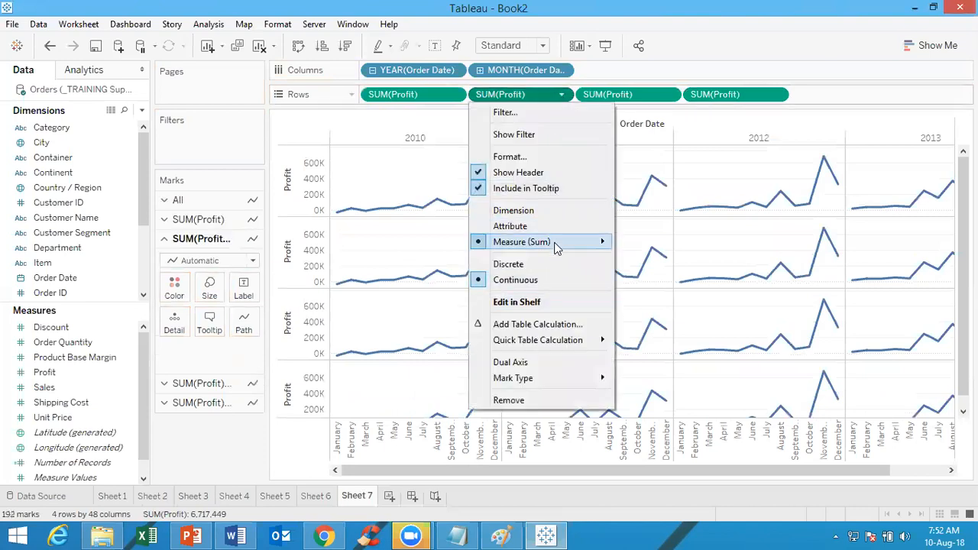
{"action": "mouse_move", "coordinate": [598, 246]}
{"action": "left_click", "coordinate": [650, 259]}
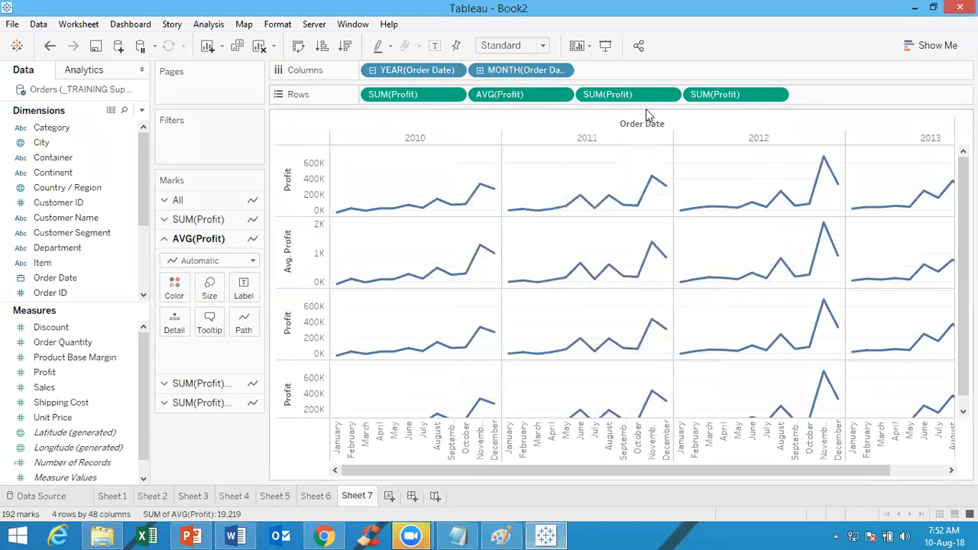
{"action": "left_click", "coordinate": [670, 94]}
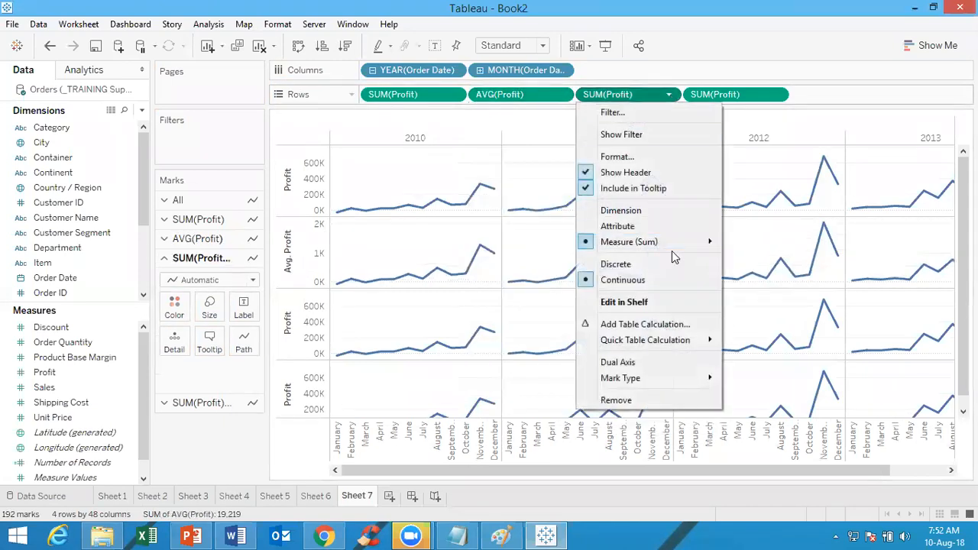
{"action": "mouse_move", "coordinate": [677, 243]}
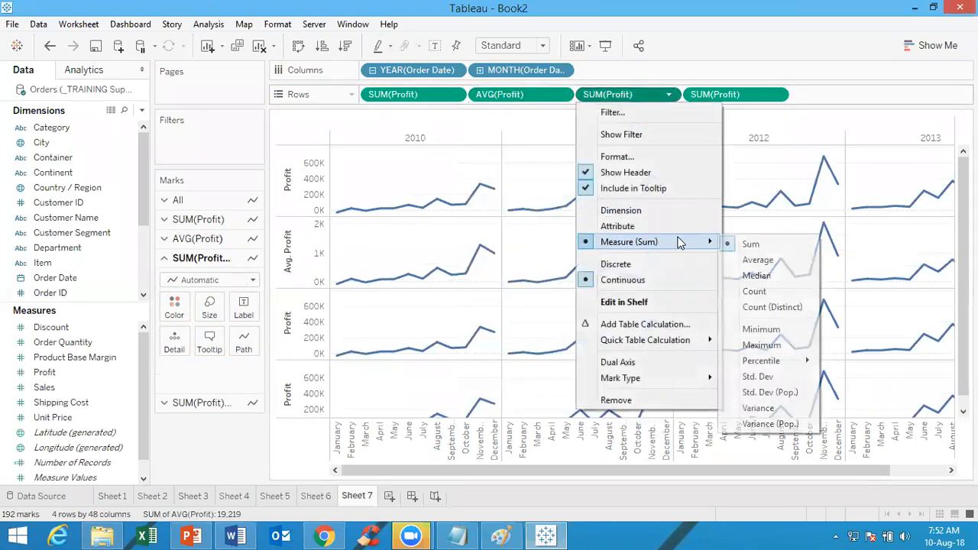
{"action": "left_click", "coordinate": [771, 344]}
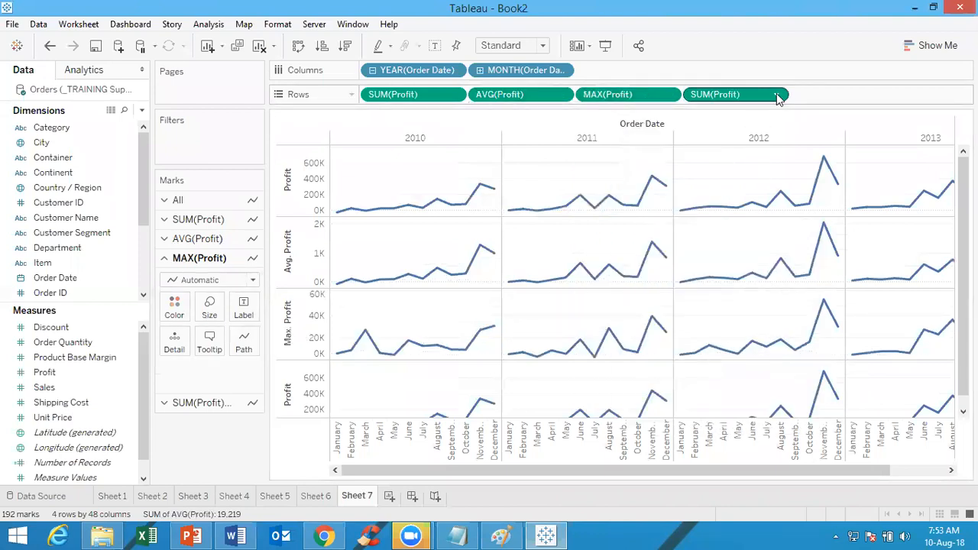
{"action": "left_click", "coordinate": [775, 94]}
{"action": "mouse_move", "coordinate": [763, 243]}
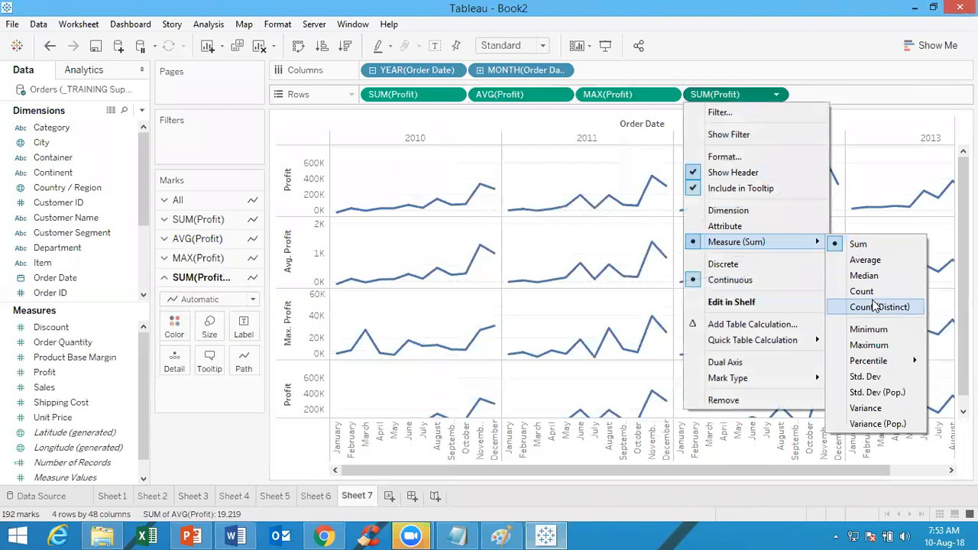
{"action": "left_click", "coordinate": [869, 330]}
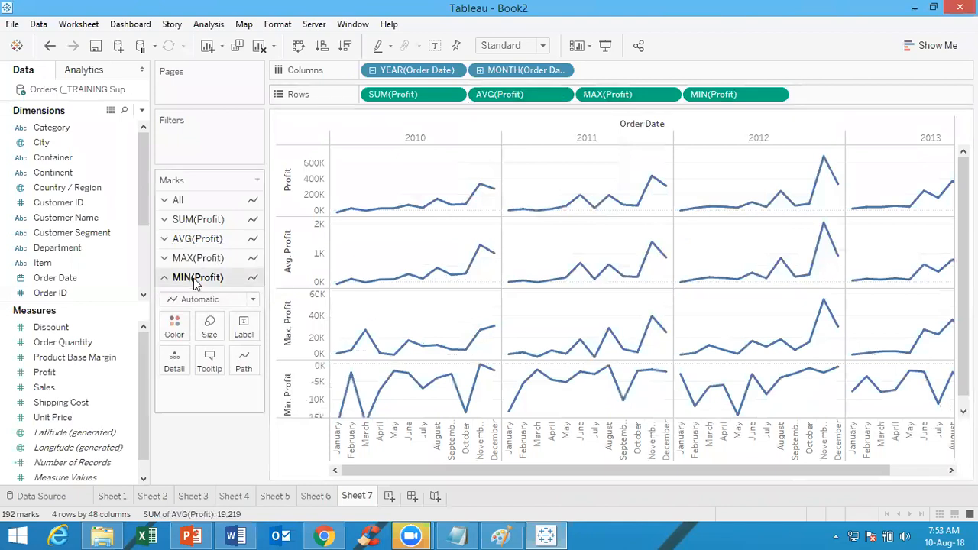
Color the lines of all four Profit measures by the Profit measure
{"action": "left_click", "coordinate": [201, 201]}
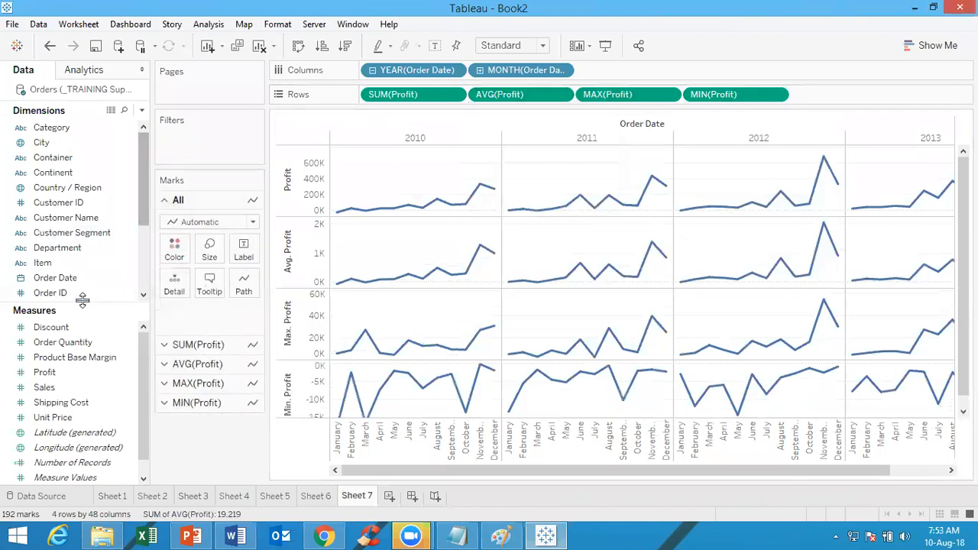
{"action": "left_click", "coordinate": [64, 375]}
{"action": "left_click_drag", "start_coordinate": [63, 374], "coordinate": [175, 252]}
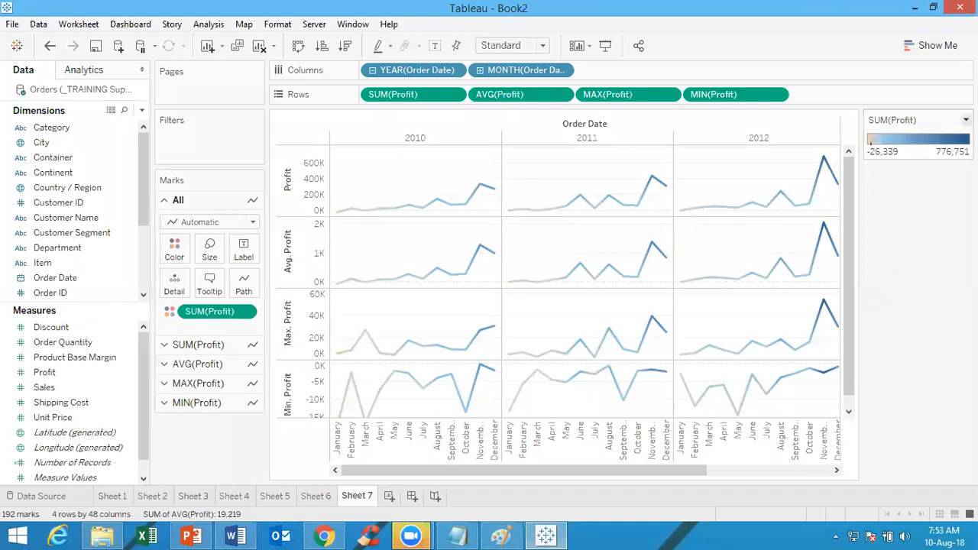
Change the Profit color legend's palette to Red-Green Diverging and apply it
{"action": "left_click", "coordinate": [966, 120]}
{"action": "left_click", "coordinate": [905, 135]}
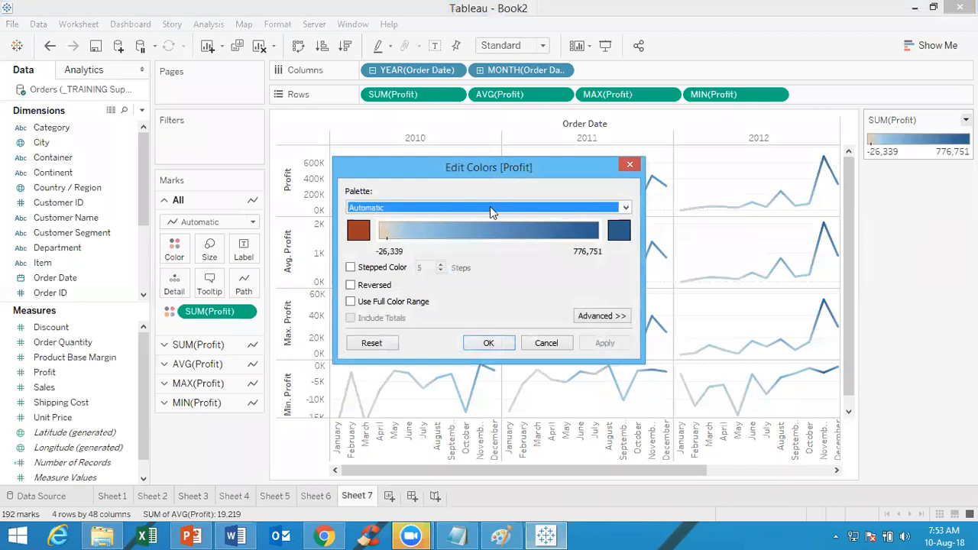
{"action": "left_click", "coordinate": [490, 206]}
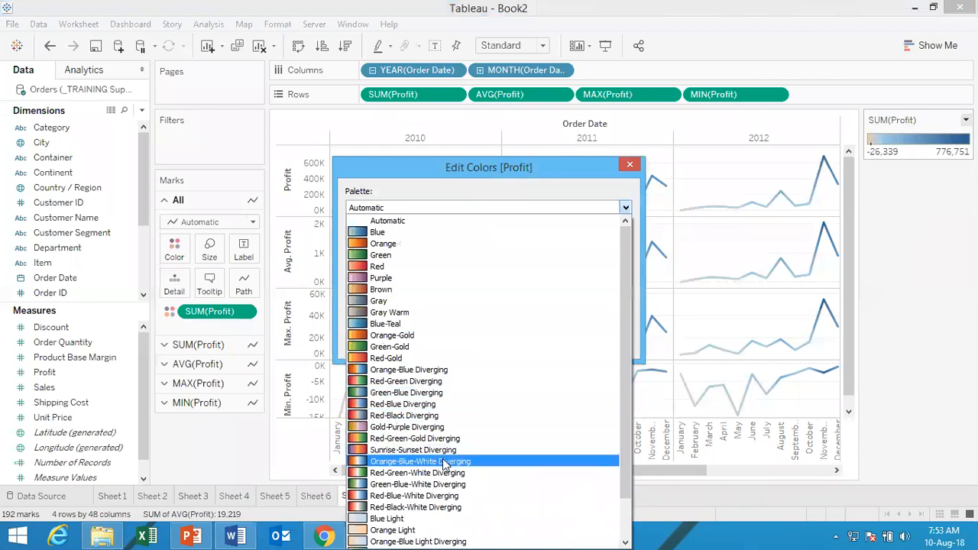
{"action": "left_click", "coordinate": [432, 382]}
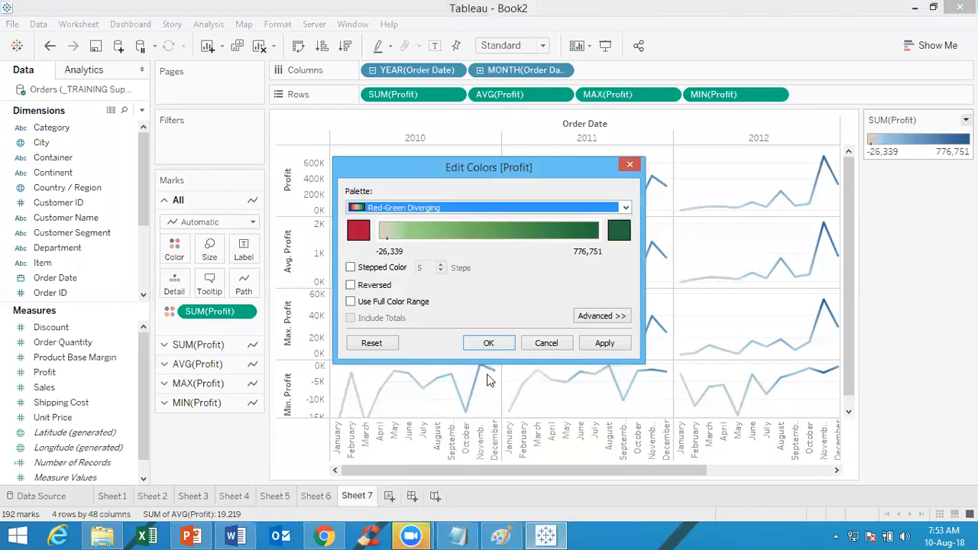
{"action": "left_click", "coordinate": [604, 343]}
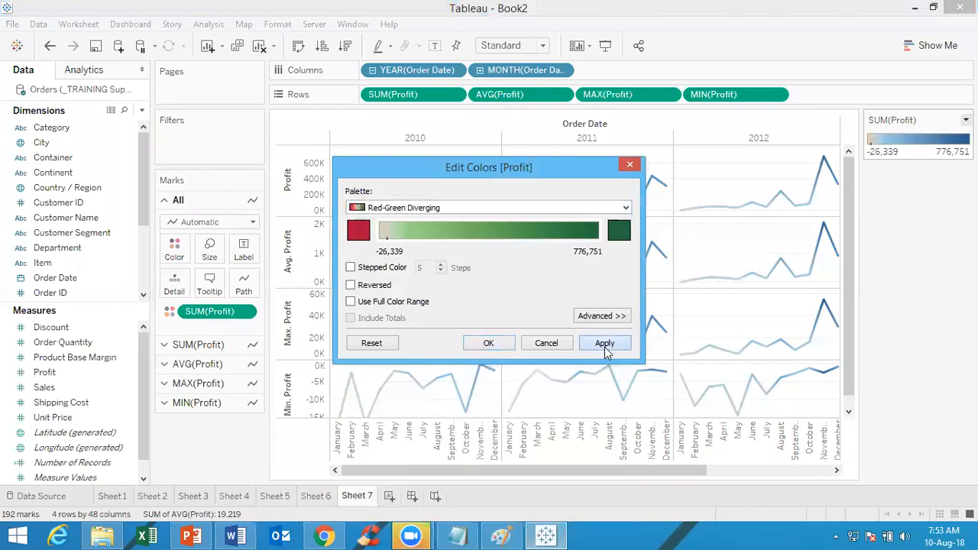
{"action": "left_click", "coordinate": [488, 343]}
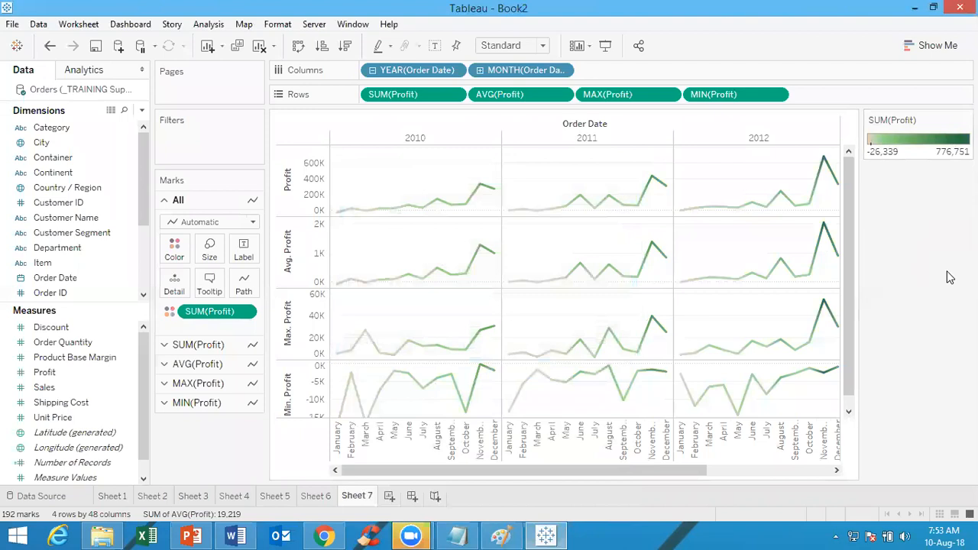
Compare the mark settings shared by all measures with those of the Sum, Average, Maximum and Minimum Profit lines
{"action": "left_click", "coordinate": [223, 345]}
{"action": "left_click", "coordinate": [203, 365]}
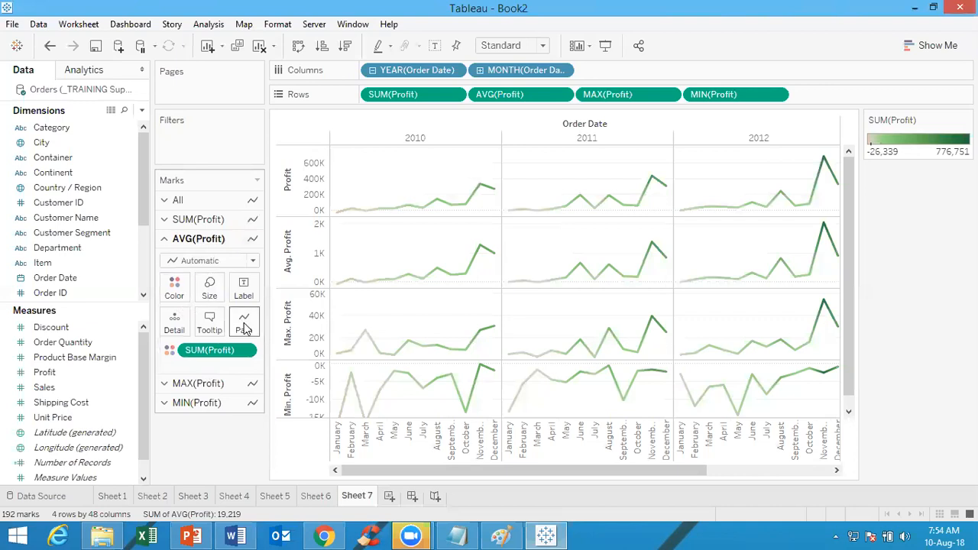
{"action": "left_click", "coordinate": [193, 203]}
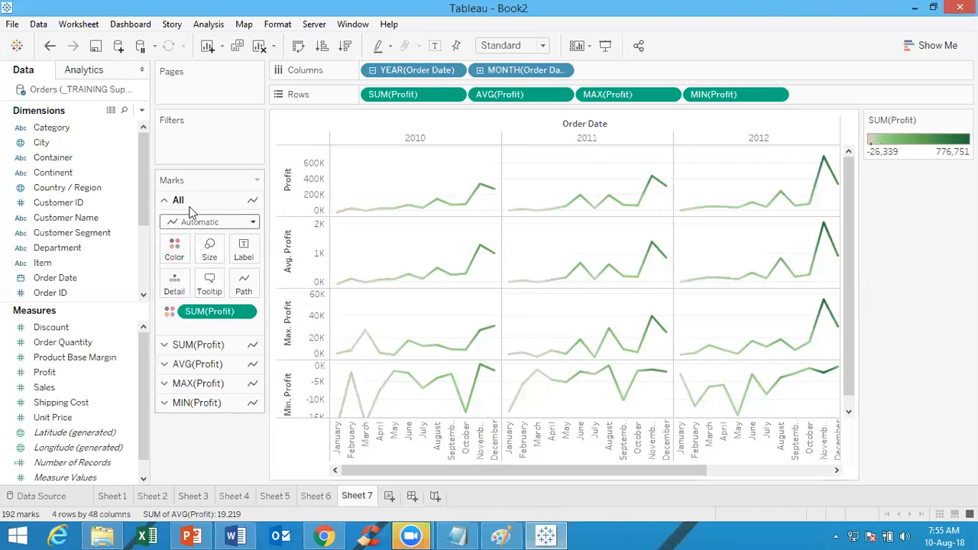
{"action": "left_click", "coordinate": [200, 347]}
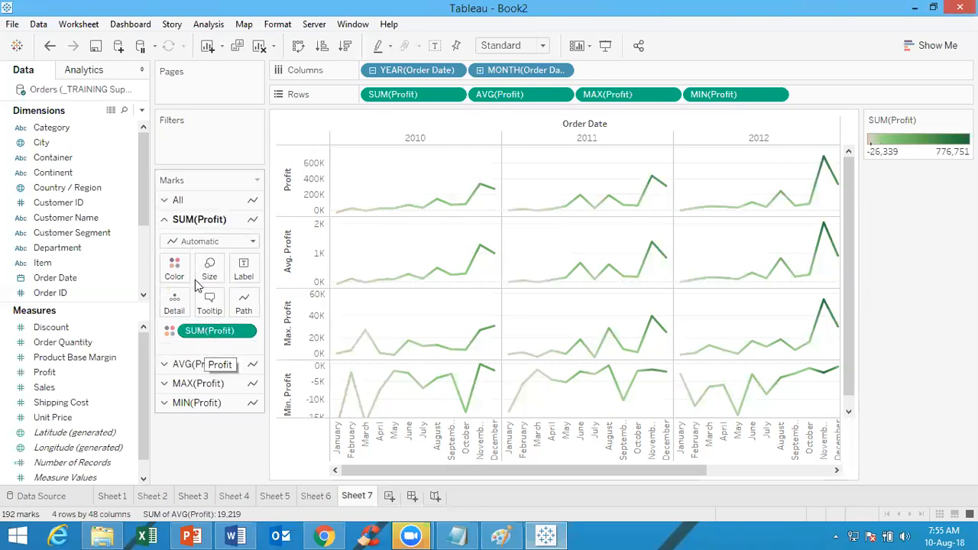
{"action": "left_click", "coordinate": [193, 365]}
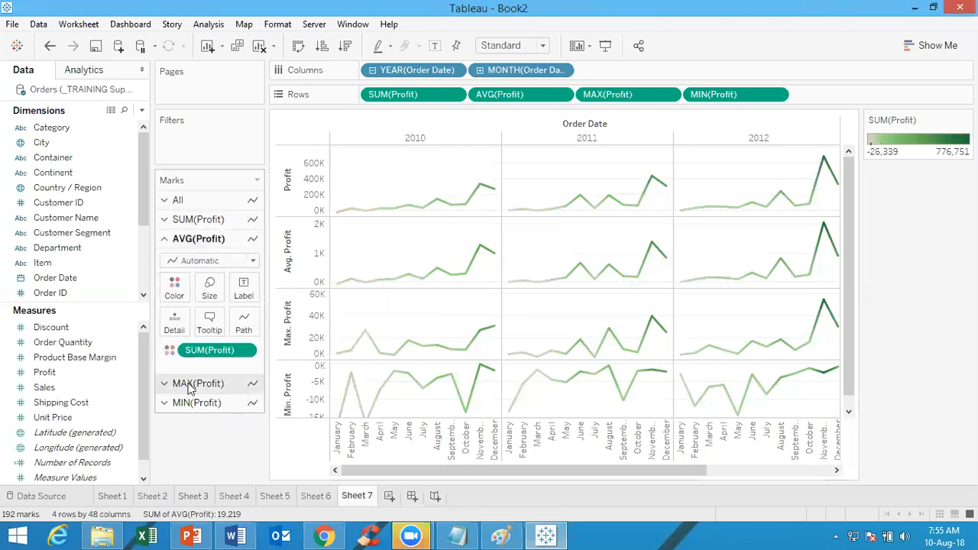
{"action": "left_click", "coordinate": [189, 388]}
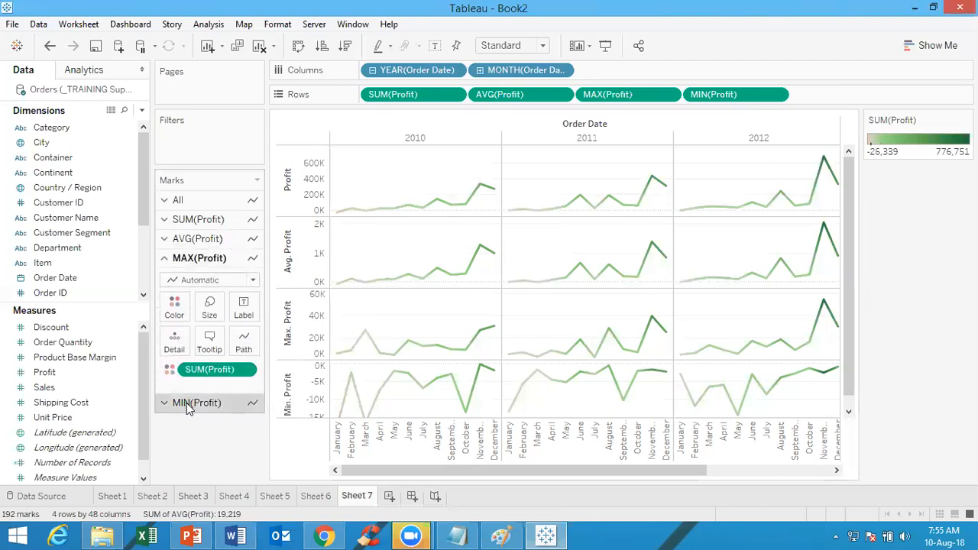
{"action": "left_click", "coordinate": [187, 403]}
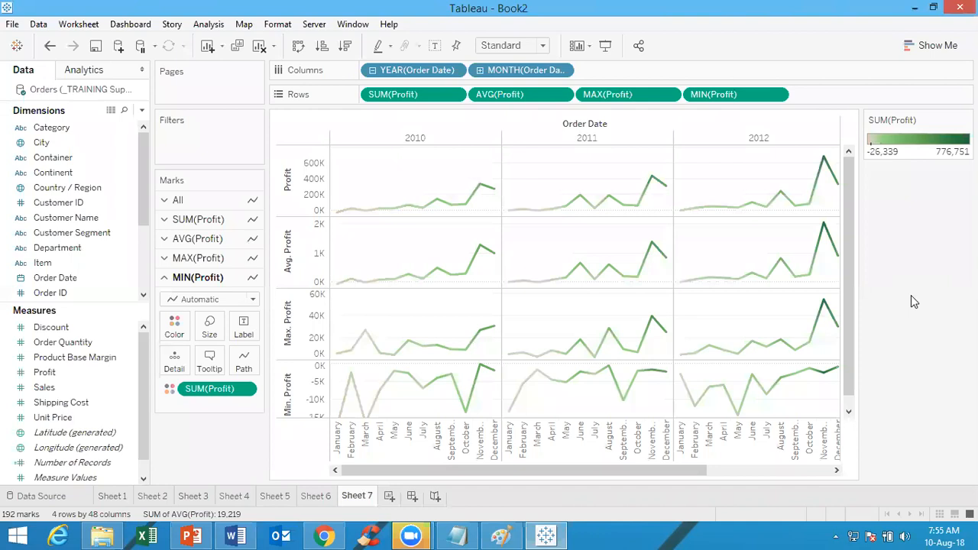
{"action": "left_click", "coordinate": [226, 203]}
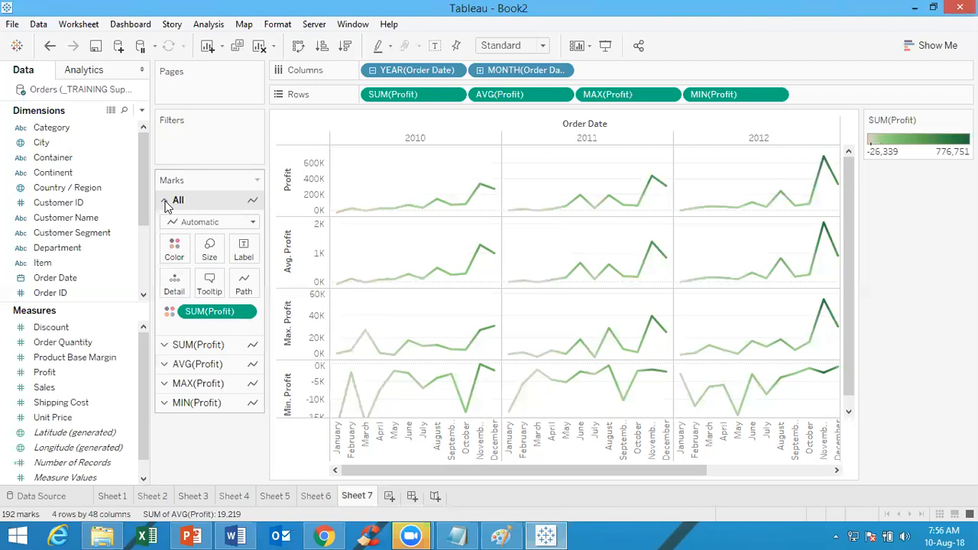
Create a new worksheet and plot Sales in the rows against the year of Order Date in the columns
{"action": "left_click", "coordinate": [389, 496]}
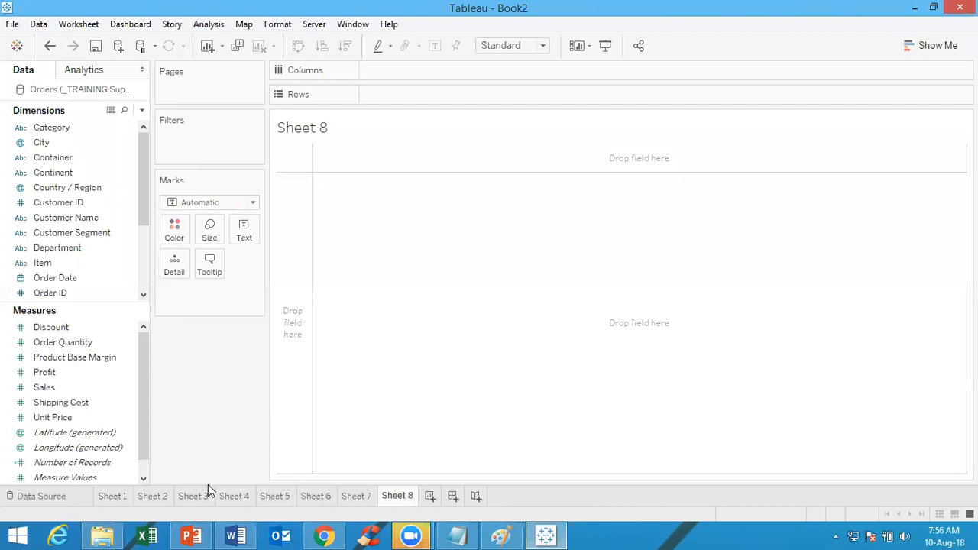
{"action": "left_click_drag", "start_coordinate": [87, 280], "coordinate": [396, 73]}
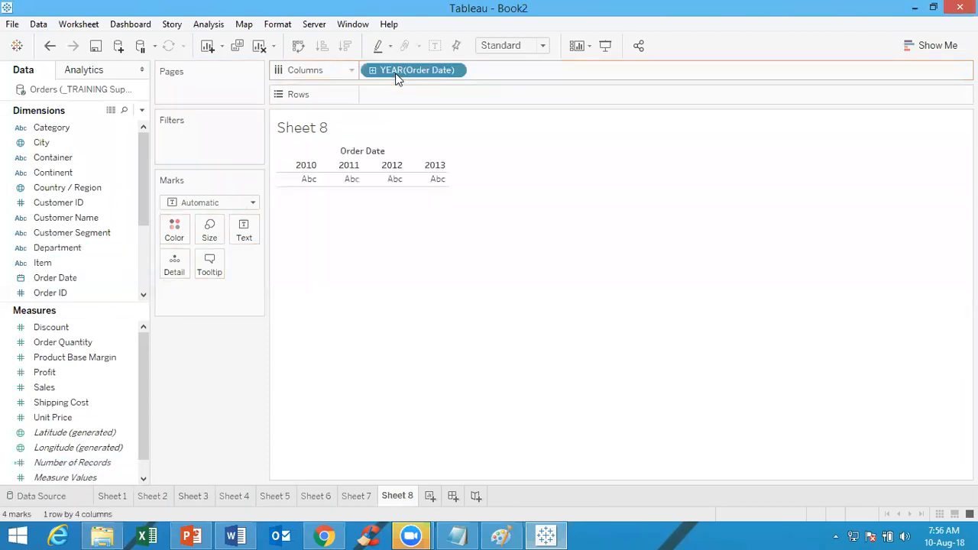
{"action": "left_click", "coordinate": [61, 386]}
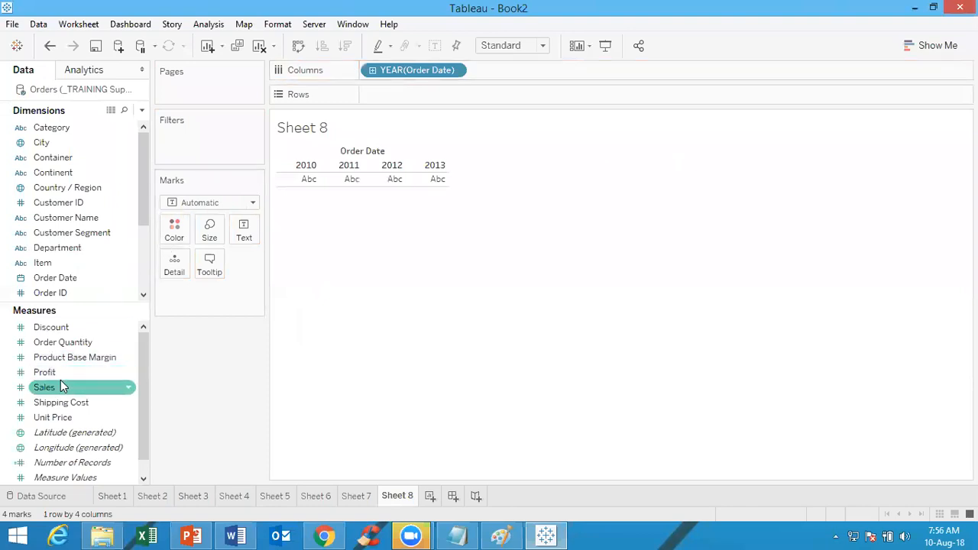
{"action": "mouse_move", "coordinate": [61, 388]}
{"action": "left_mouse_down"}
{"action": "mouse_move", "coordinate": [308, 169]}
{"action": "mouse_move", "coordinate": [436, 88]}
{"action": "left_mouse_up"}
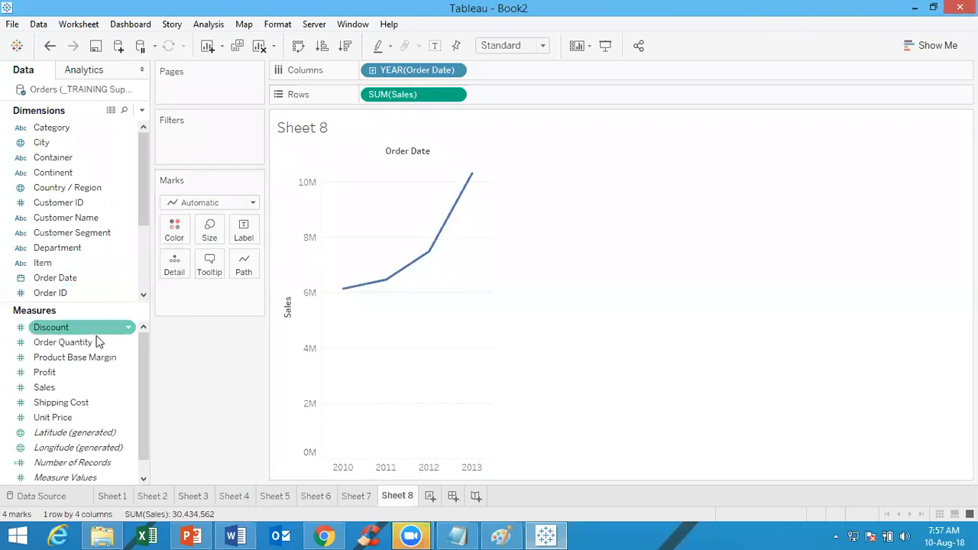
Add Profit to the Sales axis of the line chart so both measures share one axis
{"action": "left_click_drag", "start_coordinate": [66, 374], "coordinate": [313, 298]}
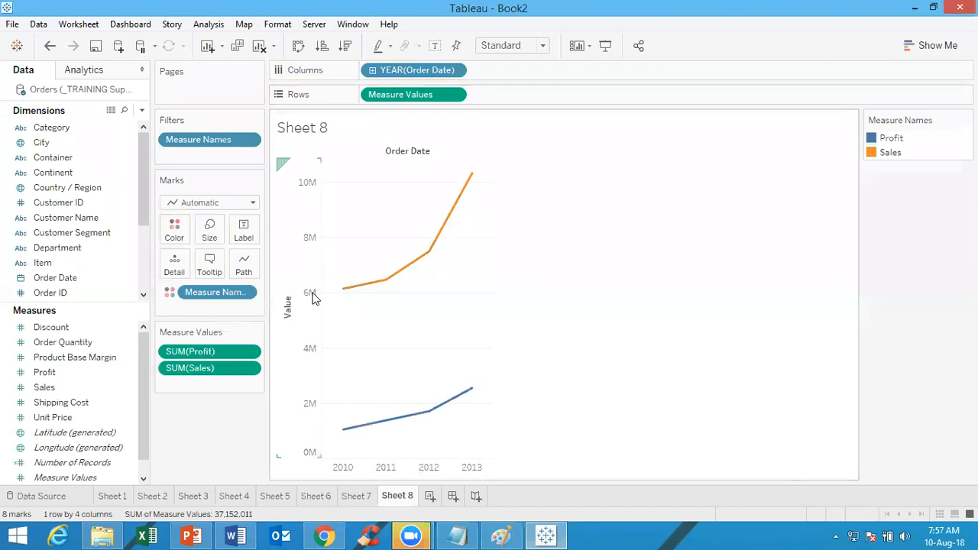
{"action": "left_click", "coordinate": [50, 47]}
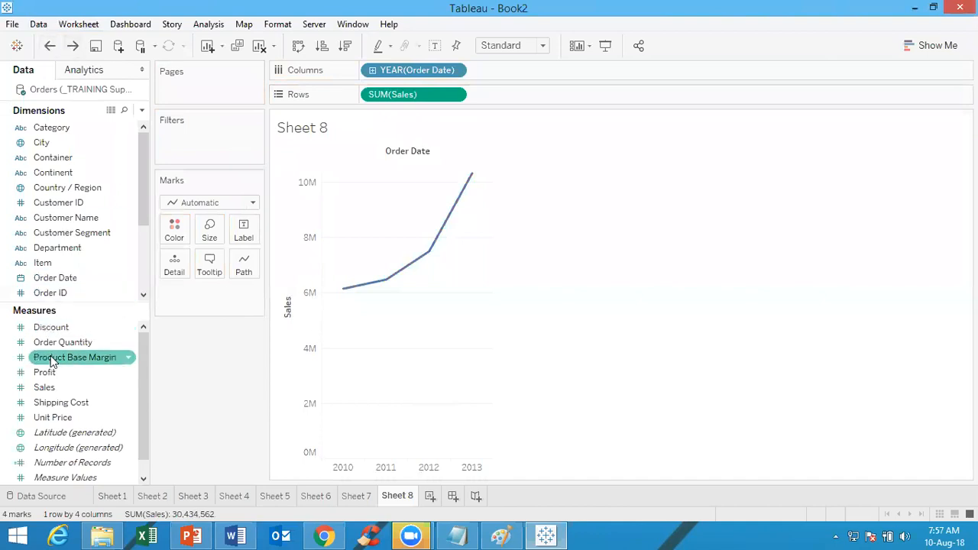
{"action": "left_click_drag", "start_coordinate": [47, 375], "coordinate": [298, 280]}
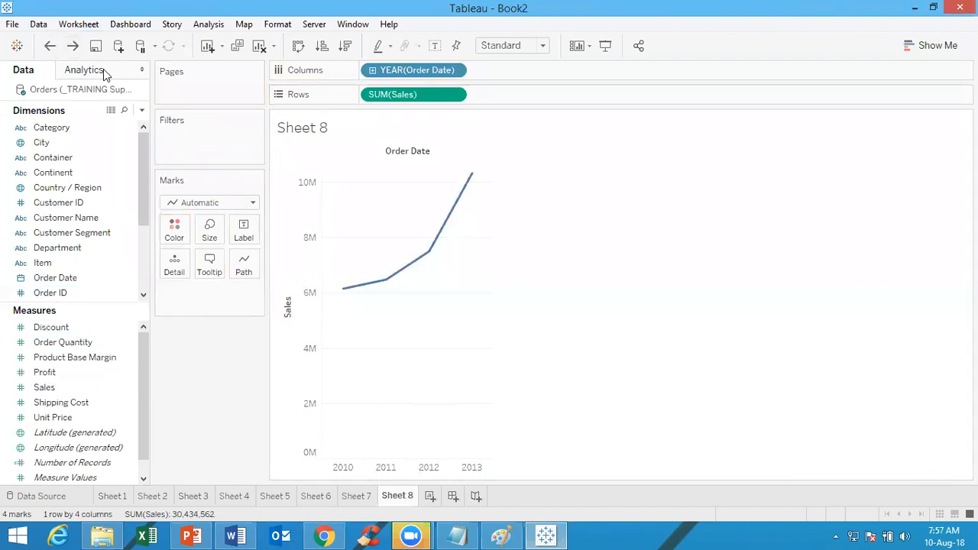
{"action": "left_click", "coordinate": [73, 47]}
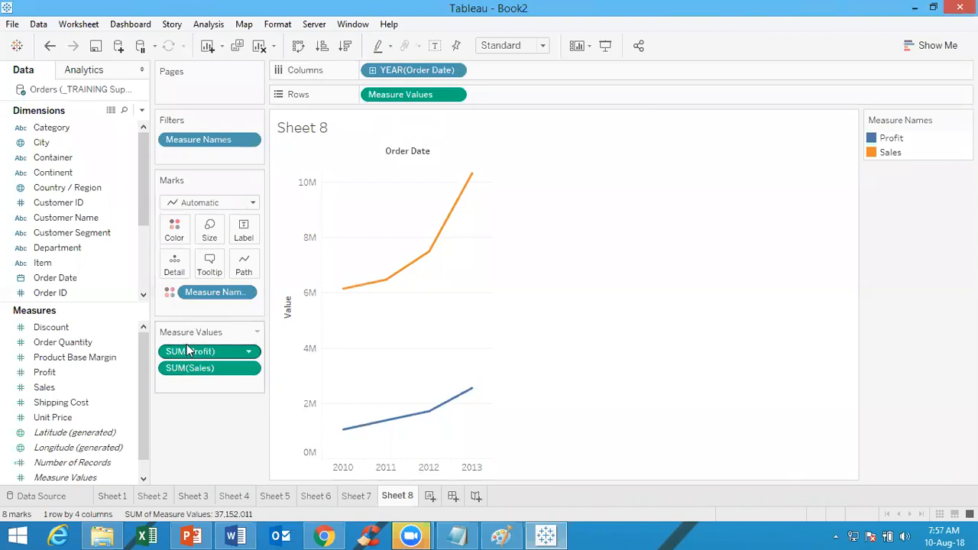
Undo and redo adding Profit to compare the Sales-only chart with the shared-axis chart, and inspect the 2012 Profit point
{"action": "left_click", "coordinate": [49, 45]}
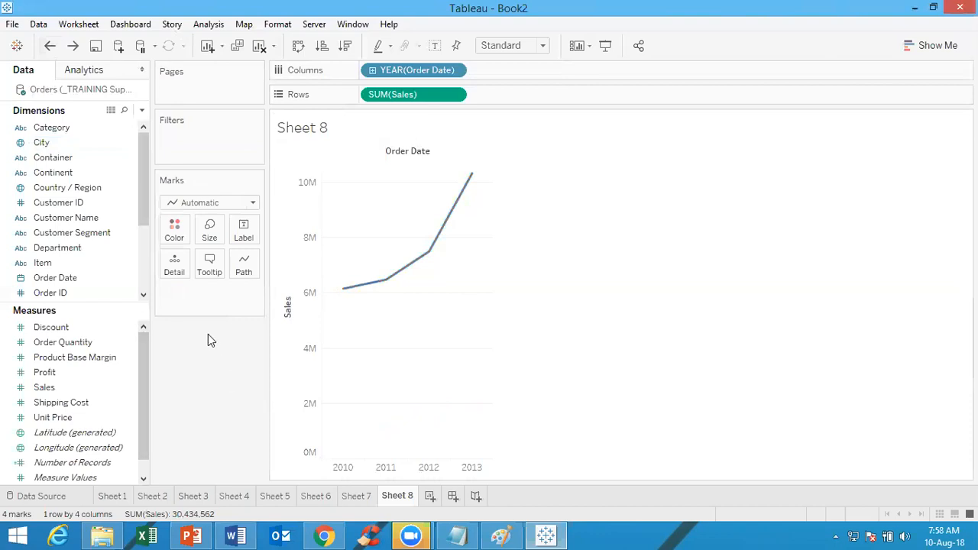
{"action": "left_click", "coordinate": [74, 47]}
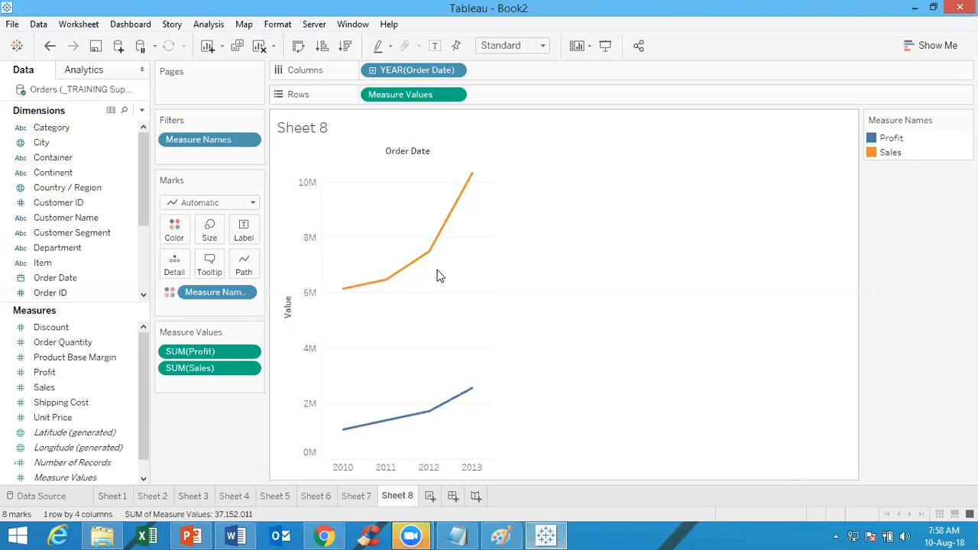
{"action": "mouse_move", "coordinate": [434, 422]}
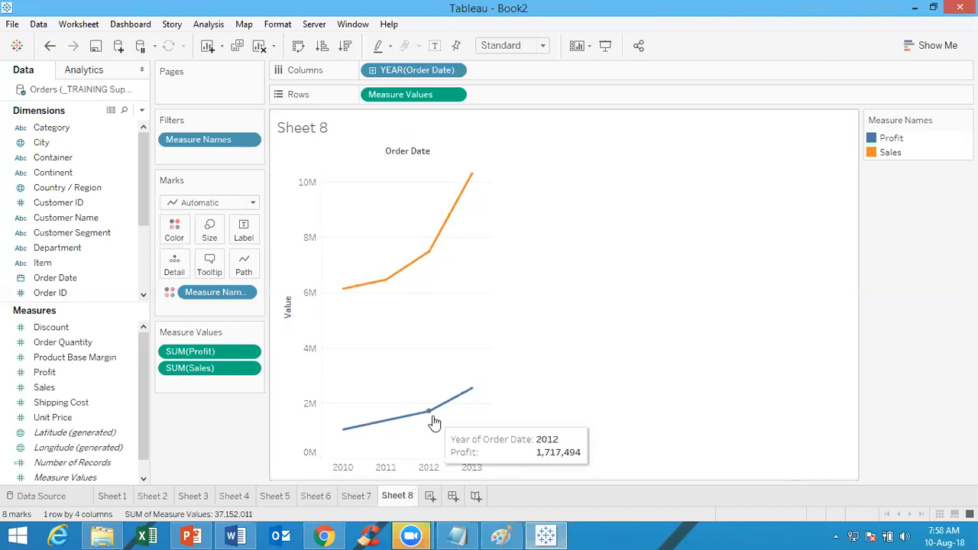
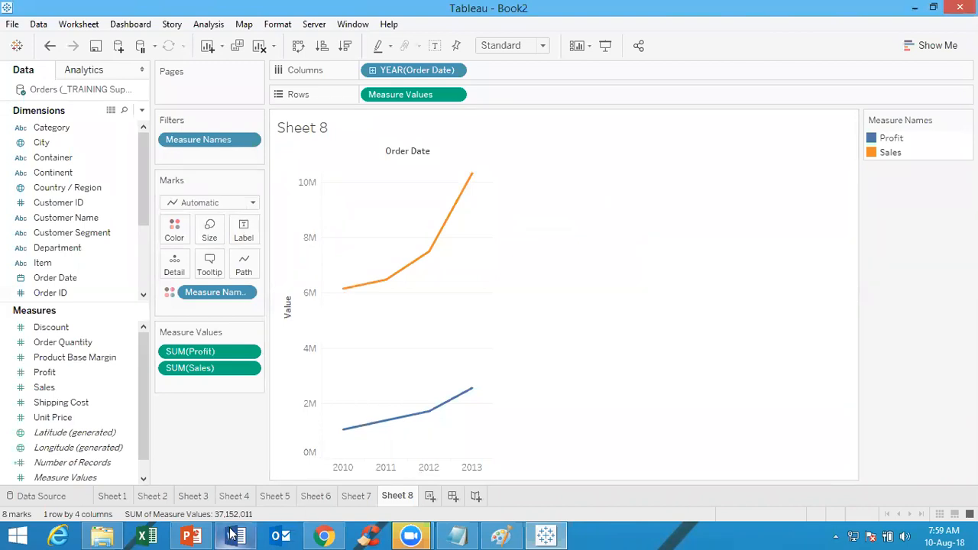
{"action": "left_click", "coordinate": [502, 536]}
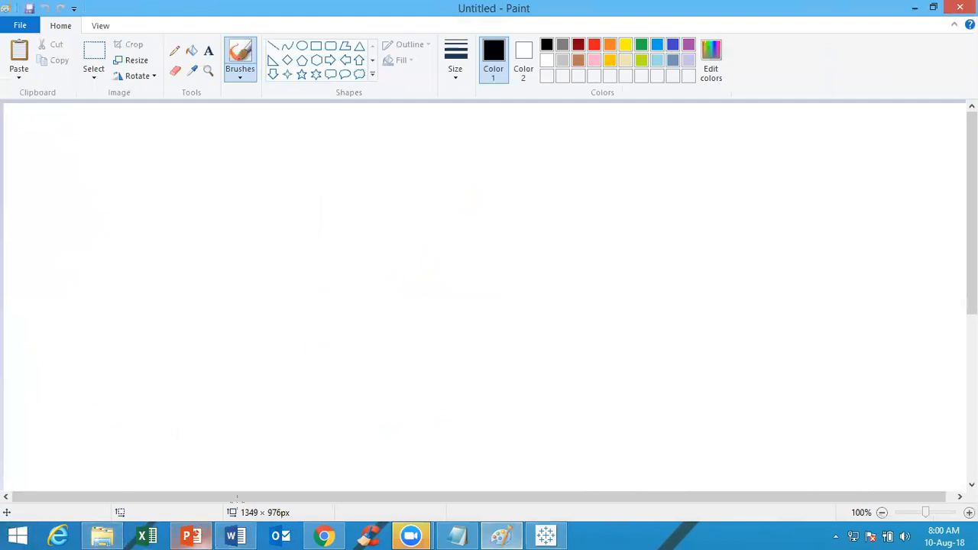
{"action": "left_click", "coordinate": [549, 535]}
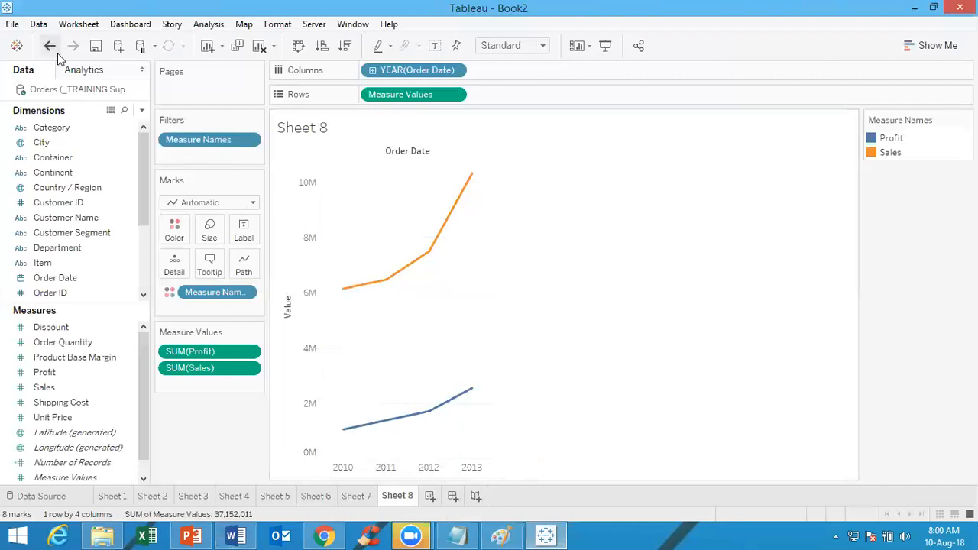
{"action": "right_click", "coordinate": [399, 496]}
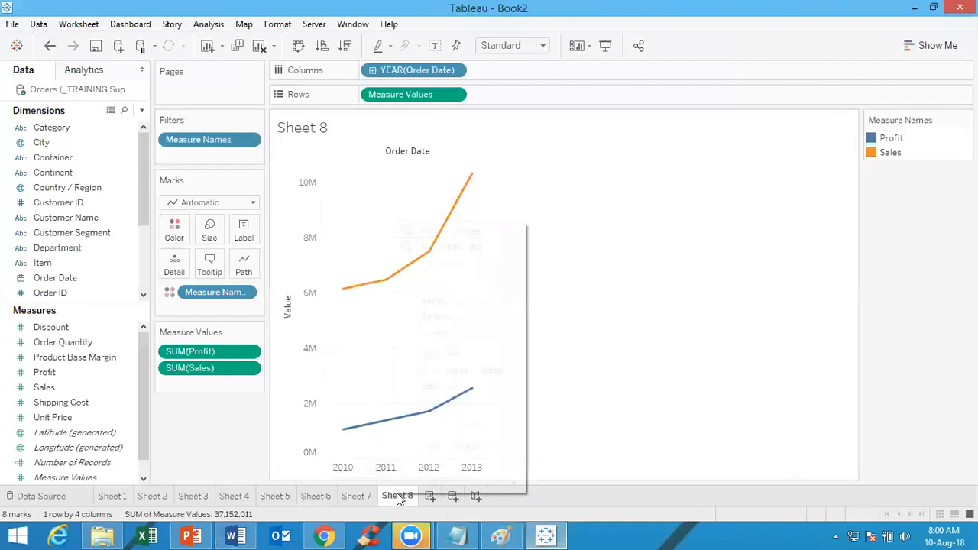
{"action": "left_click", "coordinate": [421, 356]}
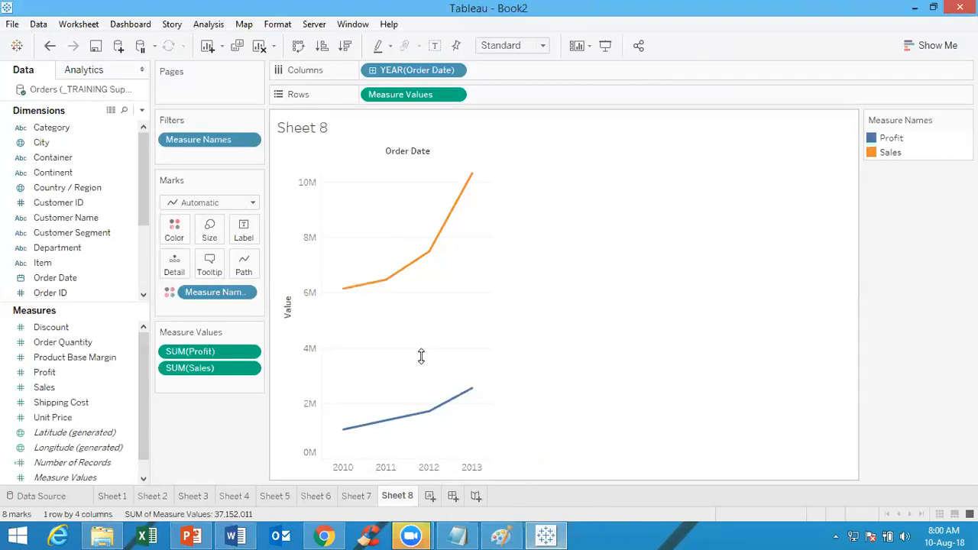
Undo the chart's latest changes and redo as needed to restore the Sales-only line chart by year of Order Date
{"action": "left_click", "coordinate": [50, 46]}
{"action": "left_click", "coordinate": [50, 46]}
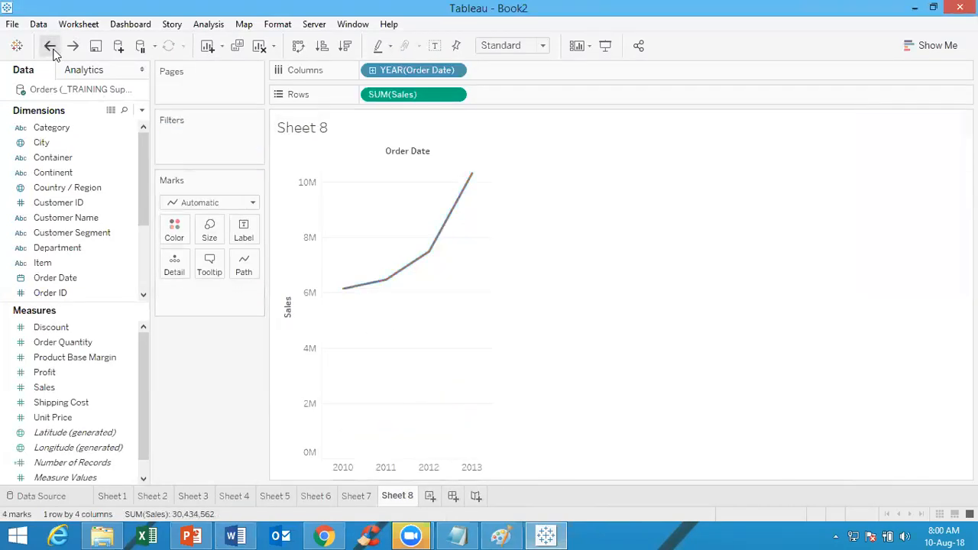
{"action": "left_click", "coordinate": [50, 46]}
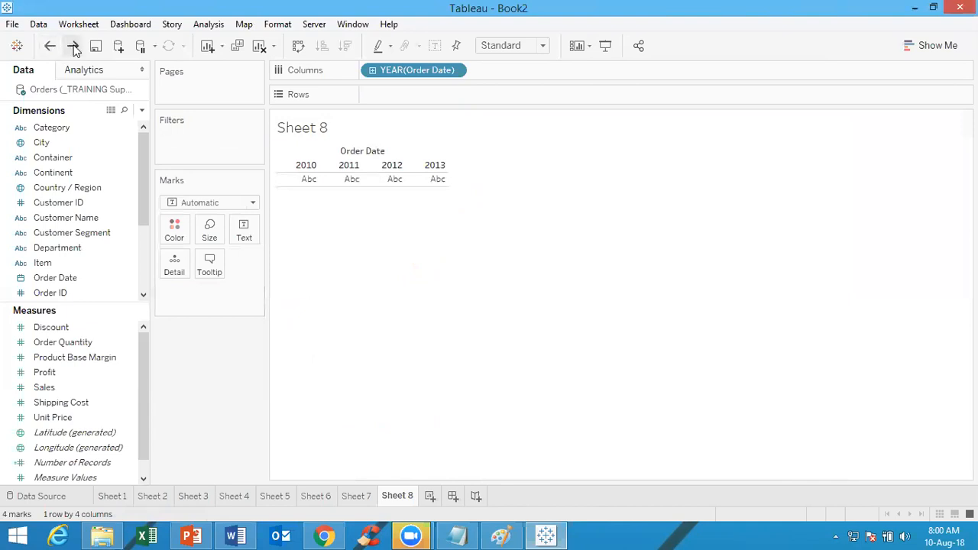
{"action": "left_click", "coordinate": [72, 46]}
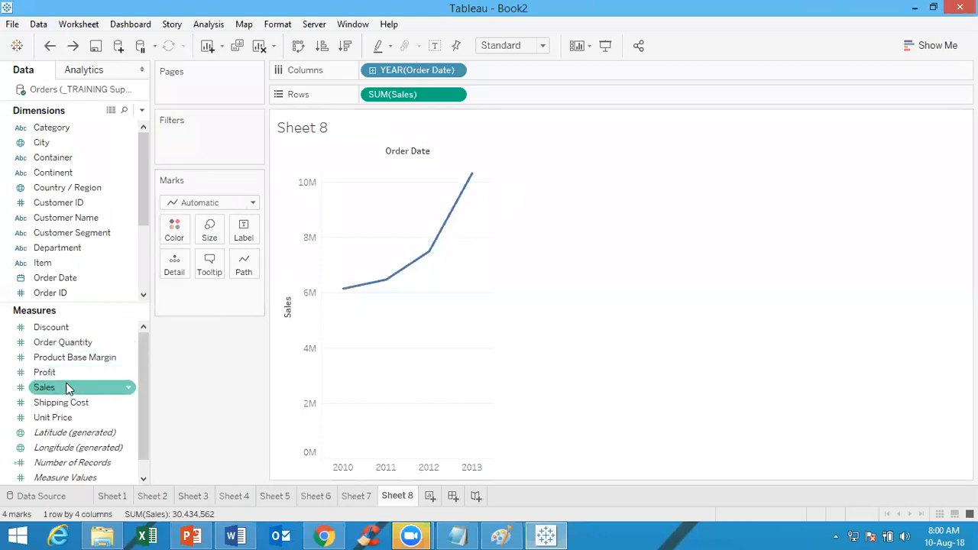
Add Profit back onto the Sales axis so the Profit and Sales lines share a single value axis
{"action": "left_click_drag", "start_coordinate": [67, 373], "coordinate": [298, 268]}
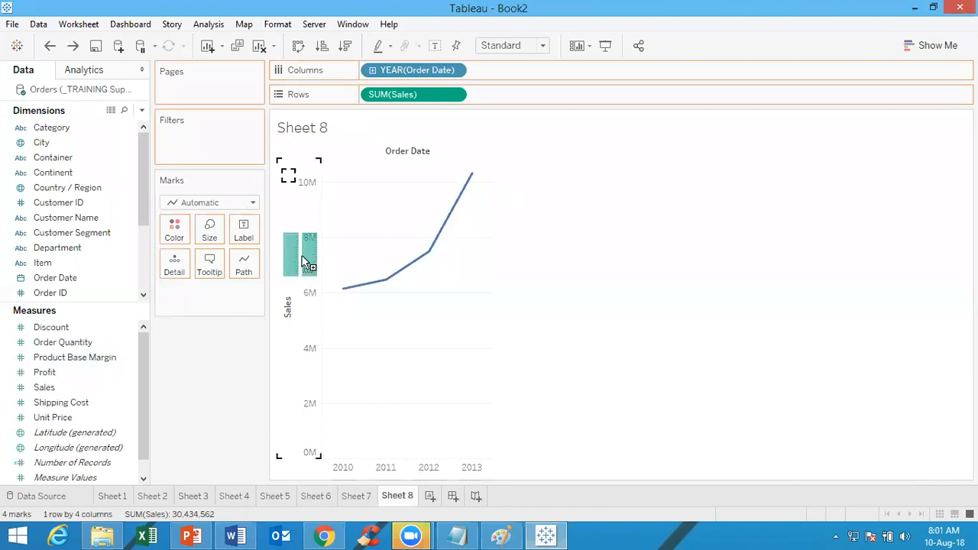
{"action": "left_click_drag", "start_coordinate": [304, 262], "coordinate": [304, 262]}
{"action": "left_click_drag", "start_coordinate": [304, 262], "coordinate": [304, 265]}
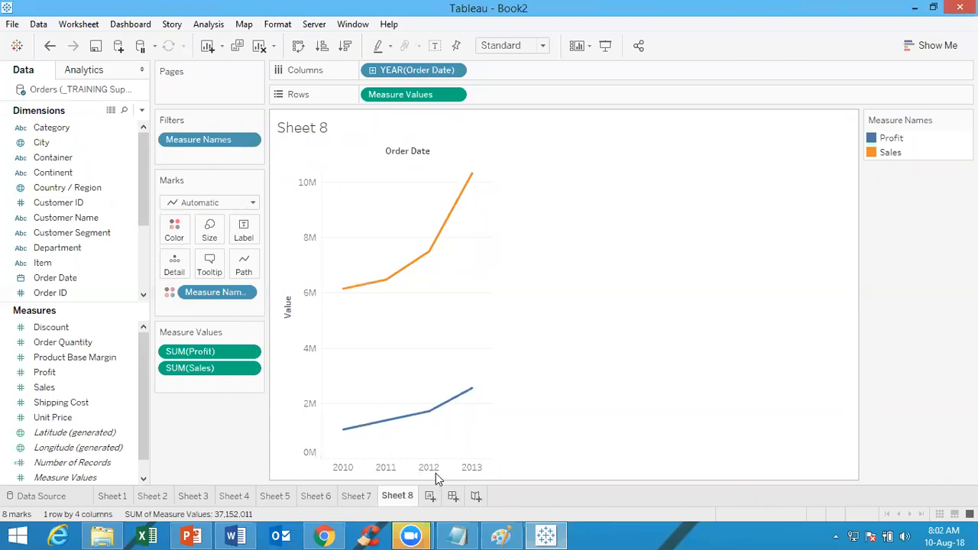
Label the Sales and Profit lines with Measure Names
{"action": "mouse_move", "coordinate": [473, 392]}
{"action": "mouse_move", "coordinate": [348, 291]}
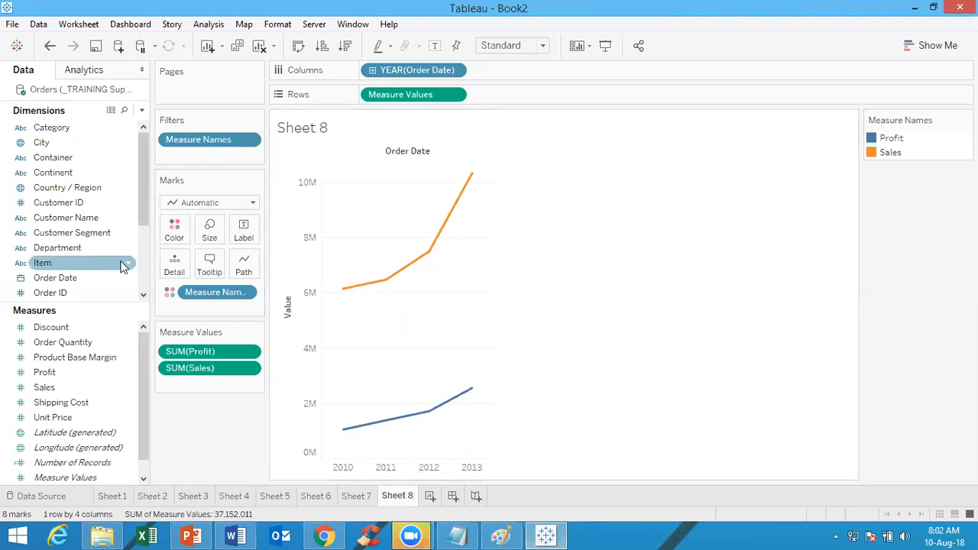
{"action": "left_click_drag", "start_coordinate": [148, 221], "coordinate": [252, 239]}
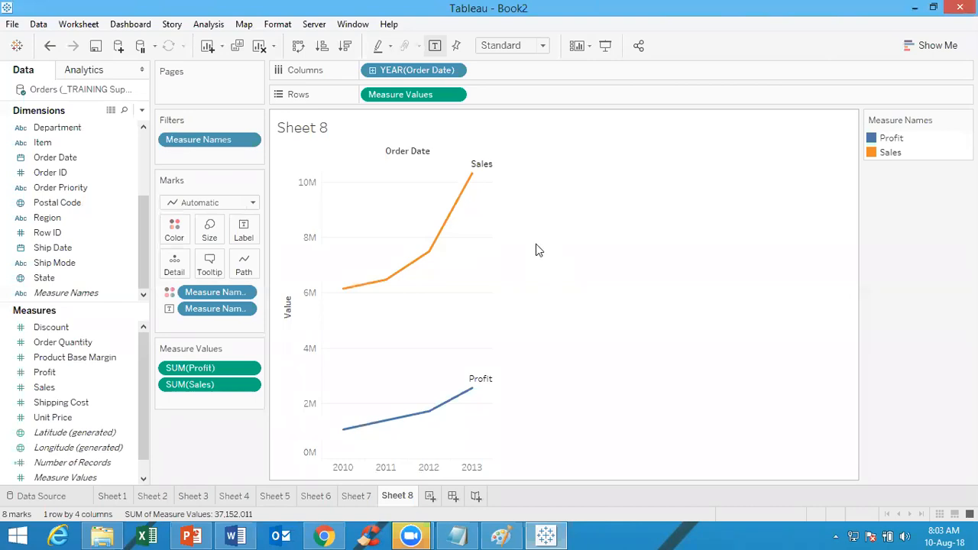
Switch to Word to review the nested table and small multiple tasks in Task1.docx, and return to the Tableau worksheet
{"action": "left_click", "coordinate": [475, 533]}
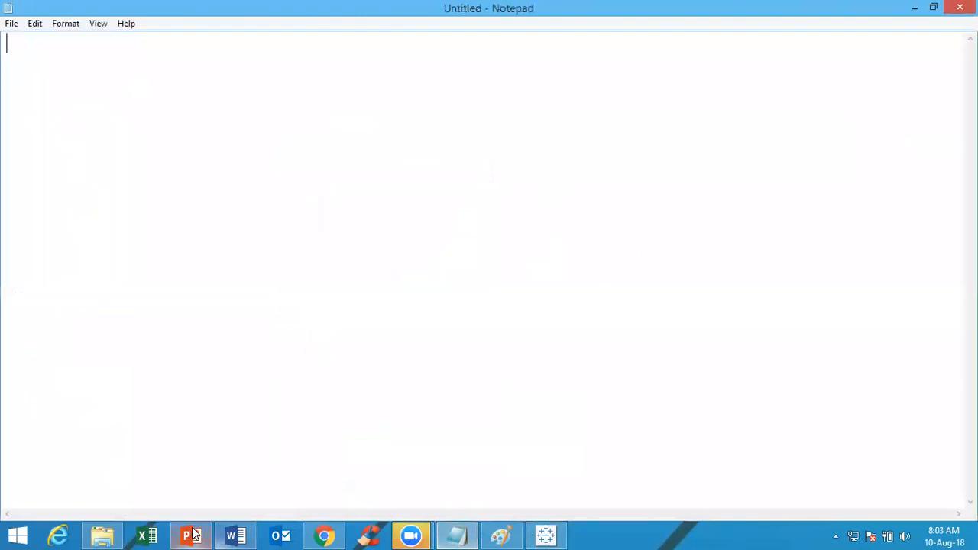
{"action": "left_click", "coordinate": [246, 534]}
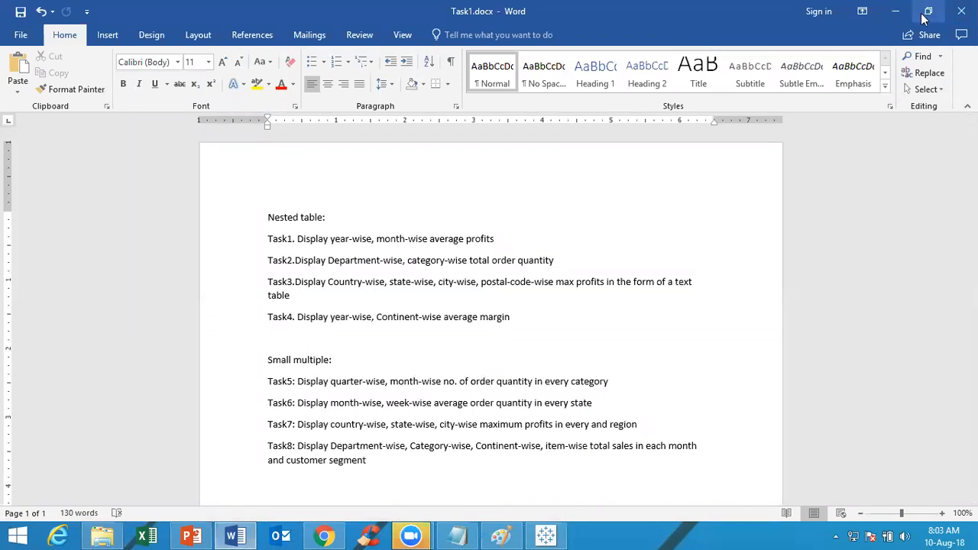
{"action": "left_click", "coordinate": [899, 13]}
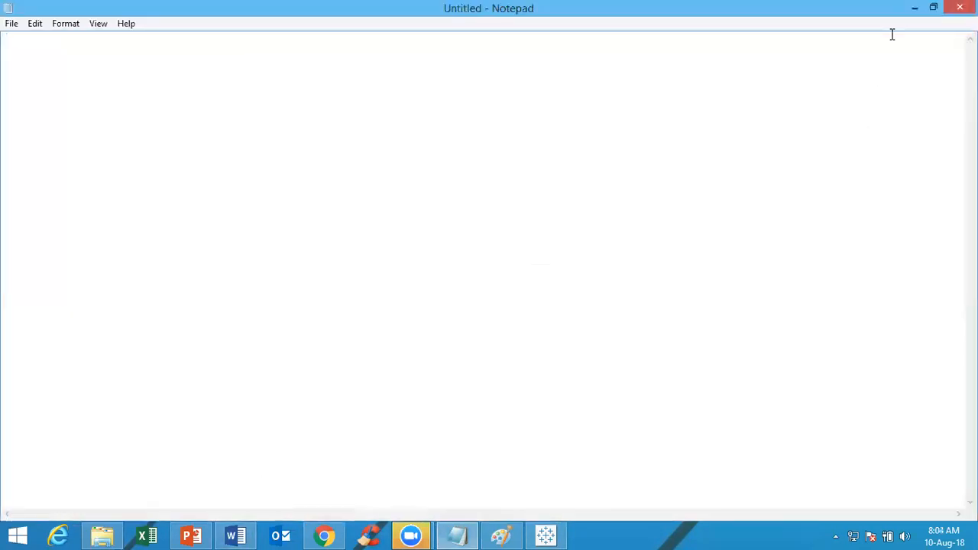
{"action": "left_click", "coordinate": [912, 9]}
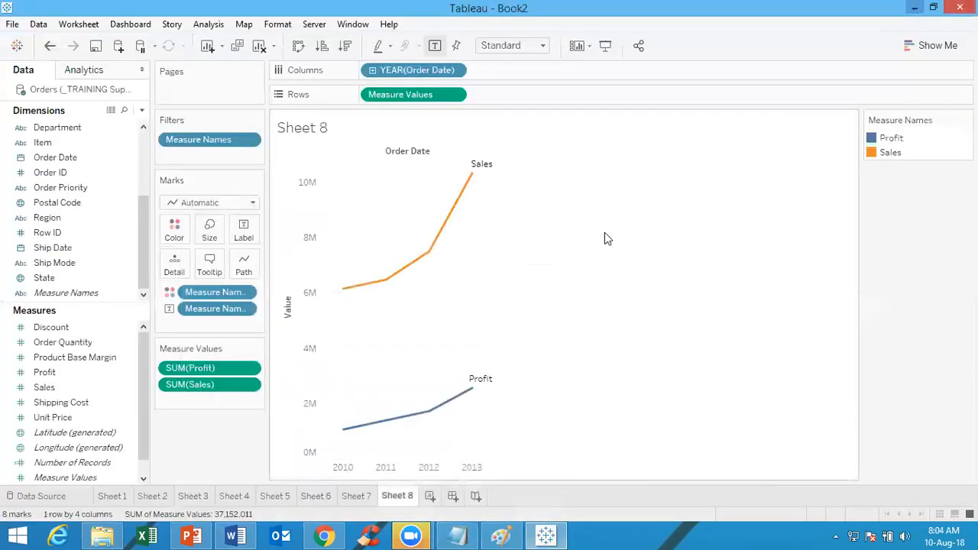